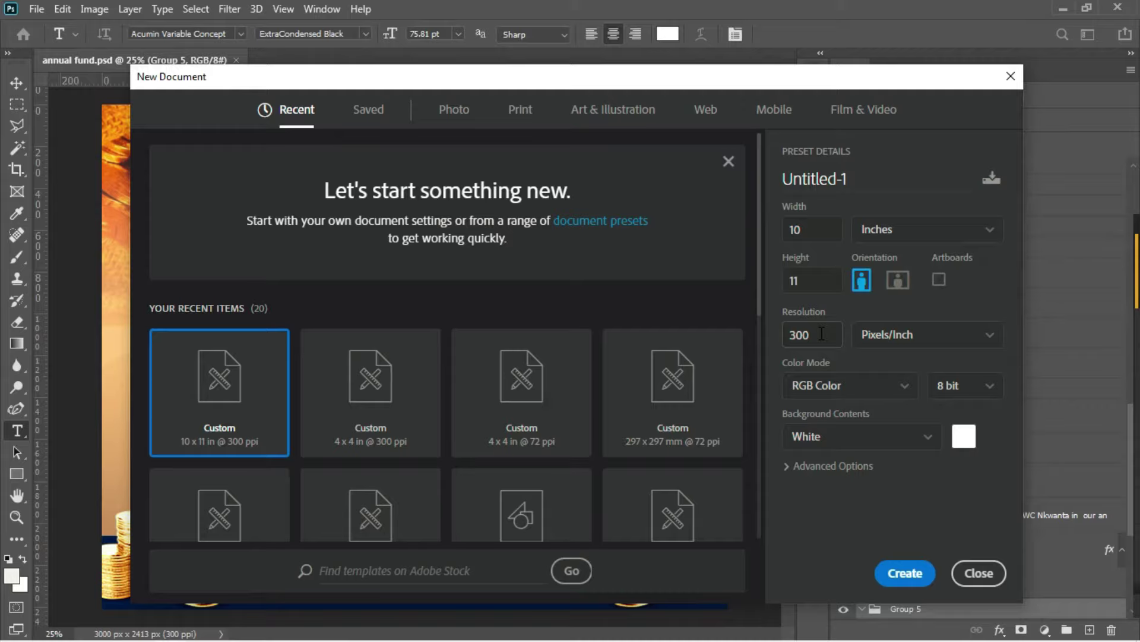
- Create a 10 x 11 inch, 300 ppi RGB document and add a Solid Color fill layer with hex 01122f
click(905, 572)
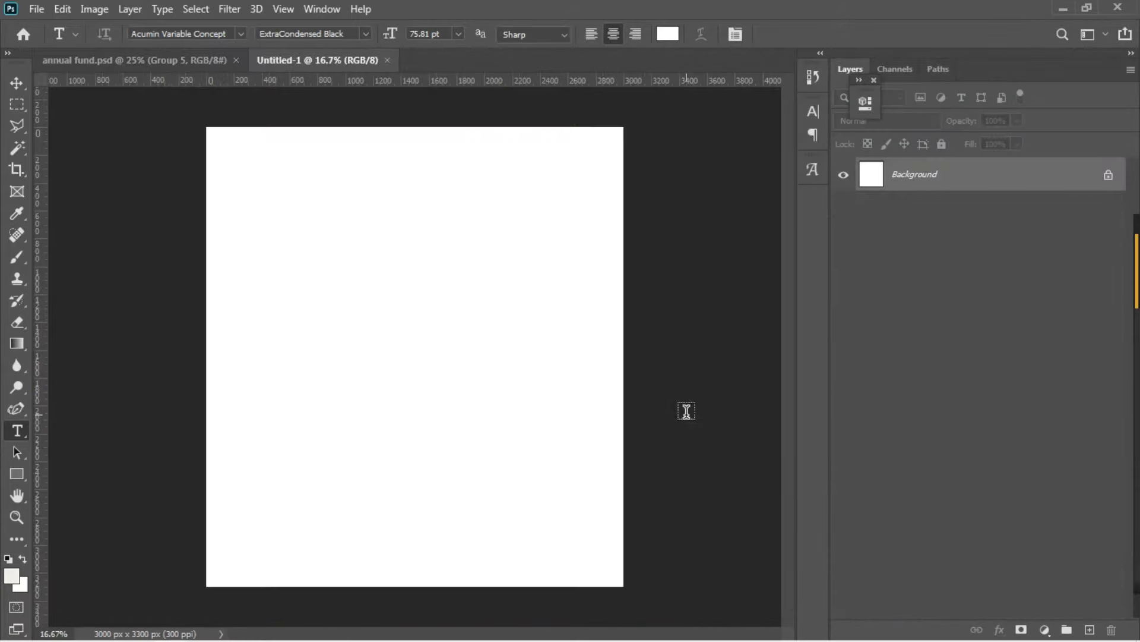
click(1043, 628)
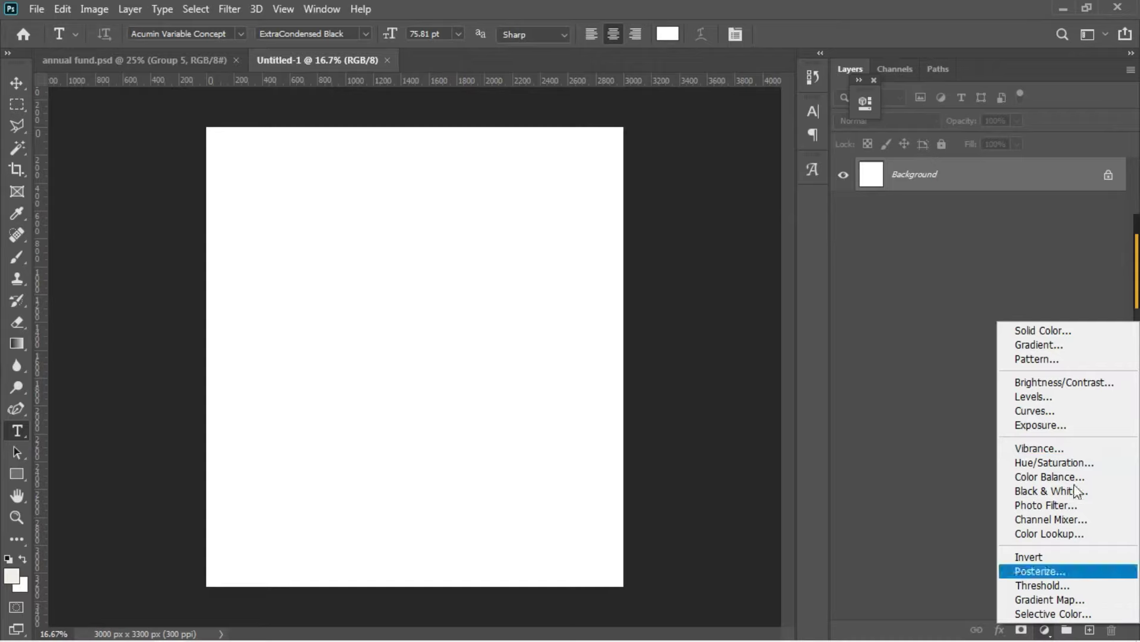
click(1047, 325)
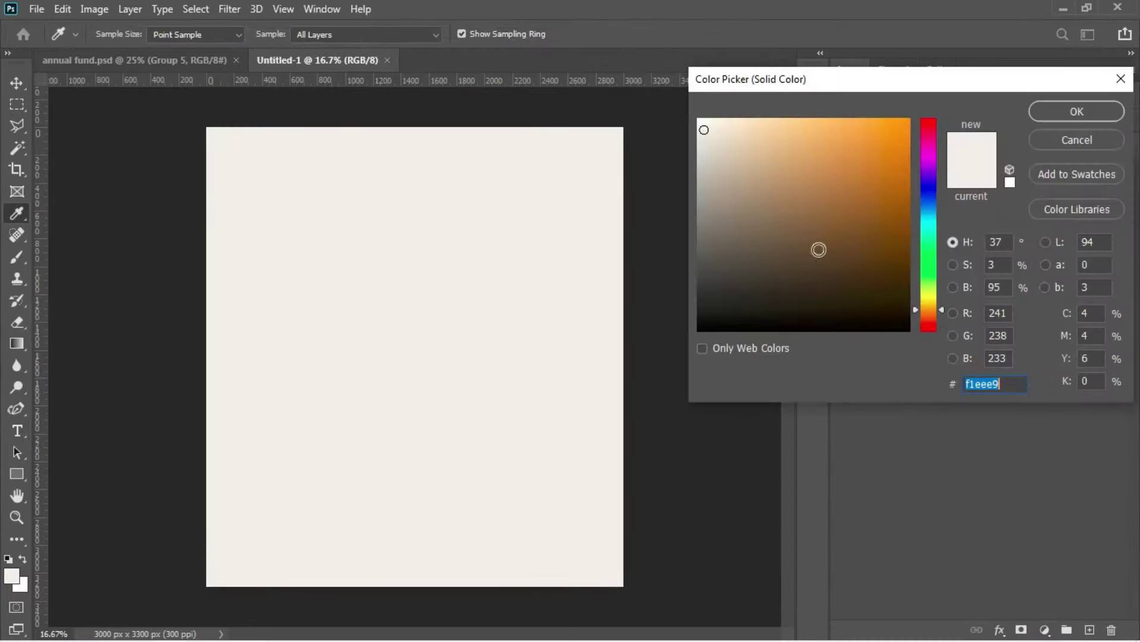
key(BackSpace)
key(ctrl+z)
key(BackSpace)
text(0122)
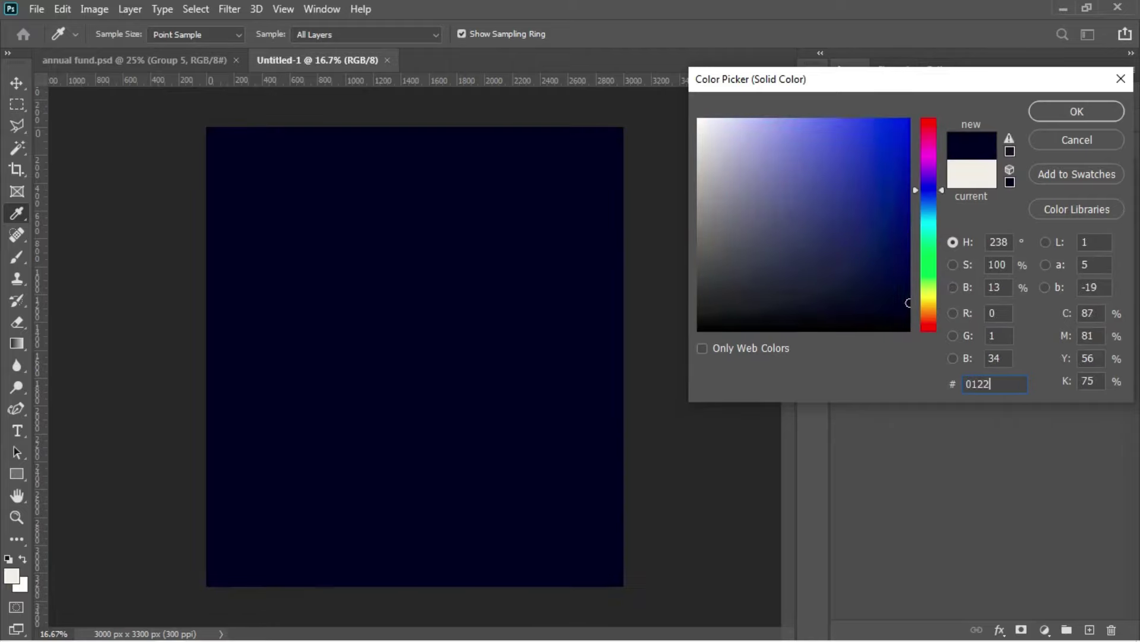
key(BackSpace)
key(BackSpace)
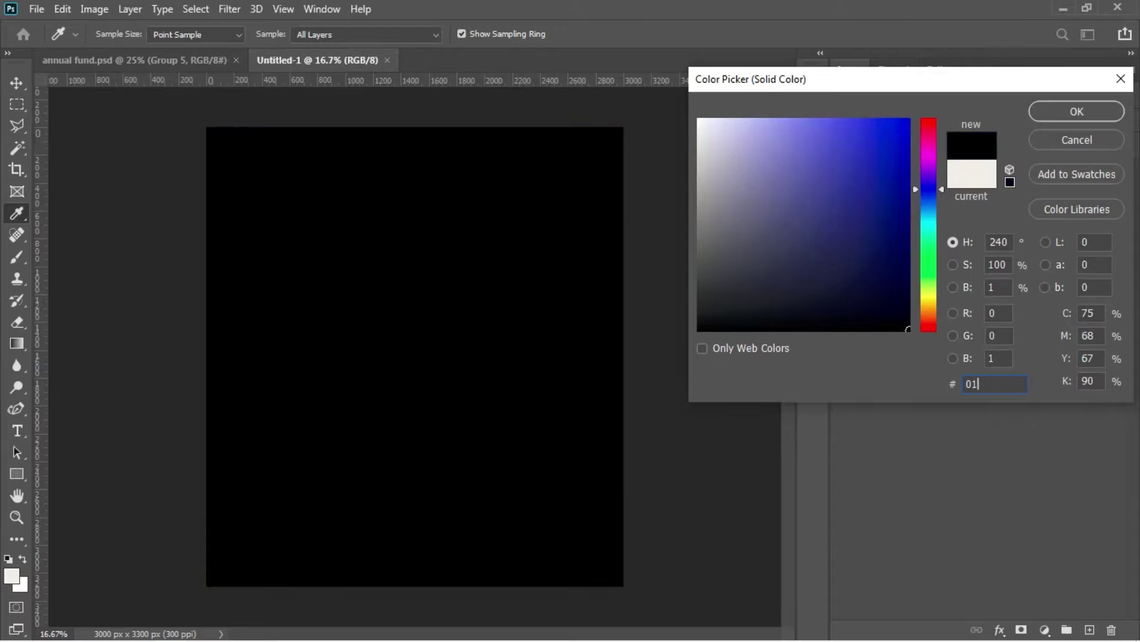
text(122f)
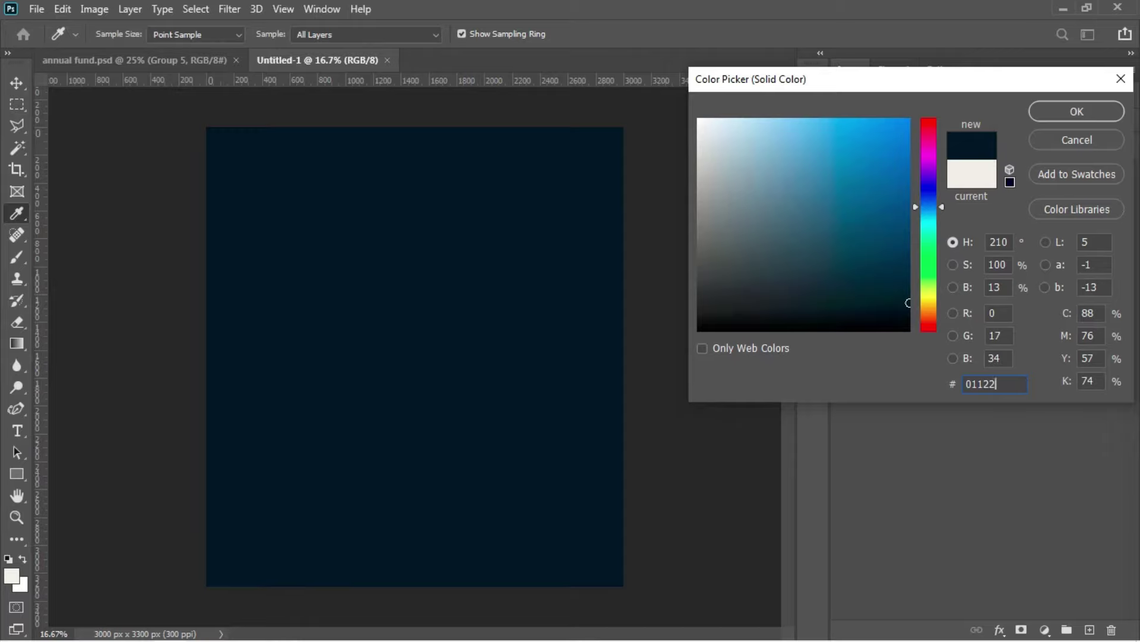
click(1077, 111)
- Switch to Notepad, highlight HOLY in the HOLY GHOST CONFERENCE title to check the wording, and return to Photoshop
key(t)
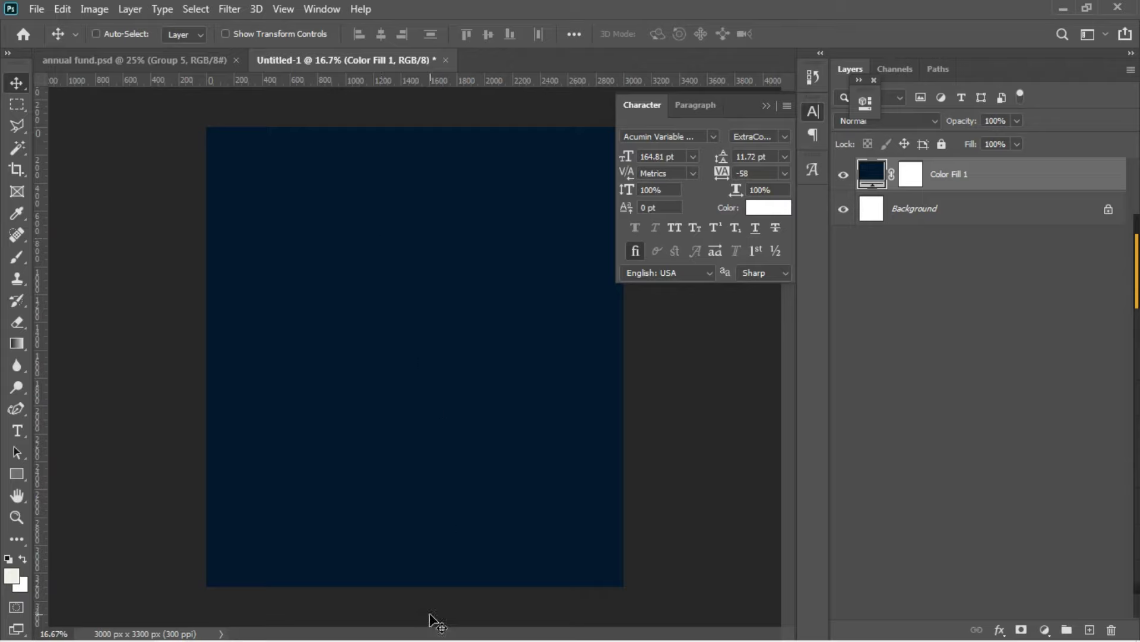
mouse_move(438, 639)
mouse_move(333, 634)
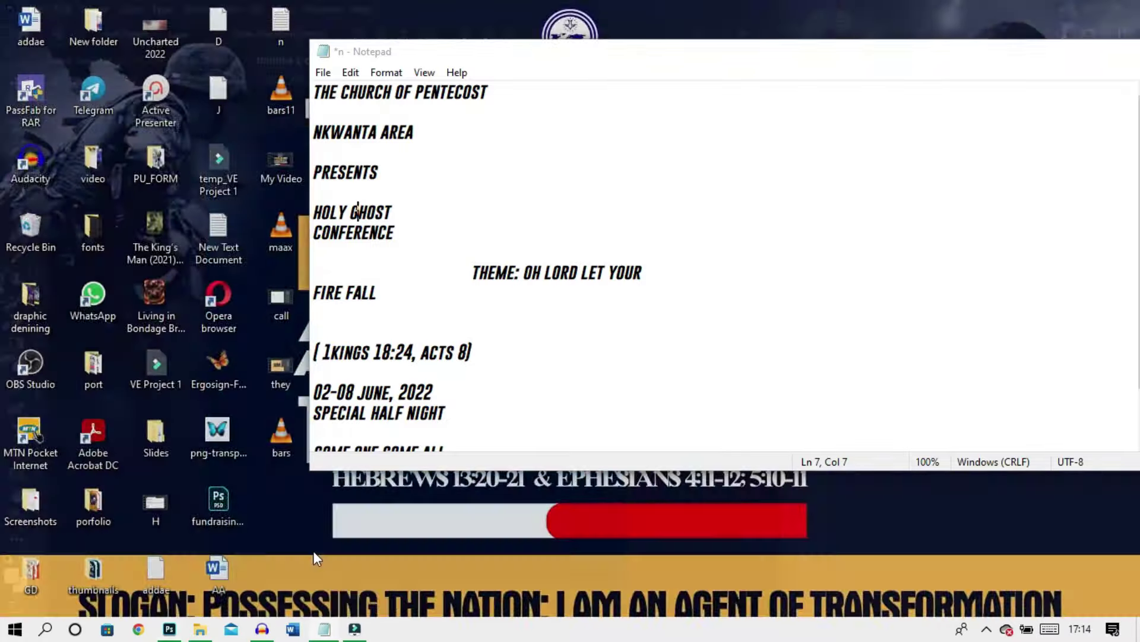
click(312, 547)
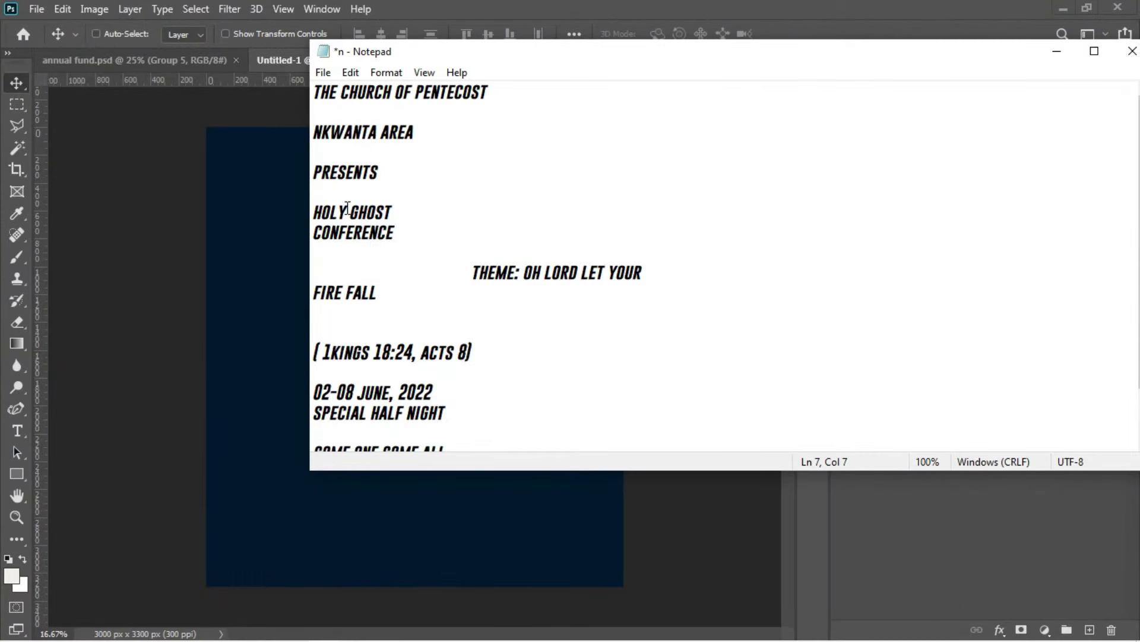
drag(346, 211, 313, 212)
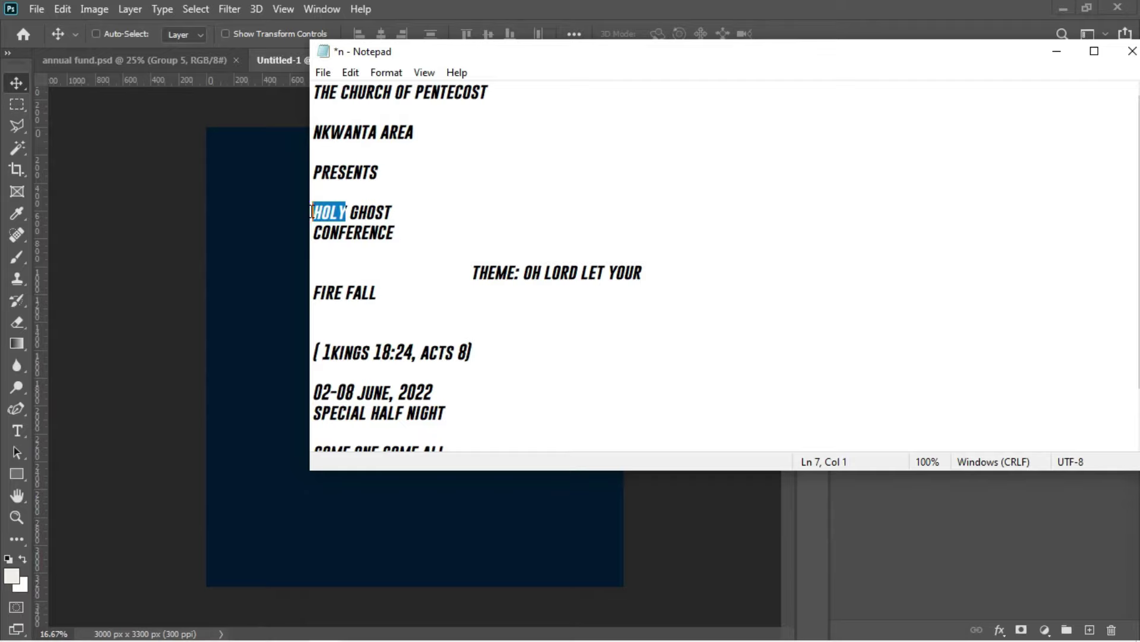
click(278, 259)
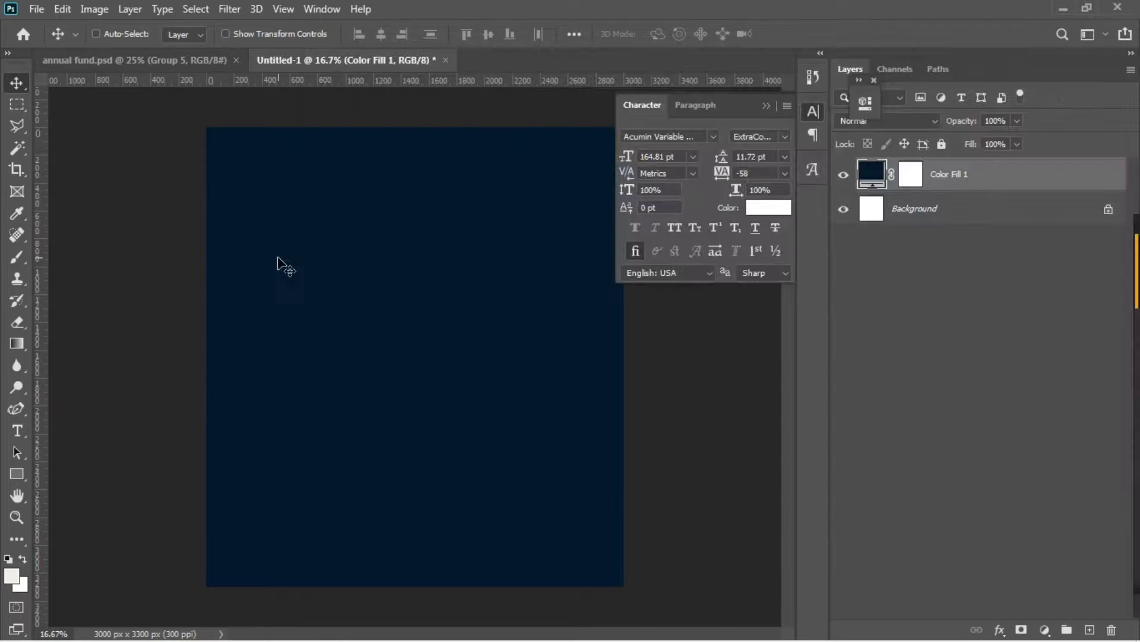
- Add the white text "holy" on the upper part of the canvas and set its font size to 170.81 pt
key(t)
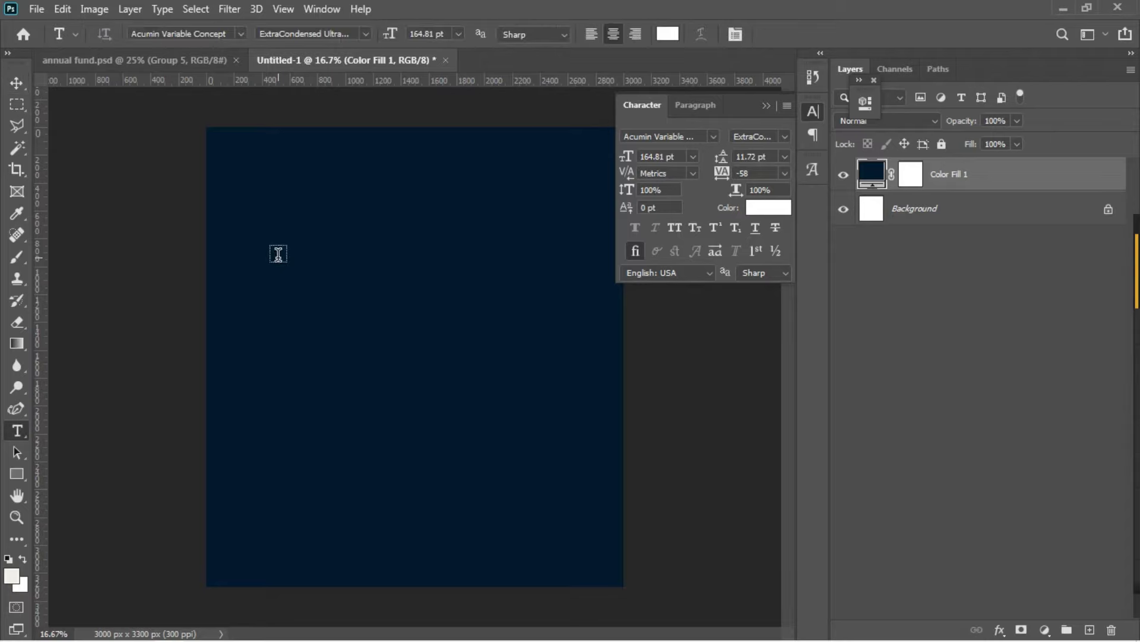
click(290, 288)
text(holy)
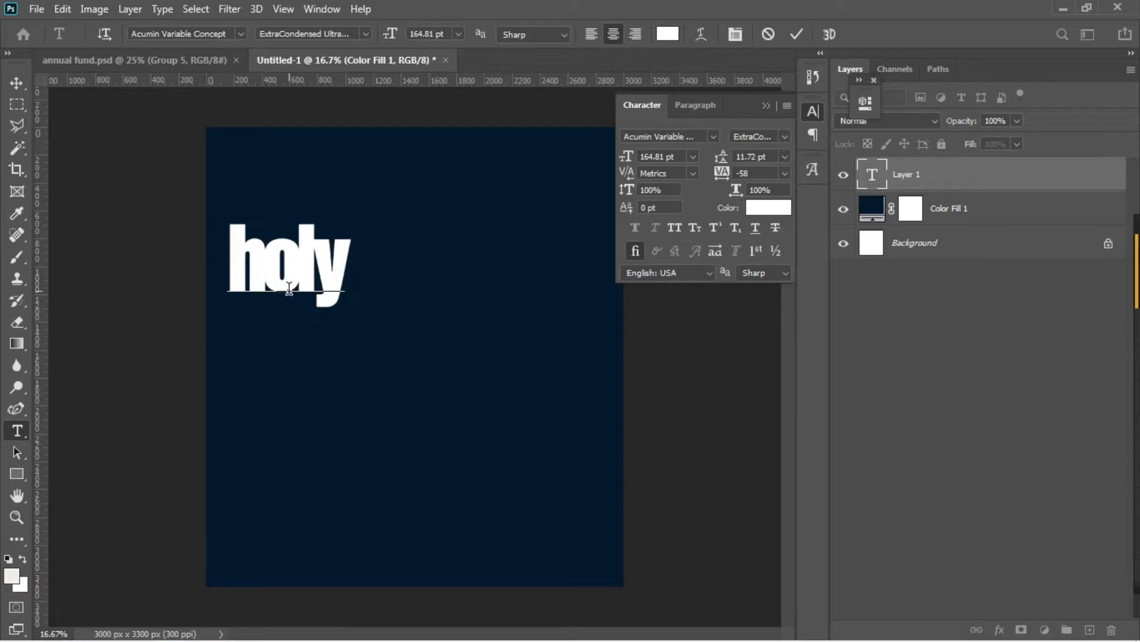
key(ctrl+a)
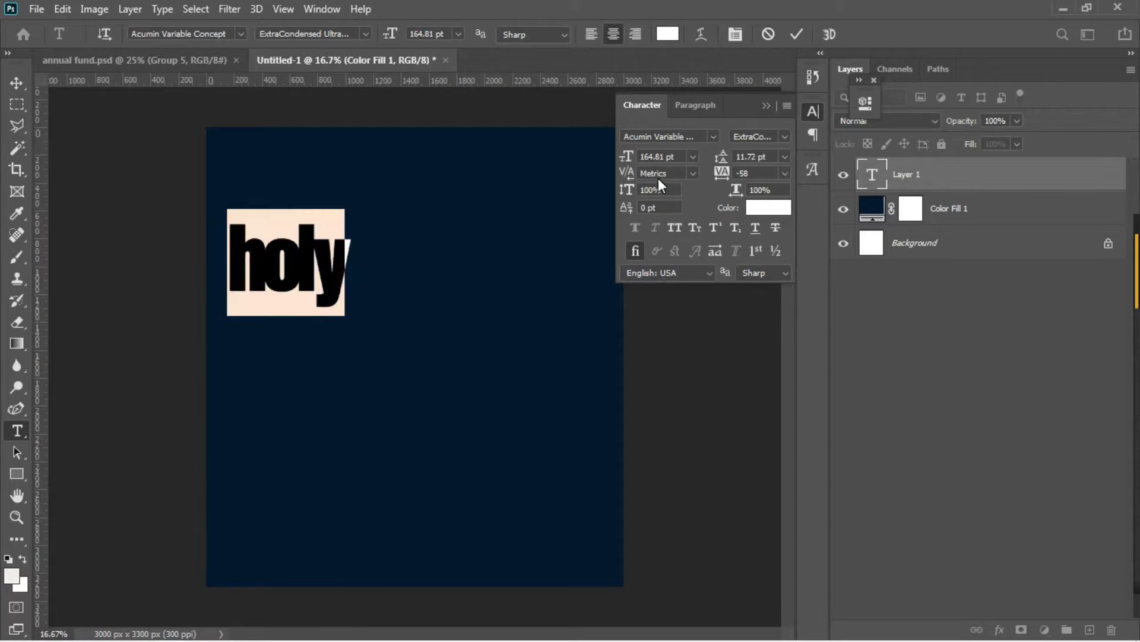
drag(627, 158, 634, 159)
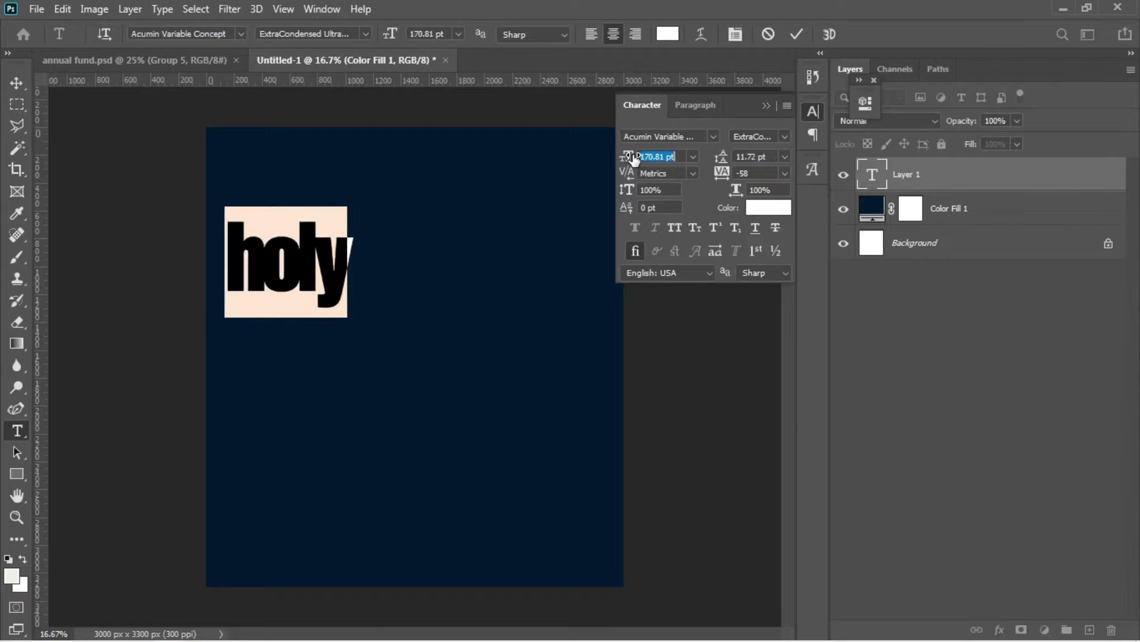
- Apply All Caps to only the first letter of "holy" and commit the text
drag(262, 248, 242, 249)
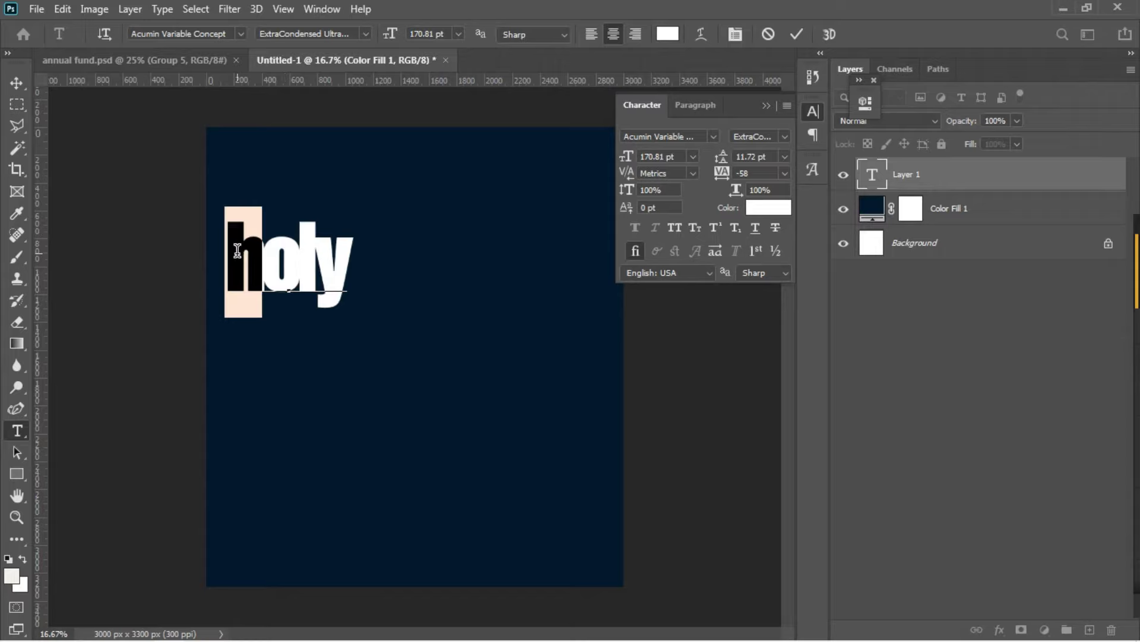
click(675, 229)
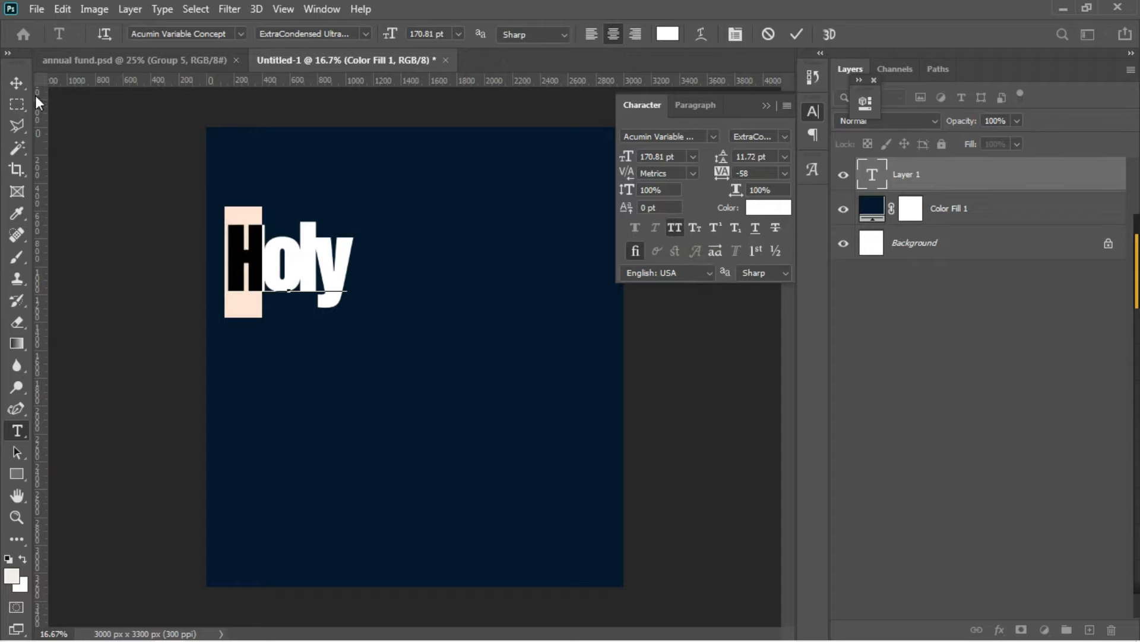
click(17, 83)
- Align the Holy text to the horizontal center of the whole canvas and deselect
key(ctrl+a)
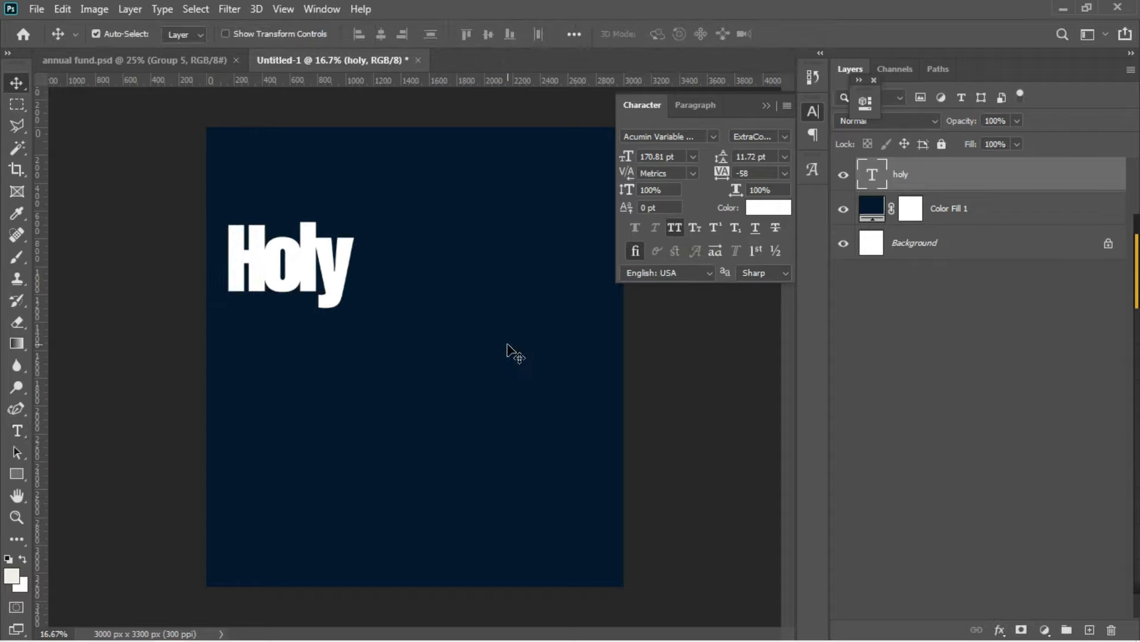
click(382, 35)
key(ctrl)
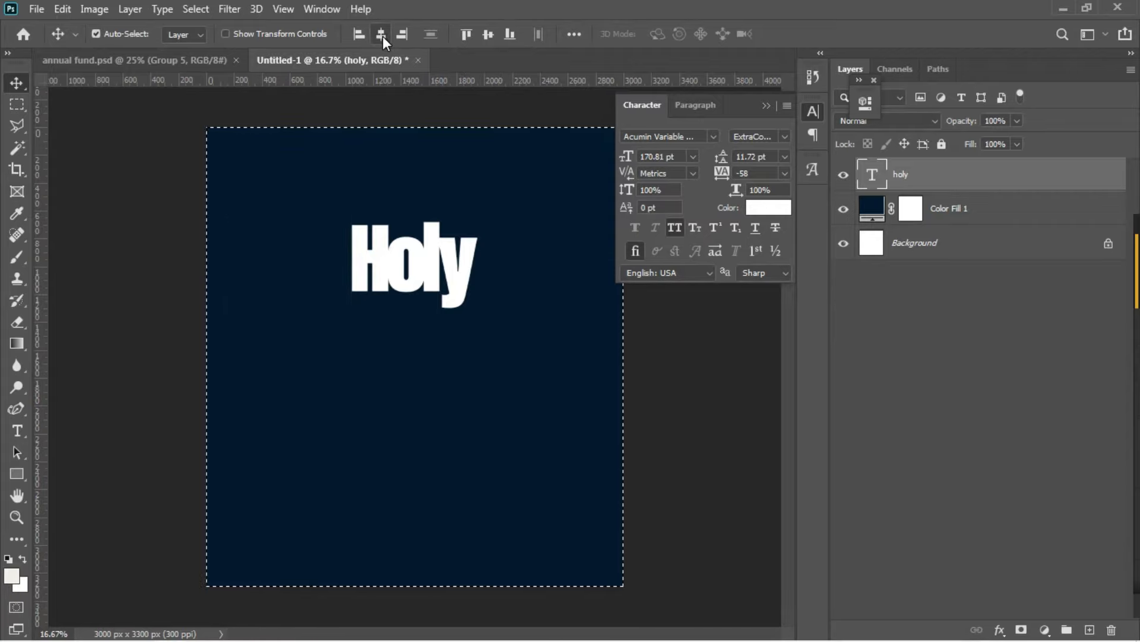
key(ctrl+d)
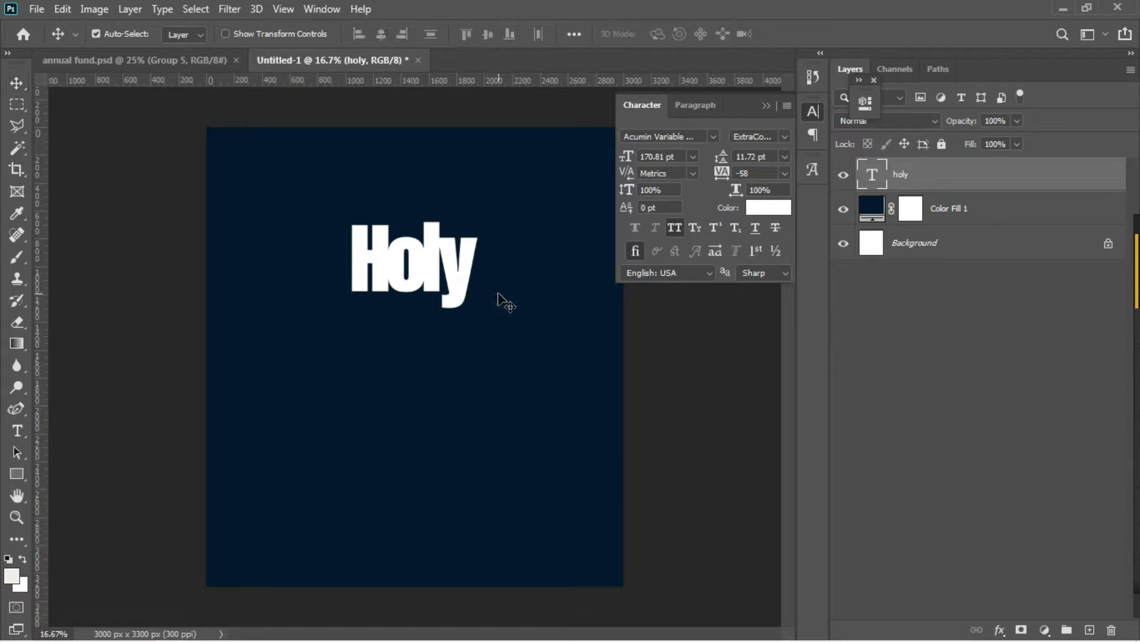
- Scale the Holy text proportionally to 151% with Free Transform
key(ctrl+t)
drag(372, 43, 409, 47)
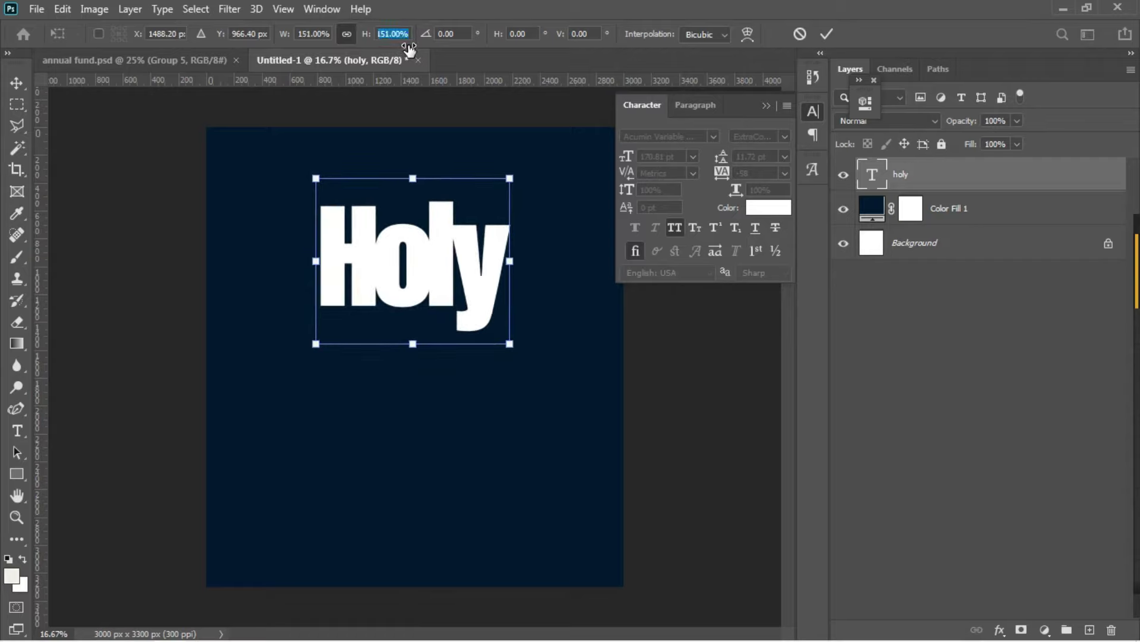
key(Return)
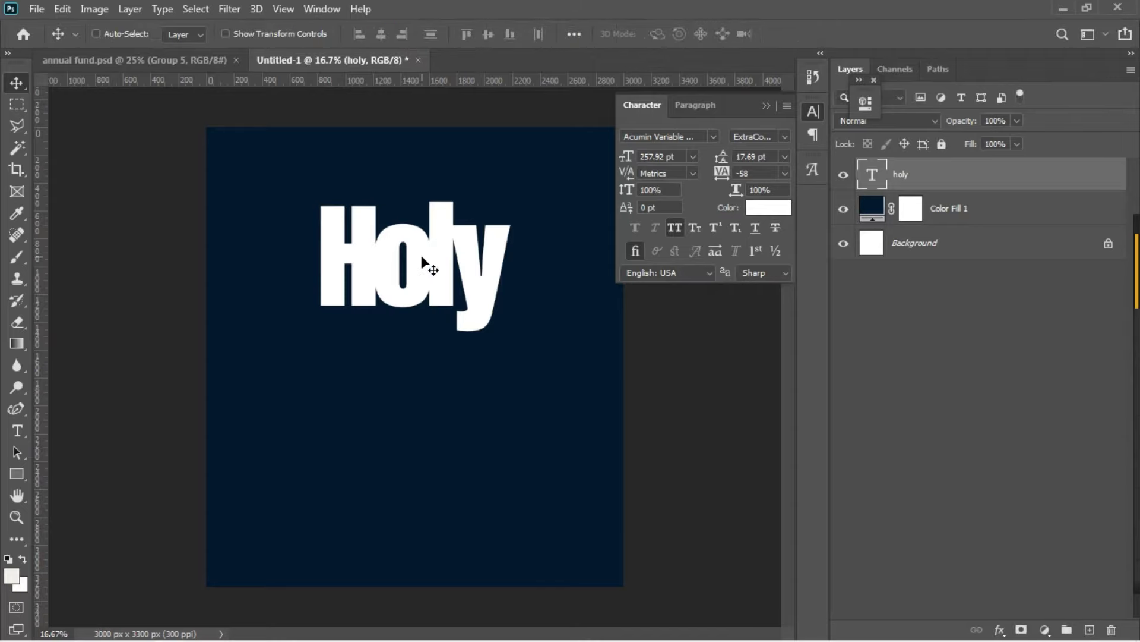
- Recenter the enlarged Holy text horizontally on the canvas and clear the selection
drag(425, 261, 429, 262)
key(ctrl+a)
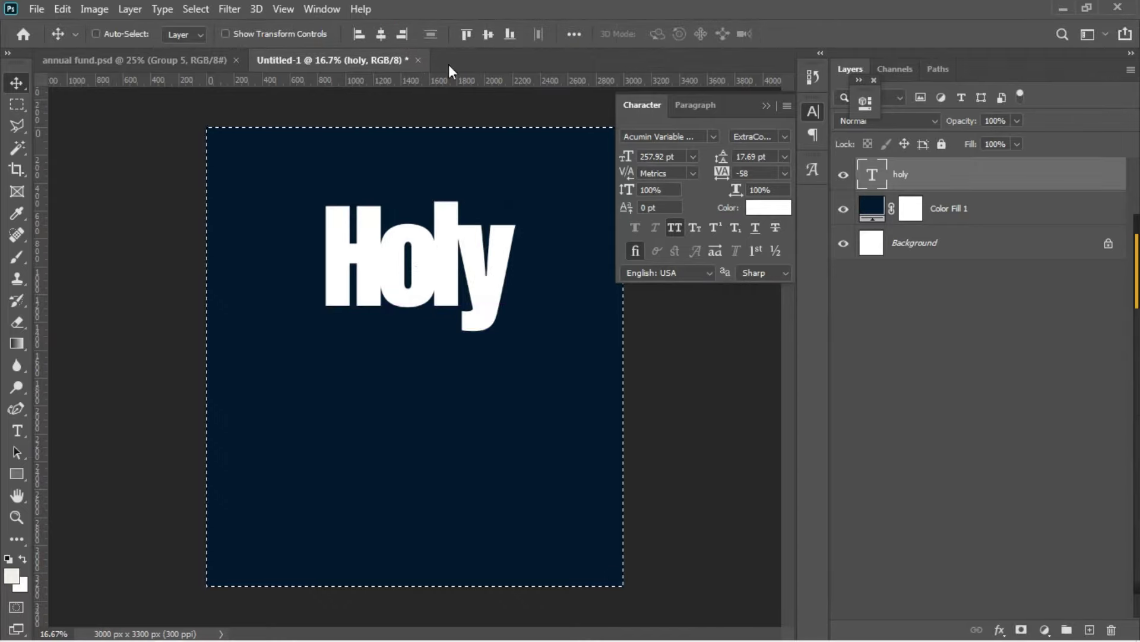
click(383, 37)
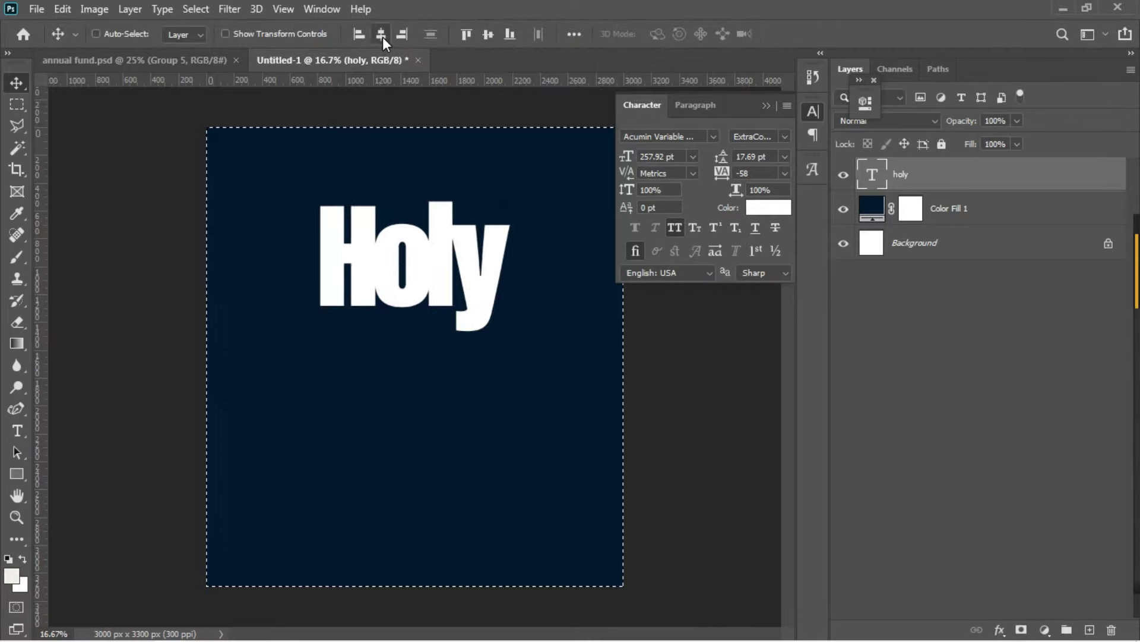
key(ctrl+d)
- Nudge the Holy text slightly down and place vertical guides at the outer edges of the H and the y
key(shift+Down)
key(shift+Down)
key(shift+Down)
key(shift+Down)
key(shift+Down)
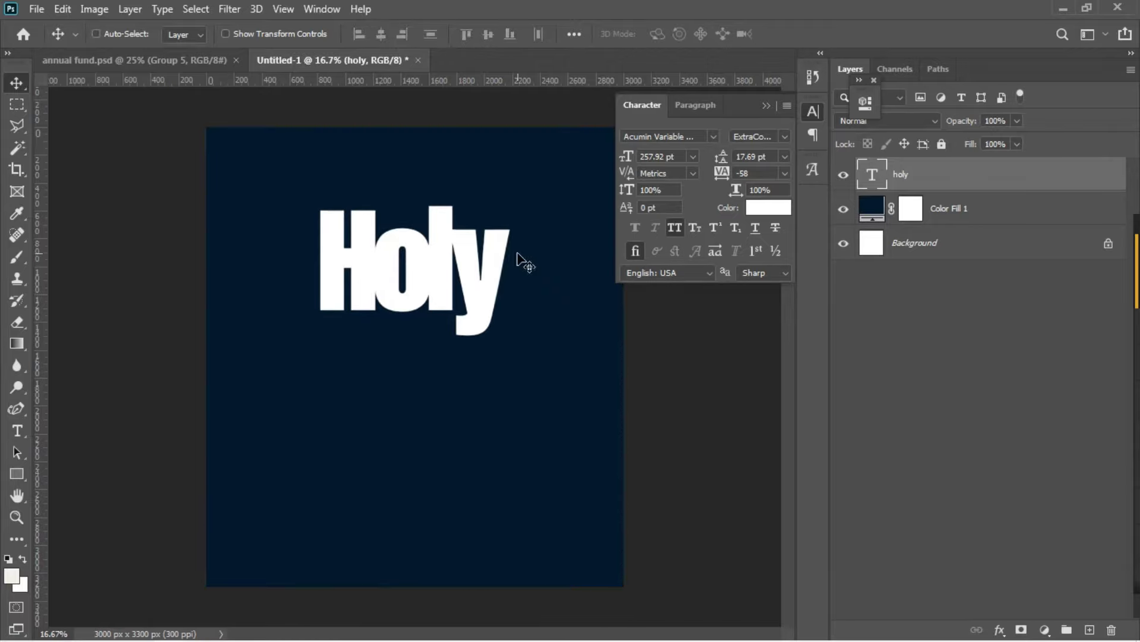
drag(42, 278, 321, 289)
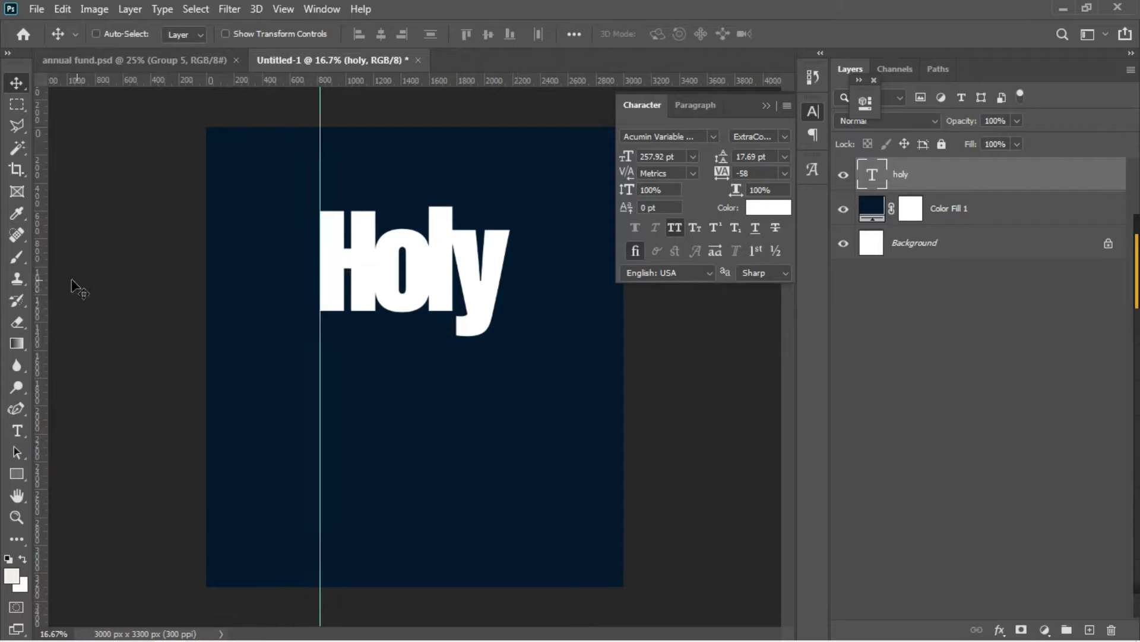
drag(41, 282, 512, 324)
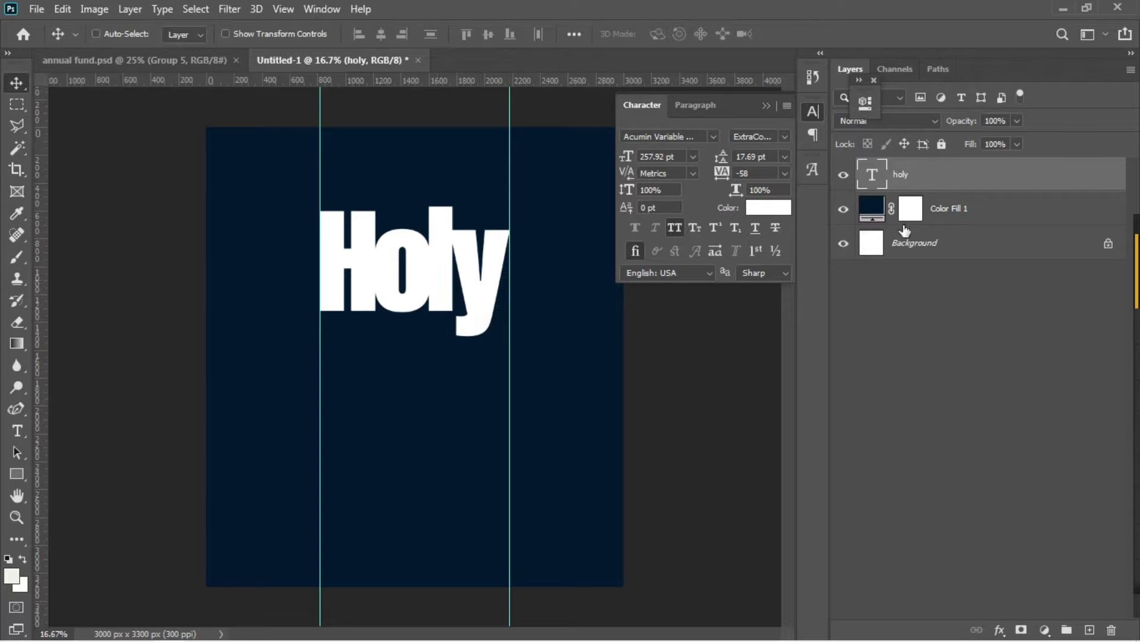
- Change the color of the whole Holy text to yellow, hex ffdf01, and commit the edit
double_click(871, 177)
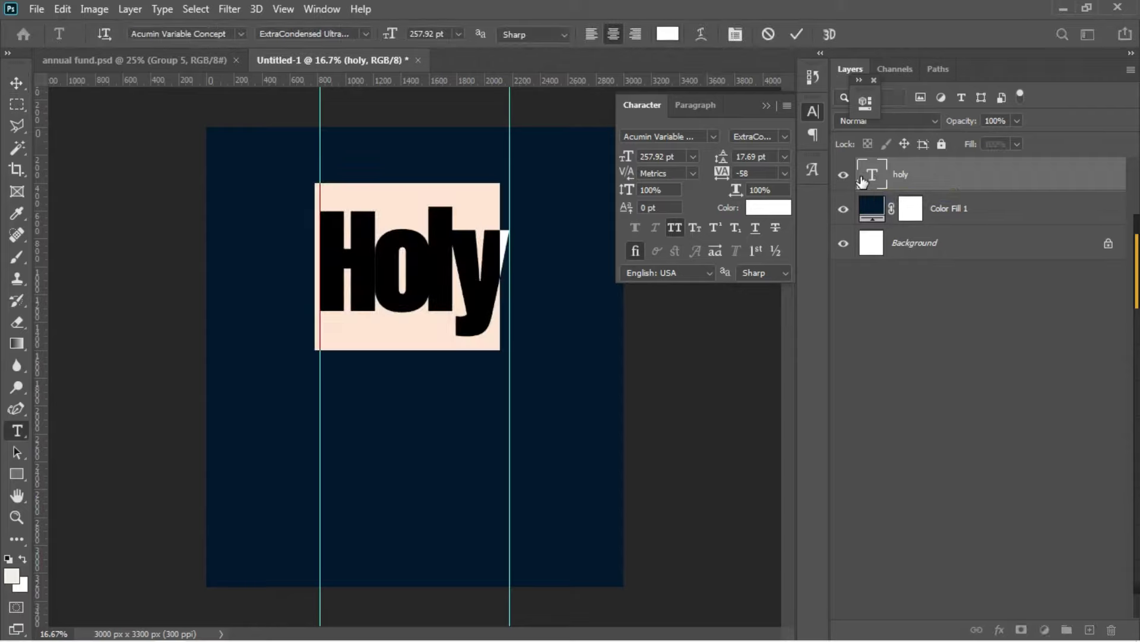
click(767, 207)
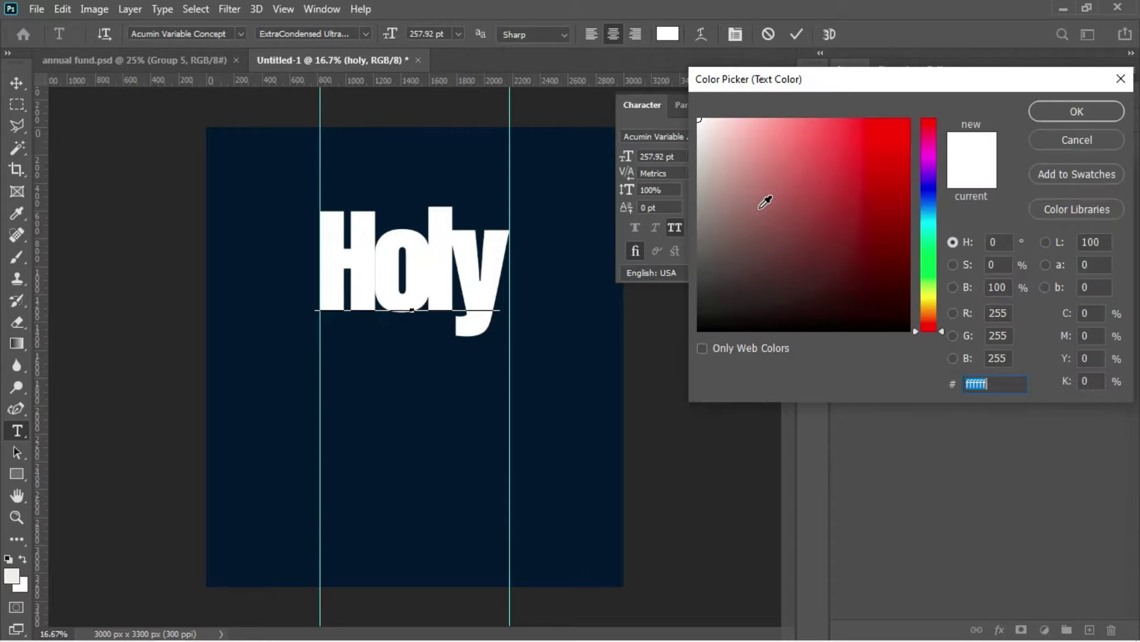
key(BackSpace)
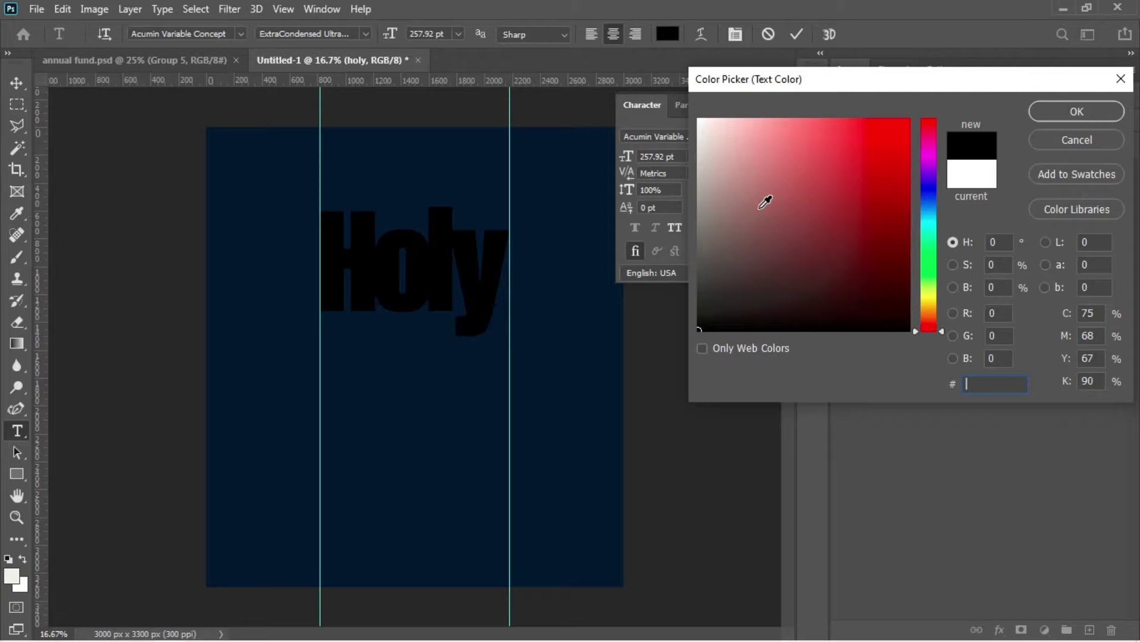
text(ffd)
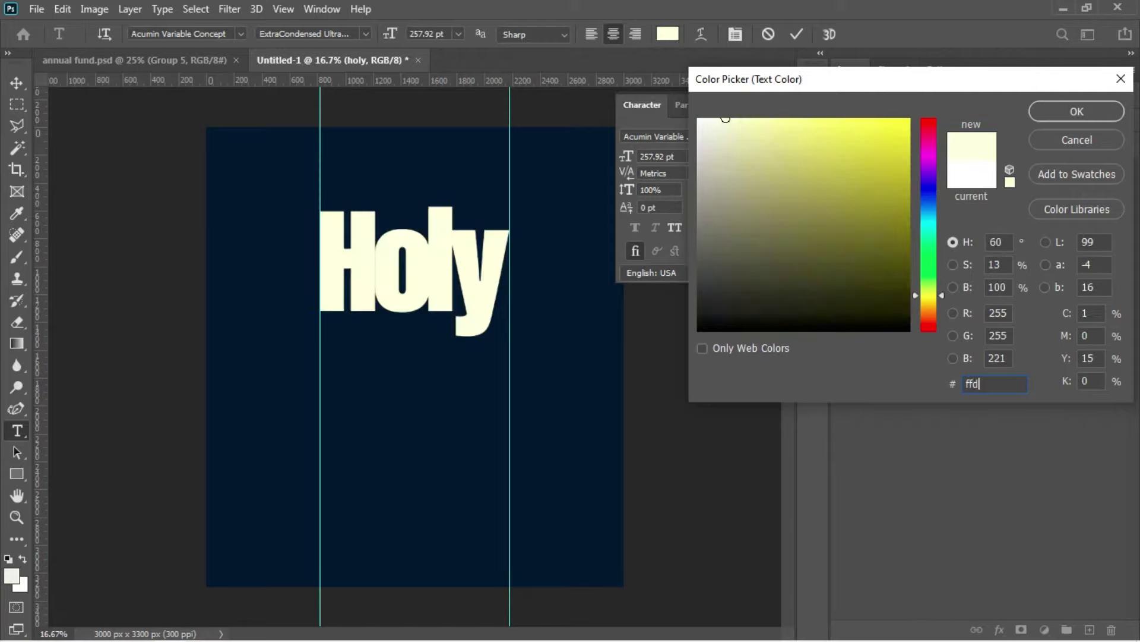
text(f)
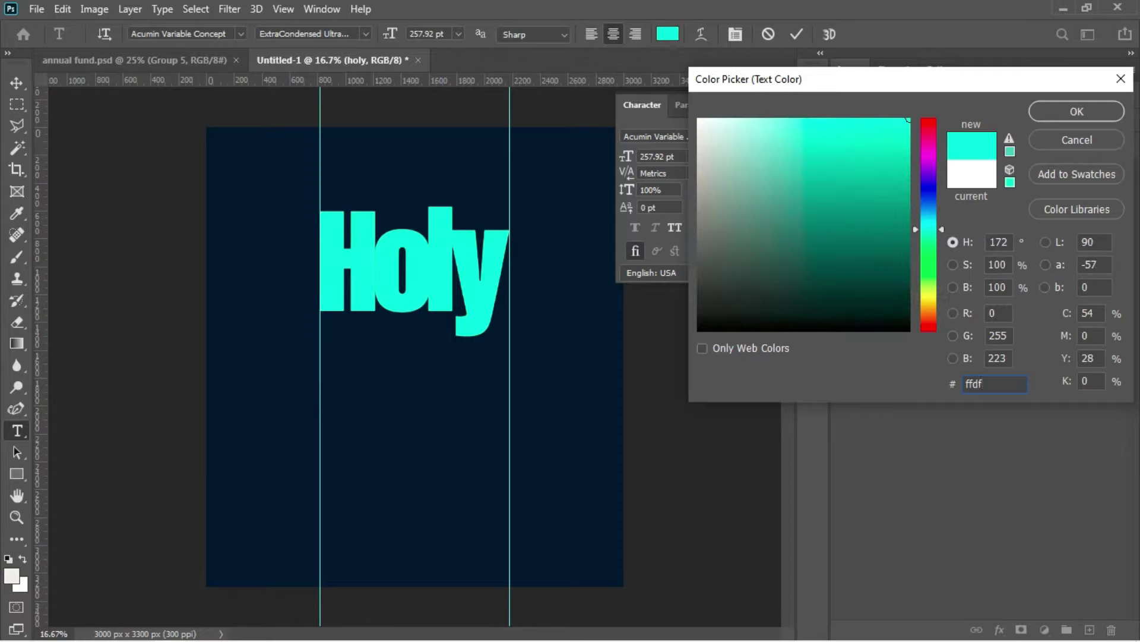
text(01)
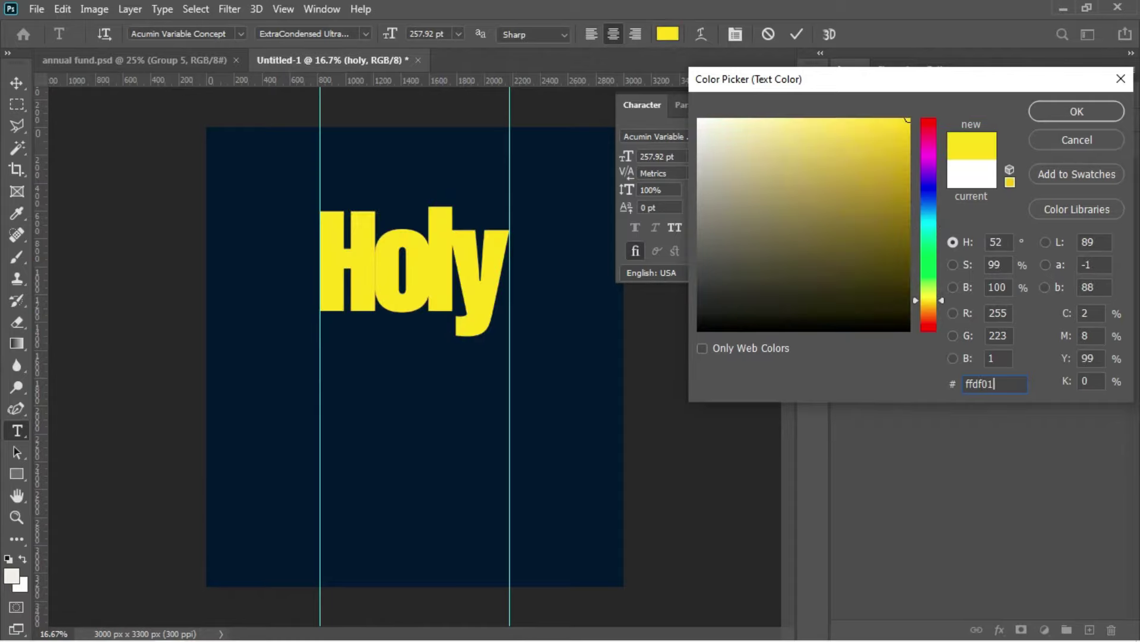
click(1056, 105)
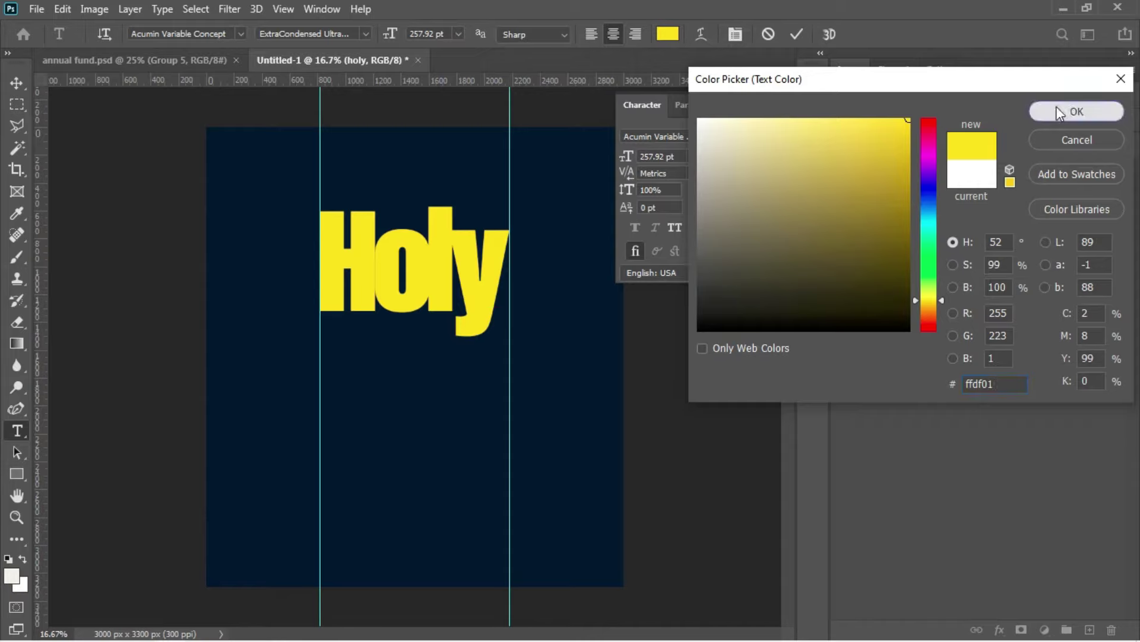
click(797, 35)
click(24, 84)
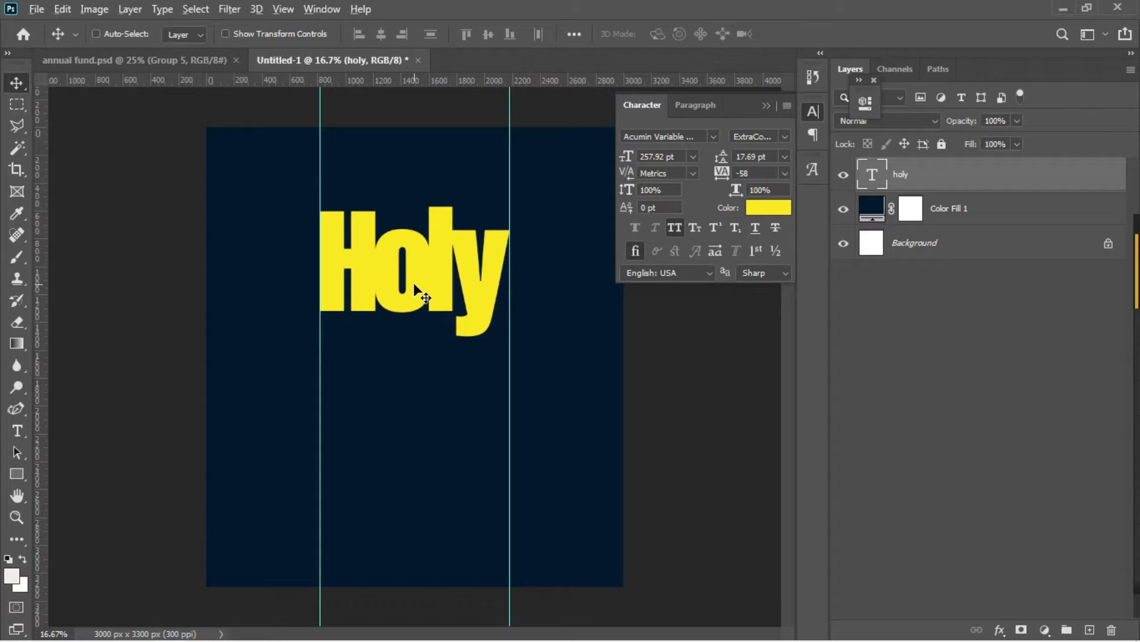
- Duplicate the Holy text directly below the original and clear the copy's wording
alt+drag(413, 282, 415, 396)
key(t)
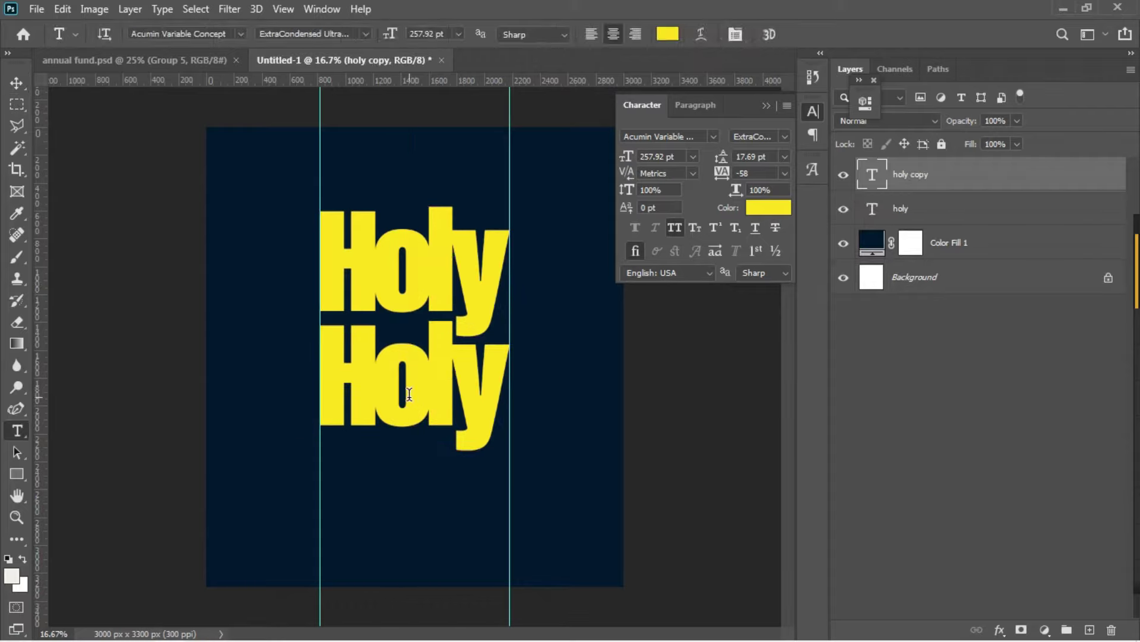
click(409, 393)
key(ctrl+a)
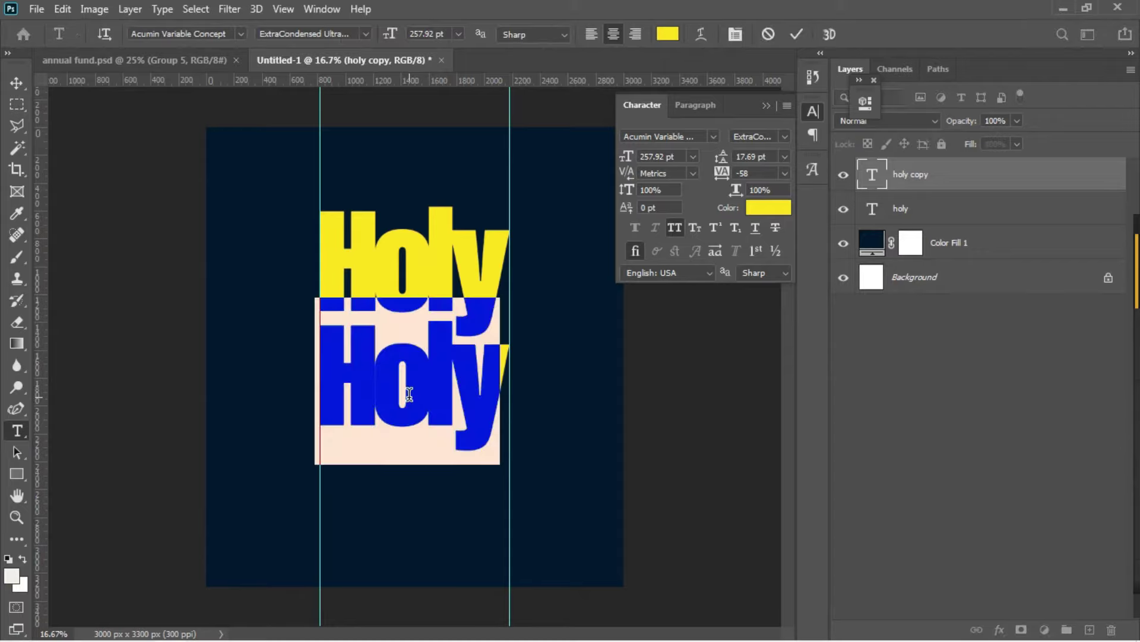
key(BackSpace)
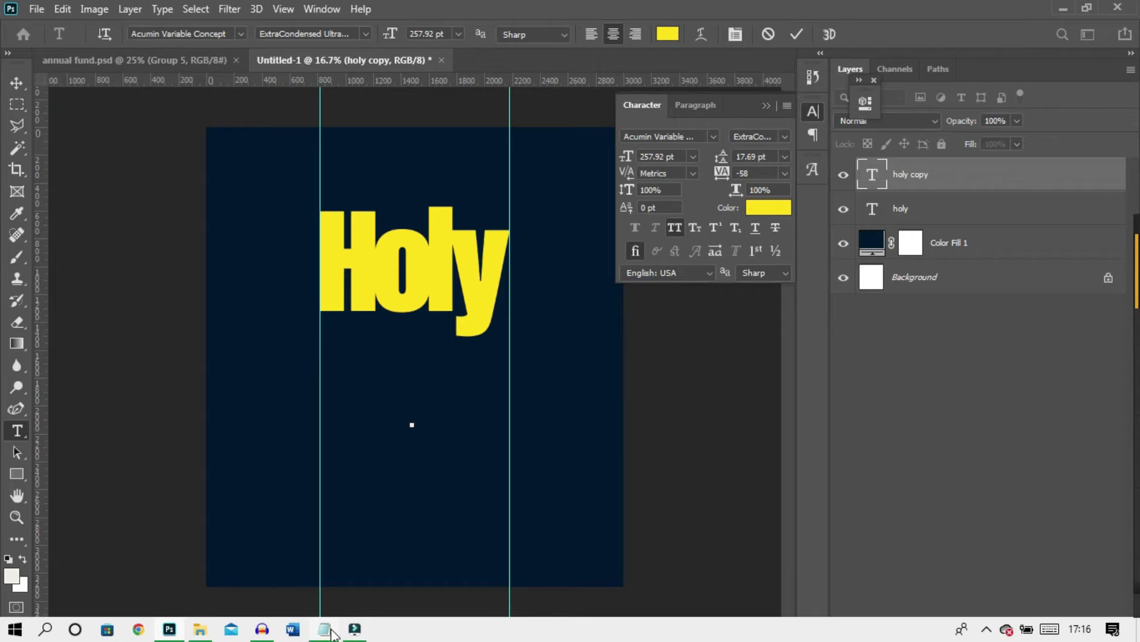
- Copy the word GHOST from the Notepad notes and paste it into the emptied text layer in Photoshop
mouse_move(324, 628)
click(321, 589)
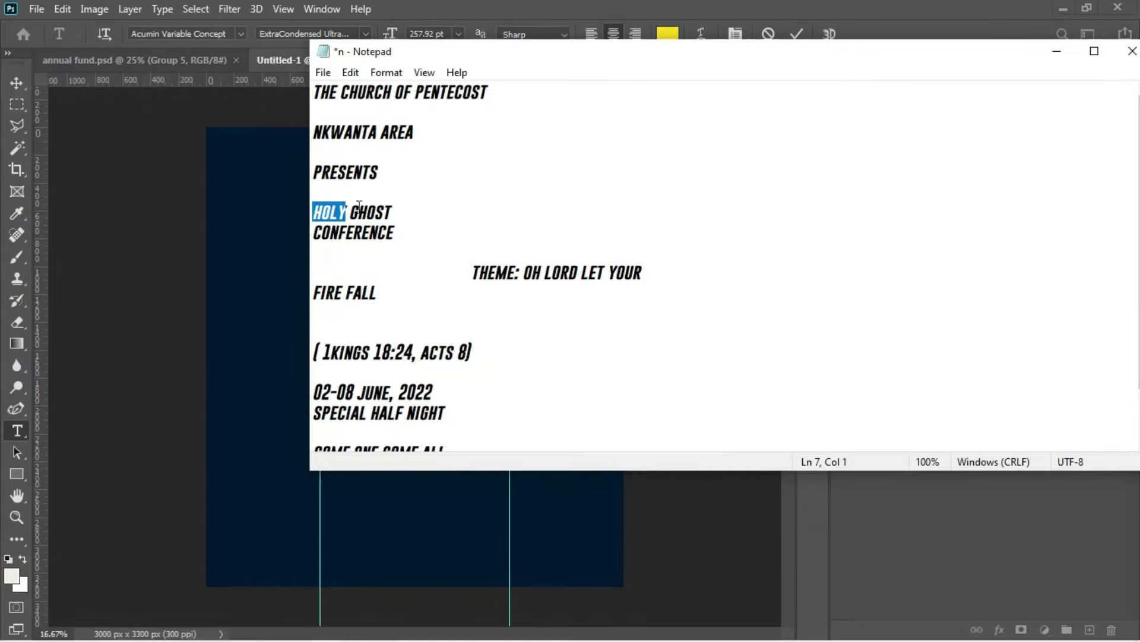
drag(351, 211, 399, 212)
key(ctrl+c)
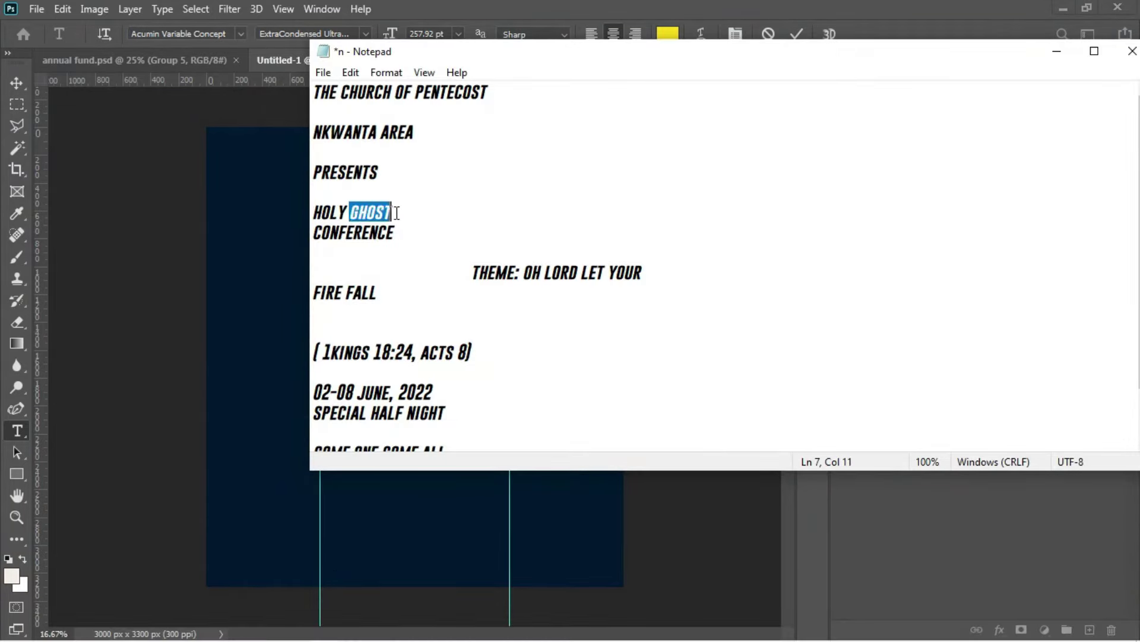
click(267, 219)
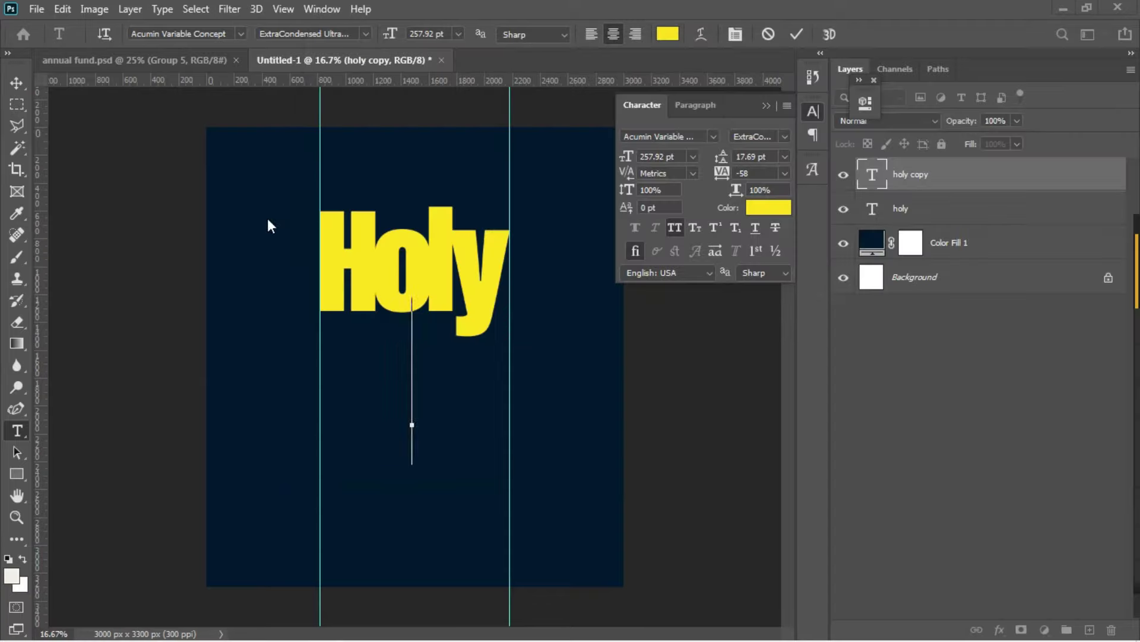
key(ctrl+v)
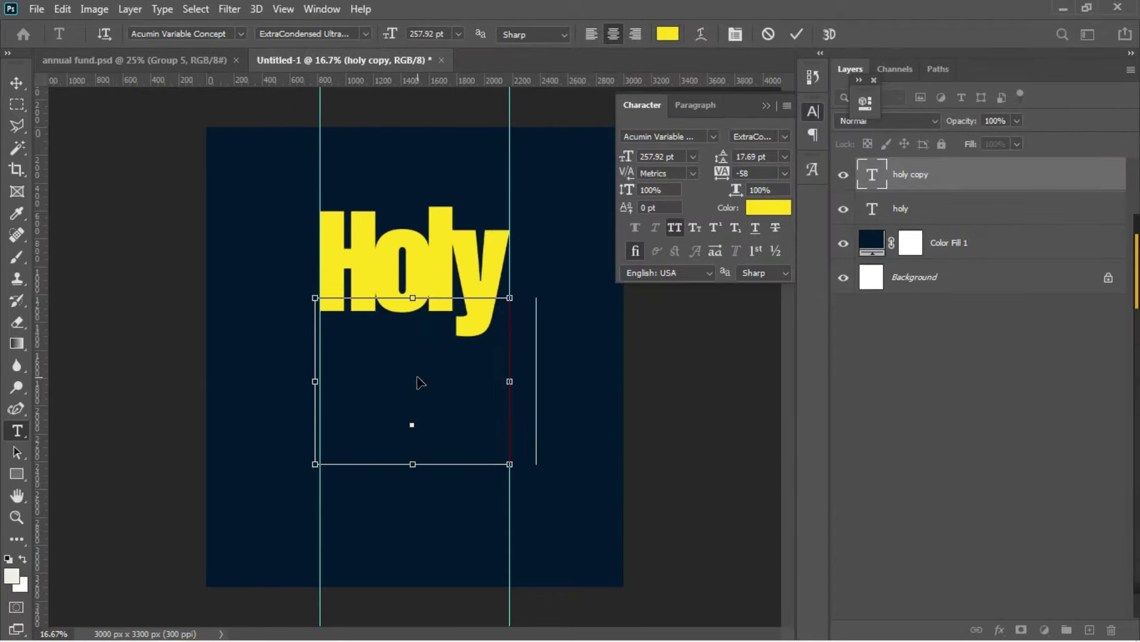
- Change the color of the whole GHOST text to white, hex ffffff, and commit the edit
key(ctrl+a)
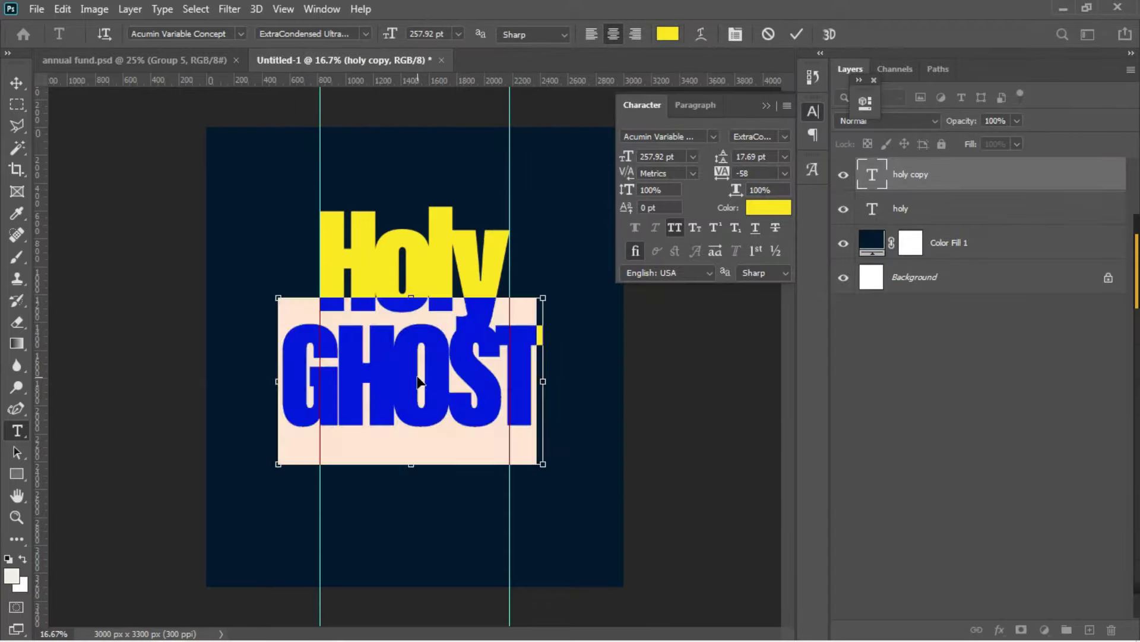
click(774, 205)
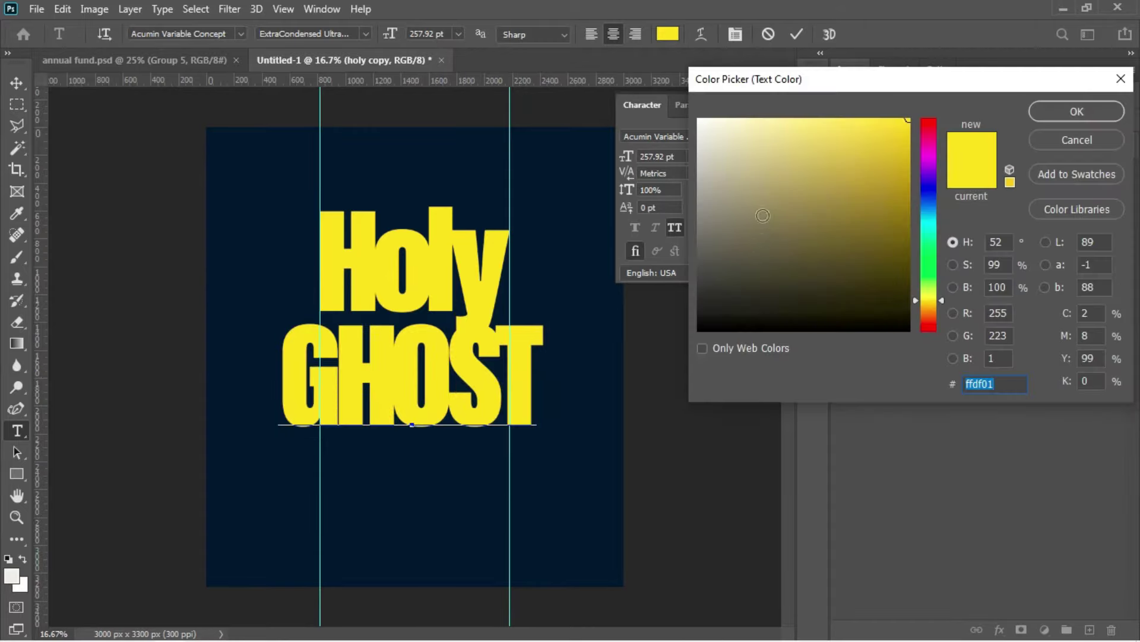
text(ffffff)
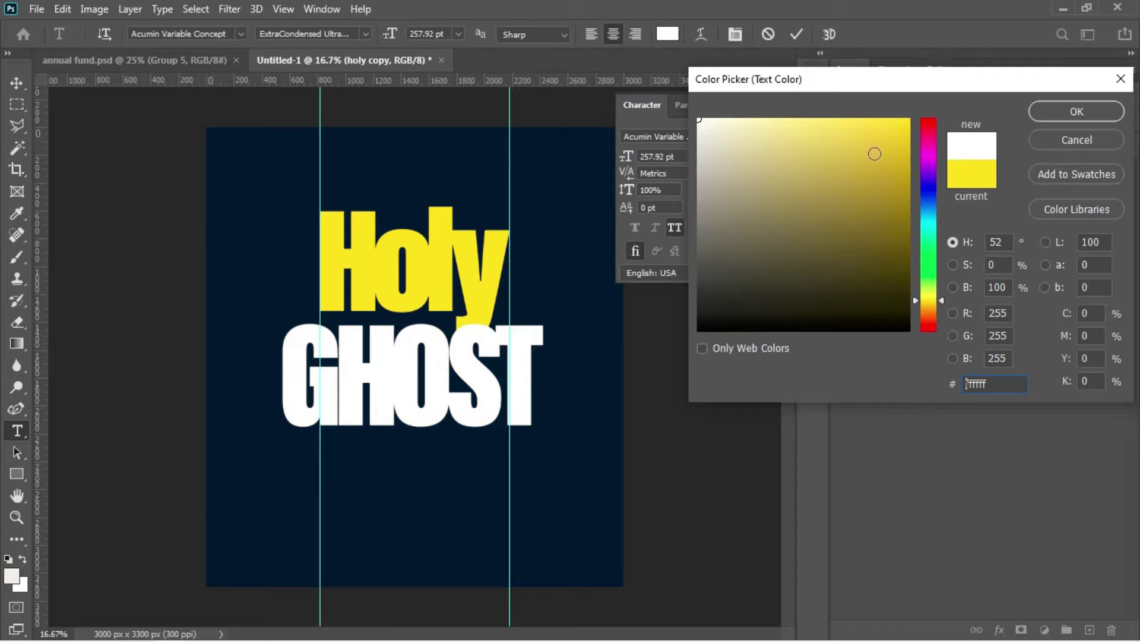
click(1053, 111)
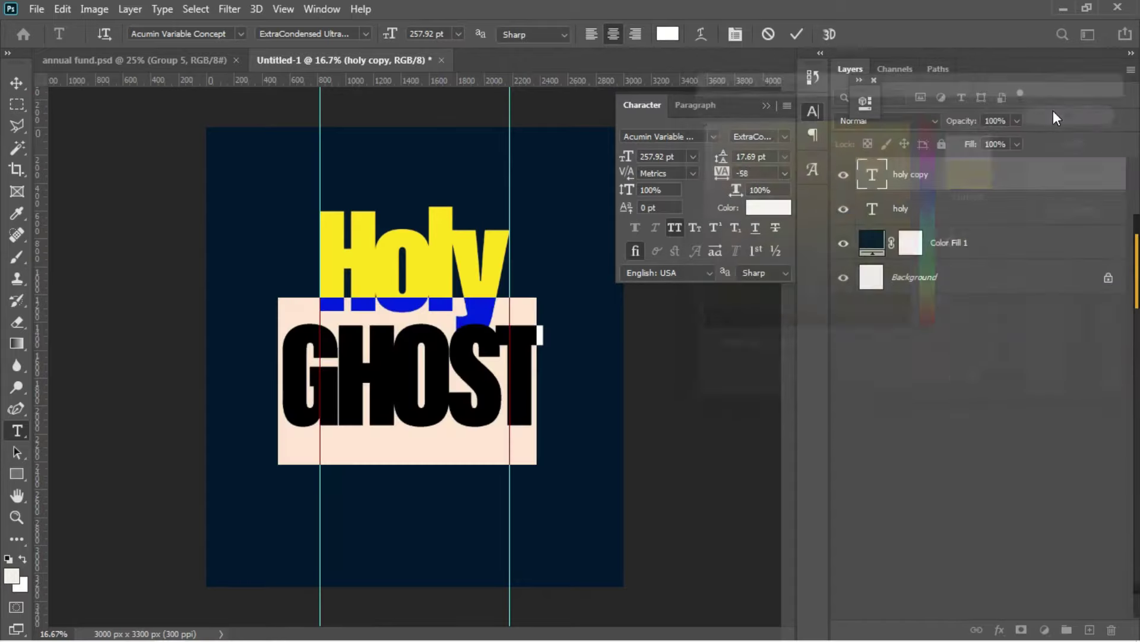
click(805, 37)
- Scale the GHOST text proportionally to about 73% so it fits between the two vertical guides
key(v)
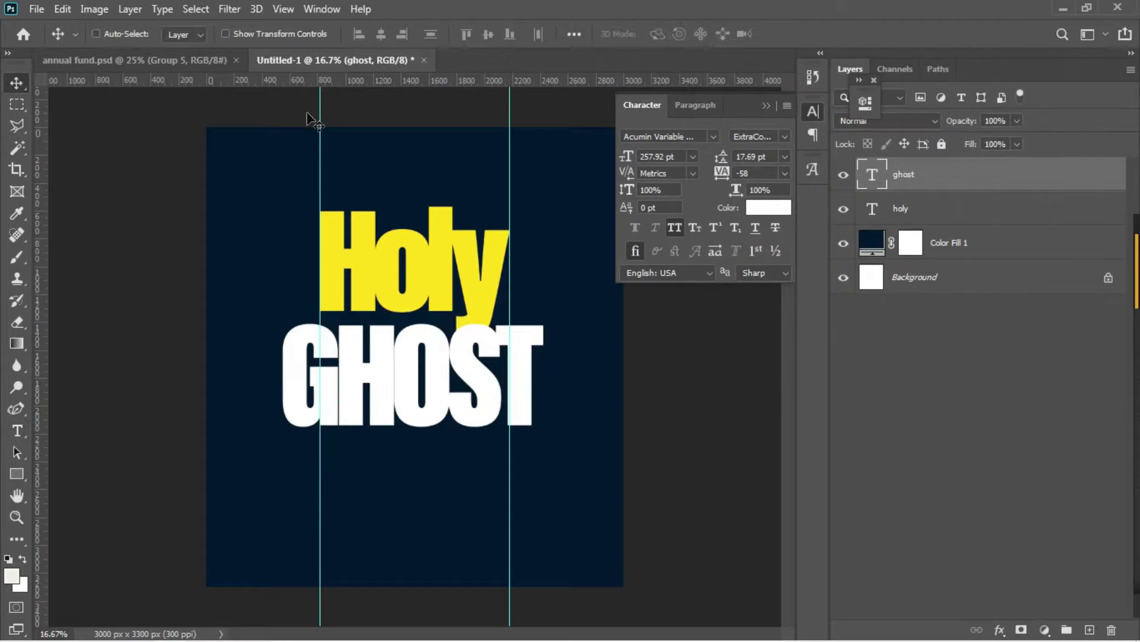
key(ctrl+t)
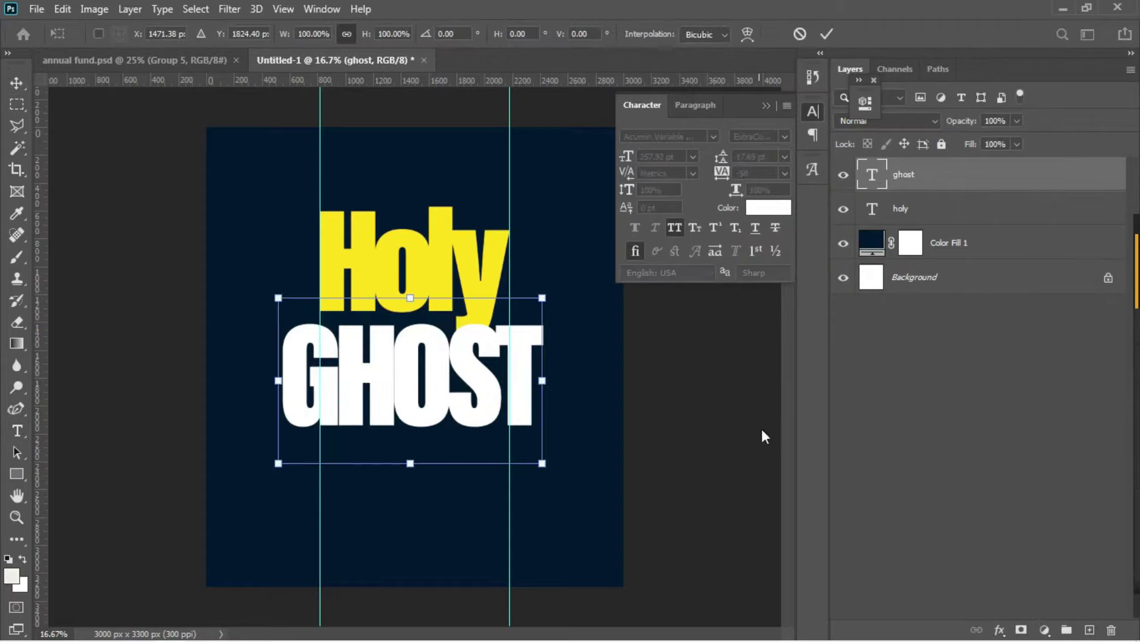
drag(541, 464, 502, 450)
drag(278, 442, 318, 428)
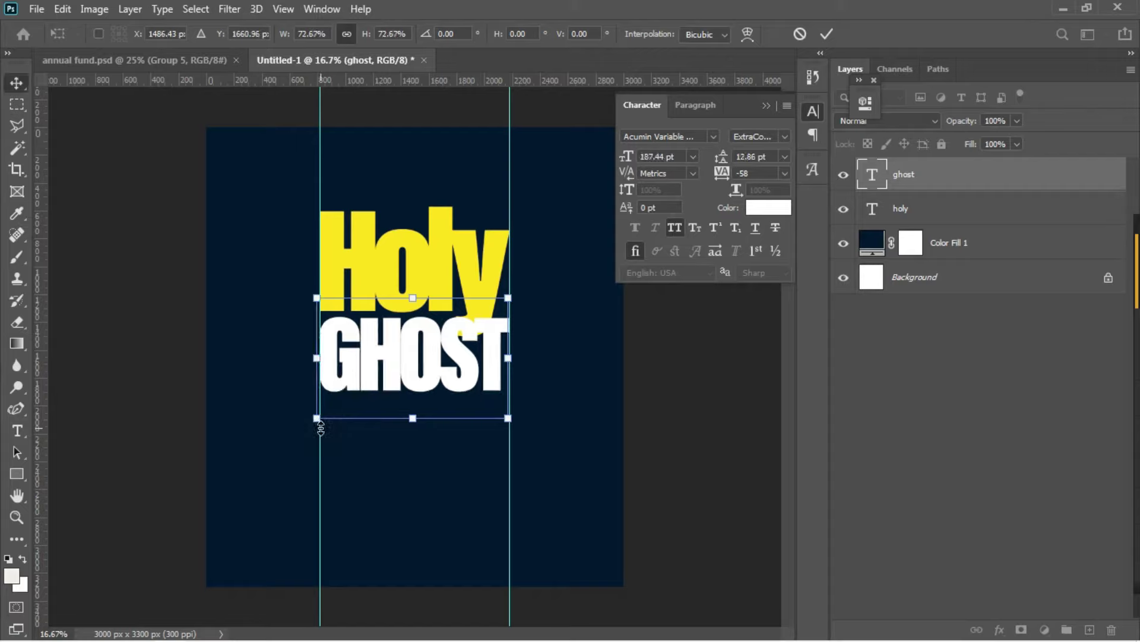
key(Return)
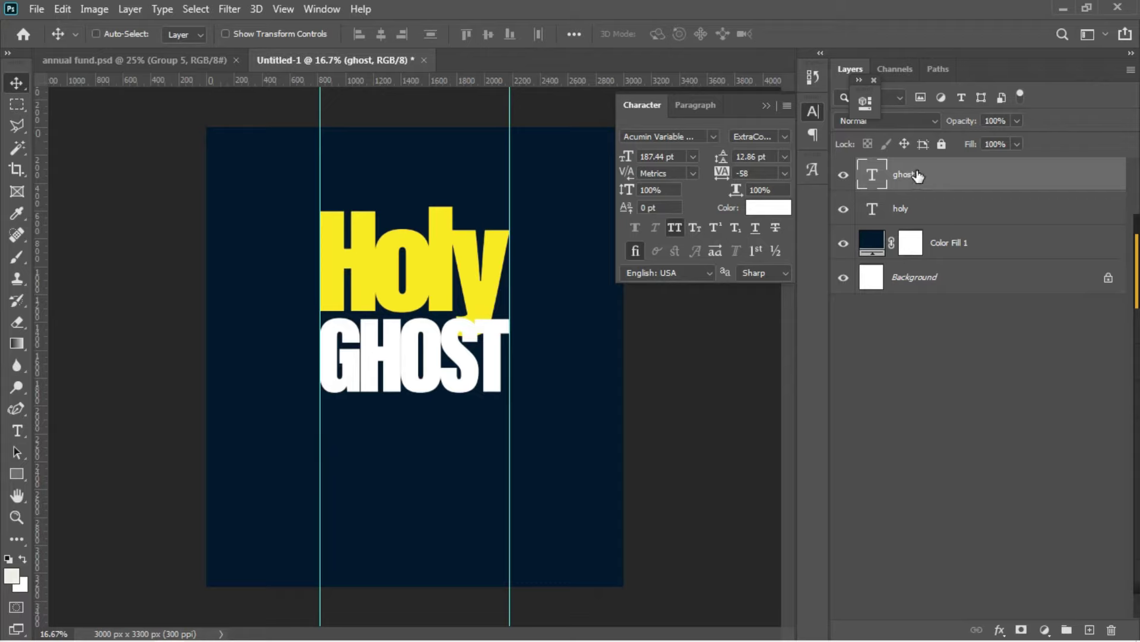
- Move the ghost layer beneath the holy layer and nudge GHOST up so the tail of the y overlaps it
drag(918, 175, 913, 228)
key(shift+Up)
key(shift+Up)
key(shift+Up)
key(shift+Up)
key(shift+Up)
key(shift+Up)
key(shift+Up)
key(shift+Up)
key(shift+Up)
key(shift+Up)
key(shift+Up)
key(shift+Up)
key(shift+Up)
key(shift+Up)
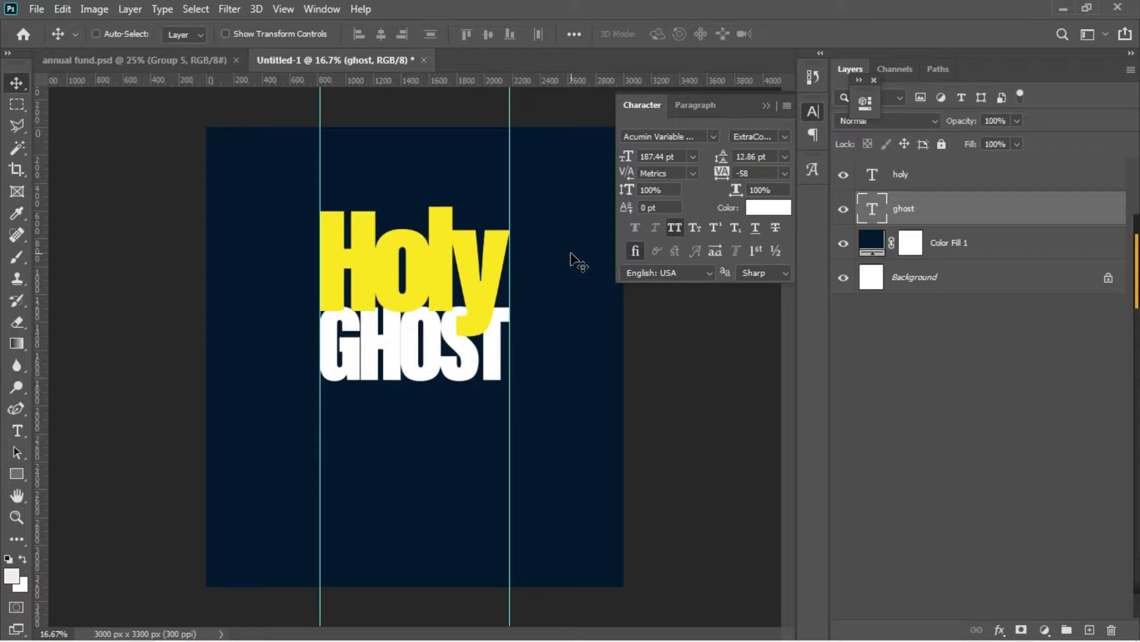
key(shift+Down)
key(shift+Down)
- Add a black drop shadow to the holy layer with 100% opacity, 90° angle, 41 px distance, 13% spread and 109 px size
right_click(949, 181)
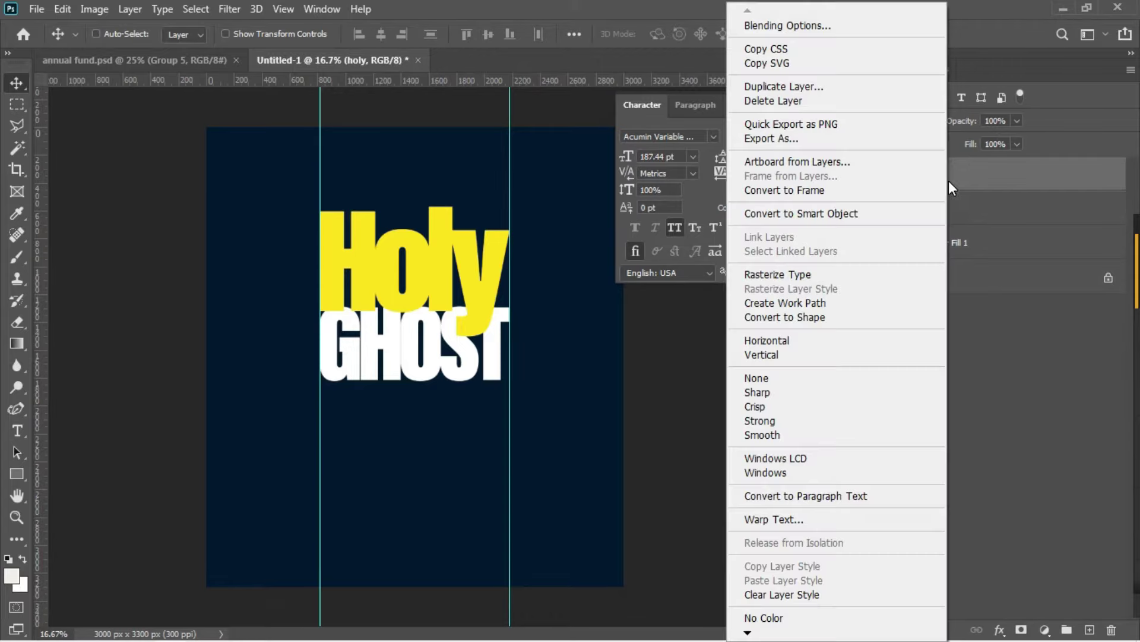
click(812, 26)
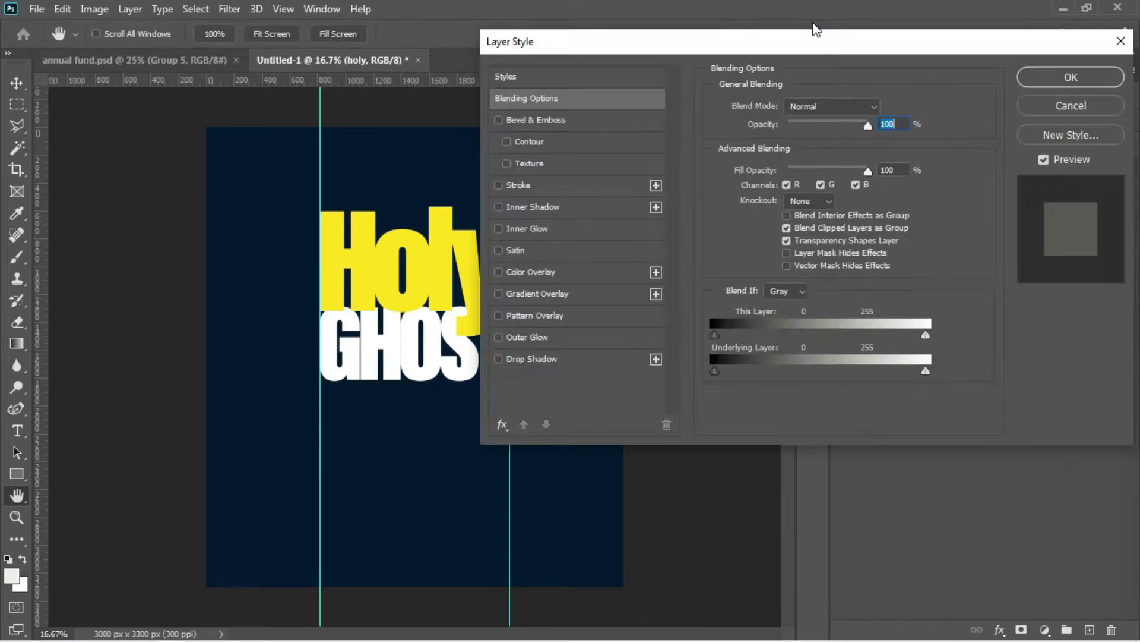
click(535, 359)
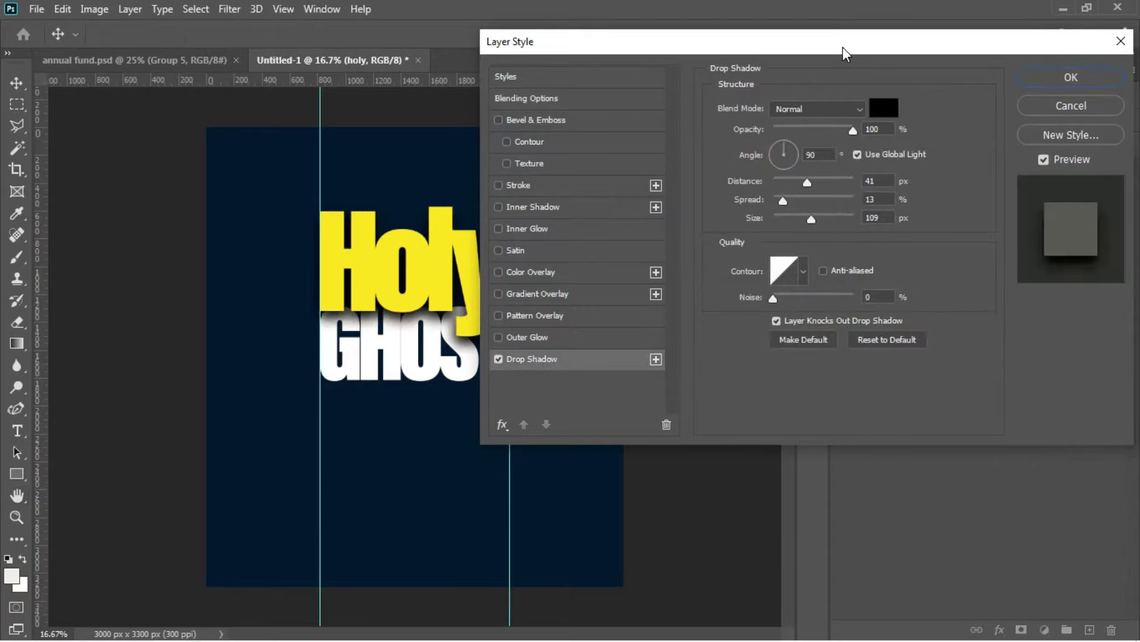
drag(843, 48, 921, 25)
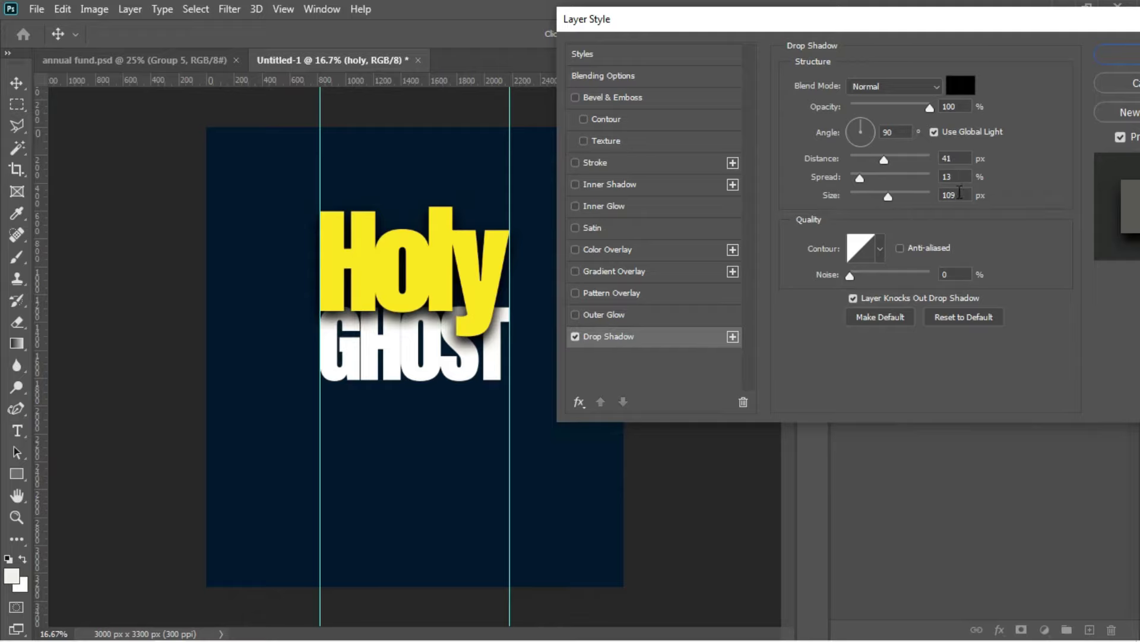
key(Return)
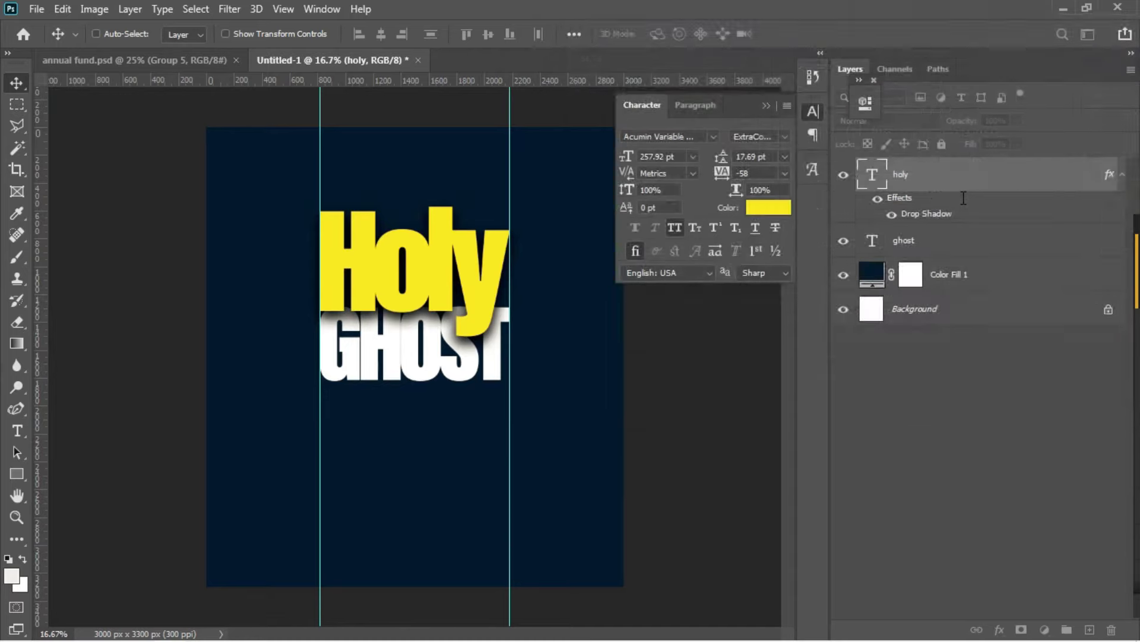
- Draw a rectangle about 1363 by 324 px between the guides below GHOST, with a red fill and no stroke
click(17, 473)
drag(321, 415, 510, 459)
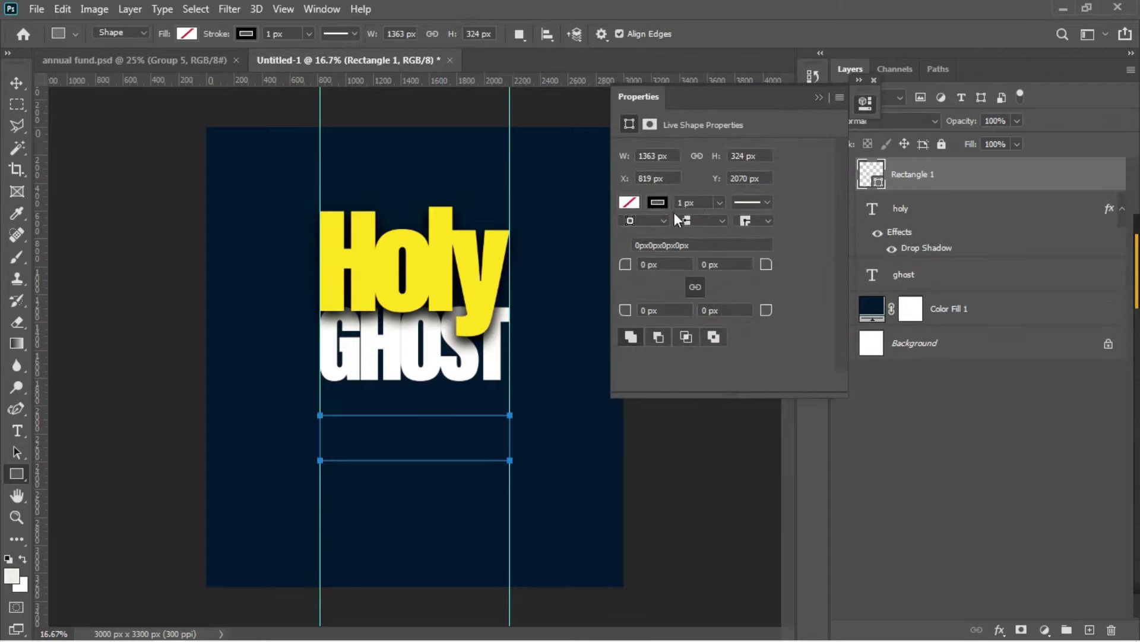
click(659, 203)
click(631, 237)
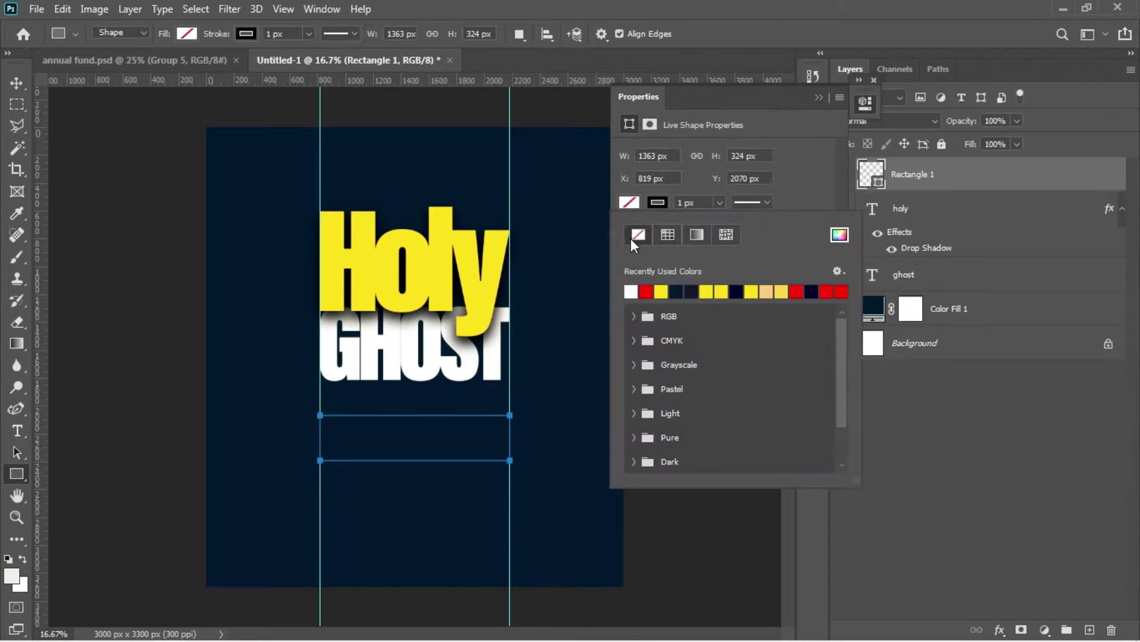
click(630, 202)
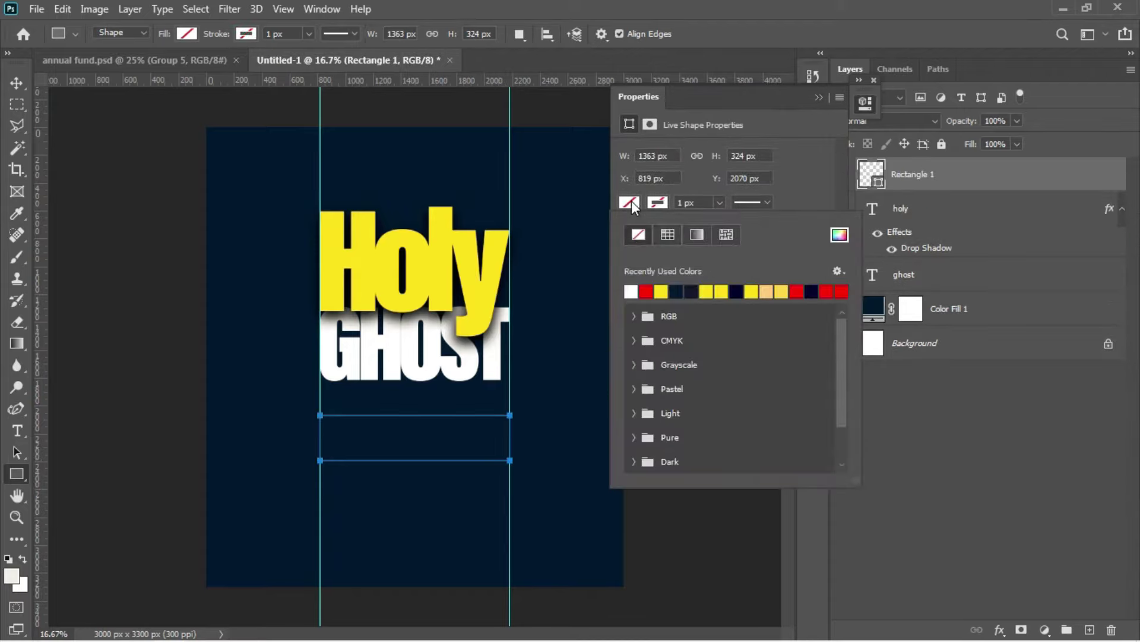
click(646, 291)
- Move the red rectangle straight up to sit just beneath GHOST, at a Y position of about 1836 px
click(17, 85)
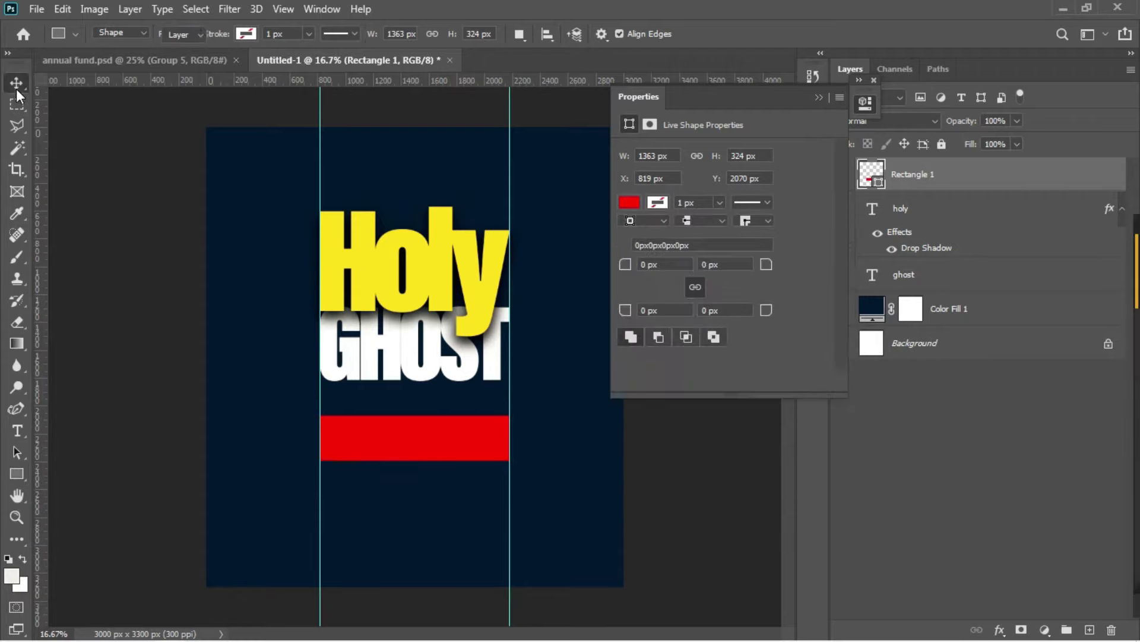
key(Up)
key(Up)
key(Up)
key(Up)
key(Up)
key(Up)
key(Up)
key(Up)
key(Up)
key(Up)
key(Up)
key(Up)
key(Up)
key(Up)
key(Up)
key(Up)
key(Up)
key(Up)
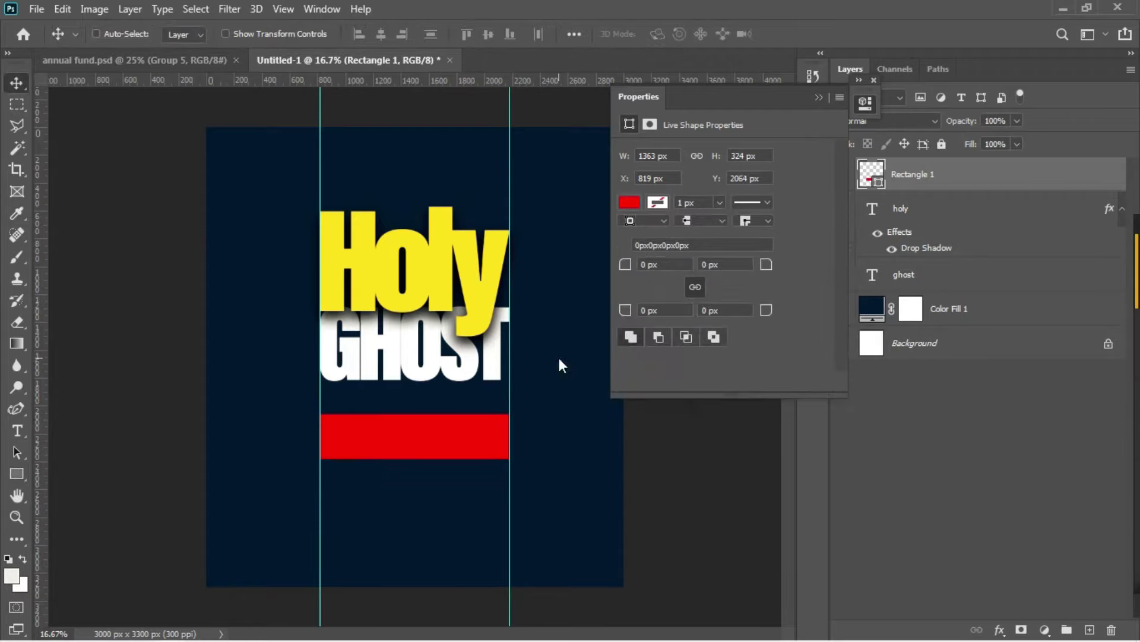
key(Up)
key(Up)
key(Up)
key(Up)
key(Up)
key(Up)
key(Up)
key(Up)
key(Up)
key(Up)
key(Up)
key(Up)
key(Up)
key(Up)
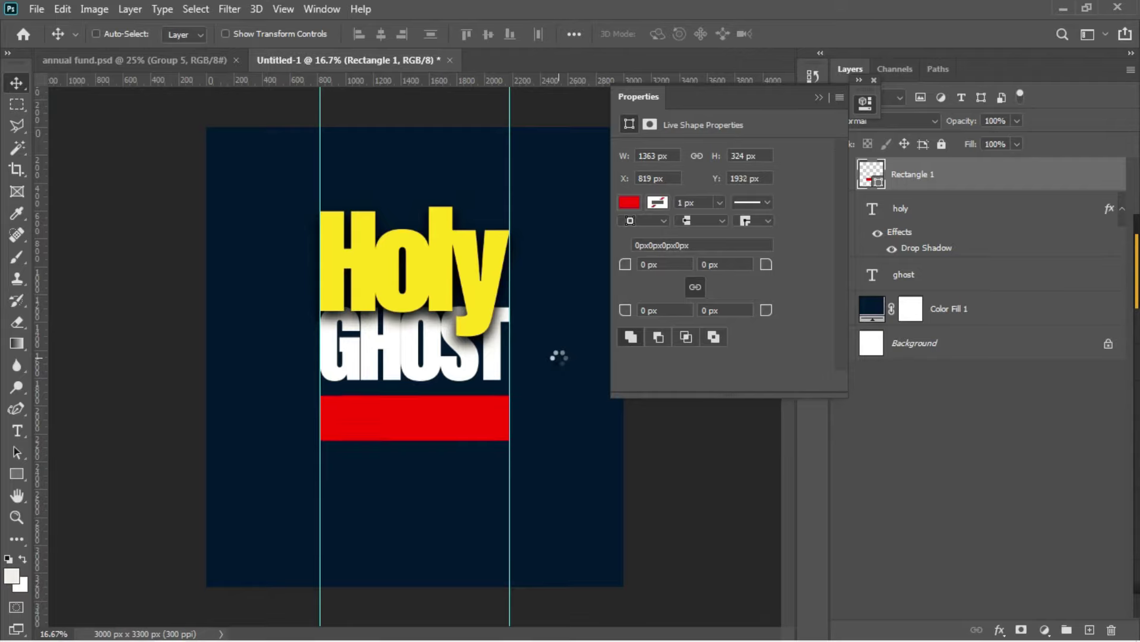
key(Up)
key(Up)
key(Up)
key(Up)
key(Up)
key(Up)
key(Up)
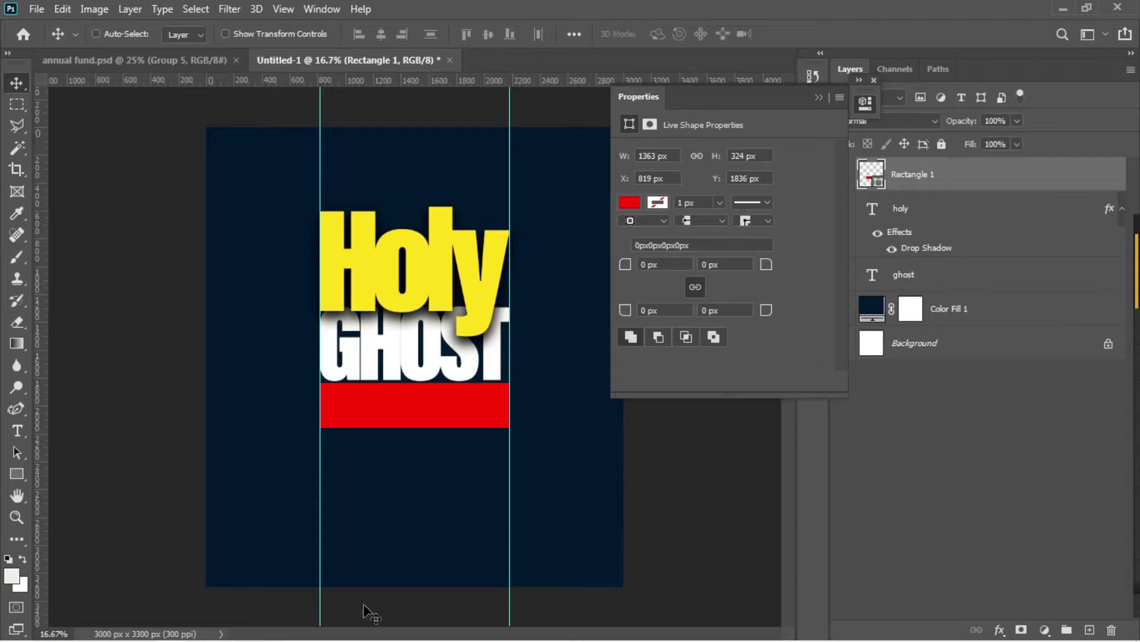
- Copy the word CONFERENCE from the Notepad notes and paste it as a new text layer below the red rectangle in Photoshop
mouse_move(352, 640)
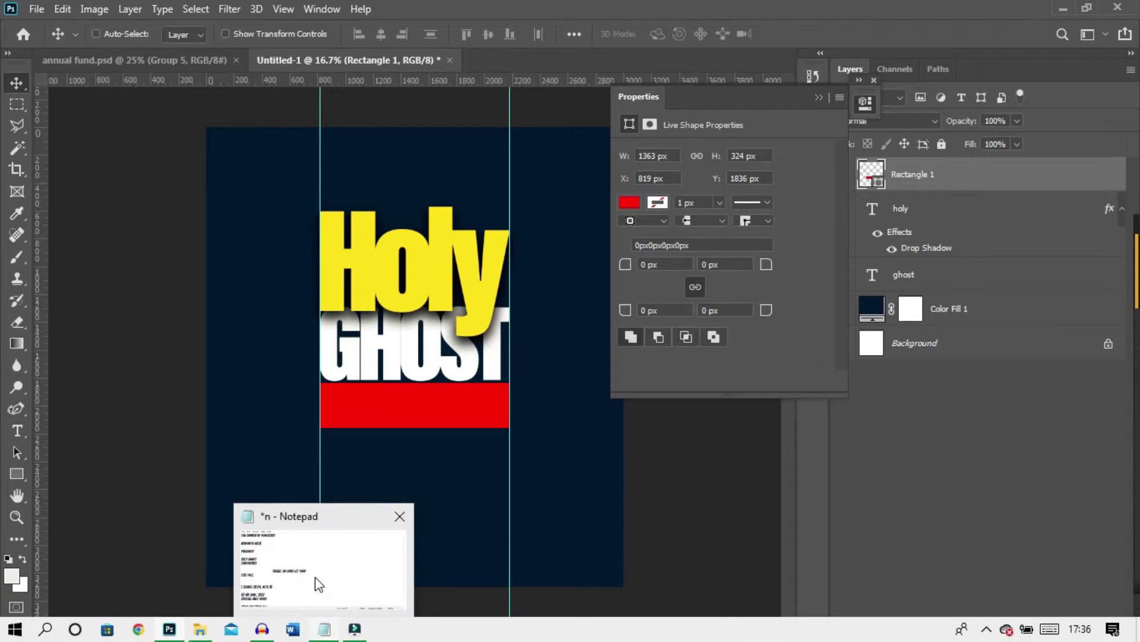
click(315, 579)
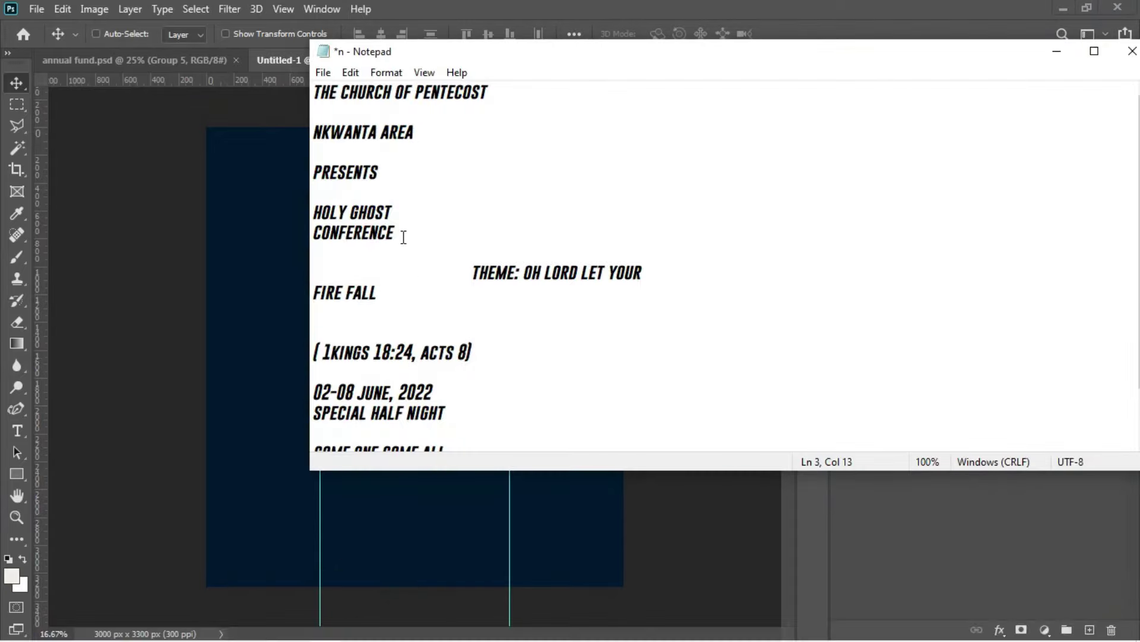
drag(395, 231, 308, 235)
key(ctrl+c)
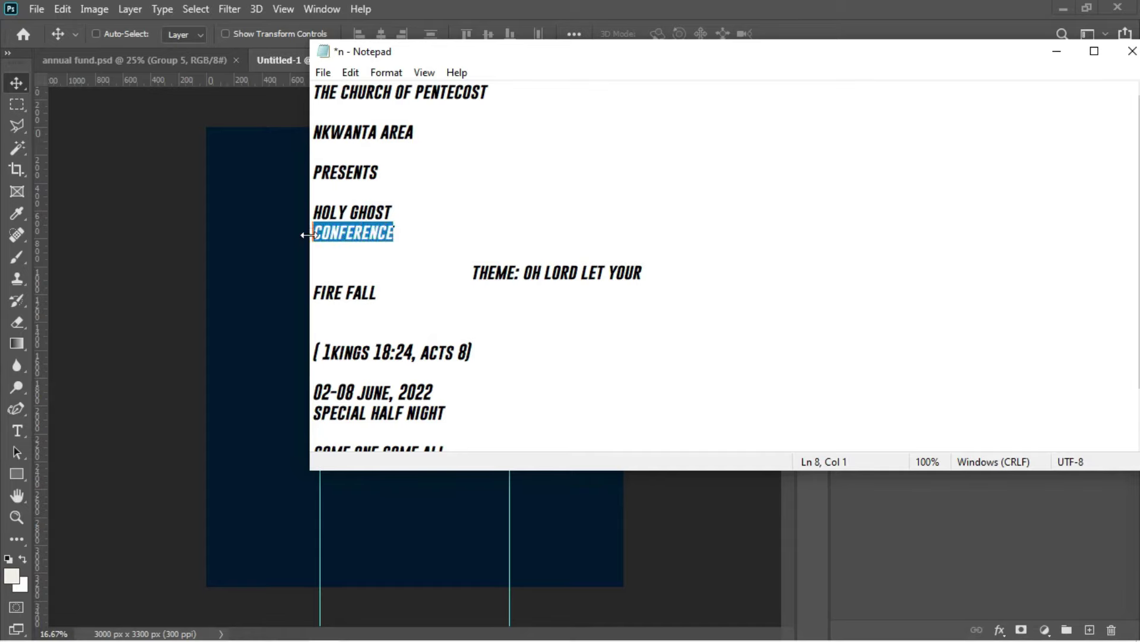
click(281, 254)
key(t)
click(350, 490)
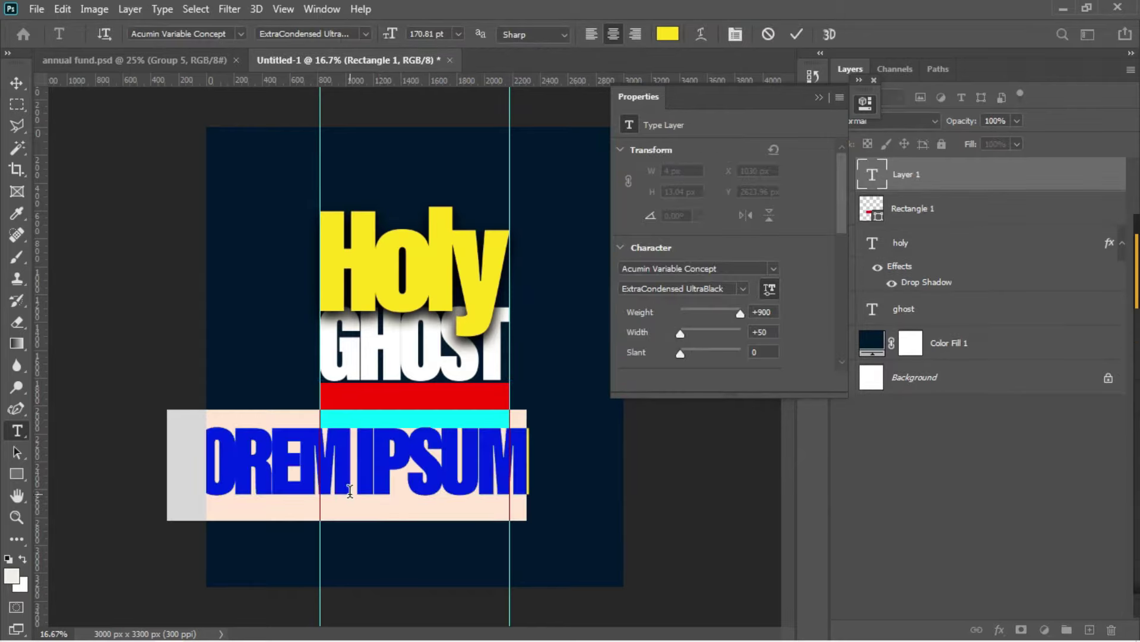
key(ctrl+v)
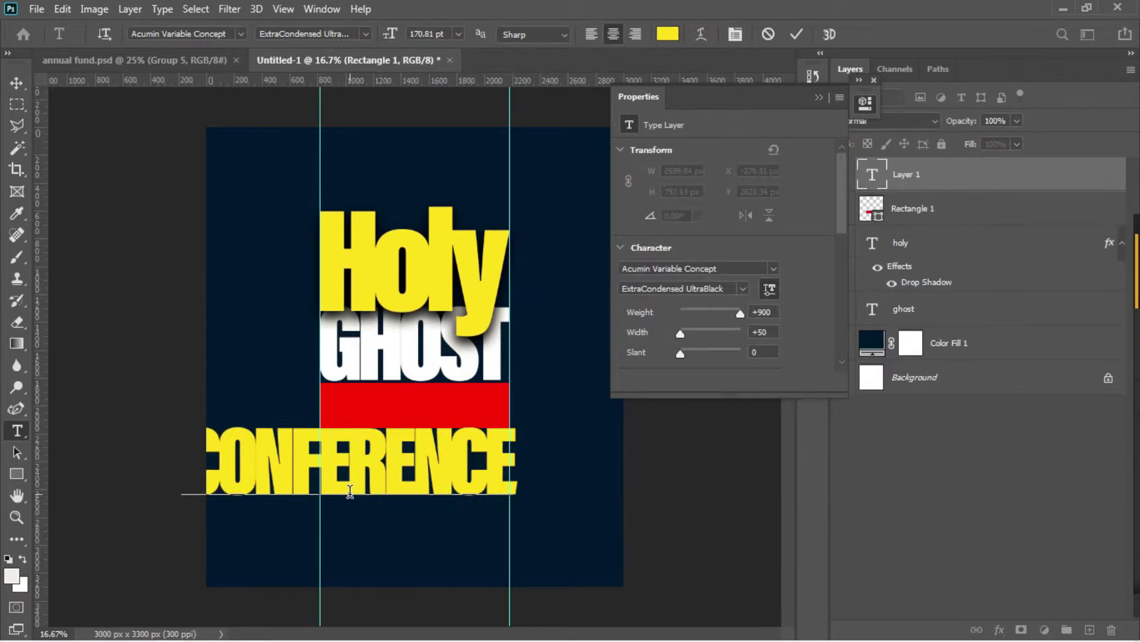
- Recolor the whole CONFERENCE text white (ffffff)
key(ctrl+a)
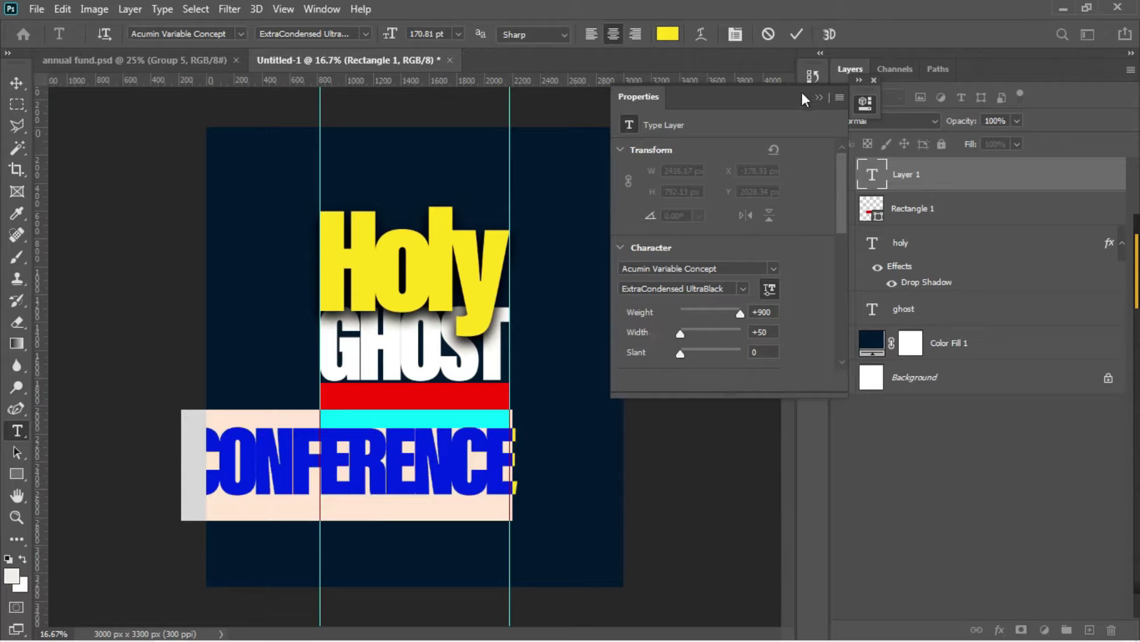
click(819, 96)
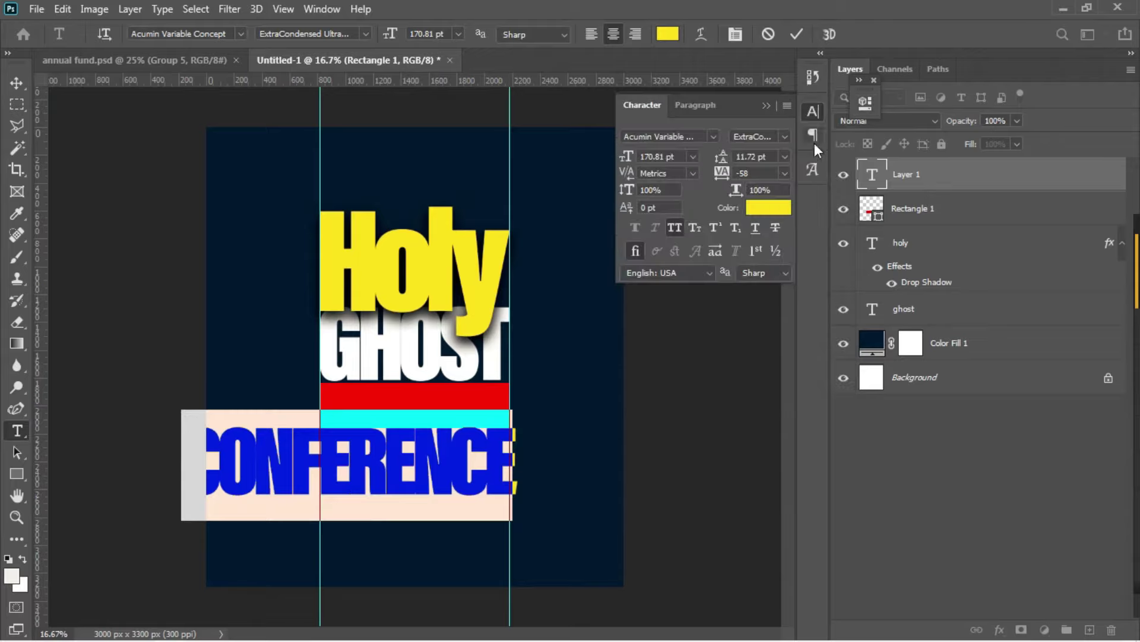
click(775, 213)
text(ffffff)
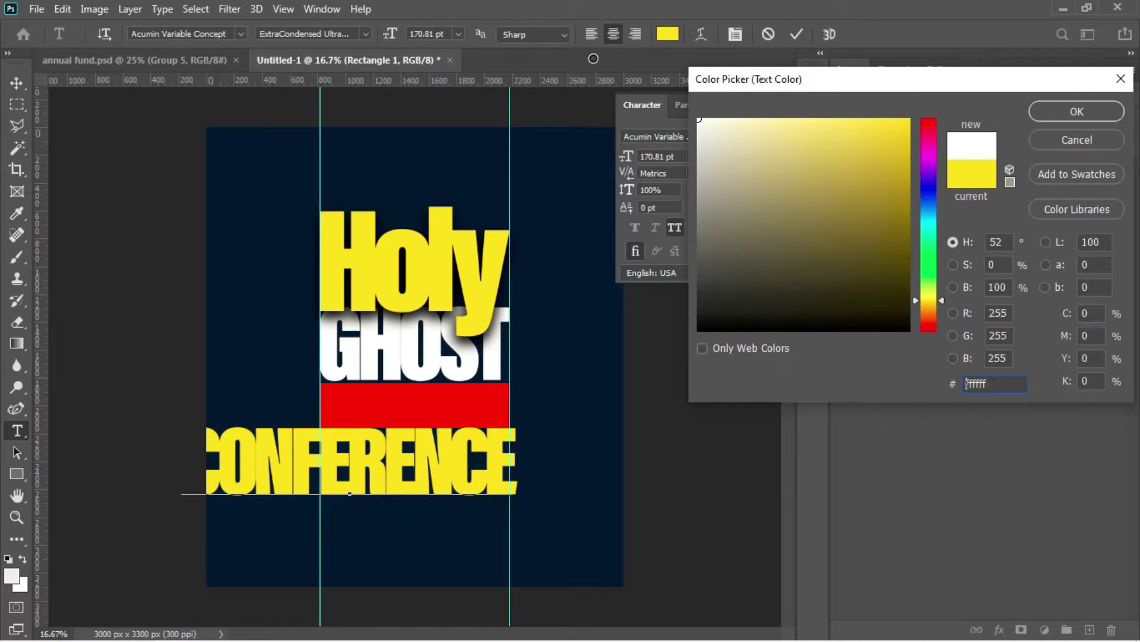
key(Return)
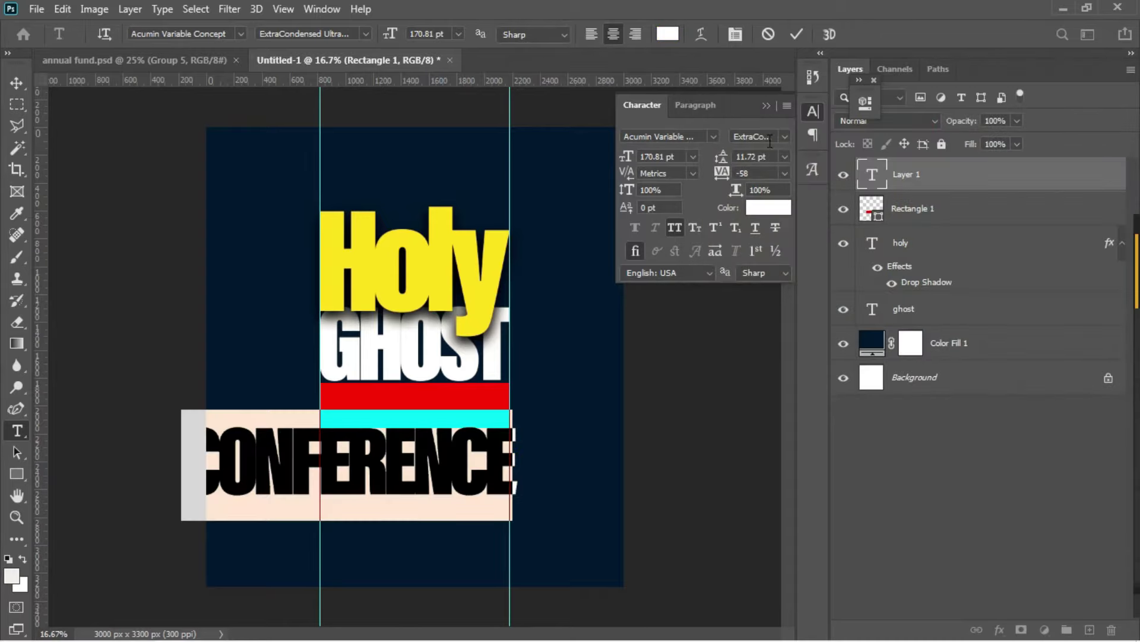
- Set the CONFERENCE text to the ExtraCondensed Bold style and reduce its size to 69.81 pt
click(785, 137)
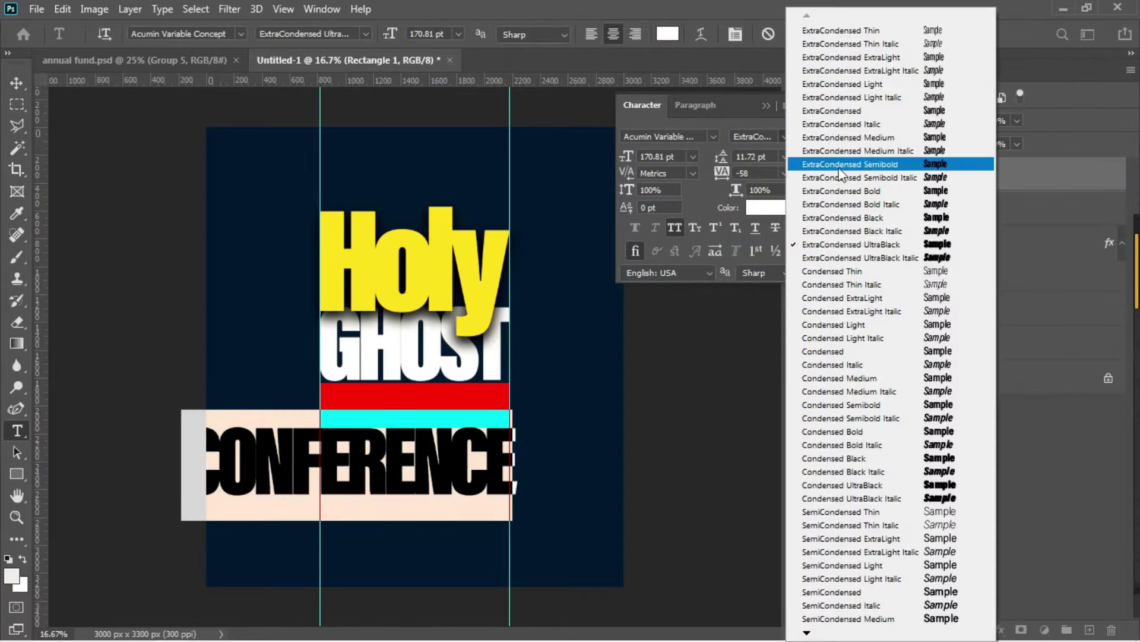
click(861, 191)
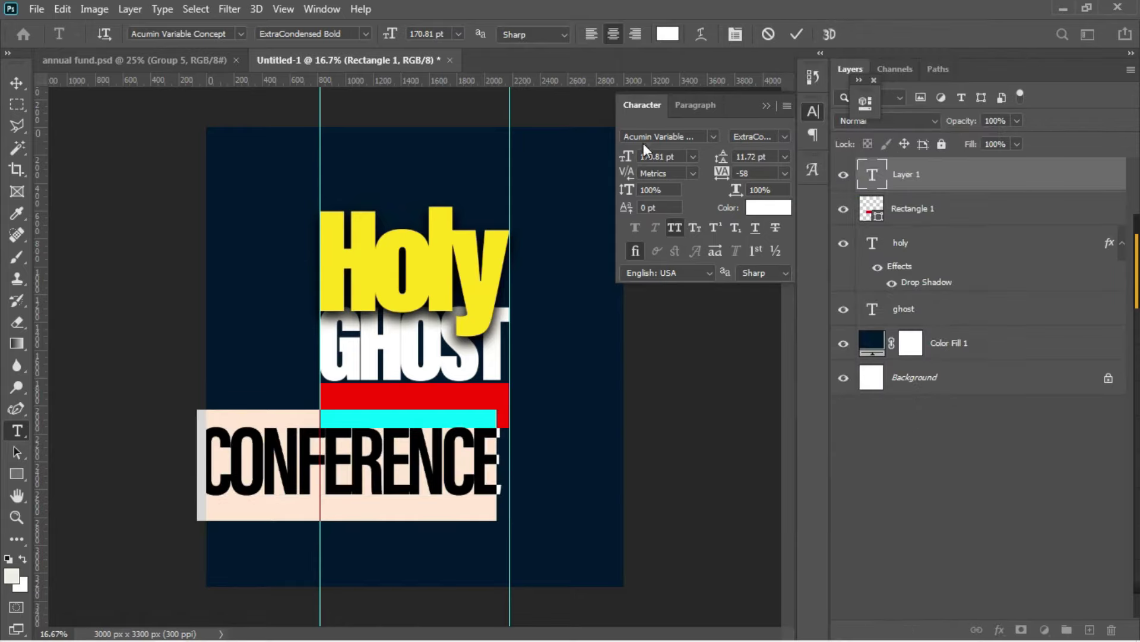
drag(628, 159, 542, 170)
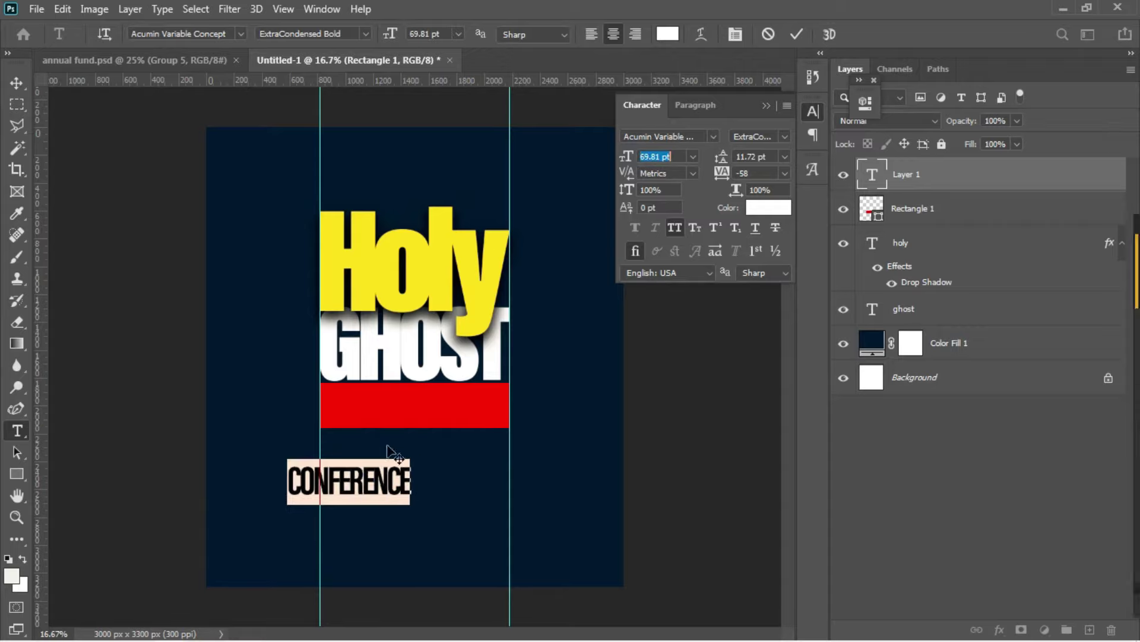
- Add 22 after the word CONFERENCE and move the text onto the red bar beneath GHOST
click(410, 480)
text(22)
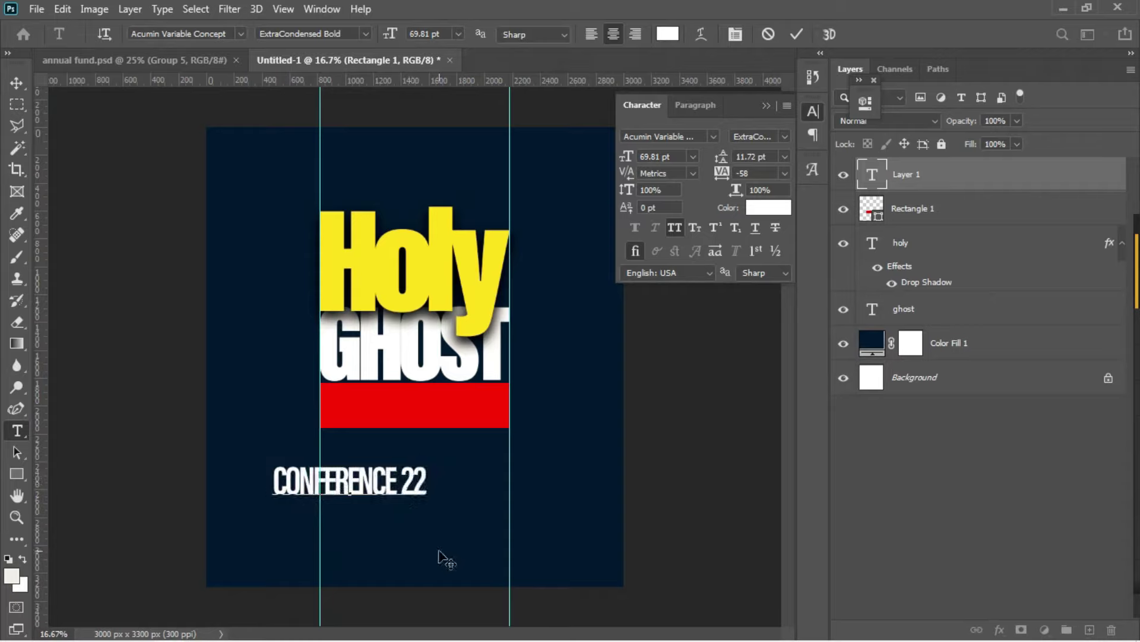
key(ctrl+Return)
mouse_move(499, 469)
mouse_down()
mouse_move(503, 461)
mouse_move(503, 475)
mouse_up()
click(16, 82)
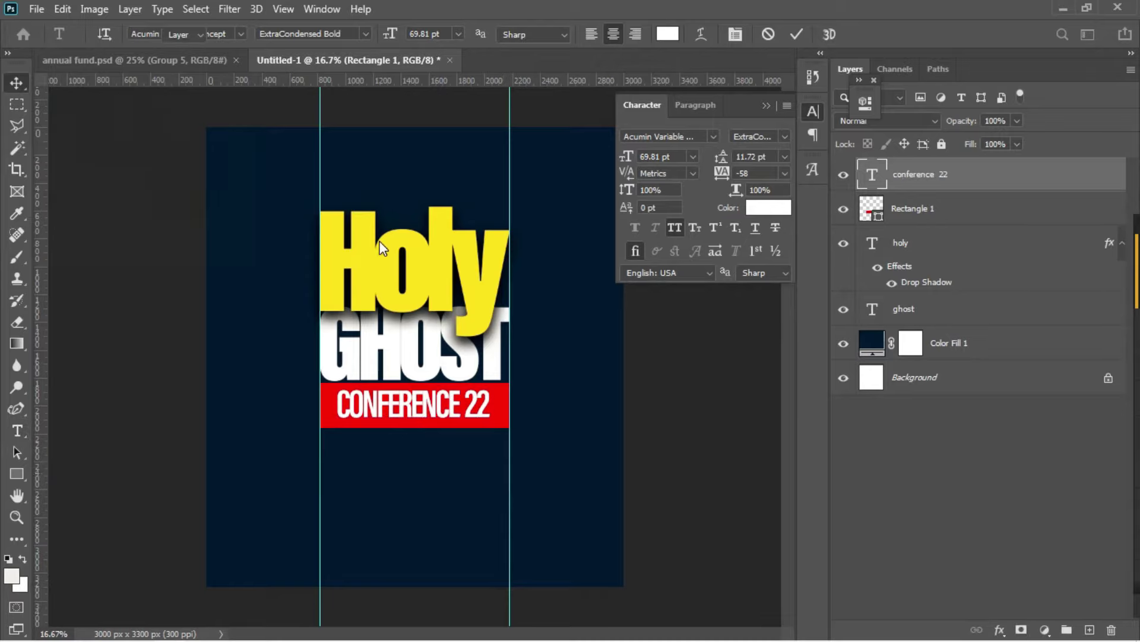
- Center the CONFERENCE 22 text horizontally on the canvas, clearing the selection when done
key(ctrl+a)
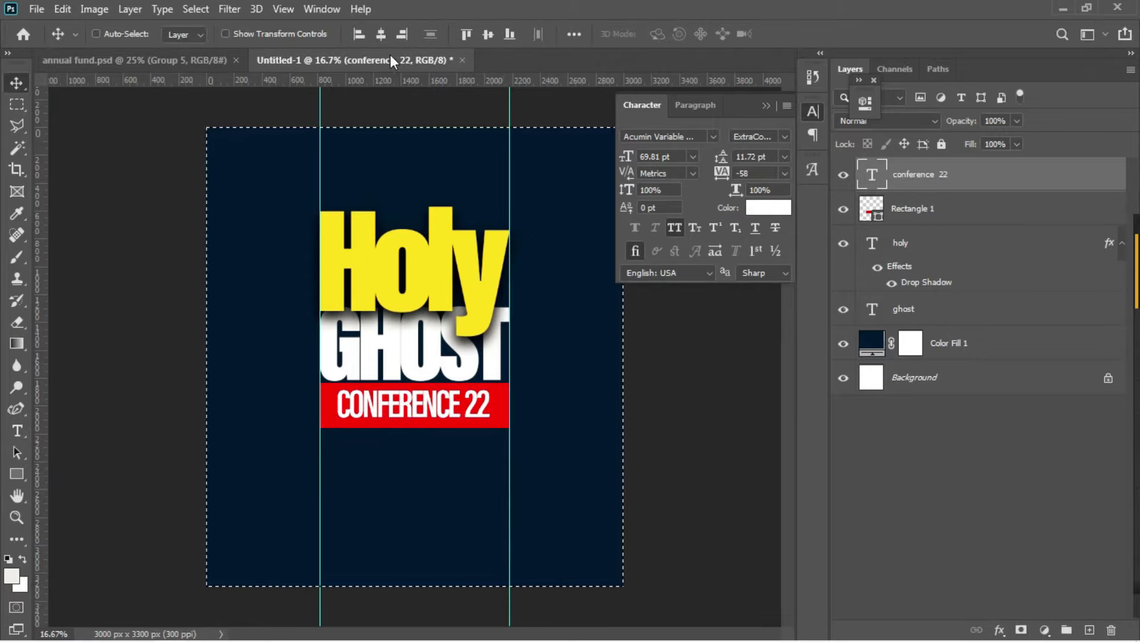
click(383, 35)
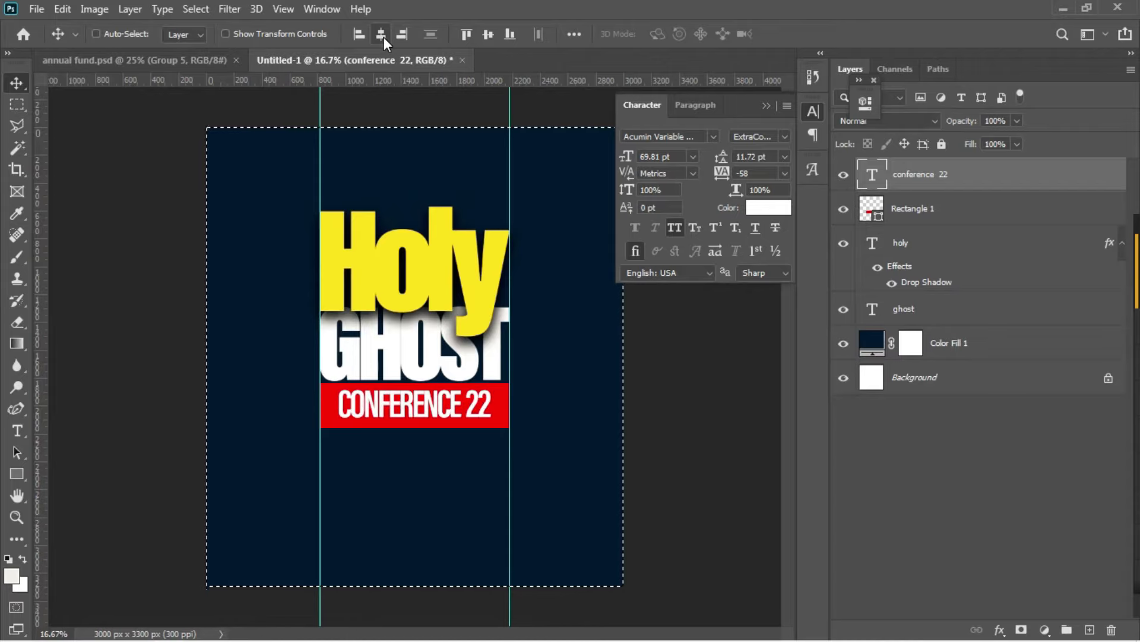
key(ctrl+d)
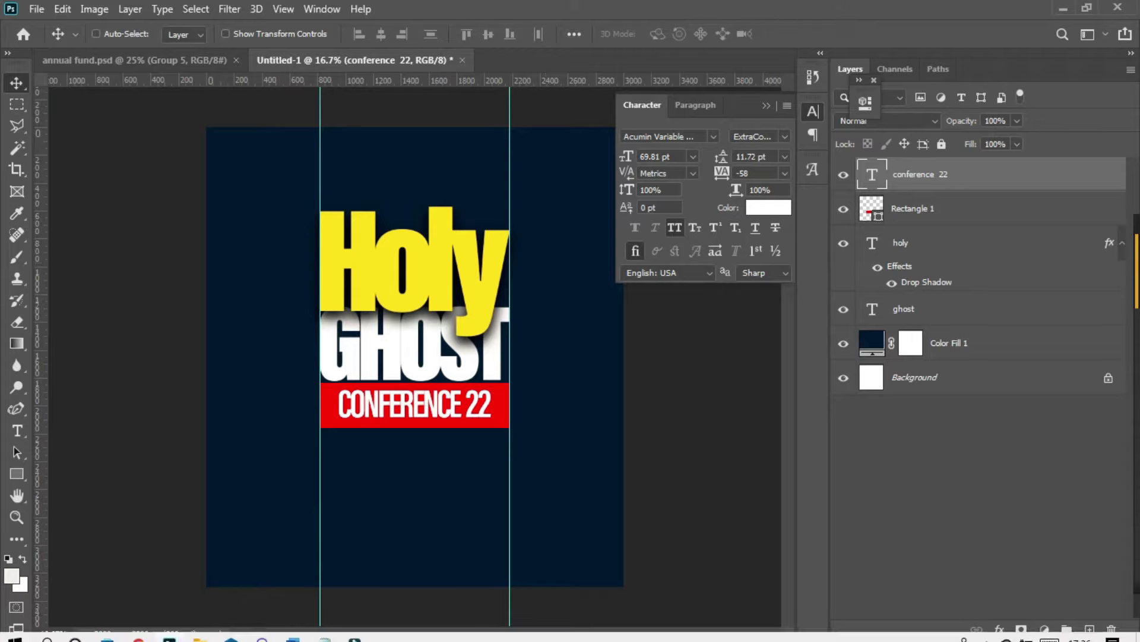
- Copy THEME: OH LORD LET YOUR FIRE FALL from the Notepad notes and paste it as new text below the red bar in Photoshop
mouse_move(355, 637)
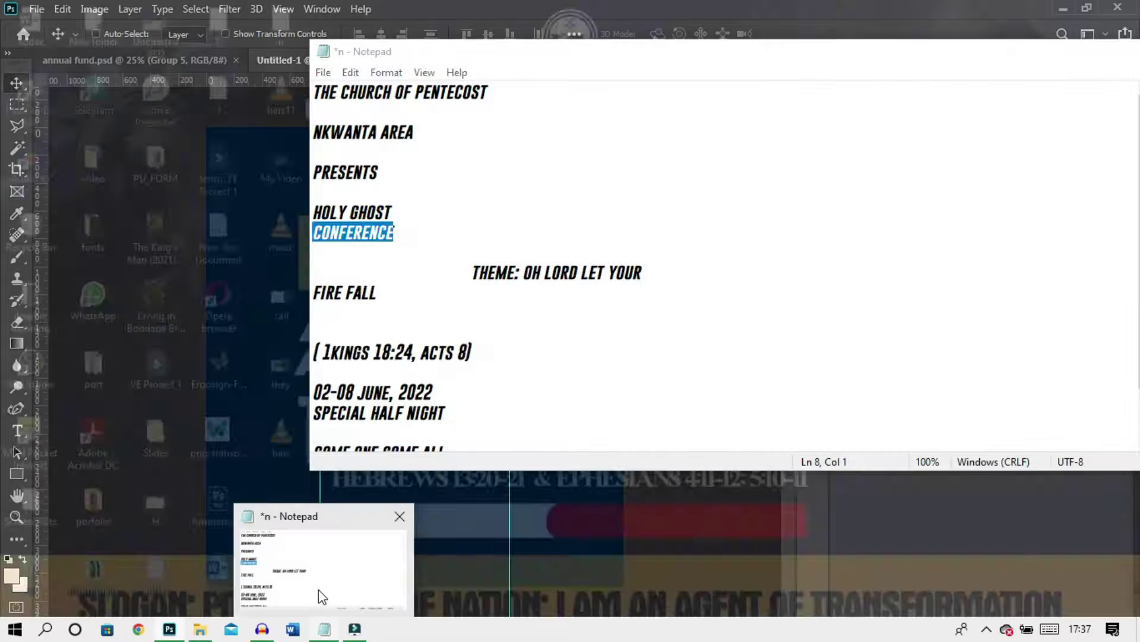
click(318, 590)
drag(460, 271, 656, 285)
key(ctrl+c)
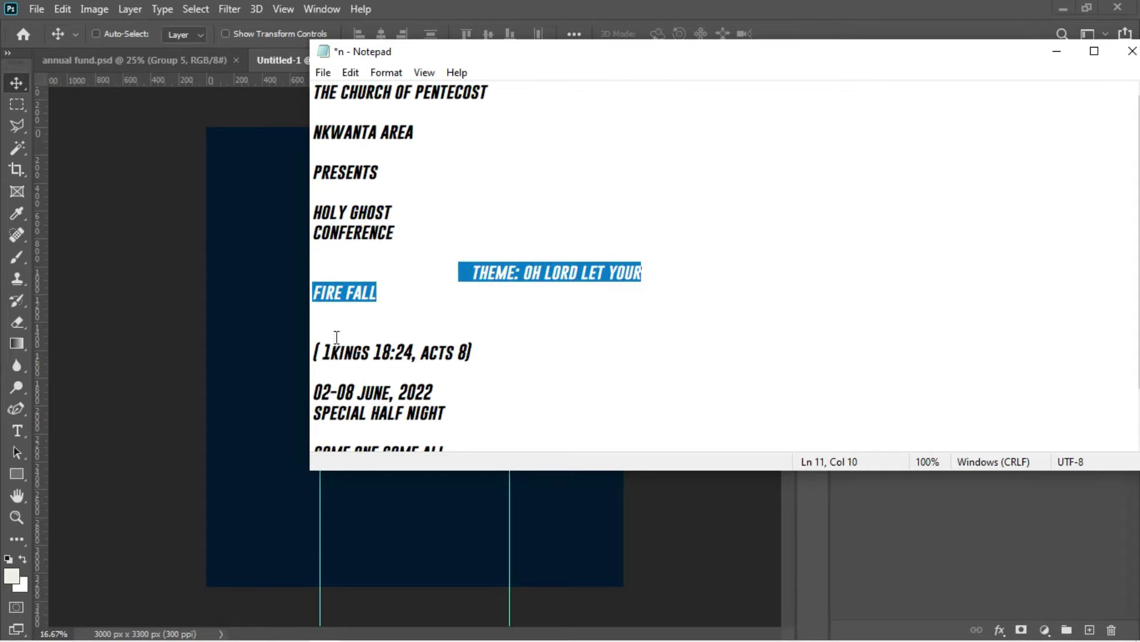
click(280, 345)
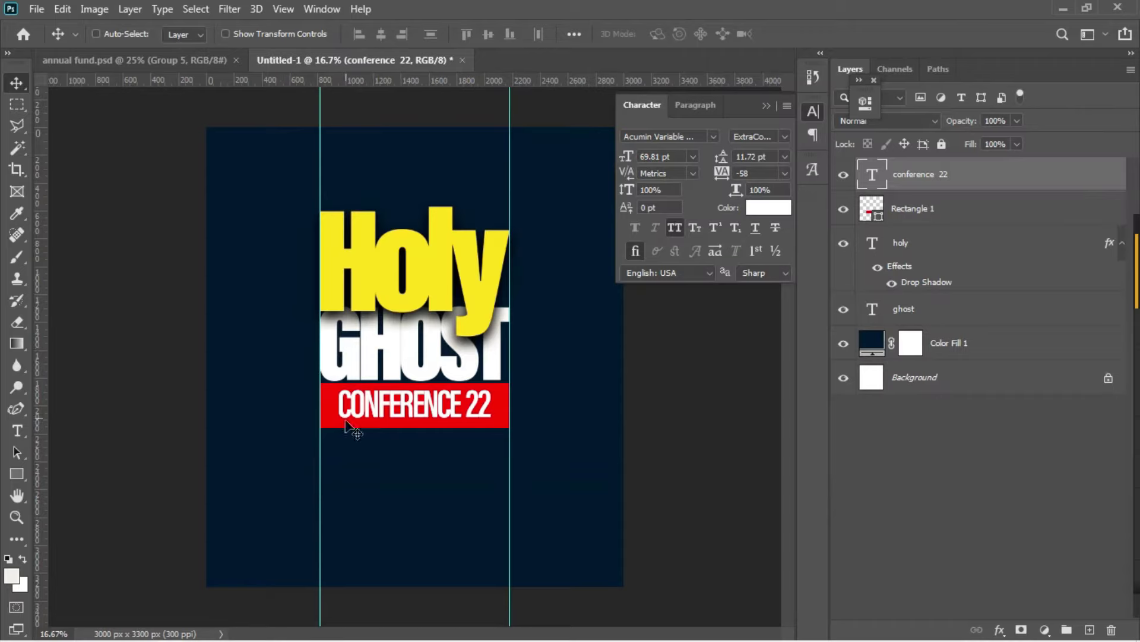
key(t)
click(338, 477)
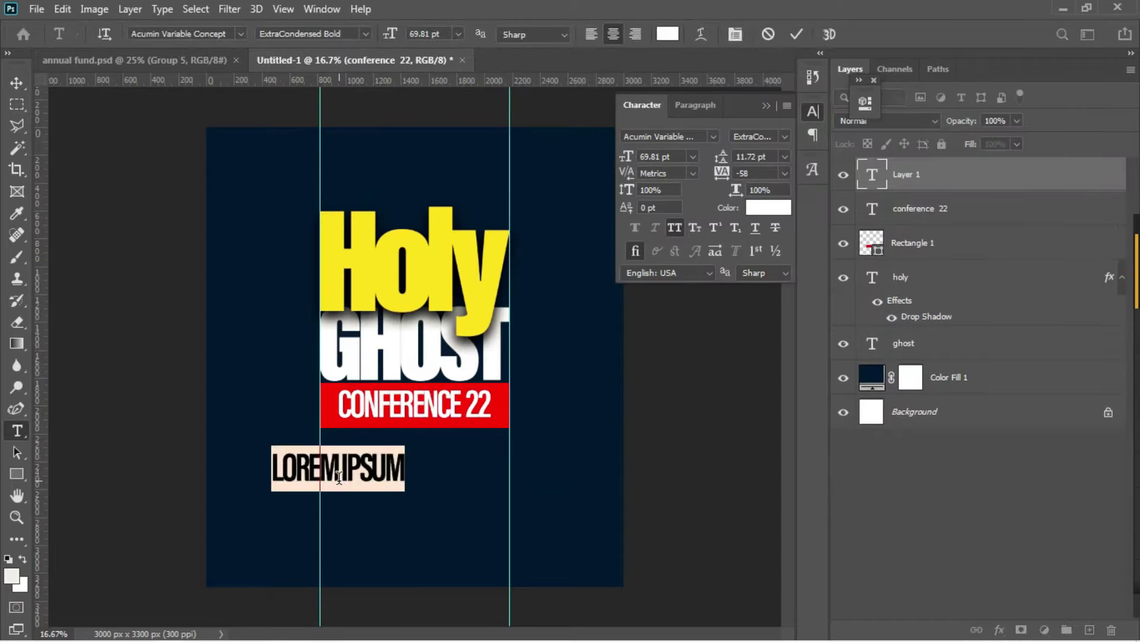
key(ctrl+v)
drag(420, 540, 471, 535)
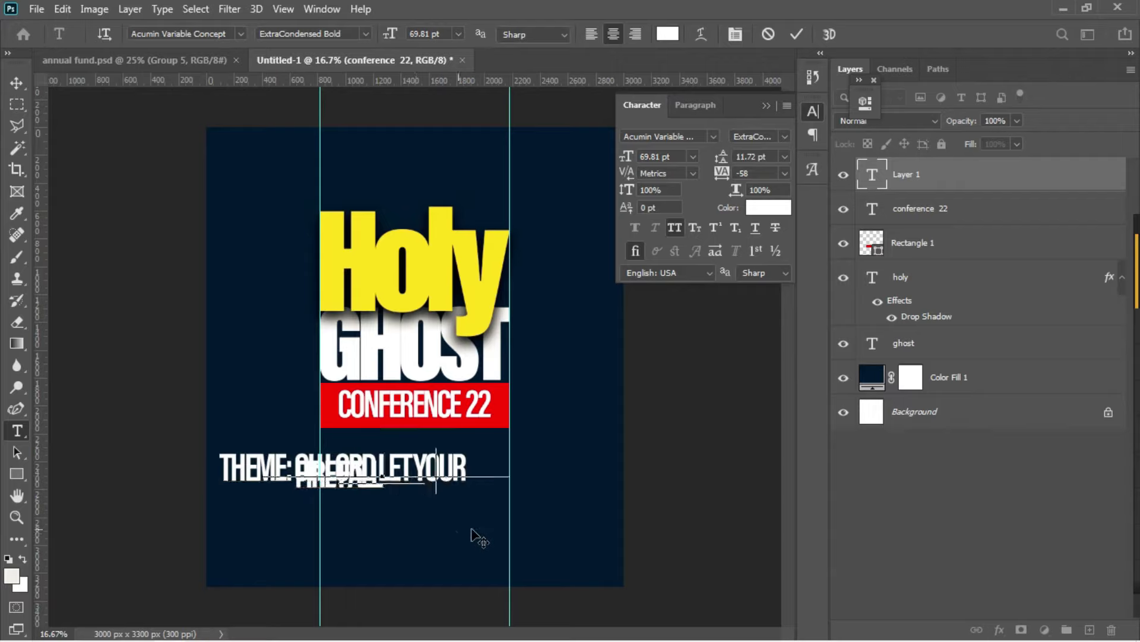
- Change the whole theme text to the Montserrat font in Bold
key(ctrl+a)
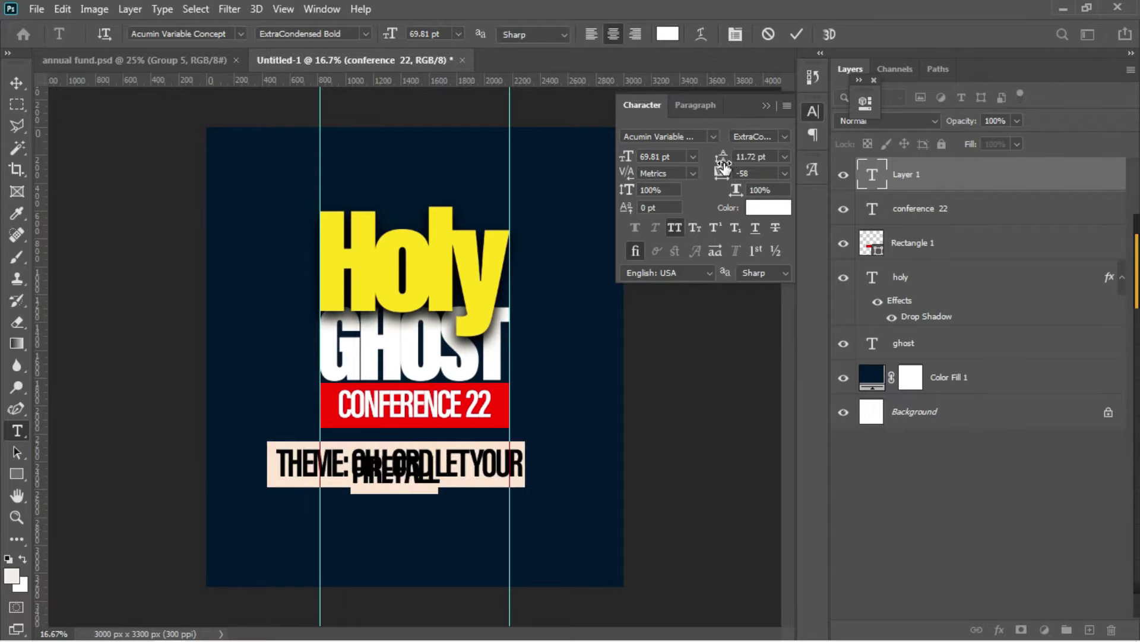
click(712, 137)
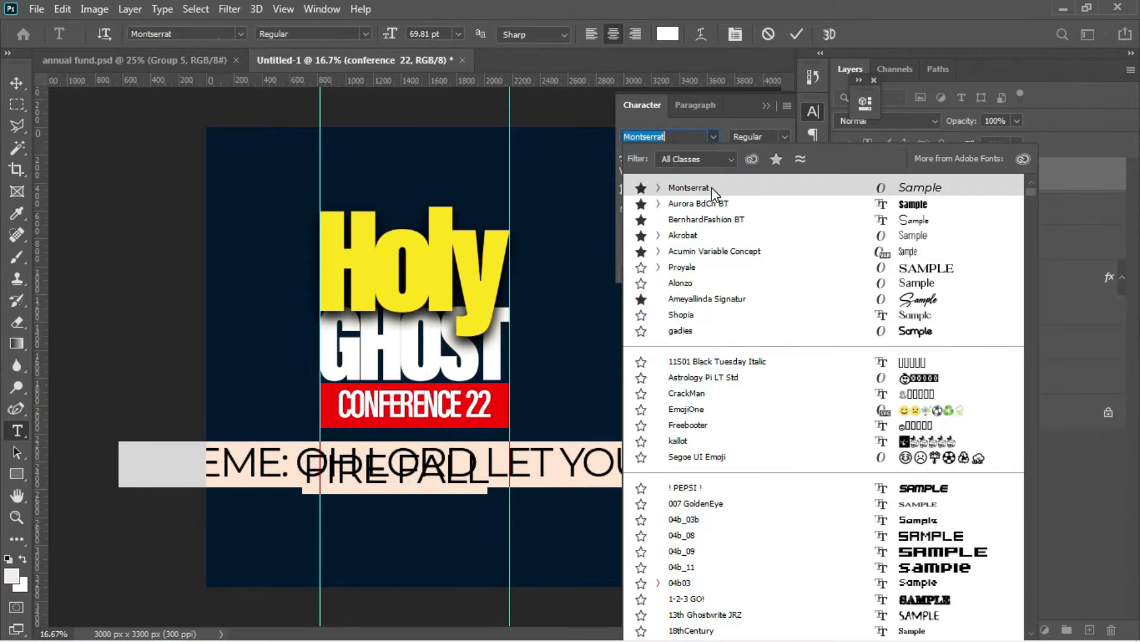
key(Escape)
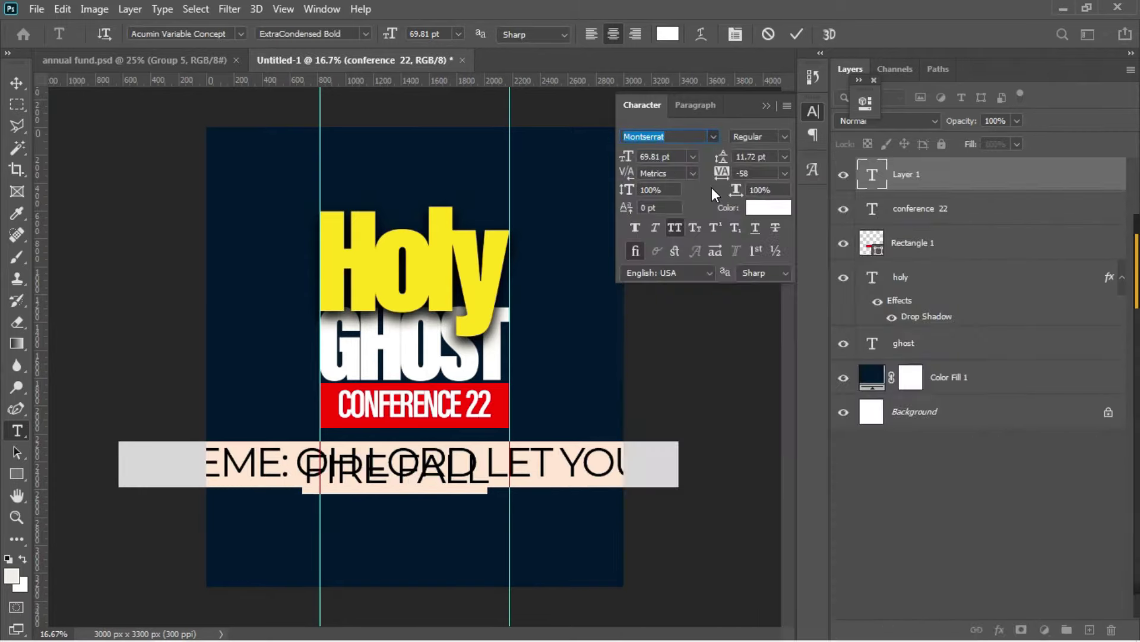
click(785, 136)
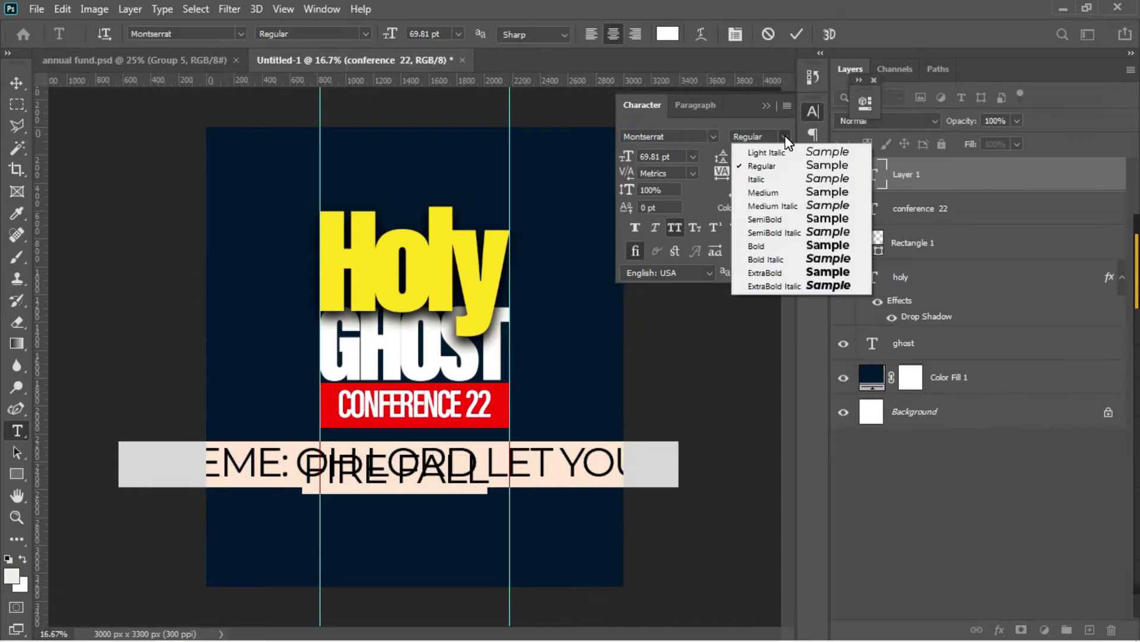
click(784, 247)
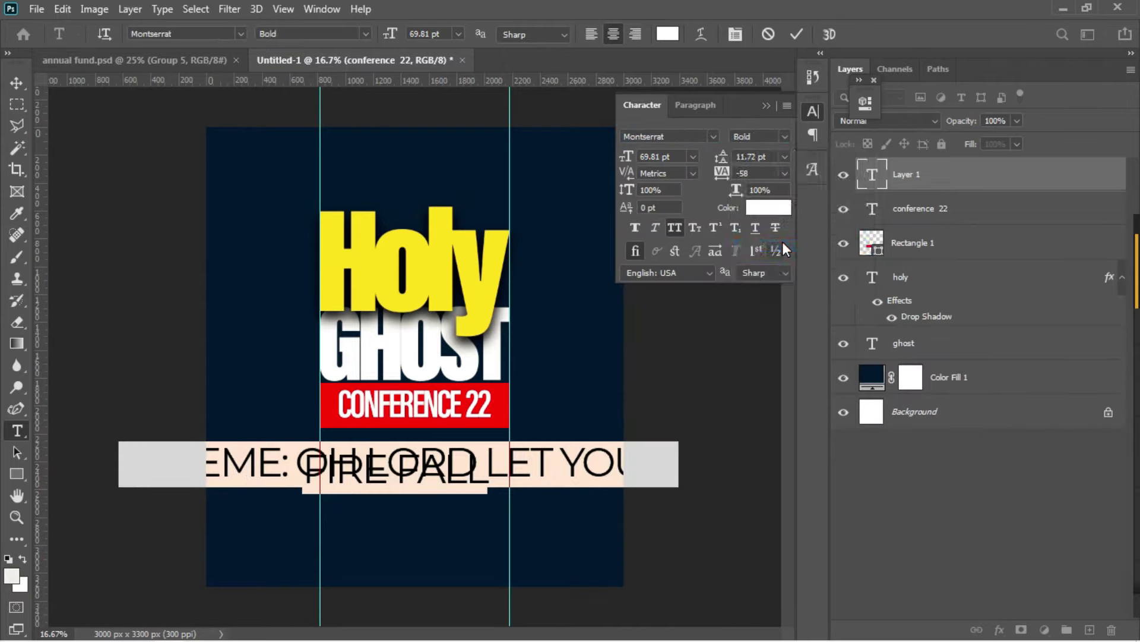
- Set the theme text to a size of 40.81 pt with 33.72 pt leading
drag(728, 148, 760, 161)
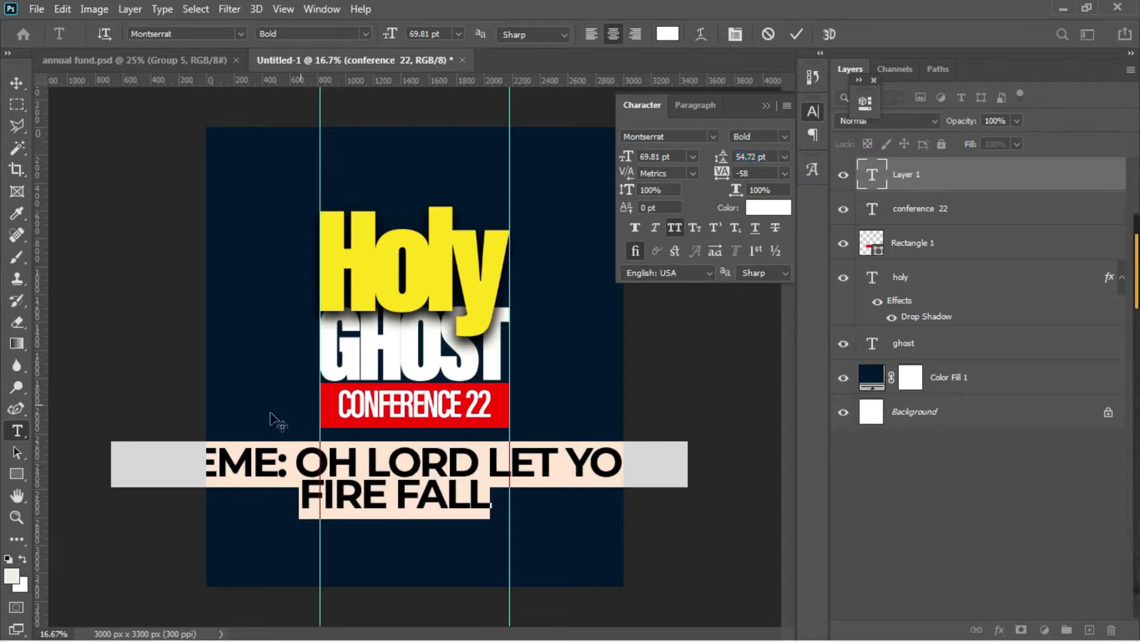
drag(631, 159, 609, 159)
drag(718, 159, 701, 161)
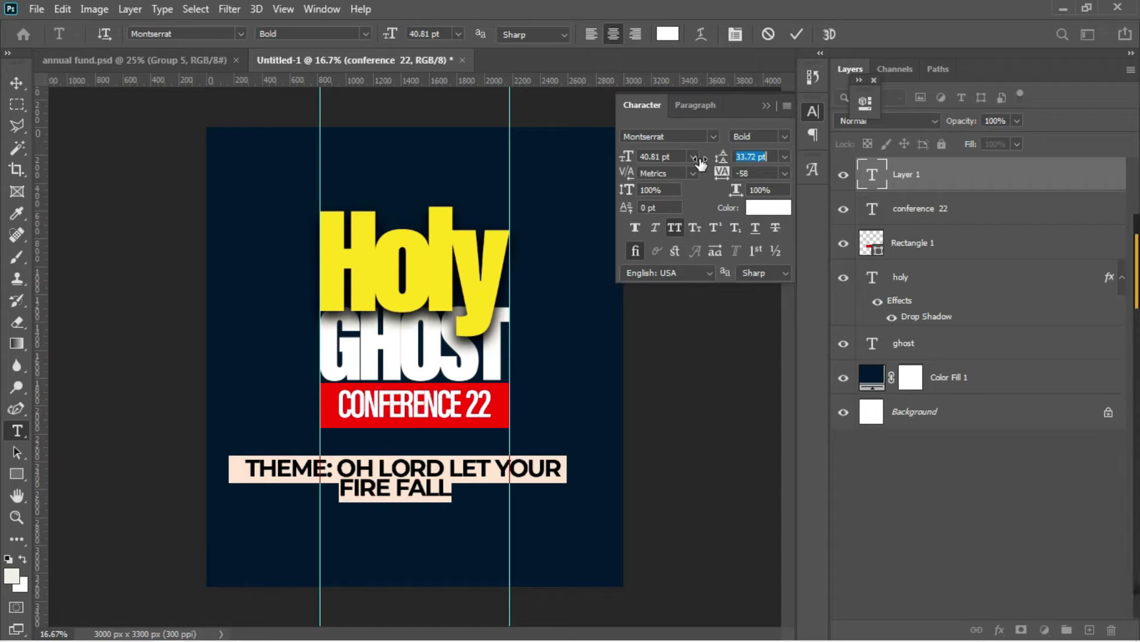
click(16, 82)
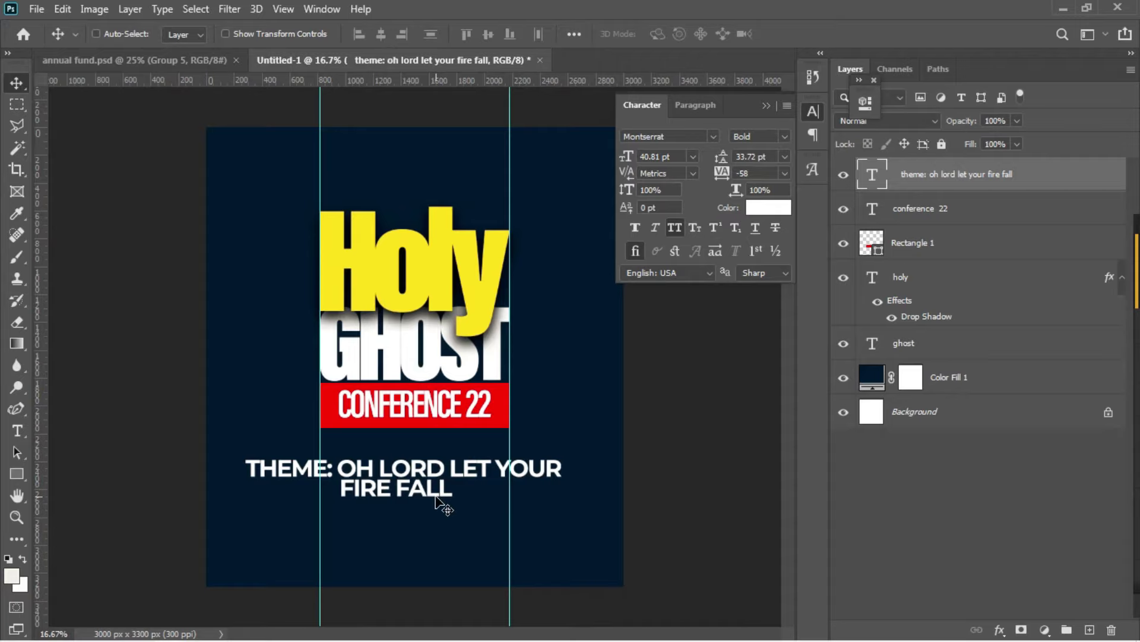
- Indent the THEME line with leading spaces so it starts flush with FIRE FALL on the line below
key(t)
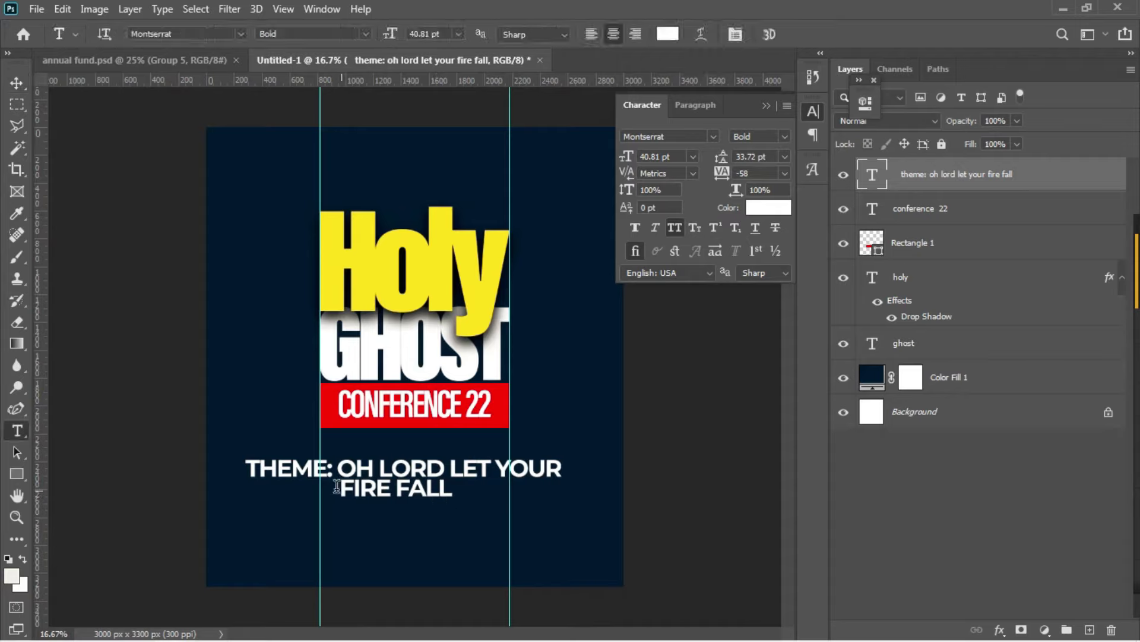
click(252, 465)
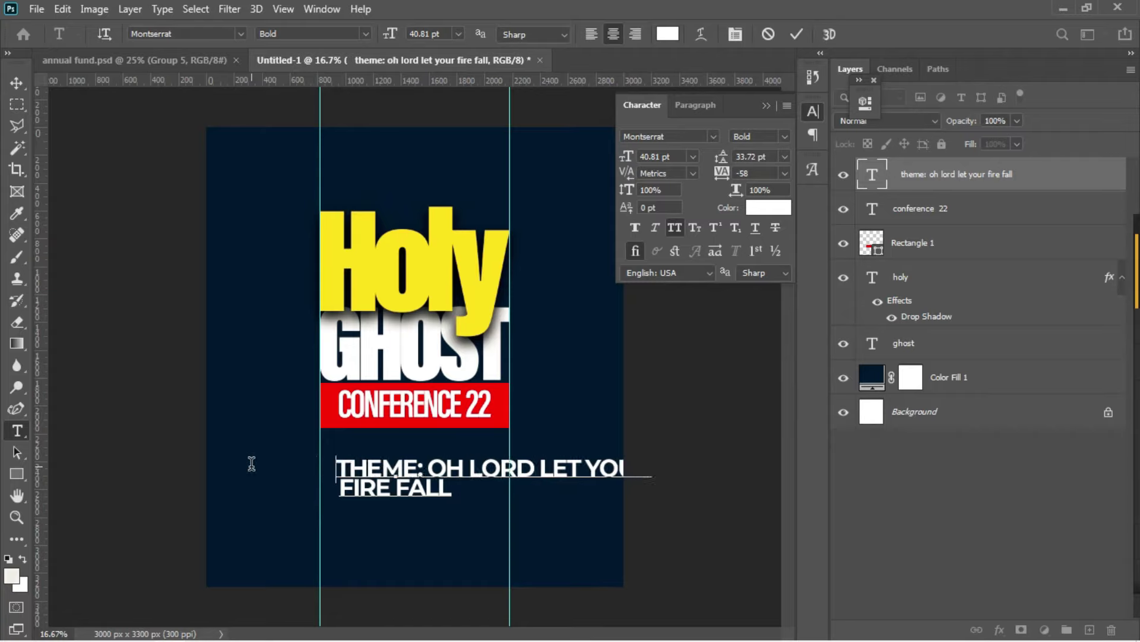
click(17, 83)
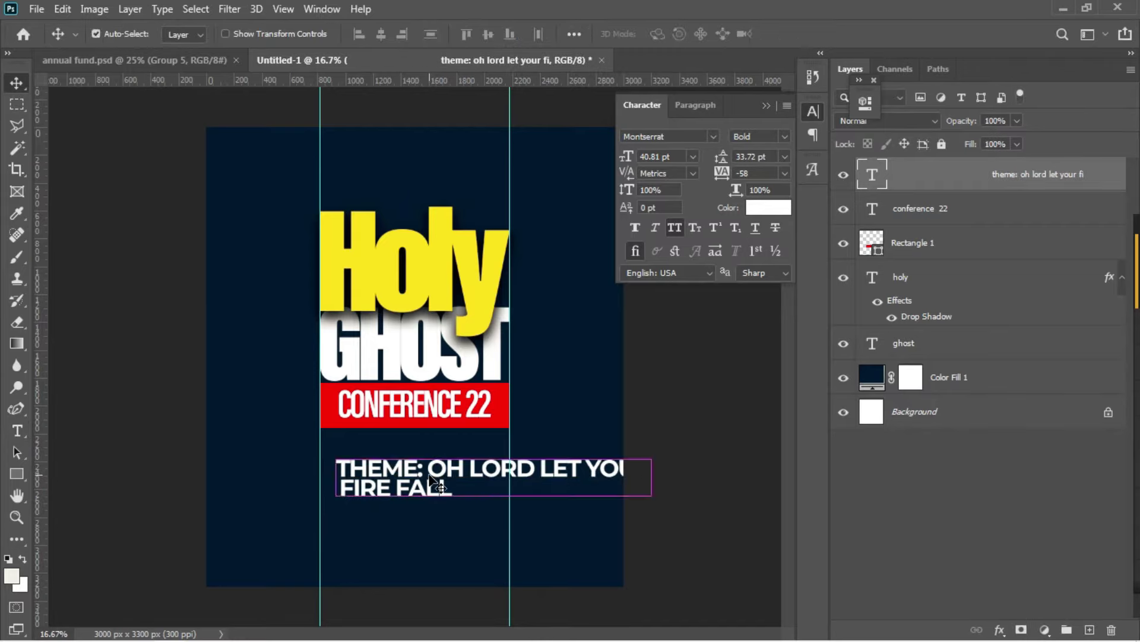
- Scale the theme text to about 60.26% and align it to fit between the two vertical guides
key(ctrl+t)
drag(653, 504, 516, 498)
drag(139, 488, 205, 489)
key(Return)
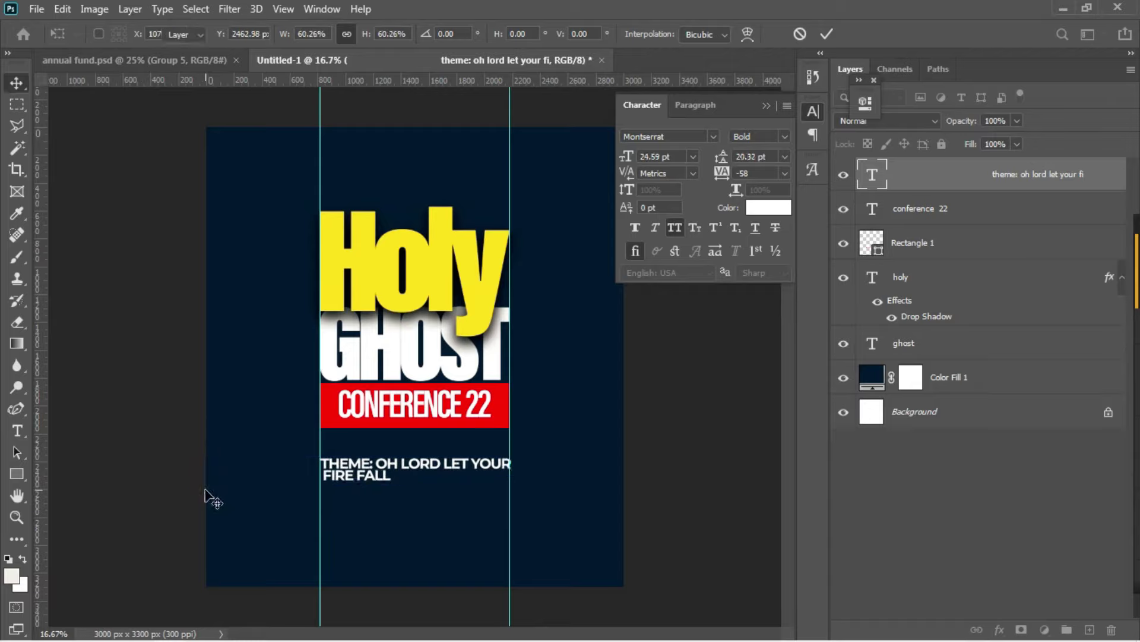
key(shift+Left)
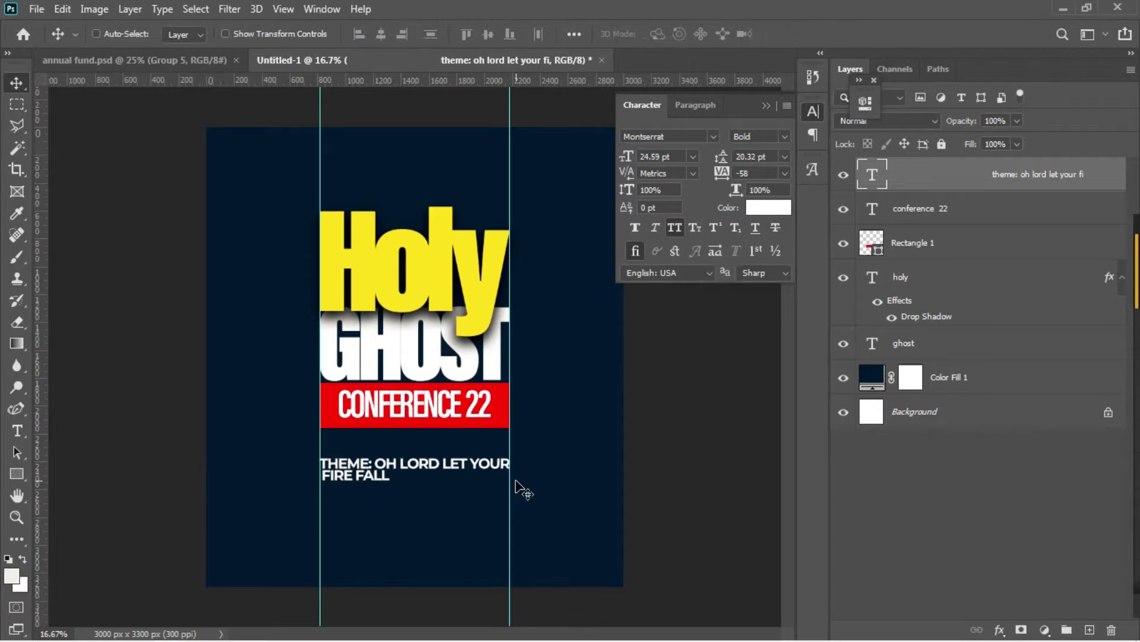
- Nudge the theme text straight up until it sits just beneath the red CONFERENCE 22 bar
key(shift+Up)
key(shift+Up)
key(shift+Up)
key(shift+Up)
key(shift+Up)
key(shift+Up)
key(shift+Up)
key(shift+Up)
key(shift+Up)
key(shift+Up)
key(shift+Up)
key(shift+Up)
key(shift+Up)
key(shift+Up)
key(shift+Up)
key(shift+Up)
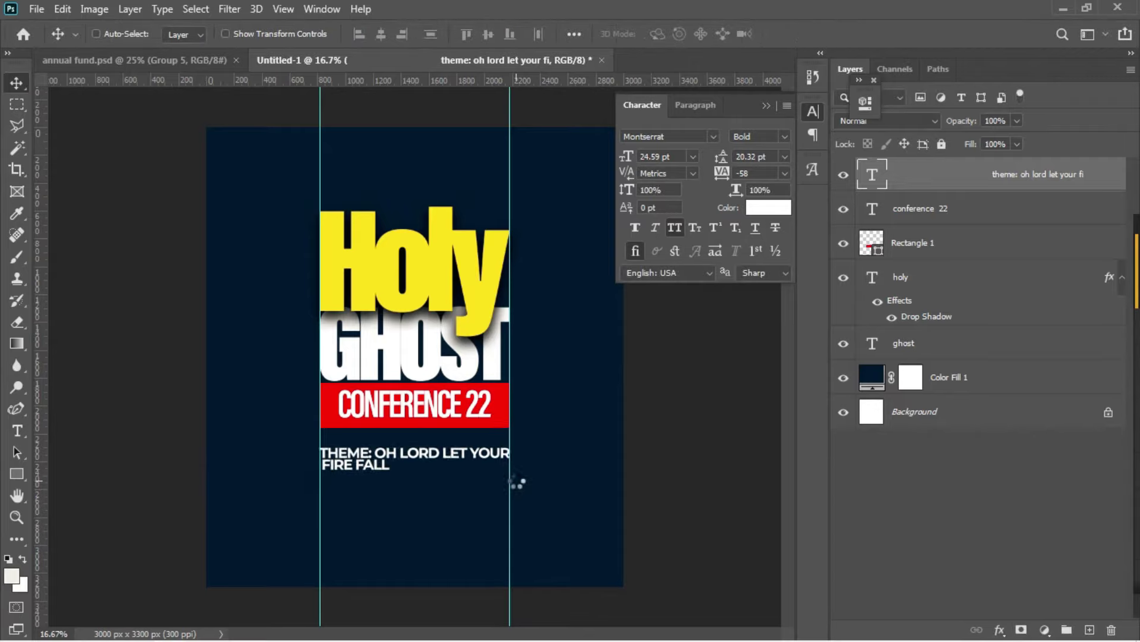
key(shift+Up)
key(shift+Up)
key(shift+Up)
key(shift+Up)
key(shift+Up)
key(shift+Up)
key(shift+Up)
key(shift+Up)
key(shift+Up)
key(shift+Up)
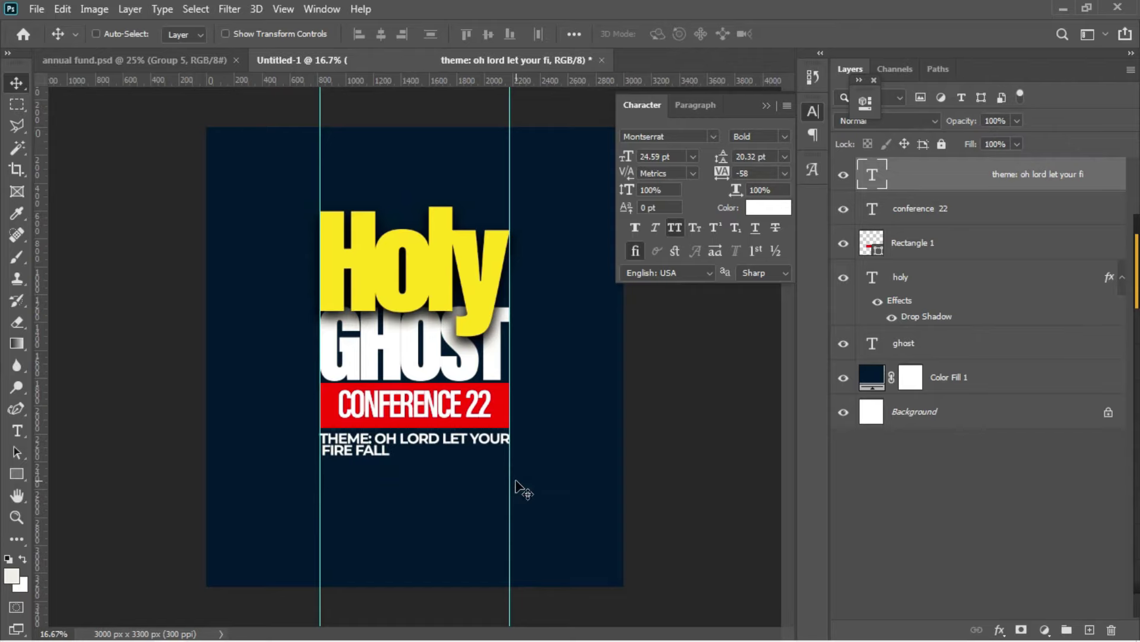
key(shift+Up)
key(Down)
key(Down)
key(Up)
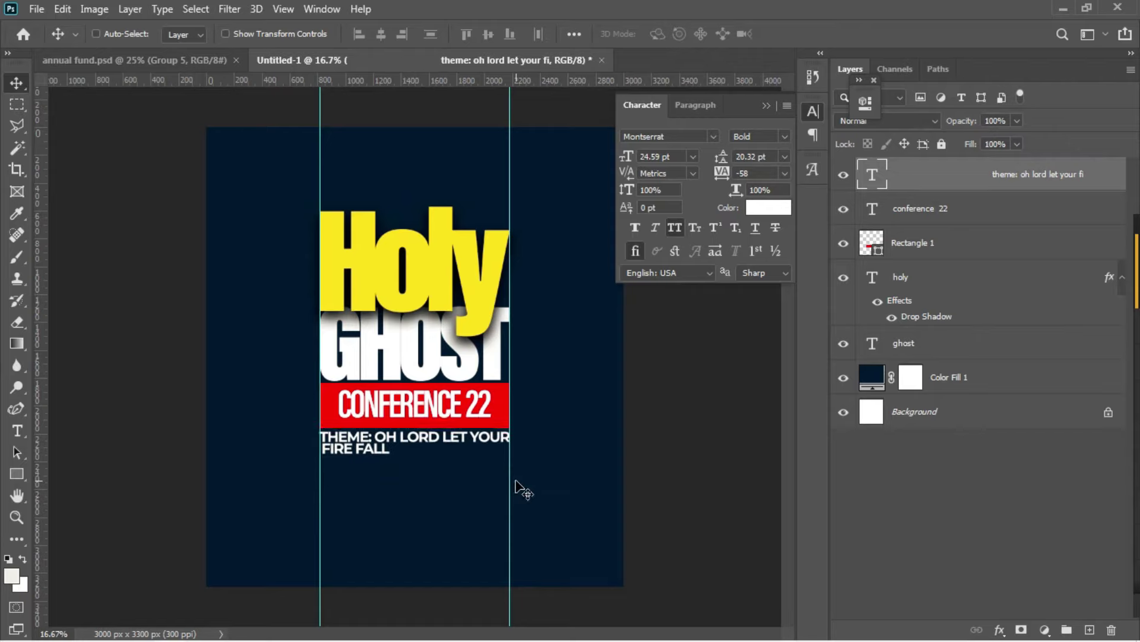
- Copy the scripture line "( 1Kings 18:24, Acts 8)" from the Notepad notes and paste it as new text below the theme in Photoshop
mouse_move(337, 634)
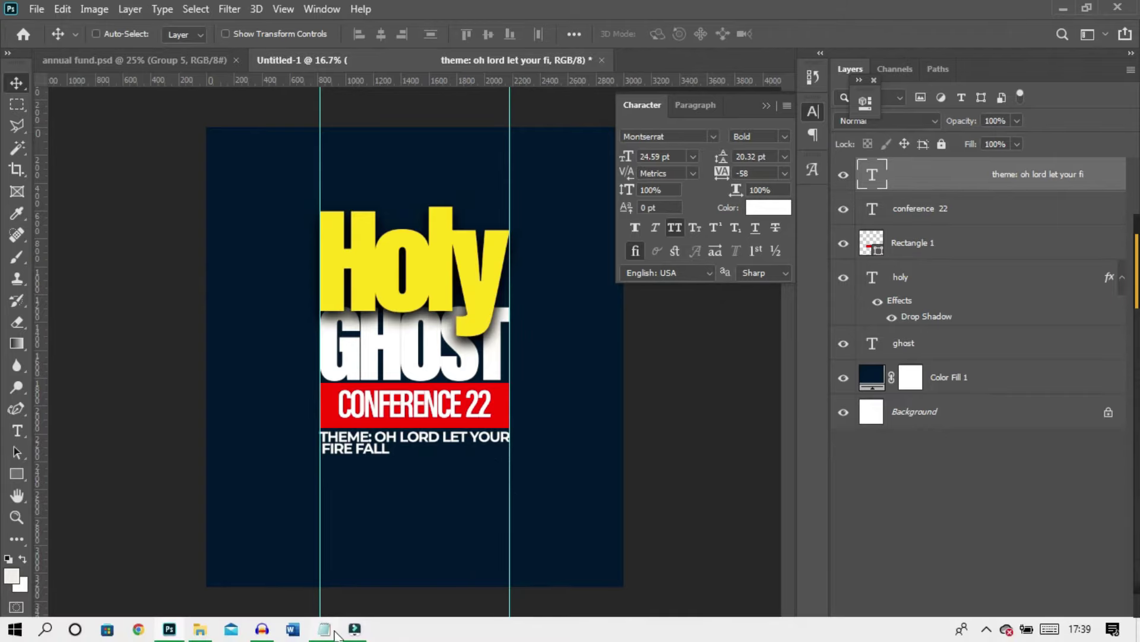
click(325, 569)
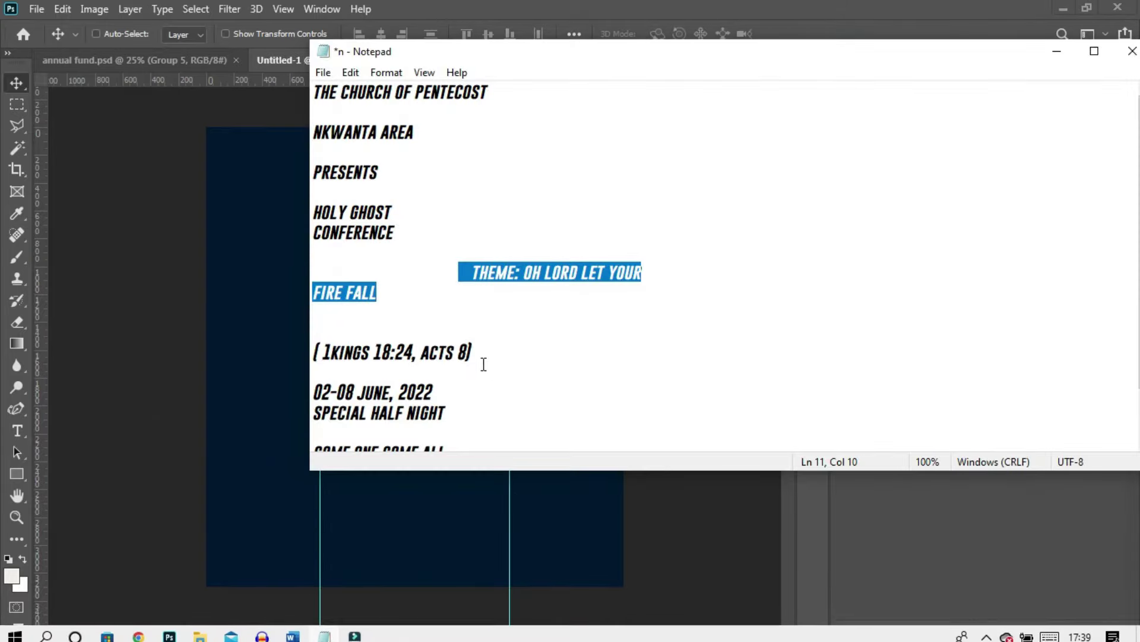
drag(478, 349, 313, 351)
key(ctrl+c)
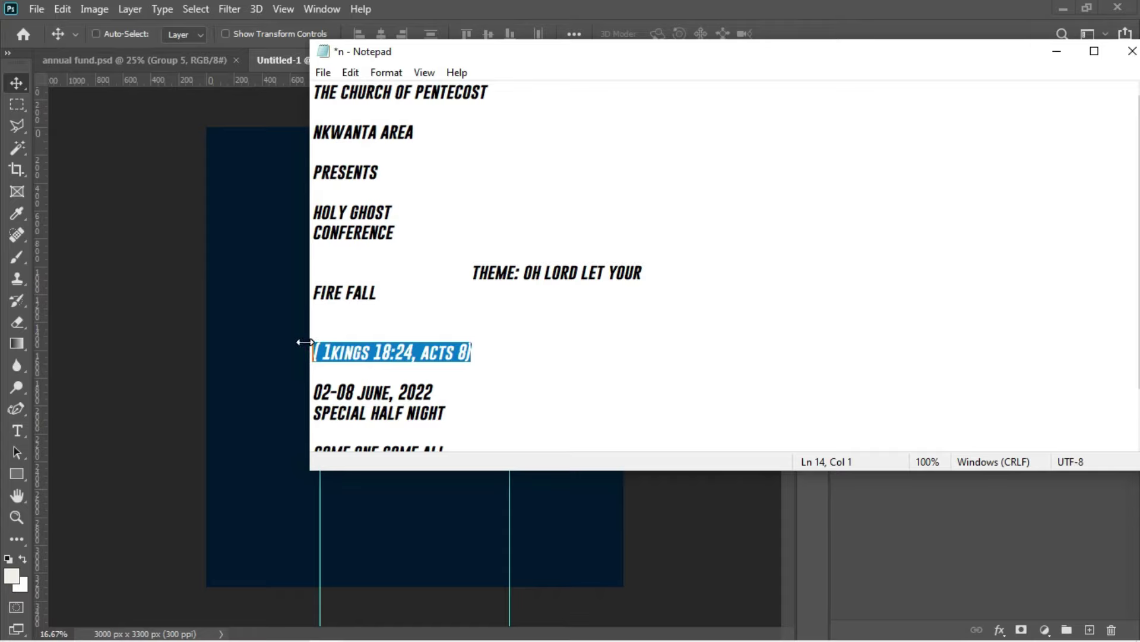
click(265, 349)
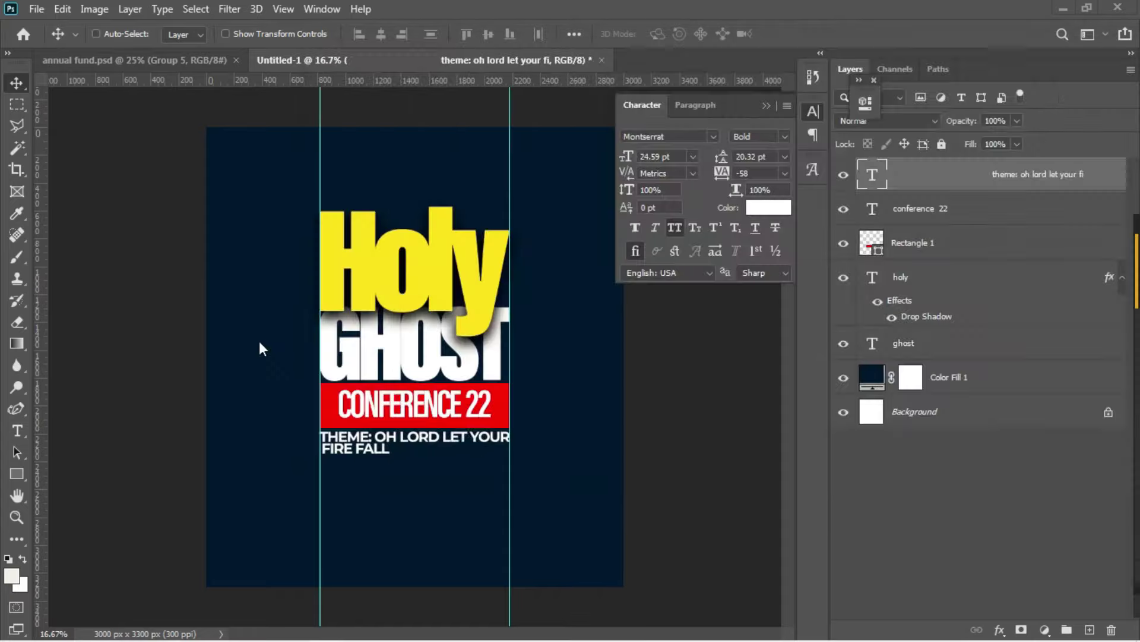
key(t)
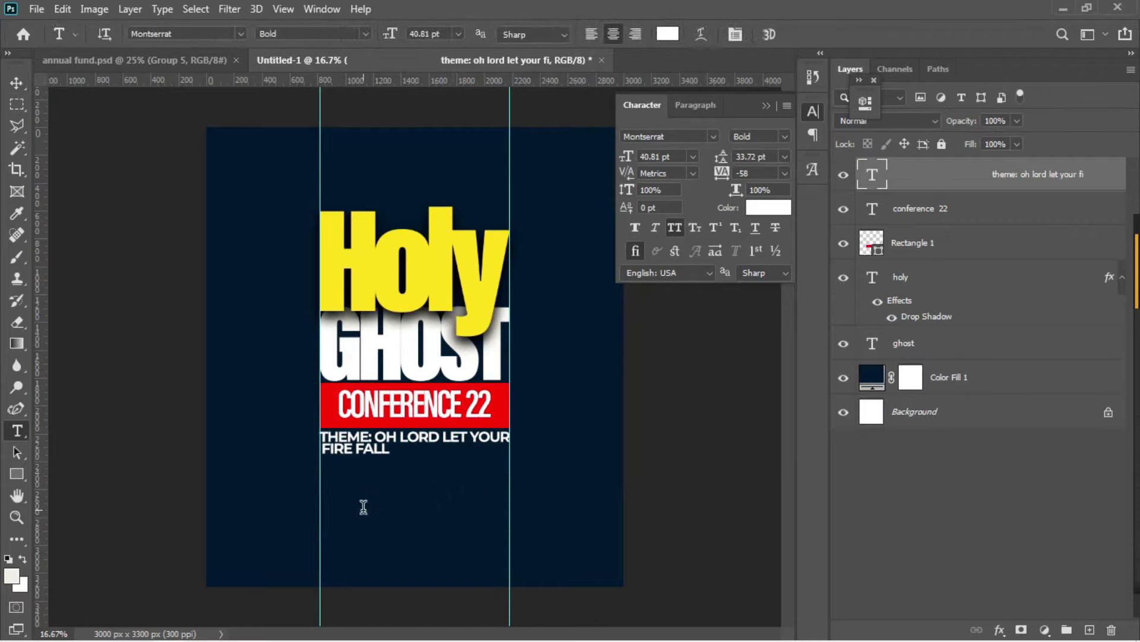
click(364, 506)
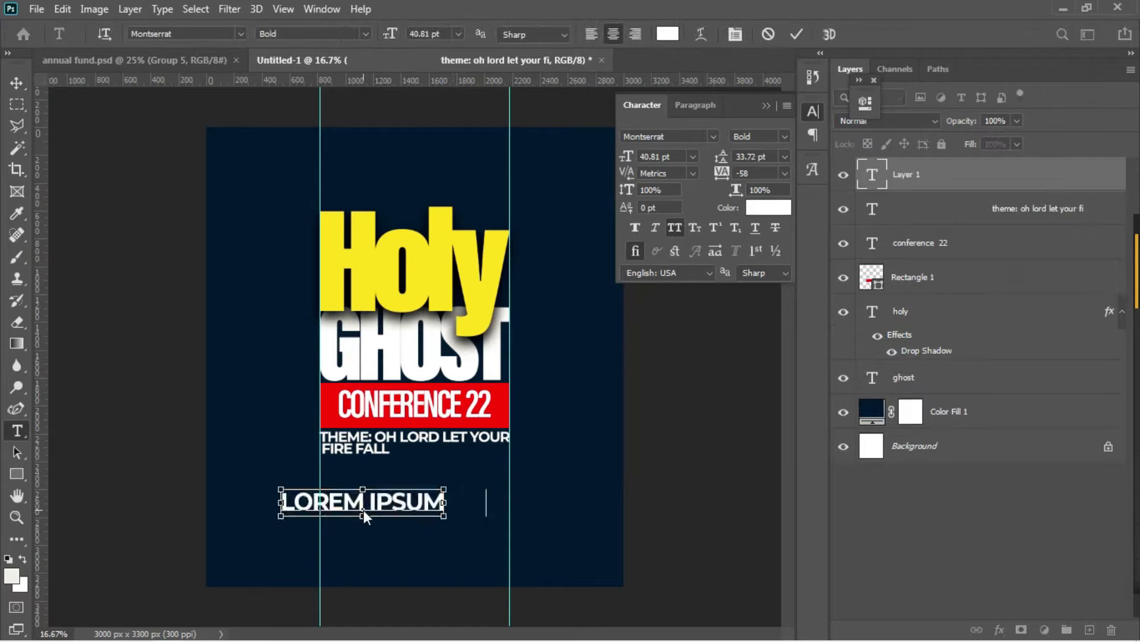
key(ctrl+v)
- Set the scripture reference text to a size of 18.81 pt and commit the edit
key(ctrl+a)
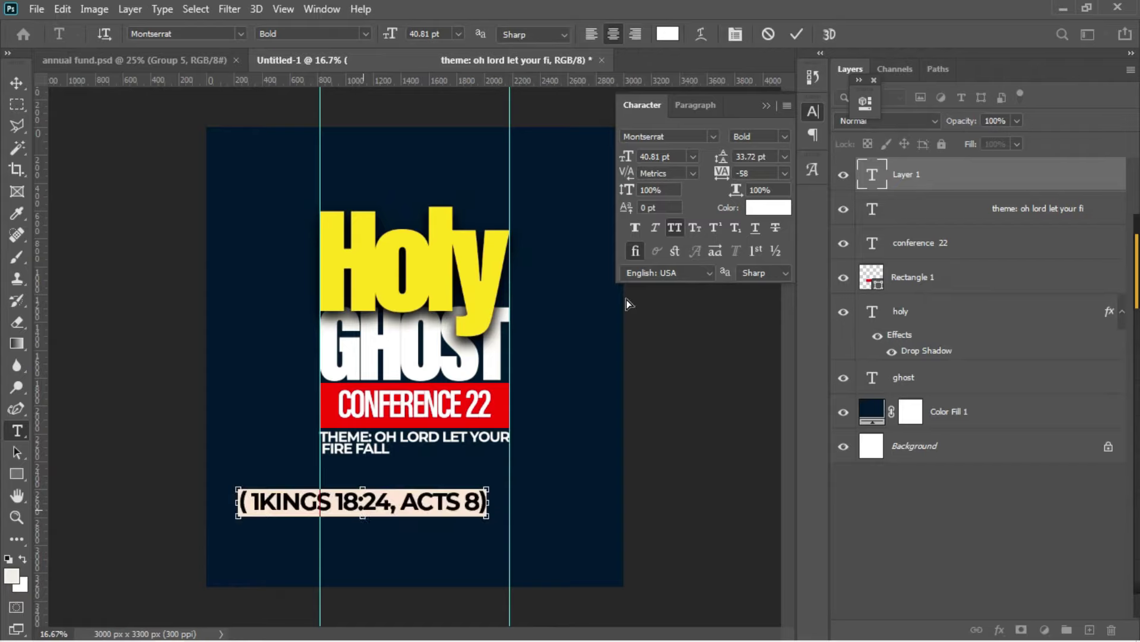
drag(627, 161, 605, 162)
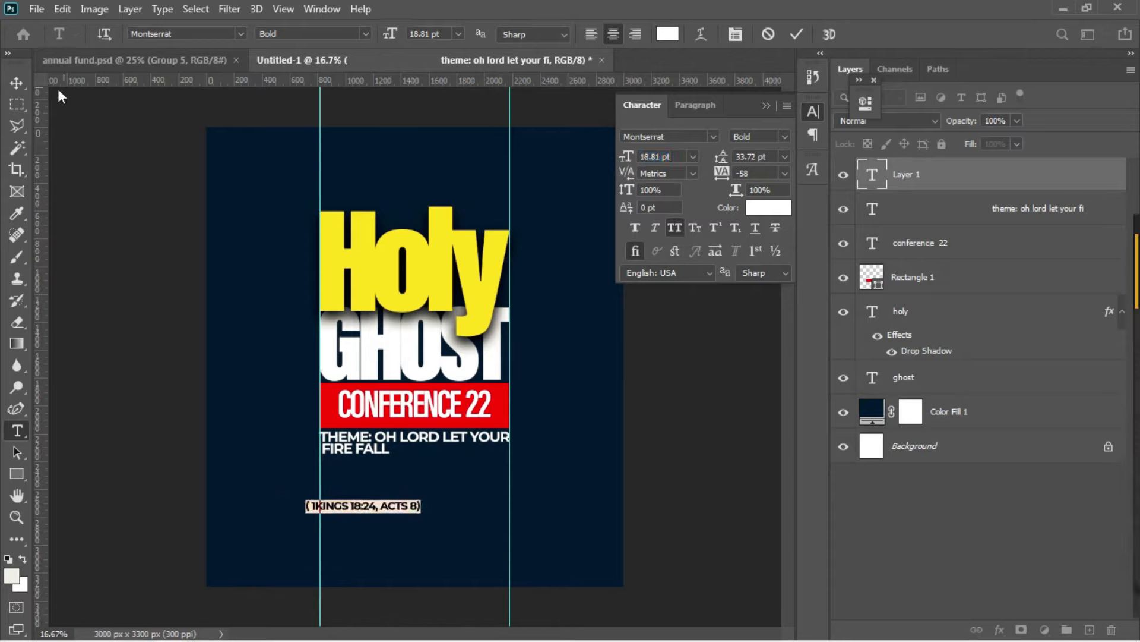
click(17, 83)
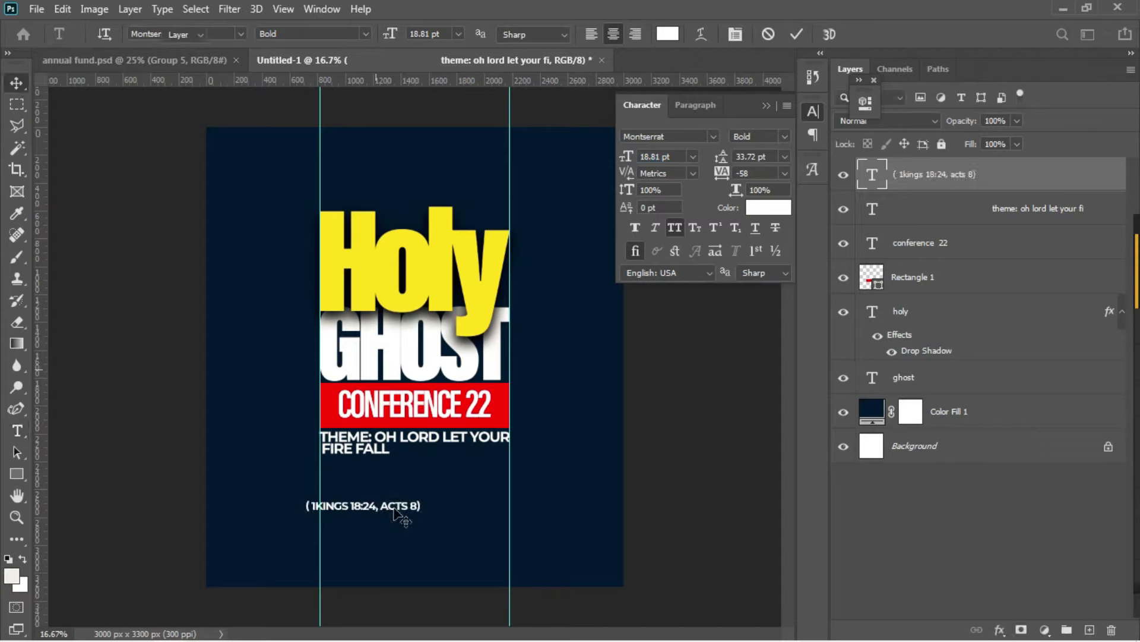
- Place the scripture reference just after FIRE FALL and scale it to 19.4 pt so it ends at the right-hand vertical guide
drag(395, 508, 479, 450)
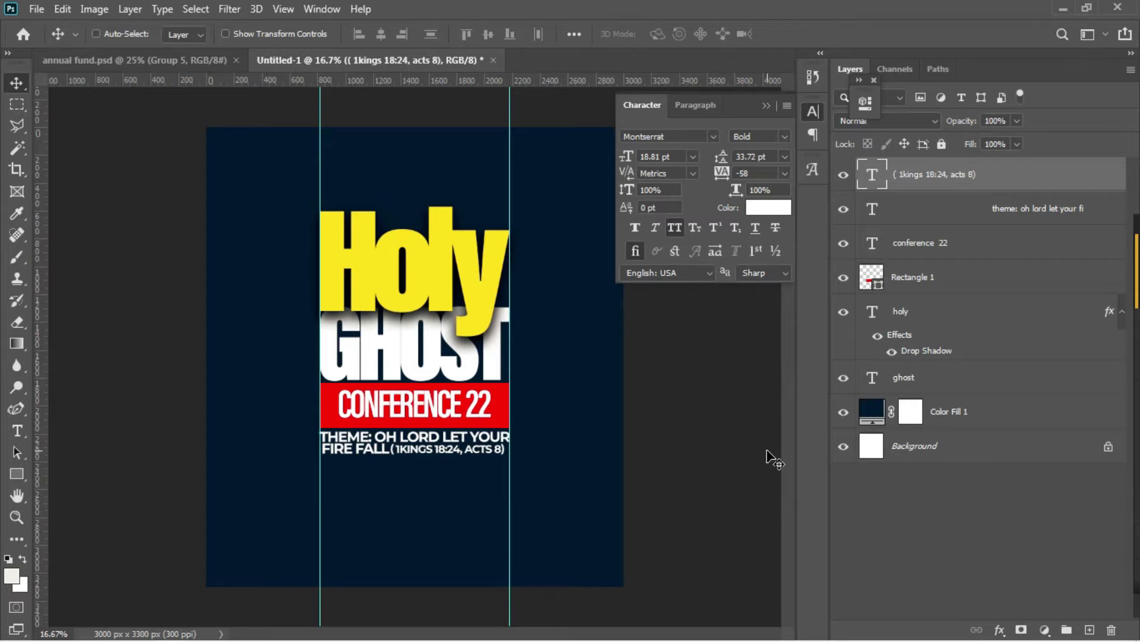
key(shift+Right)
key(shift+Right)
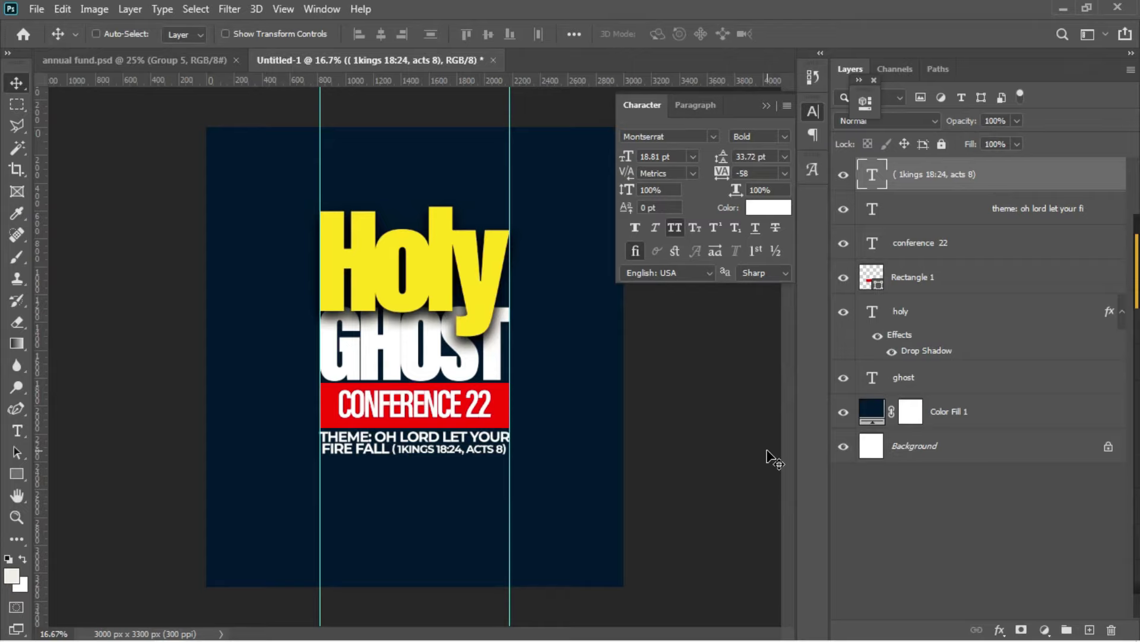
key(ctrl+t)
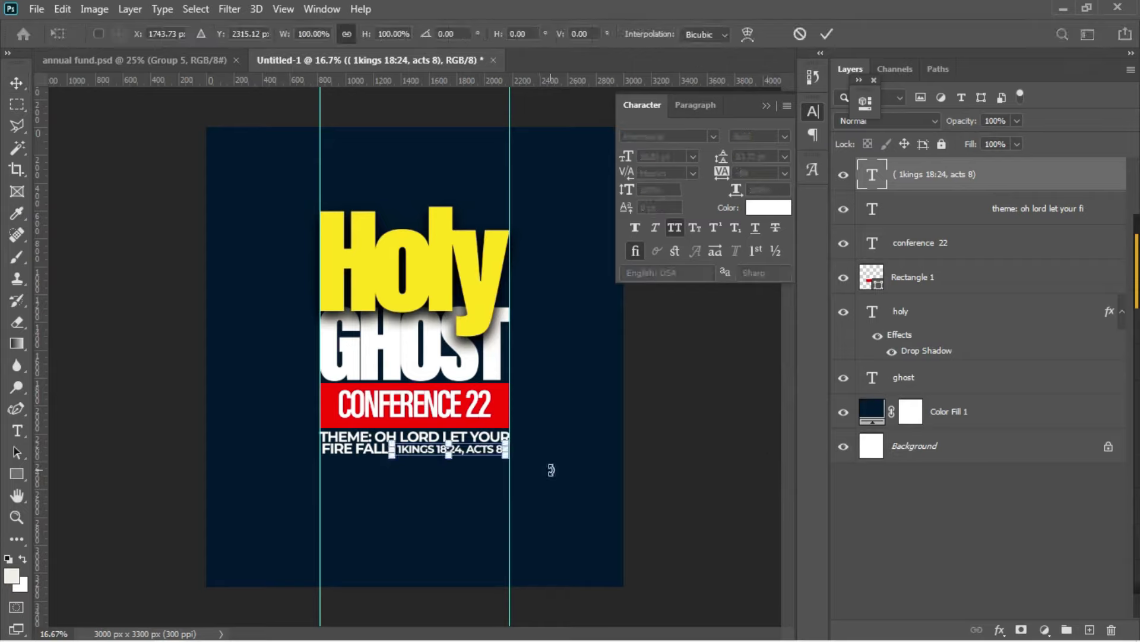
drag(506, 460, 520, 457)
key(Return)
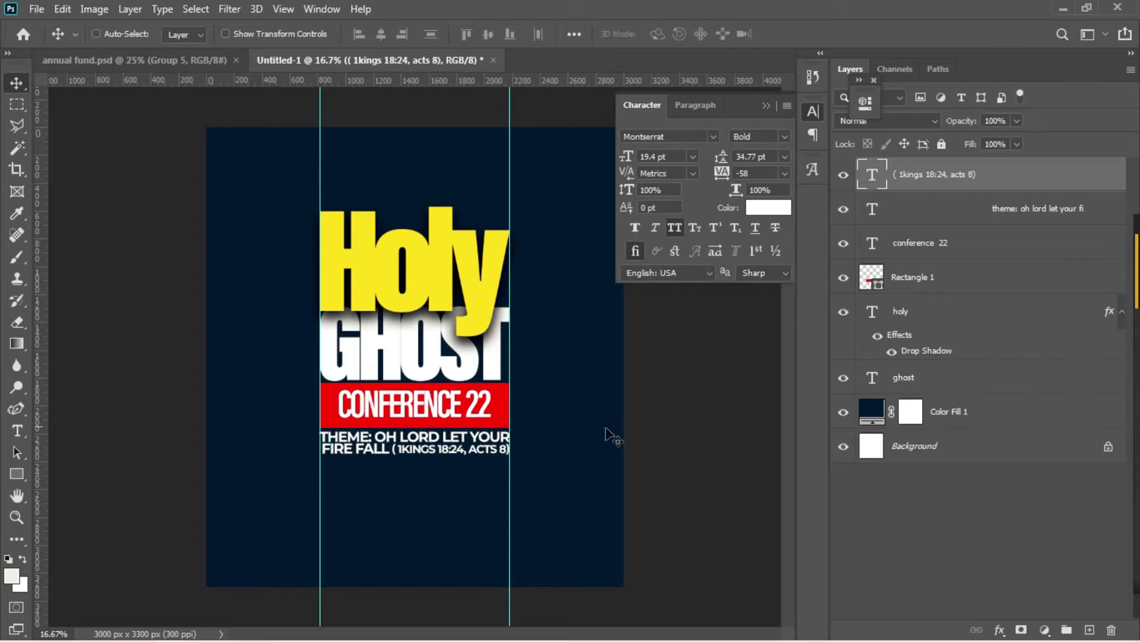
- Copy "02-08 June, 2022" from the Notepad notes and paste it as new text below the theme in Photoshop
mouse_move(392, 640)
mouse_move(326, 635)
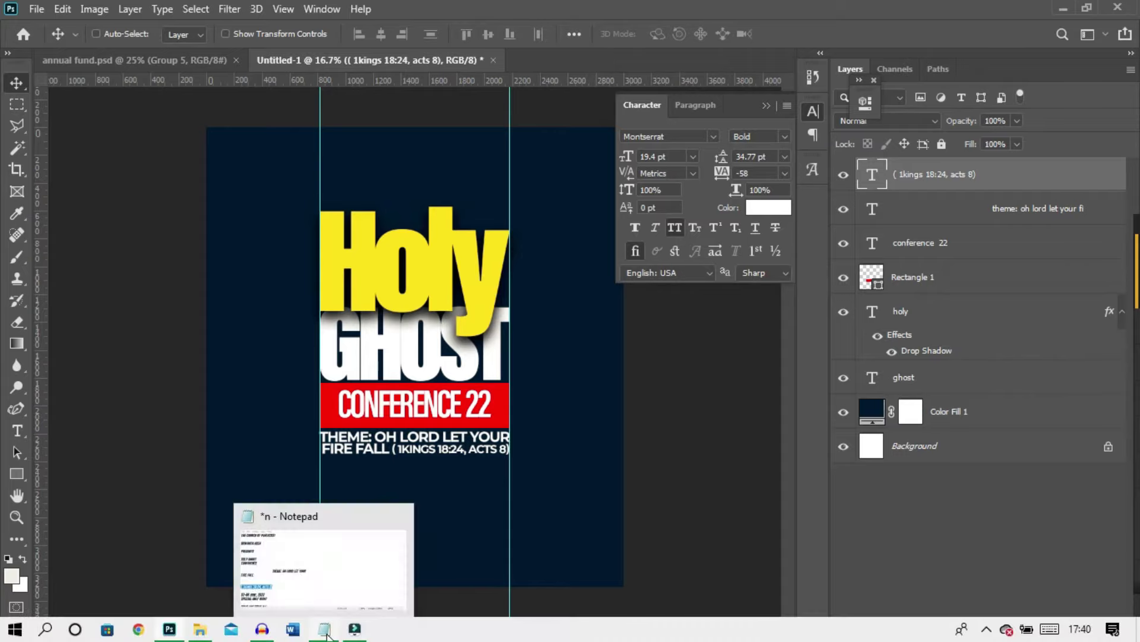
click(295, 562)
drag(445, 389, 296, 392)
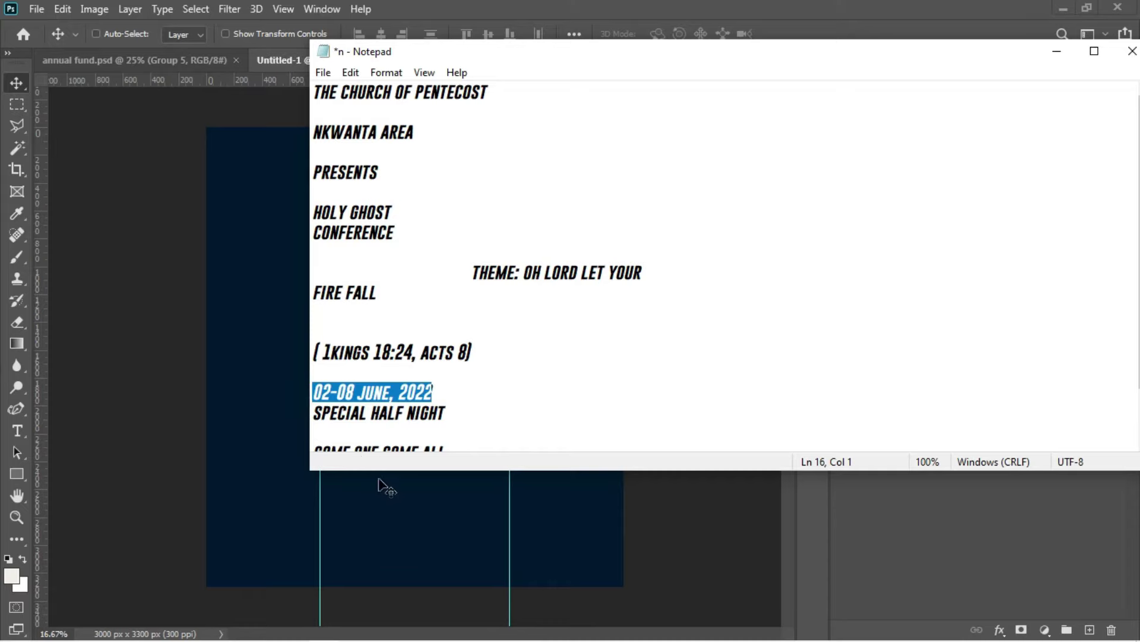
click(397, 500)
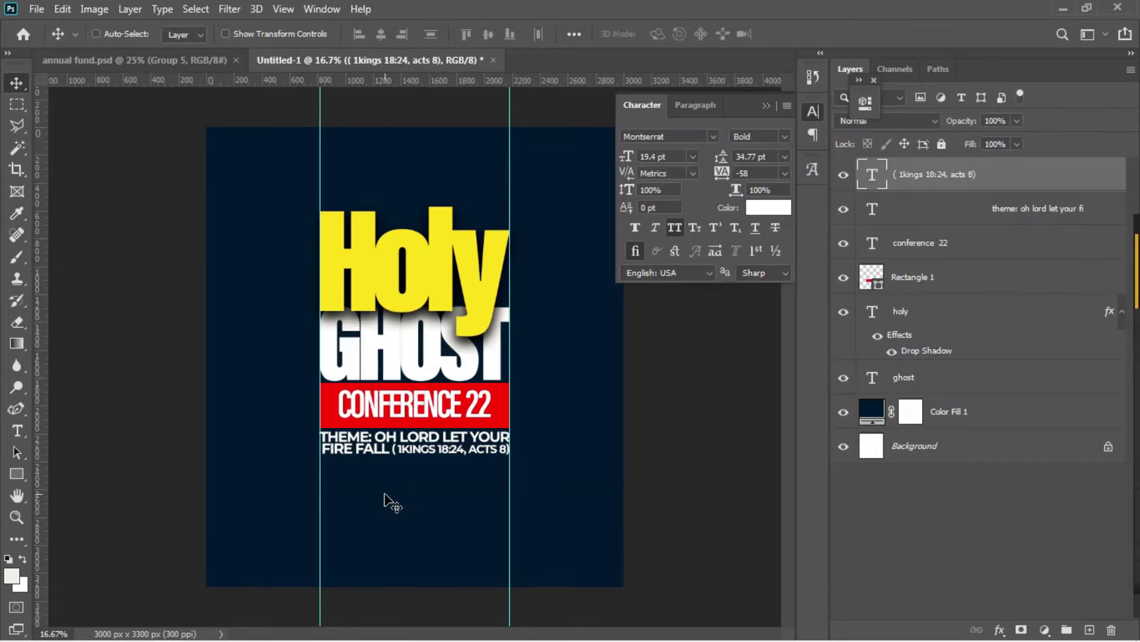
key(t)
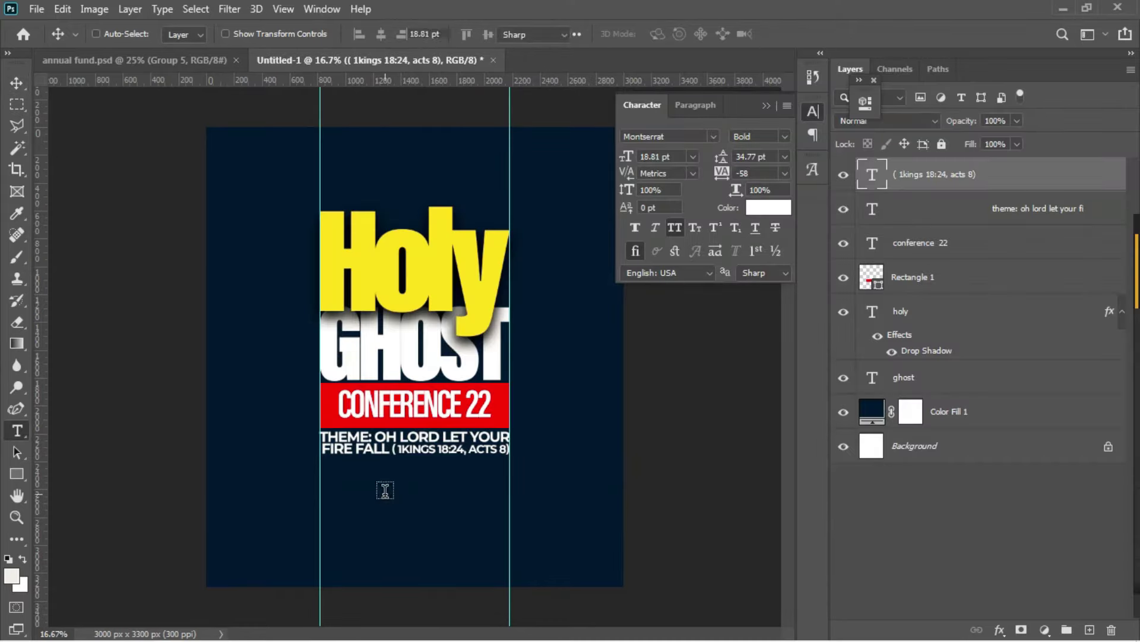
click(385, 490)
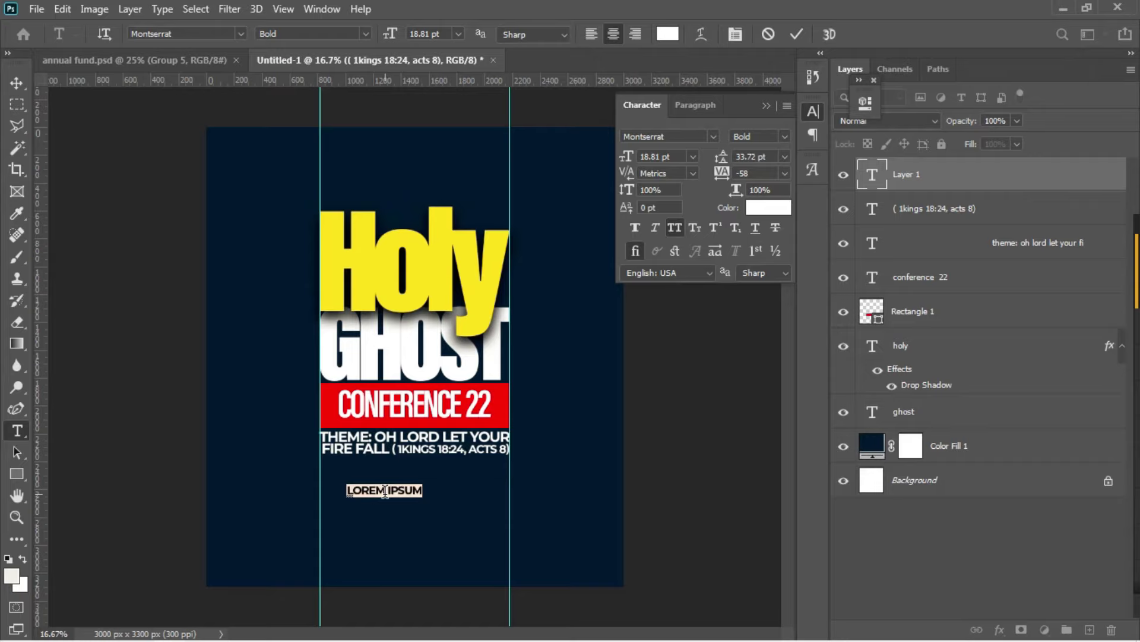
key(ctrl+v)
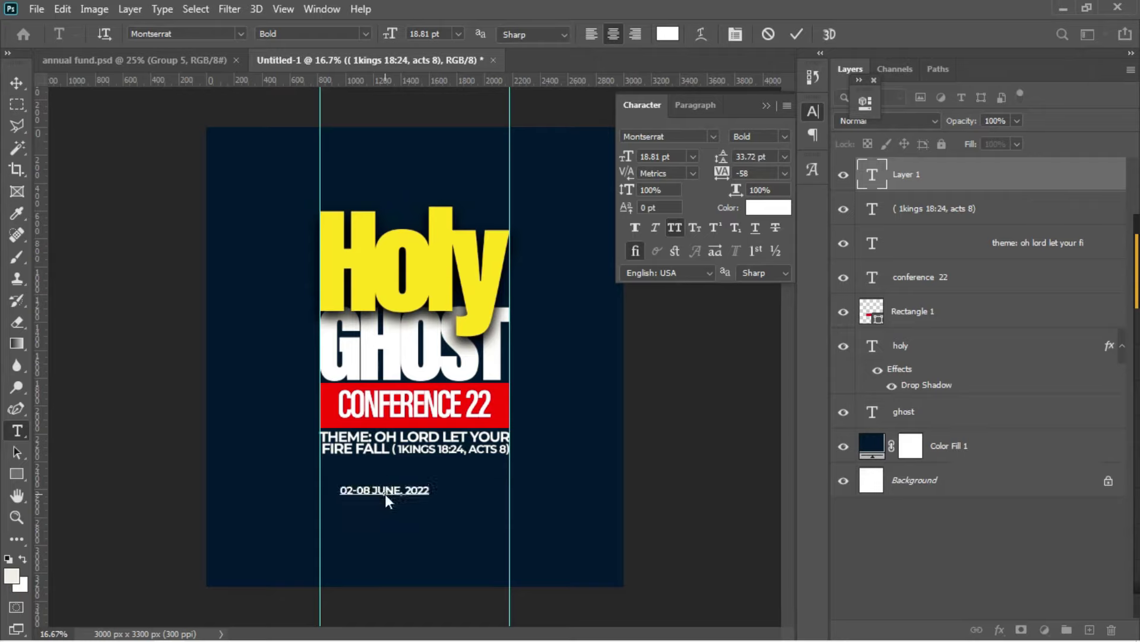
- Set the date text to 40.81 pt in the Aurora BdCn BT font and commit the edit
key(ctrl+a)
drag(626, 158, 646, 156)
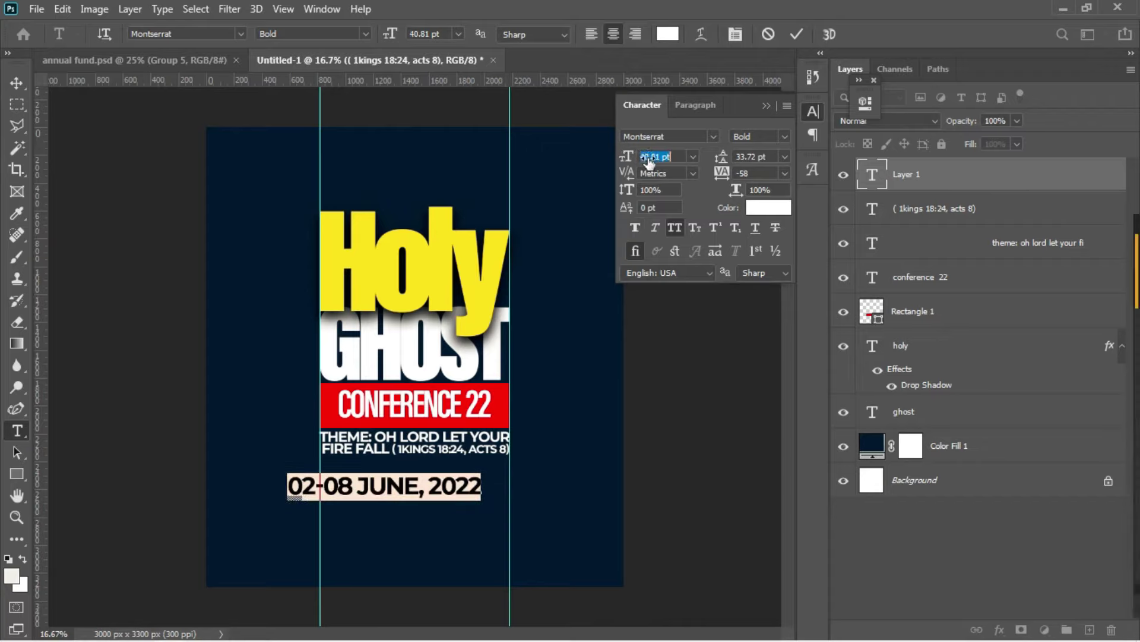
key(Return)
click(715, 132)
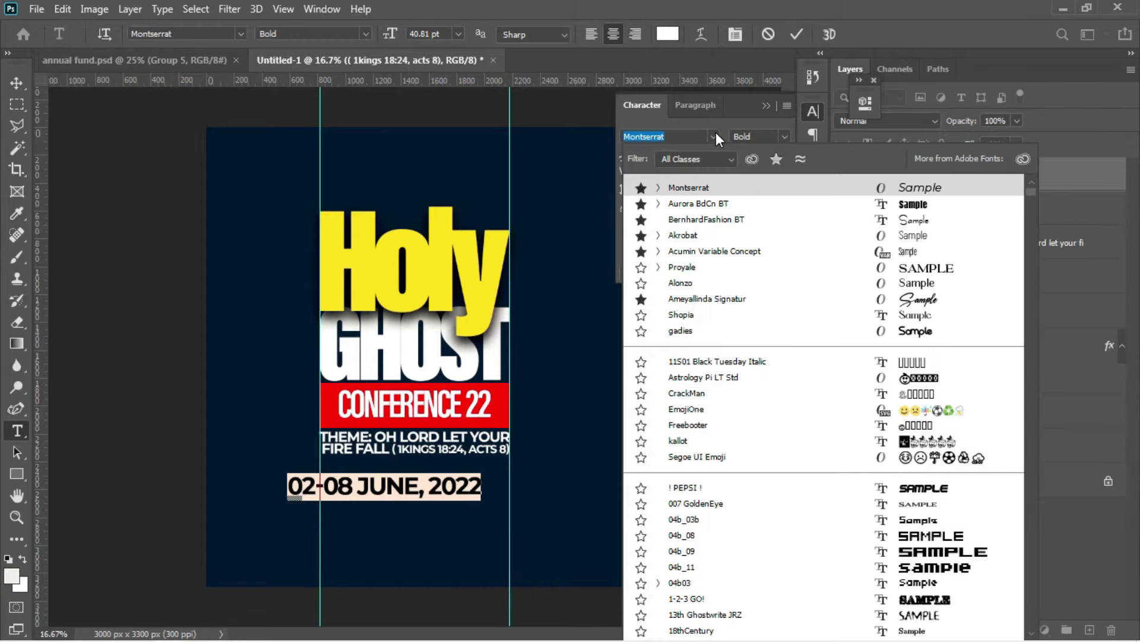
click(705, 204)
click(796, 32)
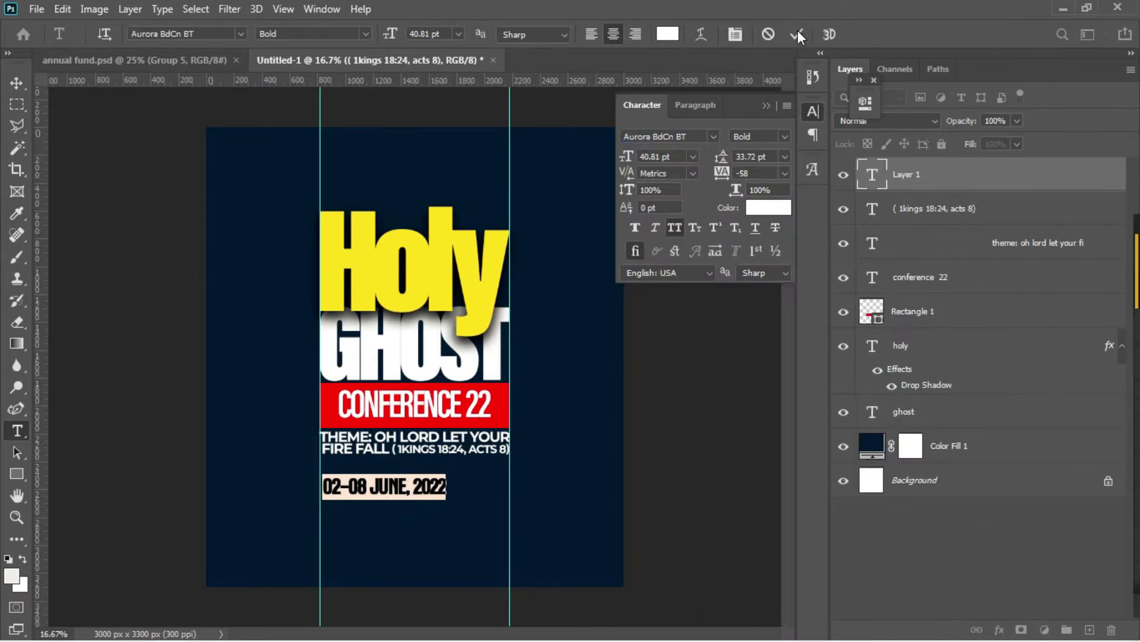
- Scale the date text to about 62.87 pt so it spans the width between the two vertical guides
click(16, 83)
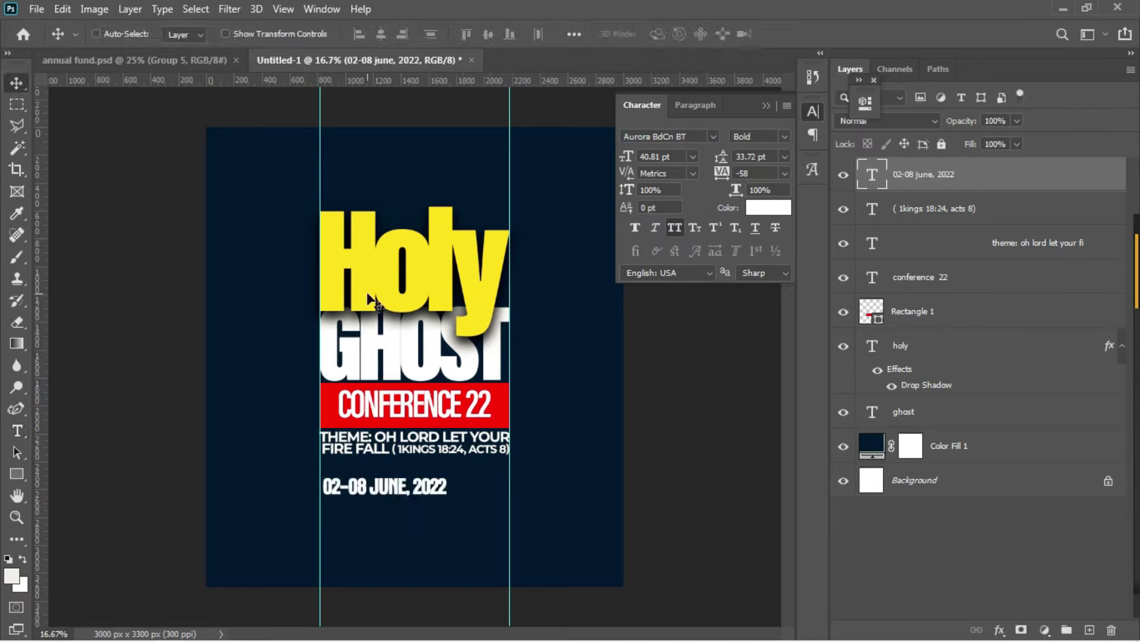
key(ctrl+t)
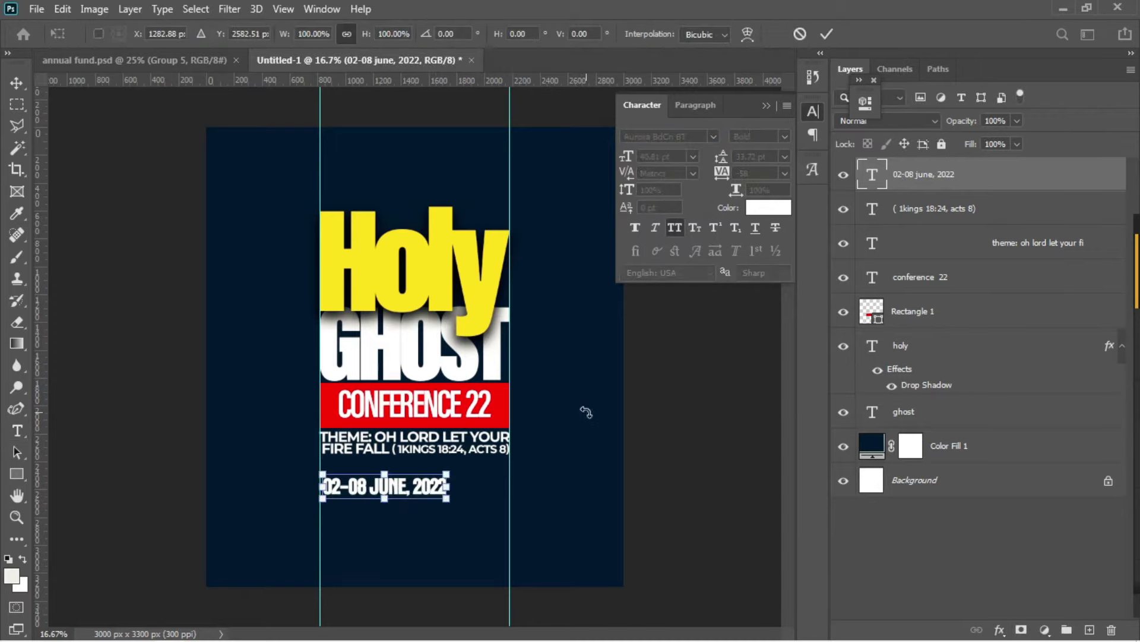
drag(446, 503, 510, 514)
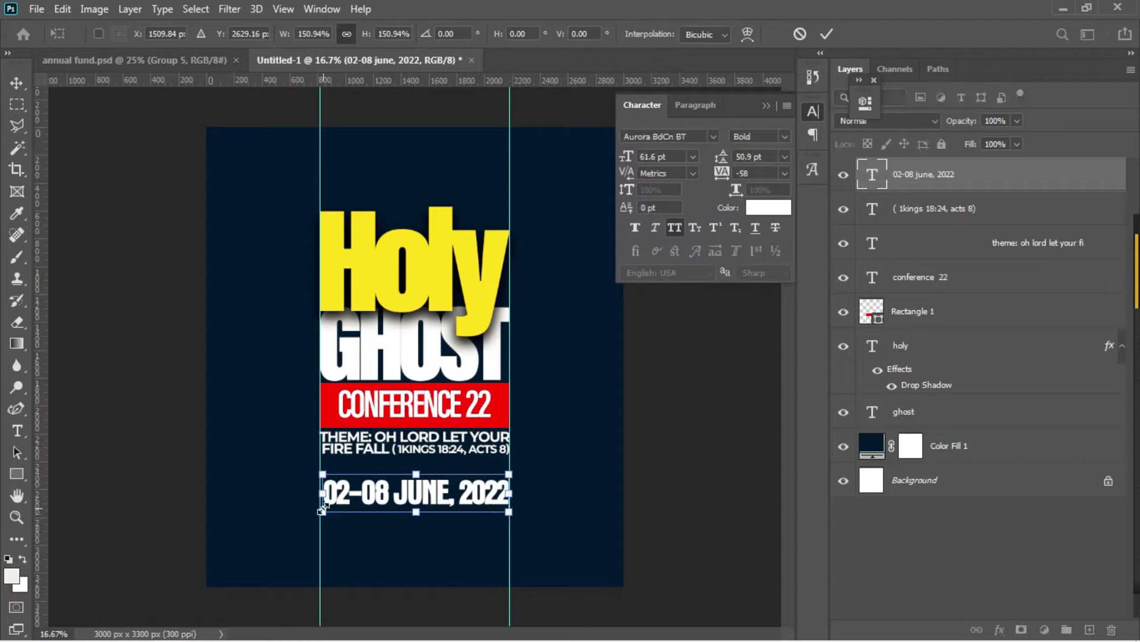
drag(320, 509, 323, 511)
key(Return)
- Nudge the date text straight up until it sits just beneath the FIRE FALL line
drag(533, 513, 536, 505)
key(shift+Up)
key(shift+Up)
key(shift+Up)
key(shift+Up)
key(shift+Up)
key(shift+Up)
key(shift+Up)
key(shift+Up)
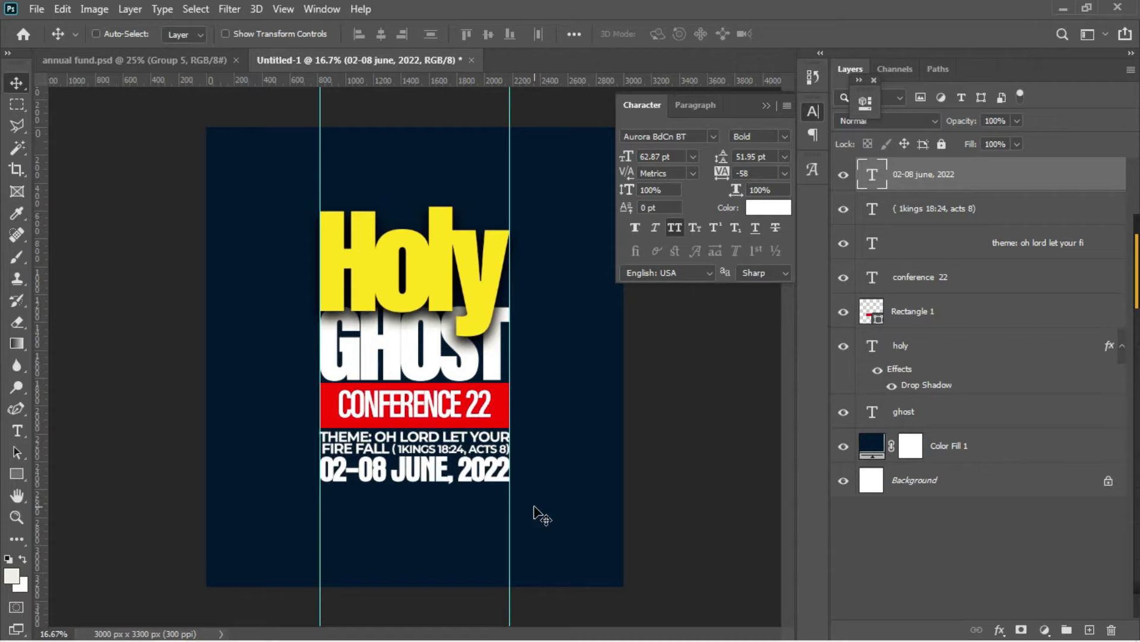
- Copy "Special Half Night" from the Notepad notes, paste it as new text in Photoshop and position it centred below the date
mouse_move(345, 636)
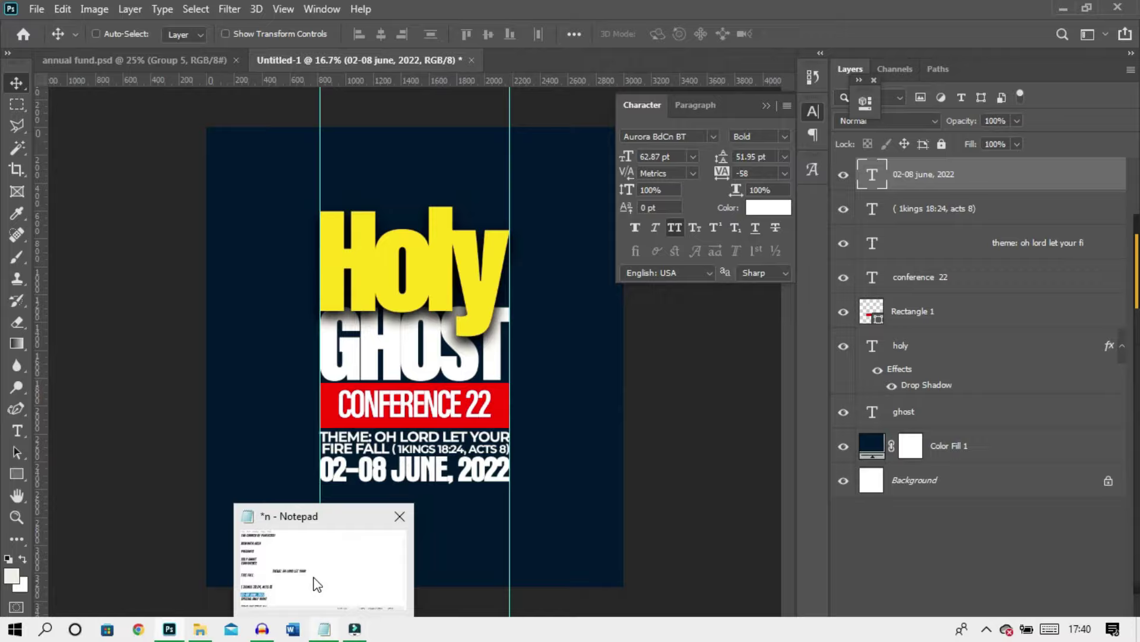
click(312, 576)
drag(453, 407, 301, 419)
key(ctrl+c)
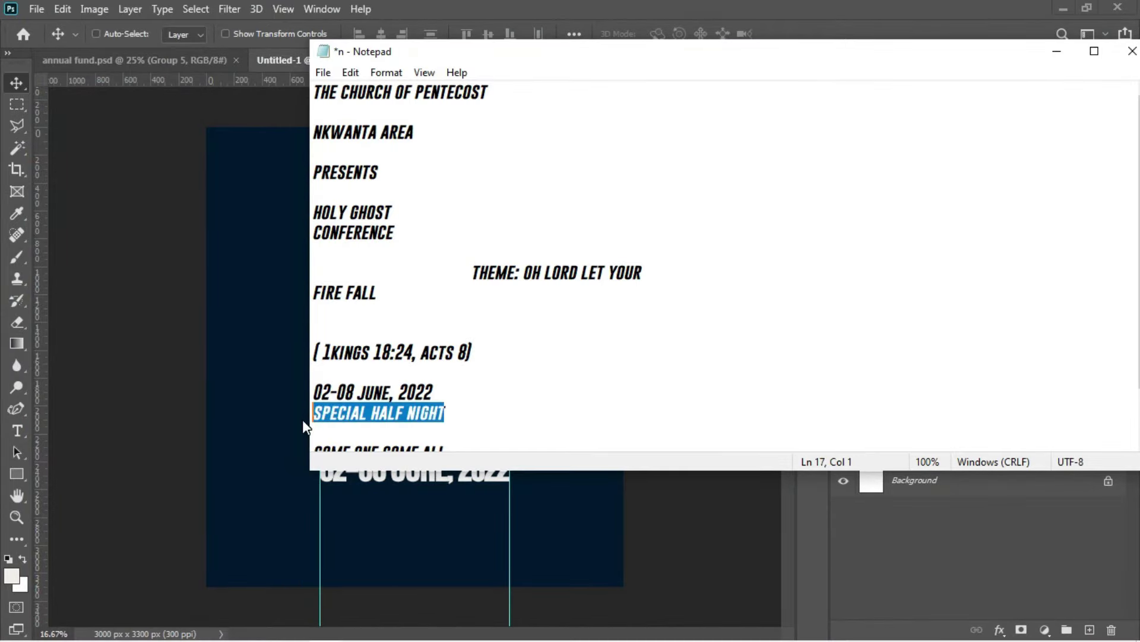
click(261, 423)
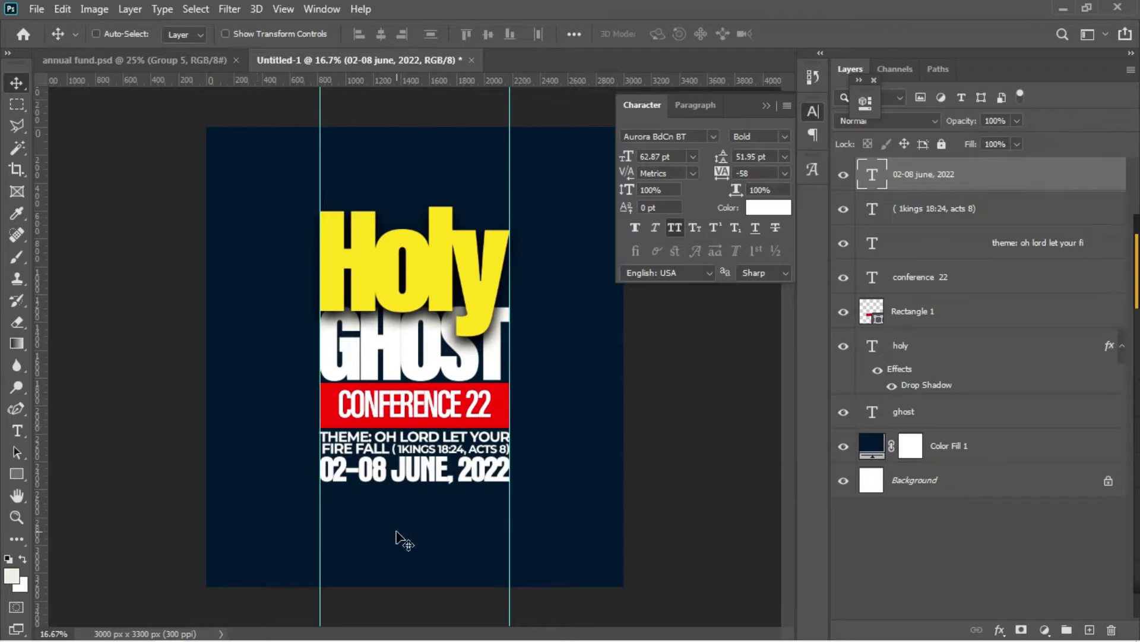
key(t)
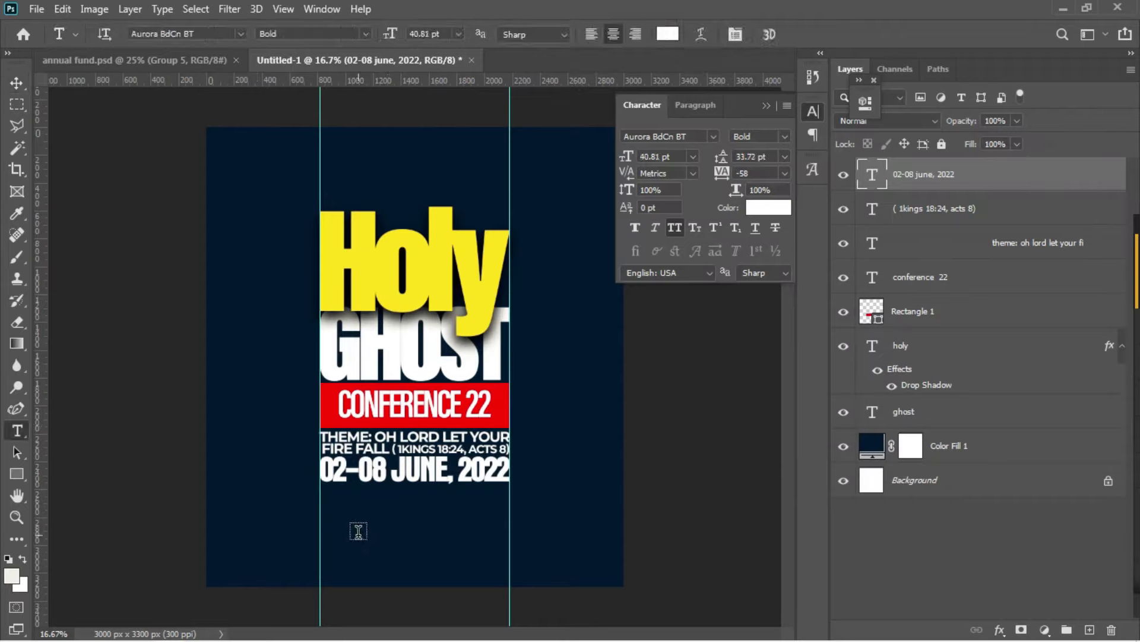
click(359, 530)
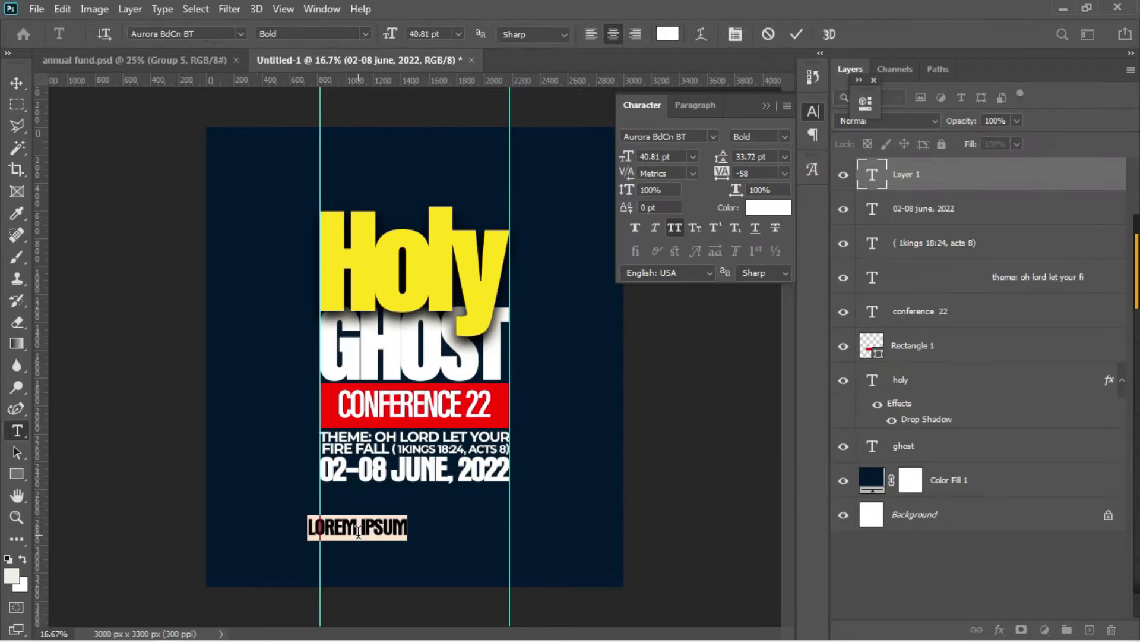
key(ctrl+v)
drag(407, 564, 463, 541)
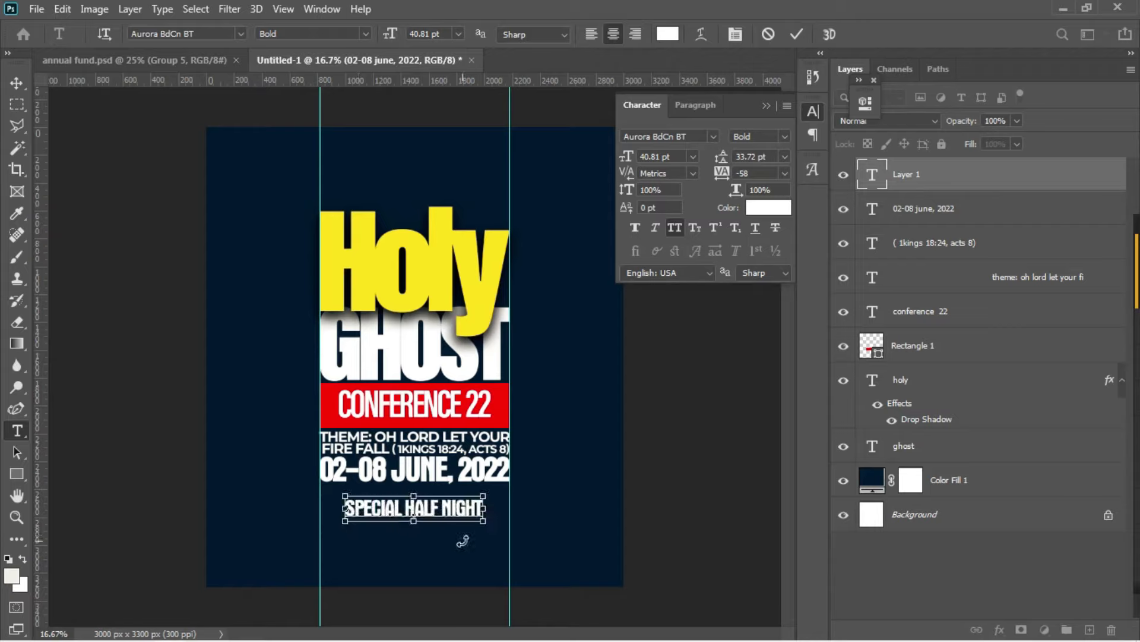
- Change the font of the whole SPECIAL HALF NIGHT line to Montserrat
key(ctrl+a)
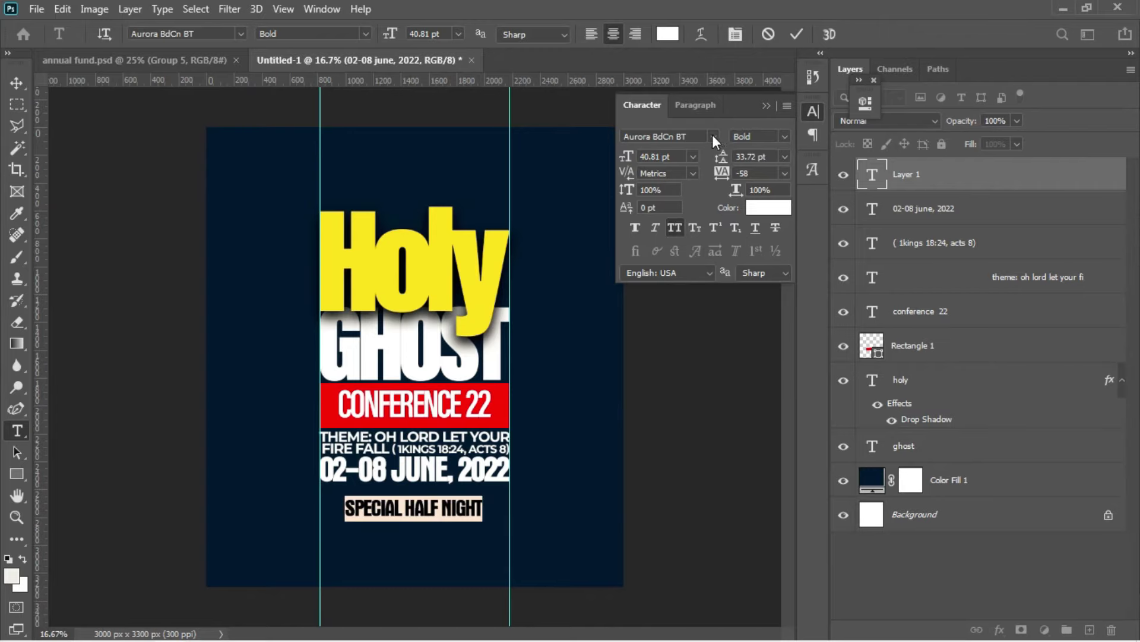
click(712, 136)
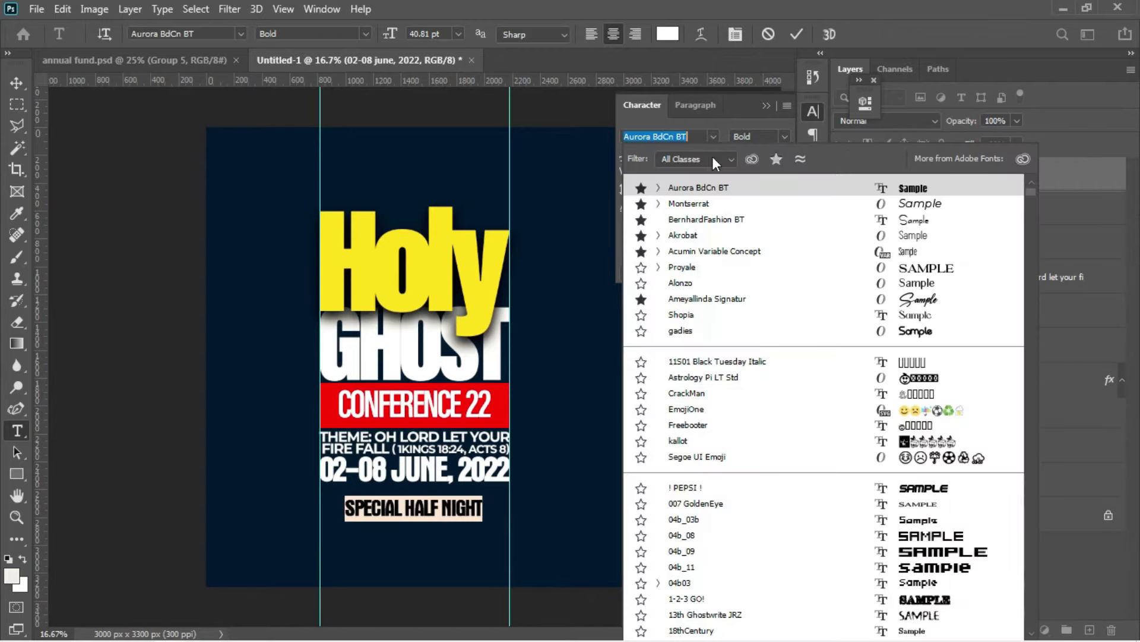
click(706, 206)
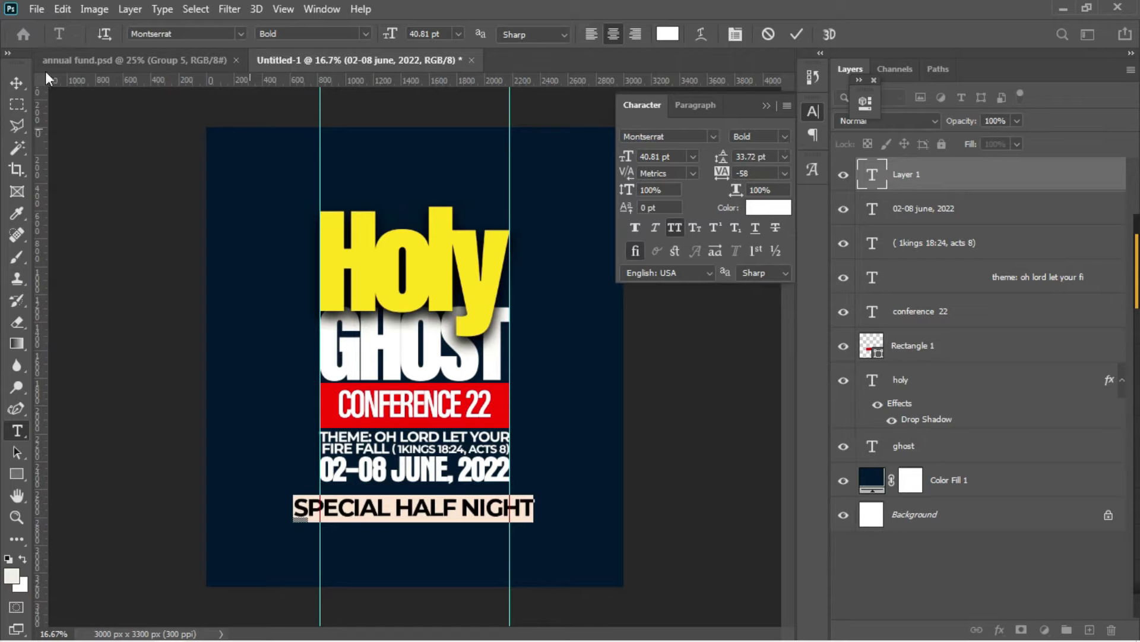
- Scale the SPECIAL HALF NIGHT text to about 80% so it spans the width between the two vertical guides
click(11, 86)
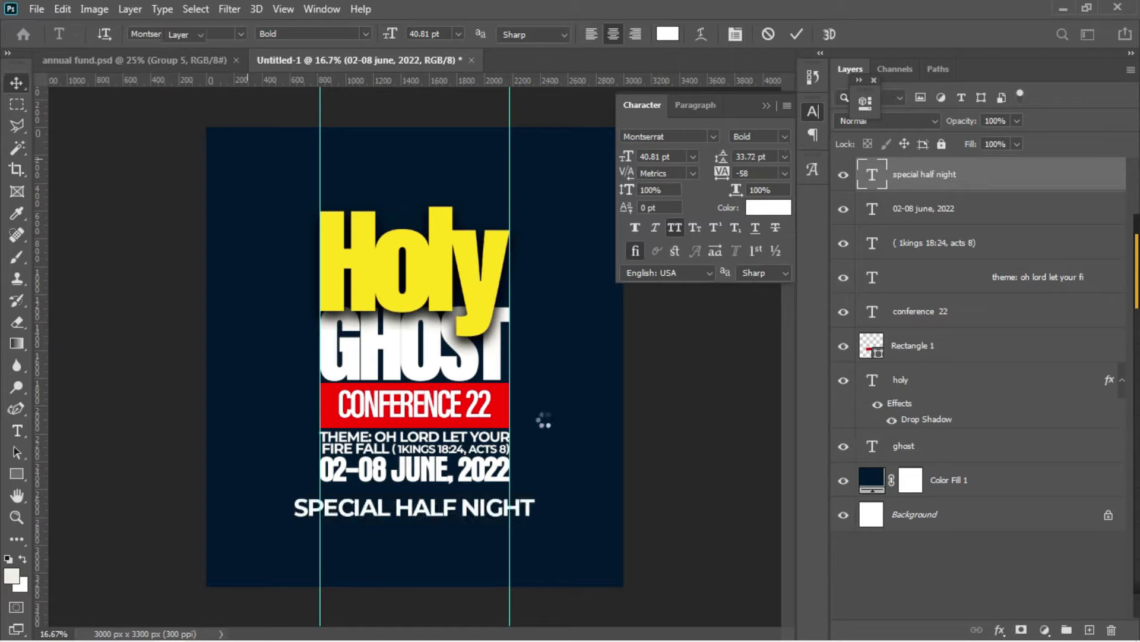
key(ctrl+t)
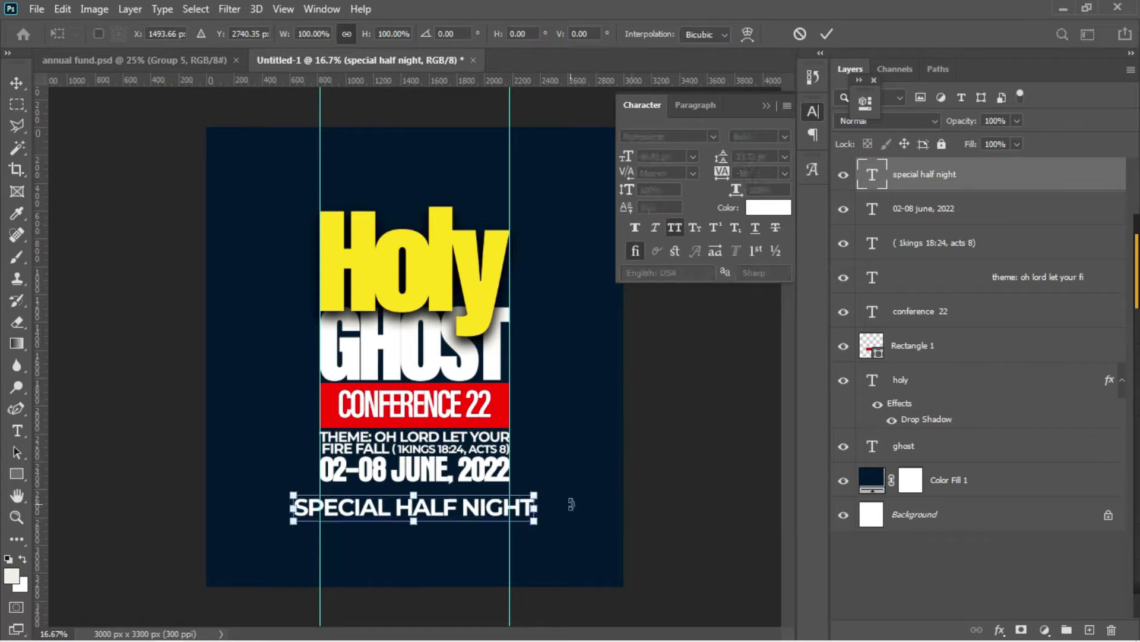
drag(526, 523, 511, 523)
drag(293, 518, 317, 515)
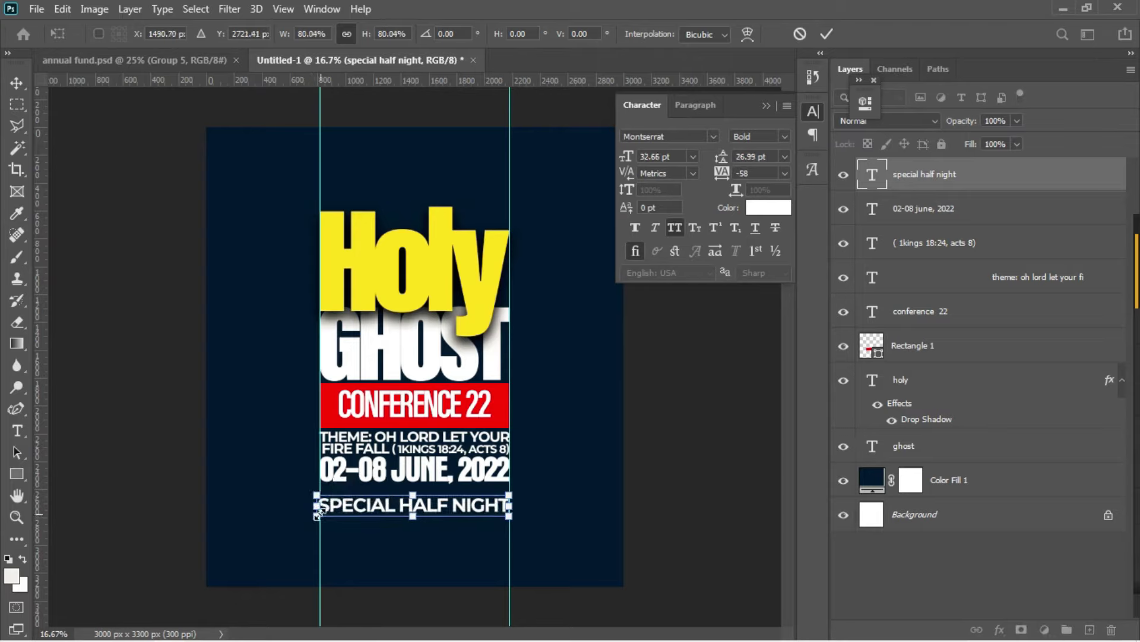
key(Return)
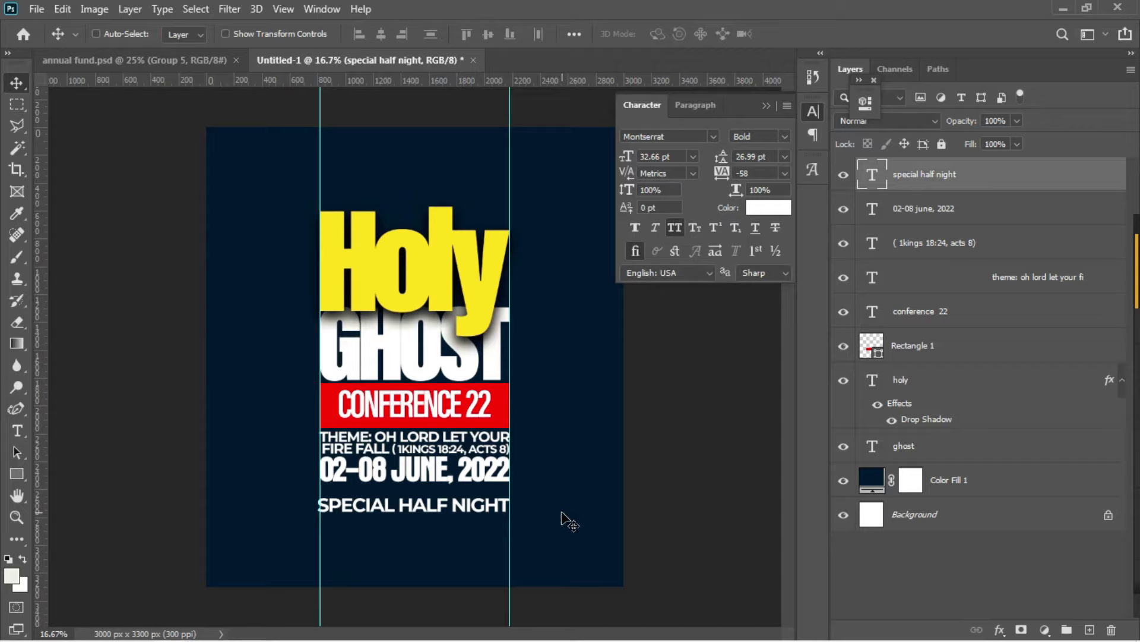
- Nudge the SPECIAL HALF NIGHT text up until it sits just beneath the date, with a slight shift to the right
key(Right)
key(Right)
key(Left)
key(Left)
key(shift+Up)
key(shift+Up)
key(shift+Up)
key(shift+Up)
key(shift+Up)
key(shift+Up)
key(shift+Up)
key(shift+Up)
key(shift+Up)
key(shift+Up)
key(shift+Right)
key(shift+Up)
key(shift+Up)
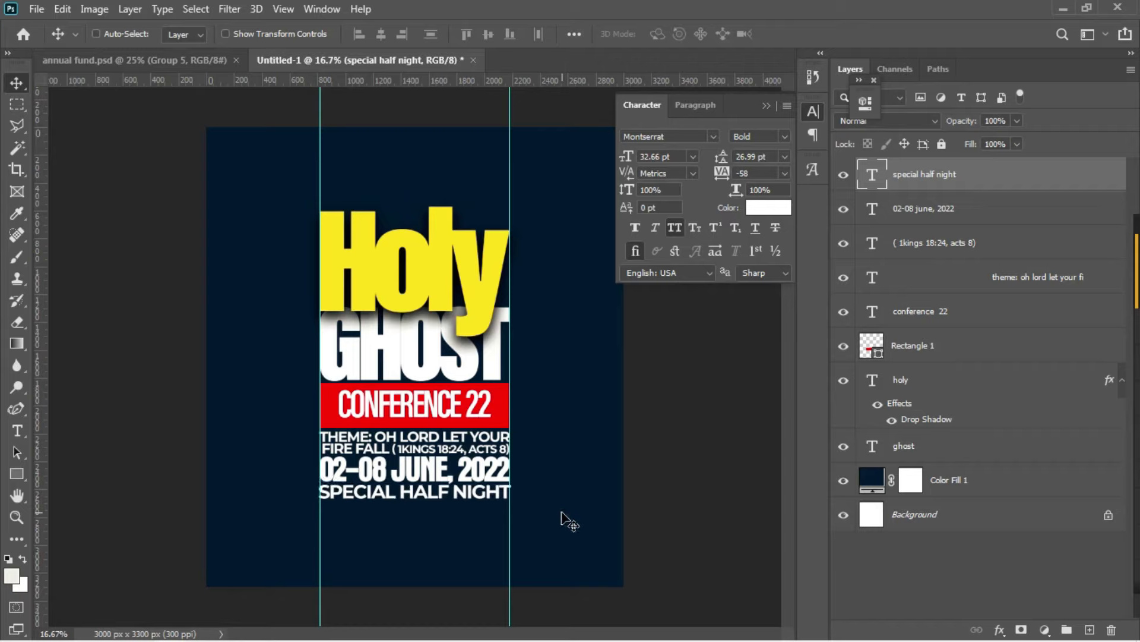
- Scale the SPECIAL HALF NIGHT text proportionally to 99% so it fits exactly inside the guides
key(ctrl+t)
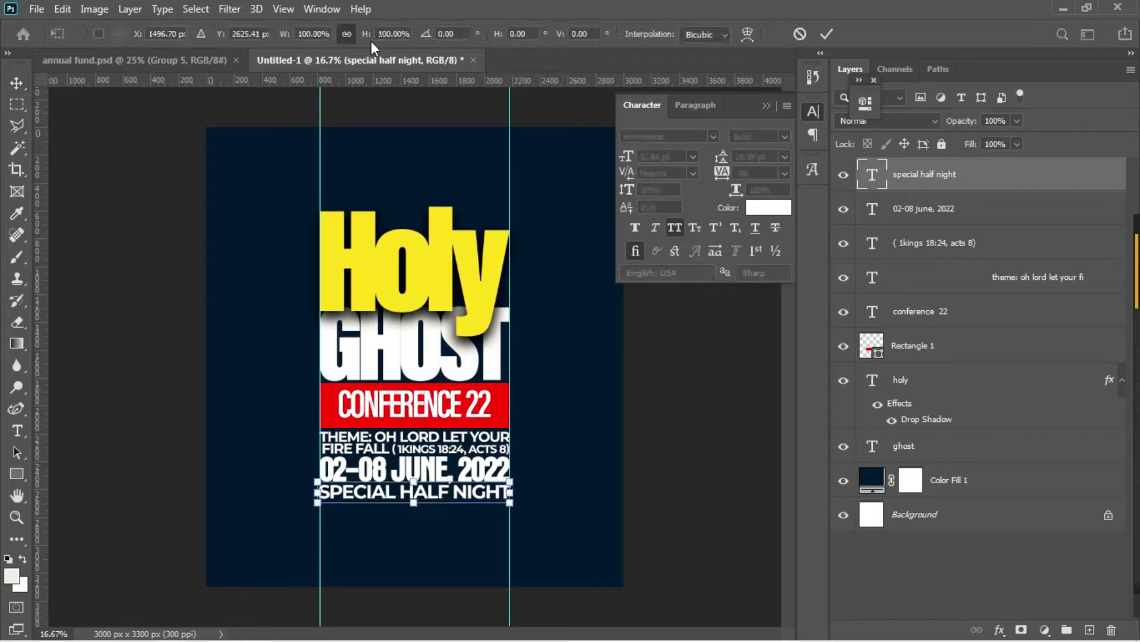
drag(368, 41, 367, 42)
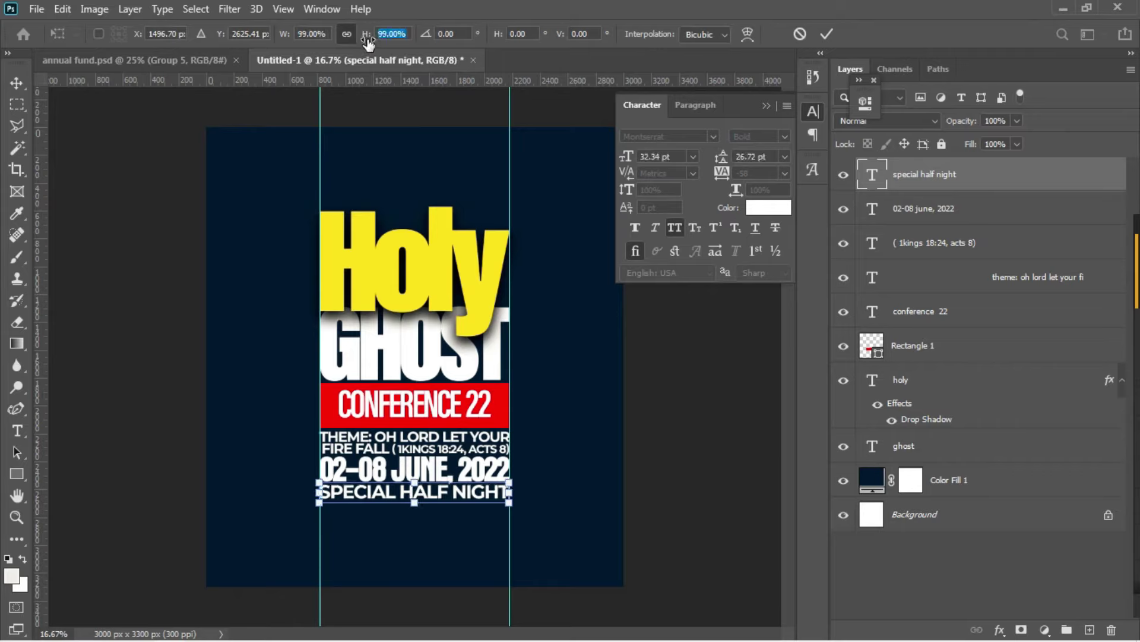
key(Return)
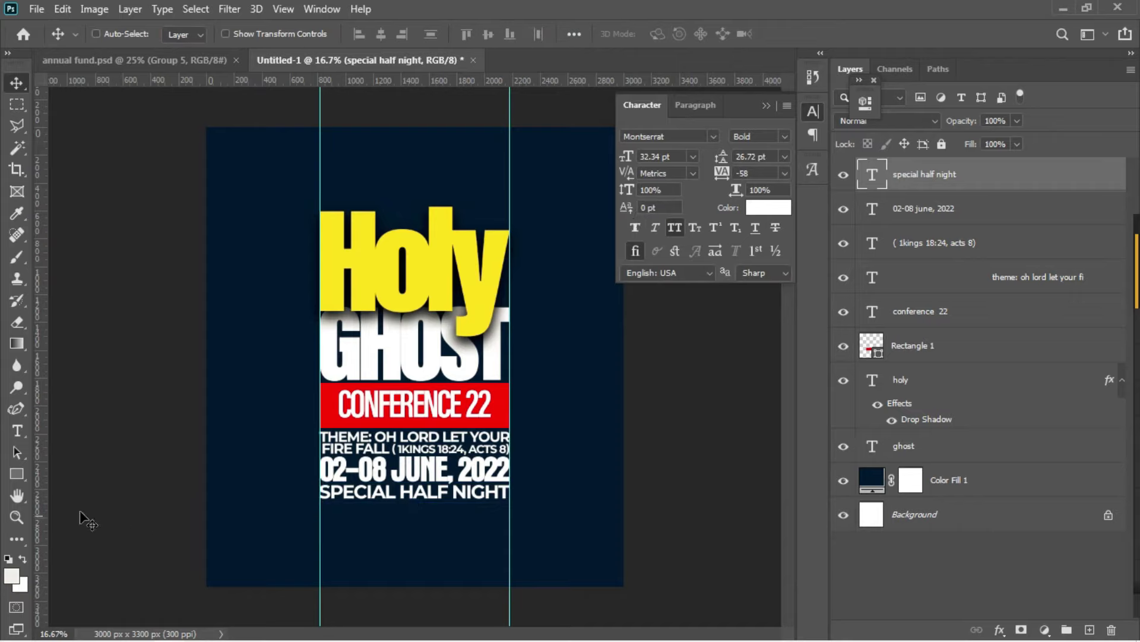
- Draw a rectangle about 3684 x 708 px across the flyer's bottom, with no stroke and a white fill
click(17, 473)
drag(164, 514, 676, 612)
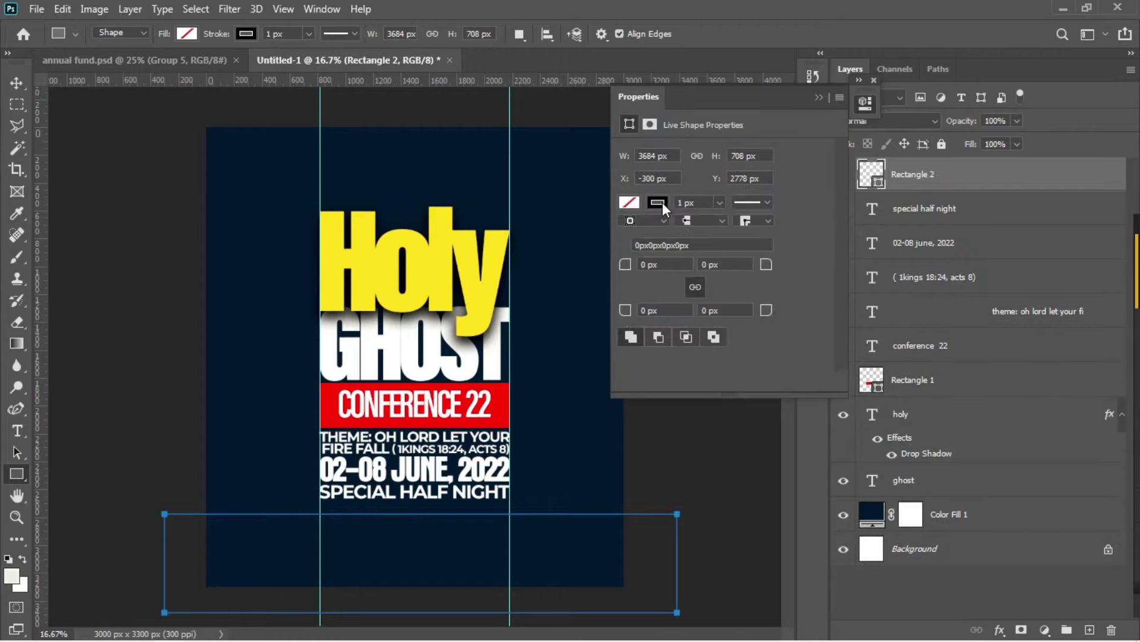
click(661, 202)
click(639, 237)
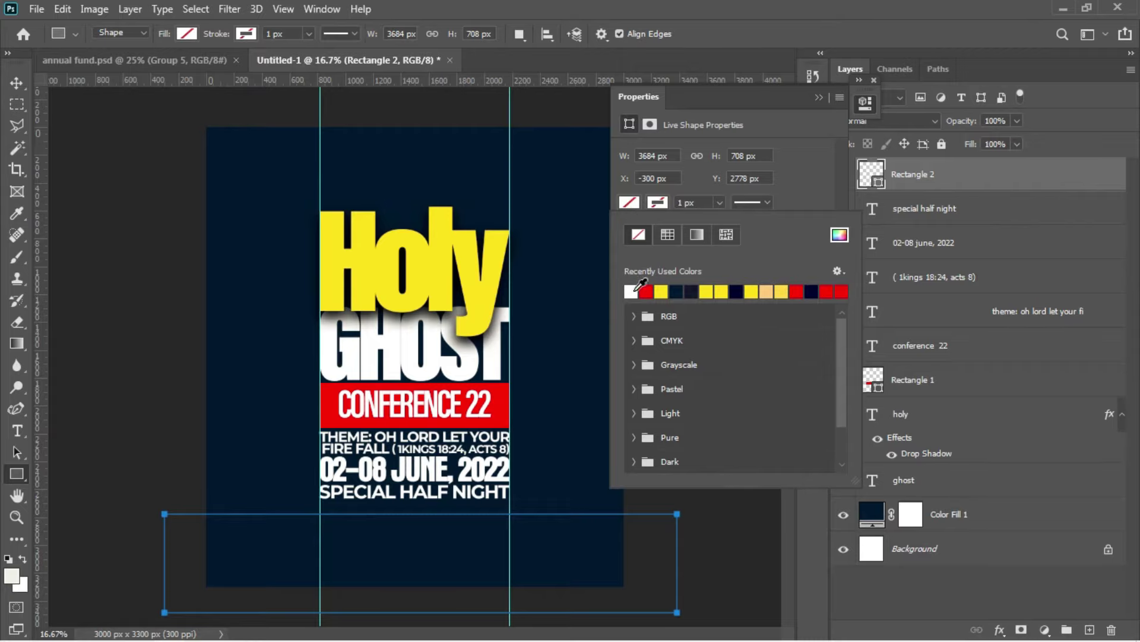
click(632, 290)
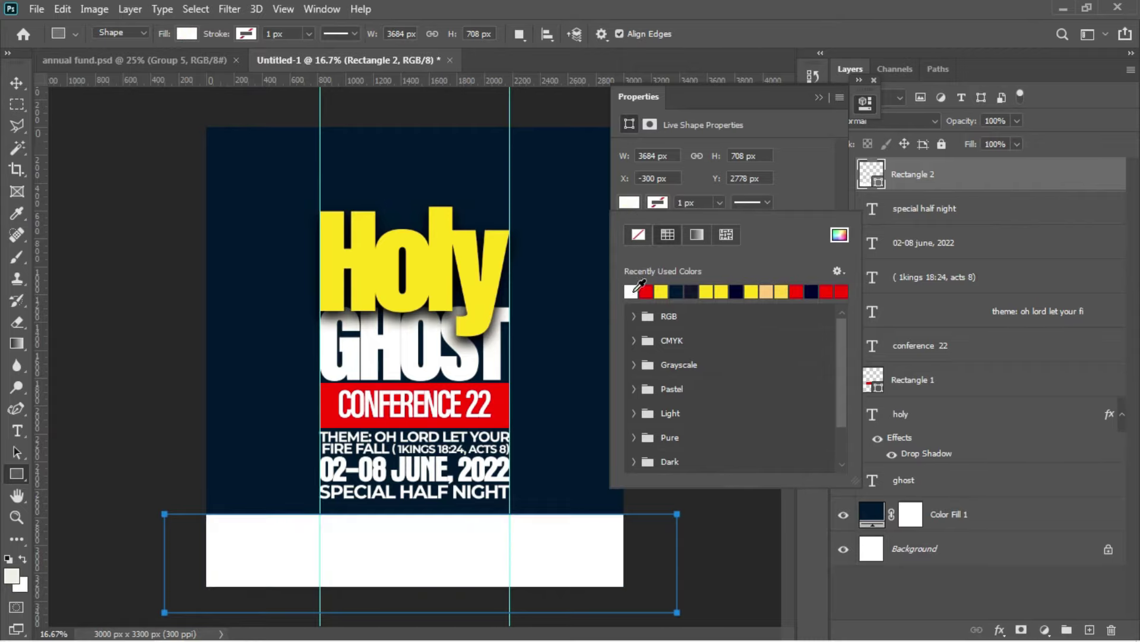
- Move the white rectangle straight down to a Y position of about 2847 px, leaving a narrower band at the flyer's bottom
click(18, 86)
click(17, 84)
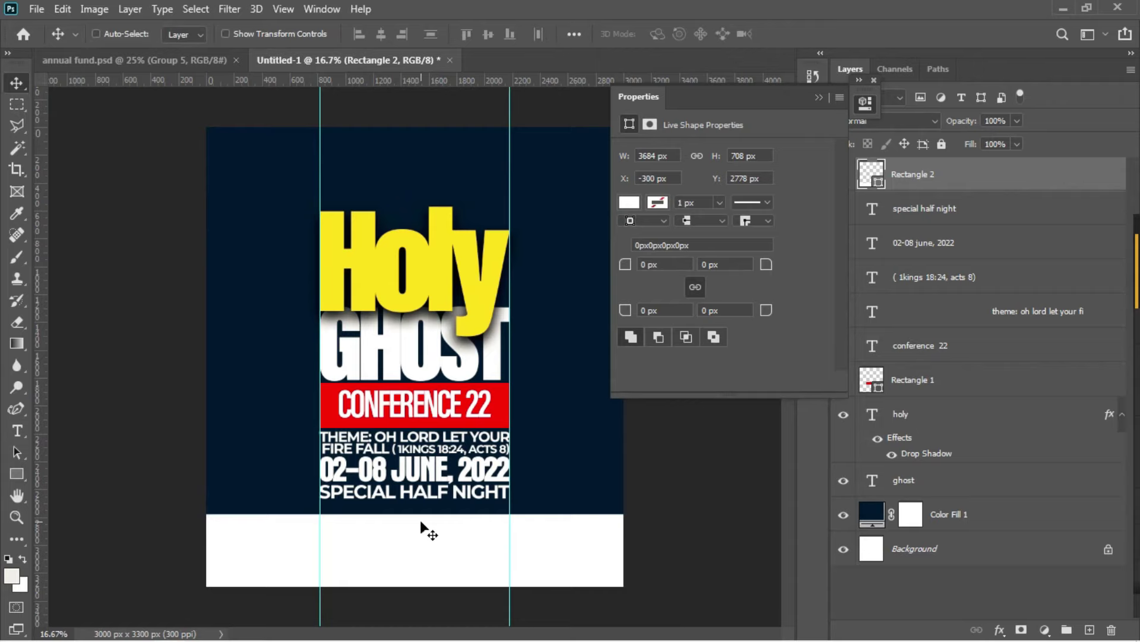
drag(423, 535, 426, 540)
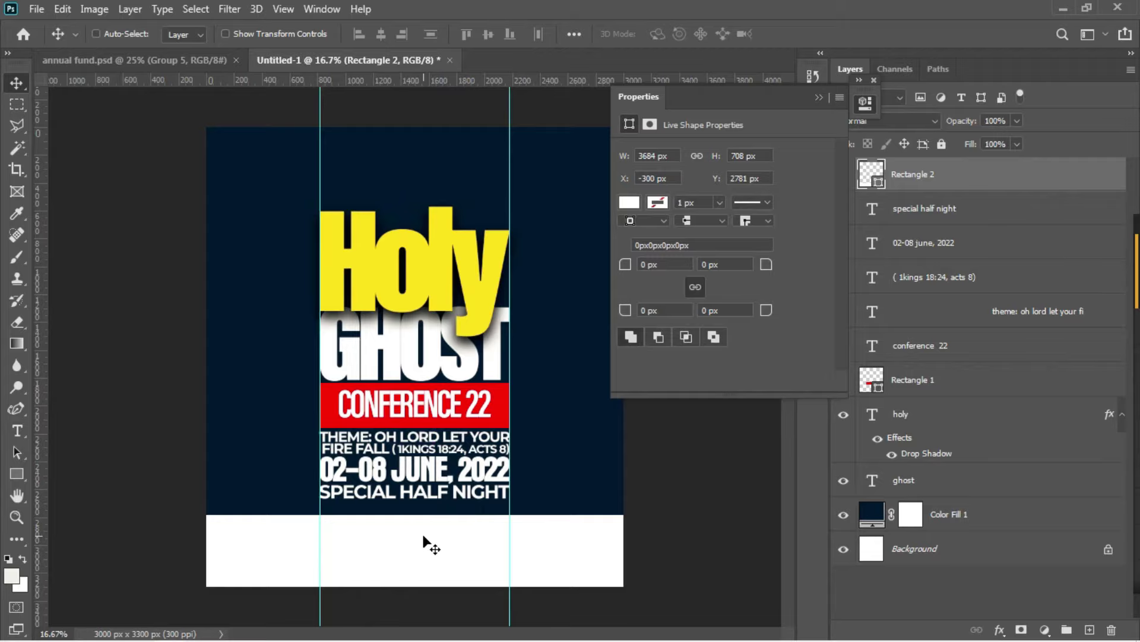
drag(423, 536, 422, 547)
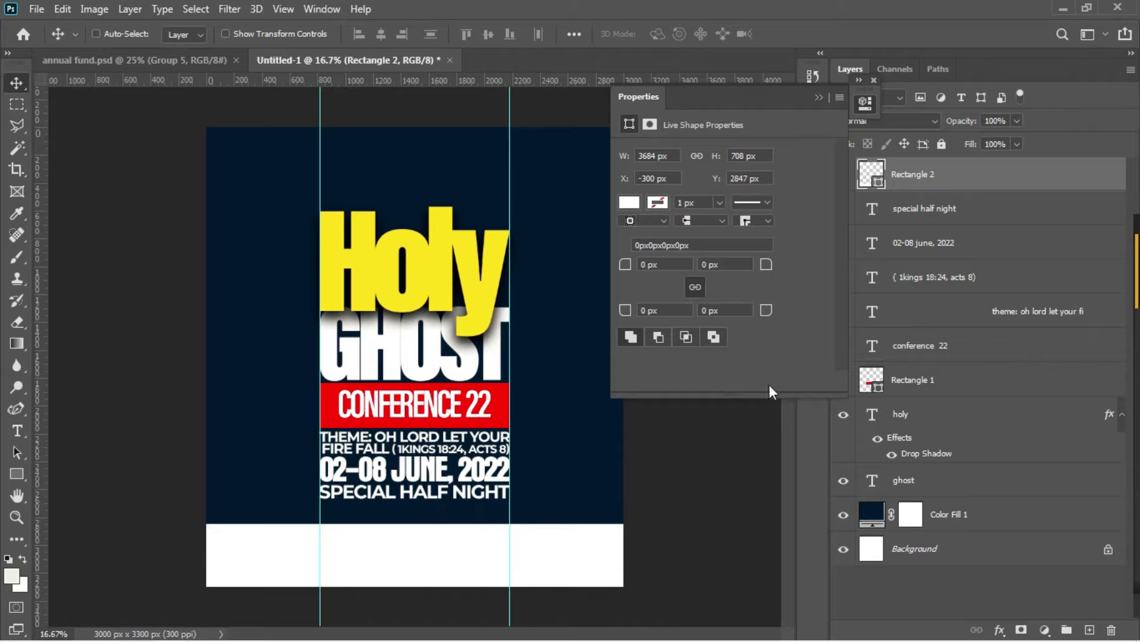
- Draw a rectangle about 1719 x 768 px directly above the holy layer, with no stroke and a golden yellow fill
right_click(433, 261)
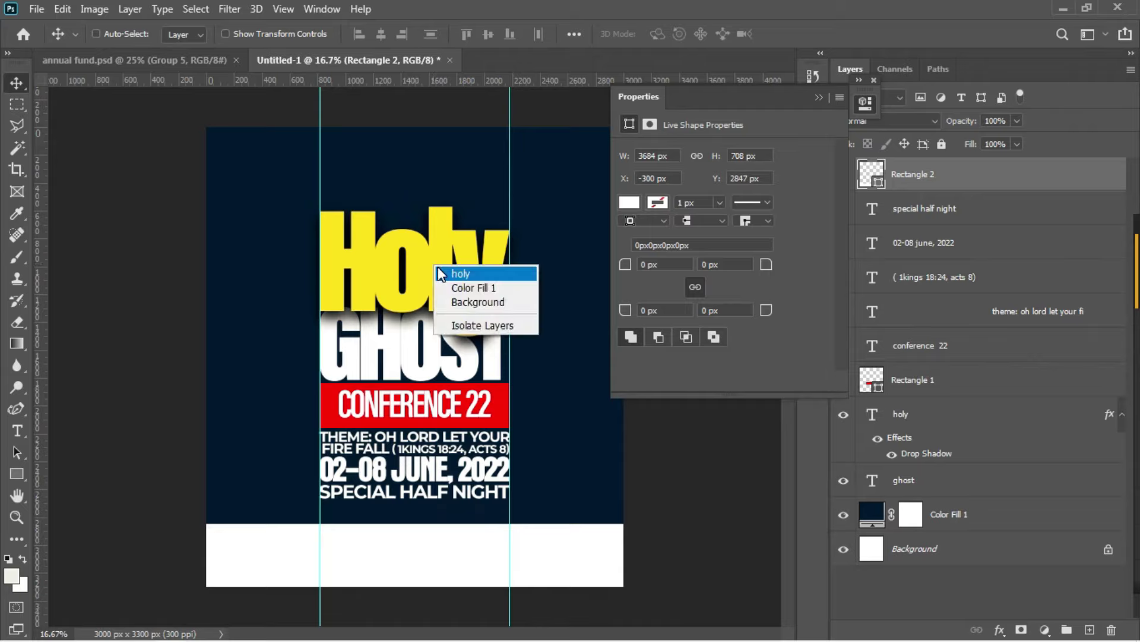
click(441, 273)
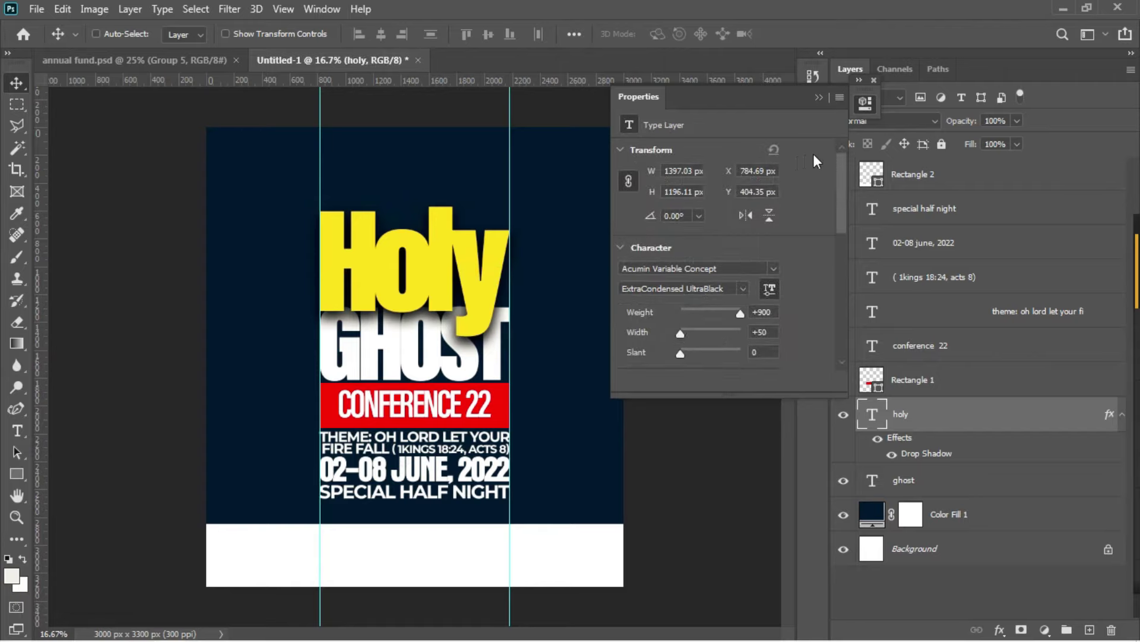
click(818, 99)
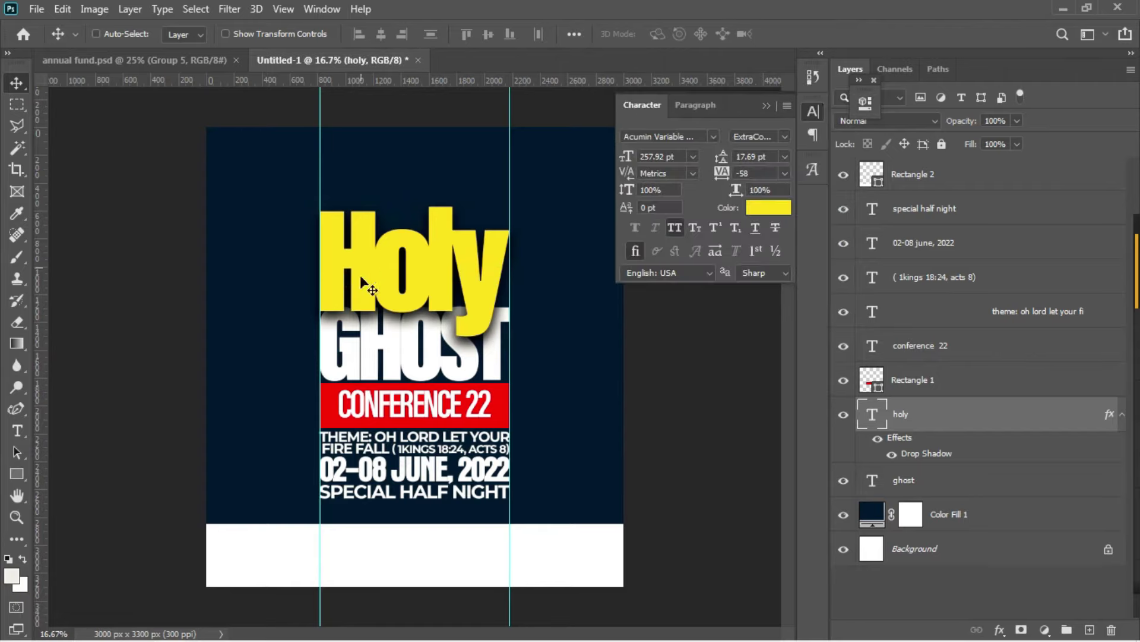
click(17, 474)
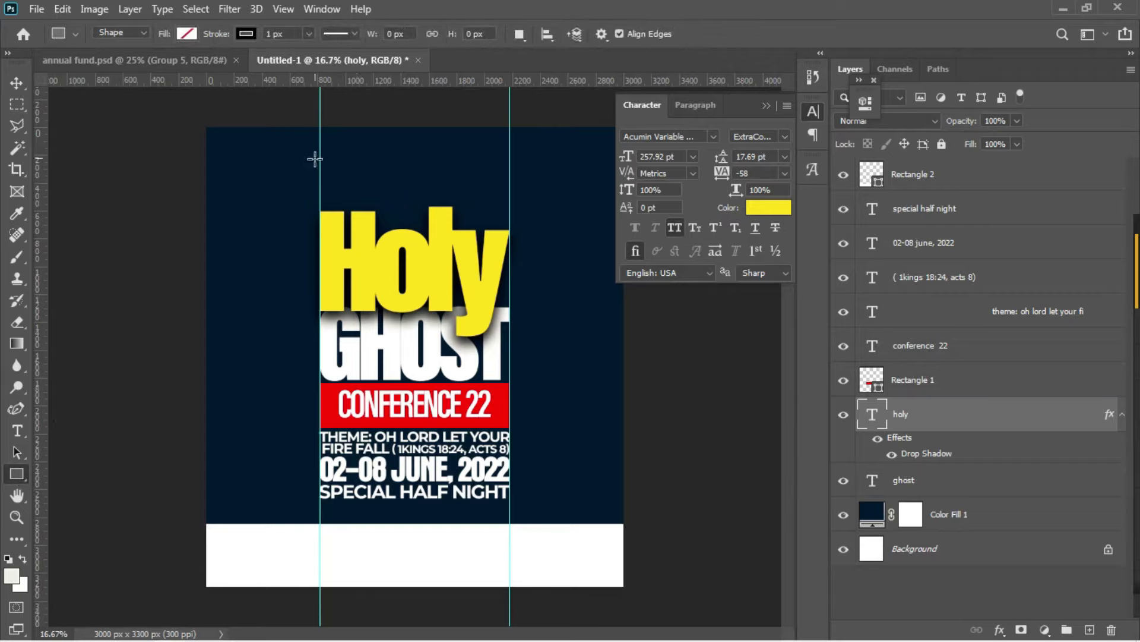
drag(320, 180, 555, 285)
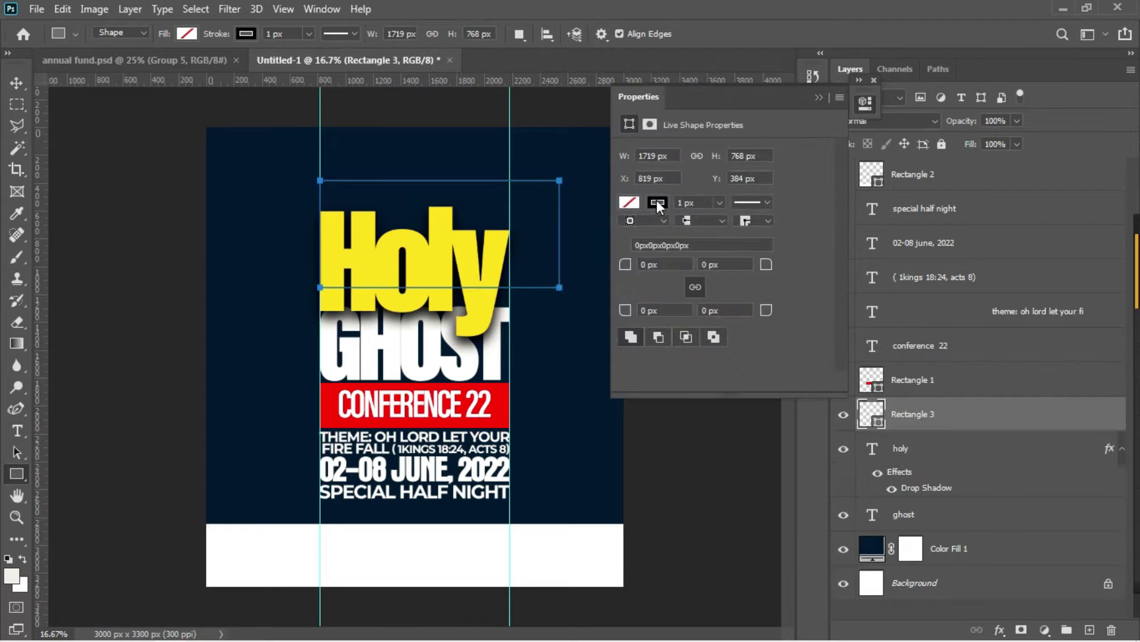
click(657, 202)
click(634, 235)
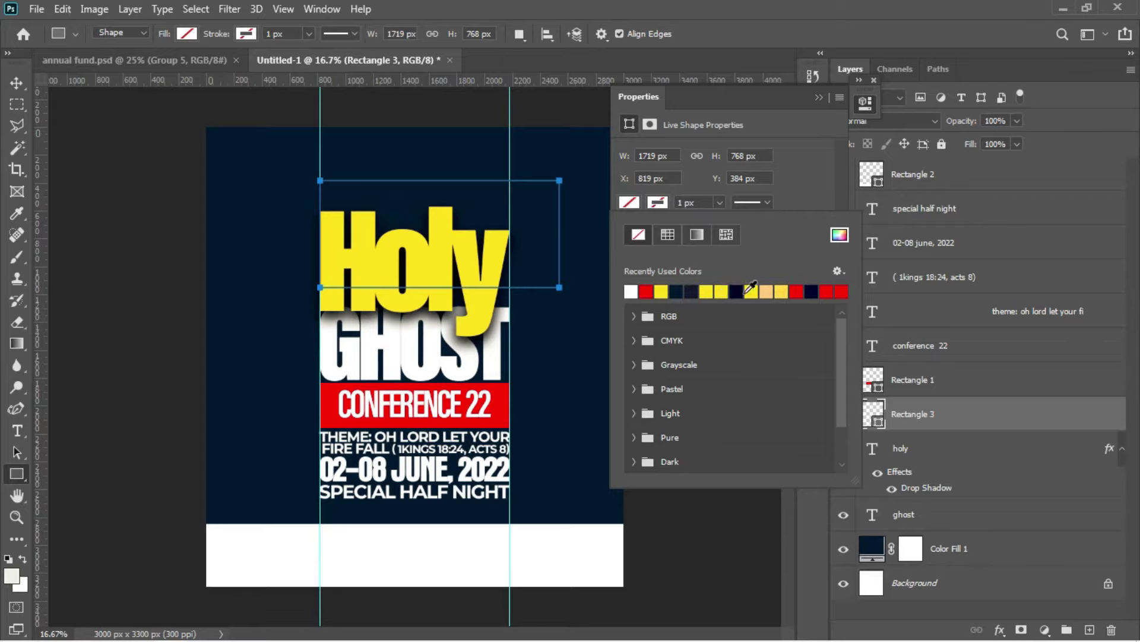
click(782, 291)
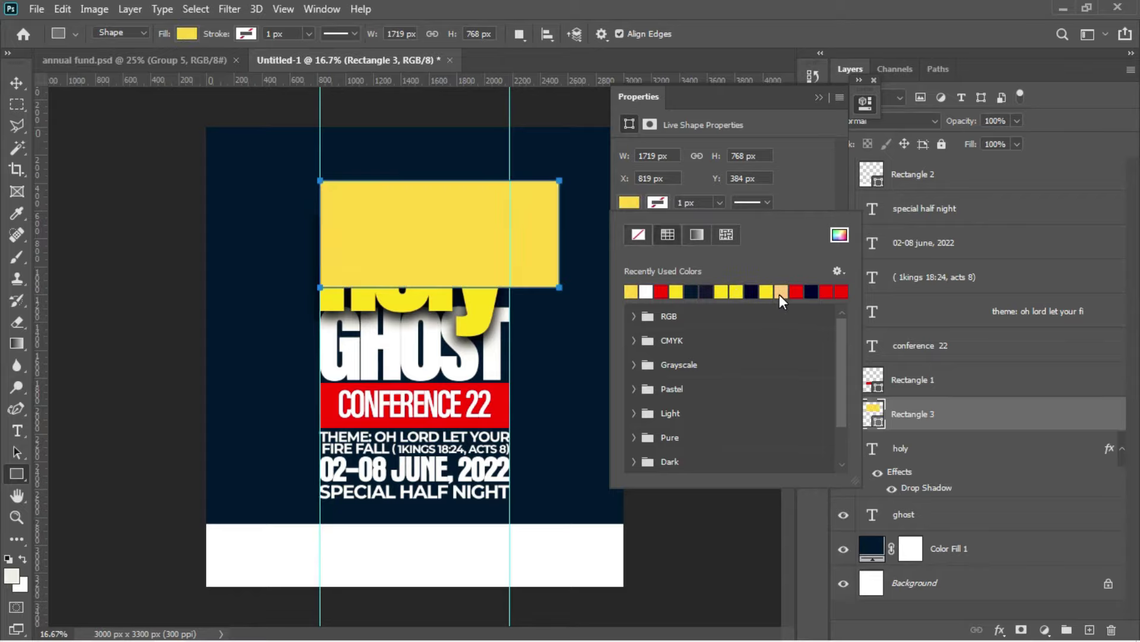
- Rotate the golden yellow rectangle clockwise so it lies diagonally across the word Holy
click(16, 83)
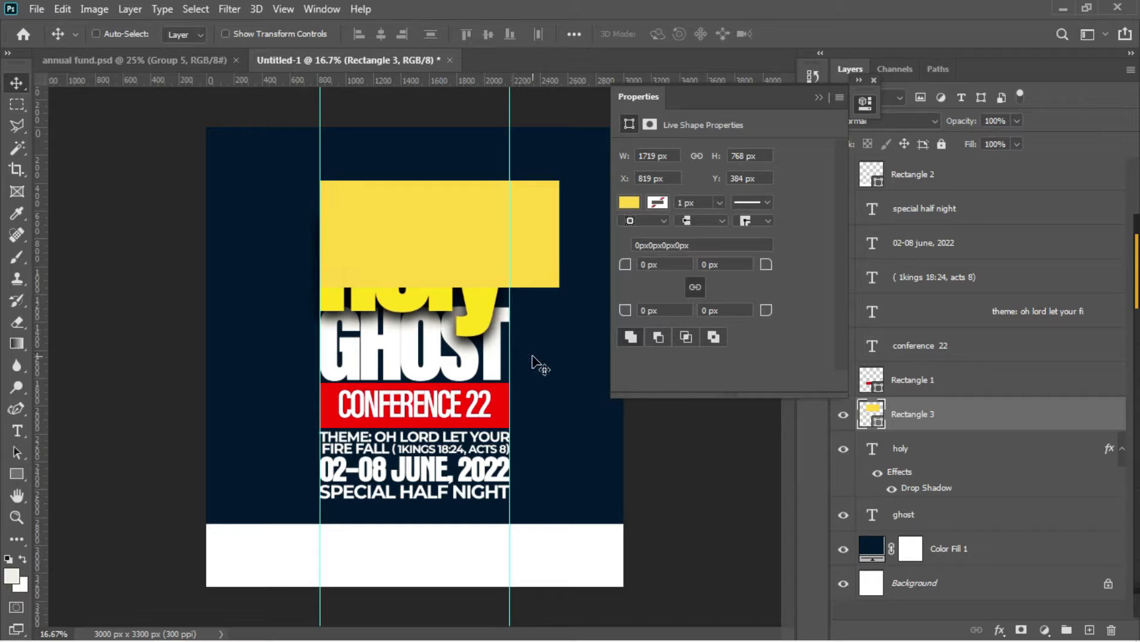
key(ctrl+t)
drag(558, 342, 455, 401)
key(Return)
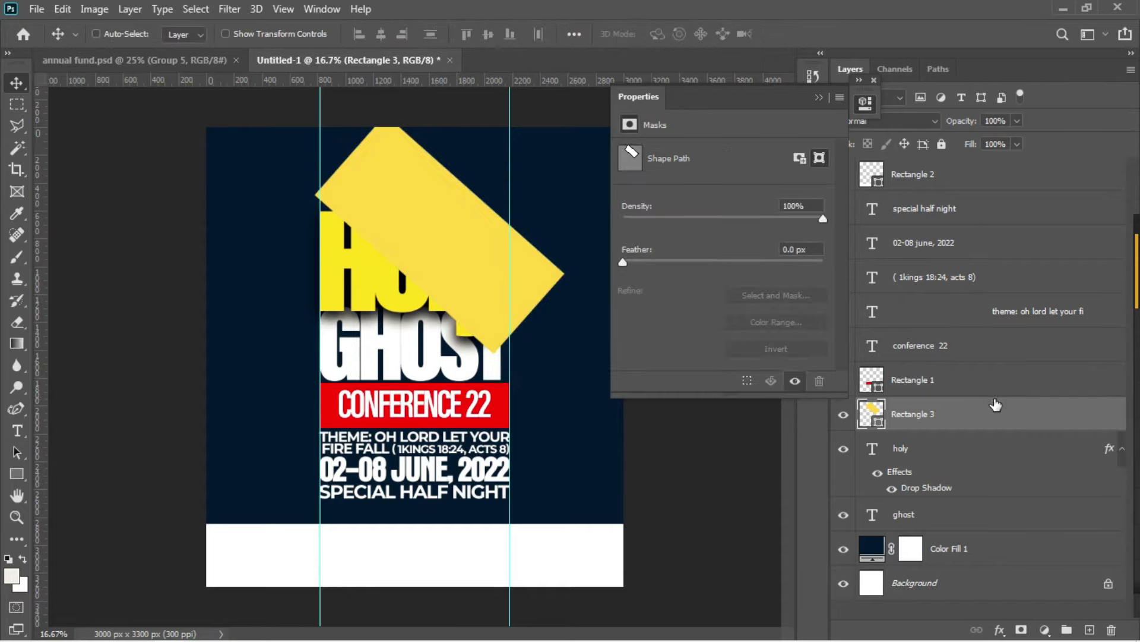
- Clip the golden yellow rectangle to the holy text layer and shift it so its edge cuts diagonally through the letters
right_click(988, 414)
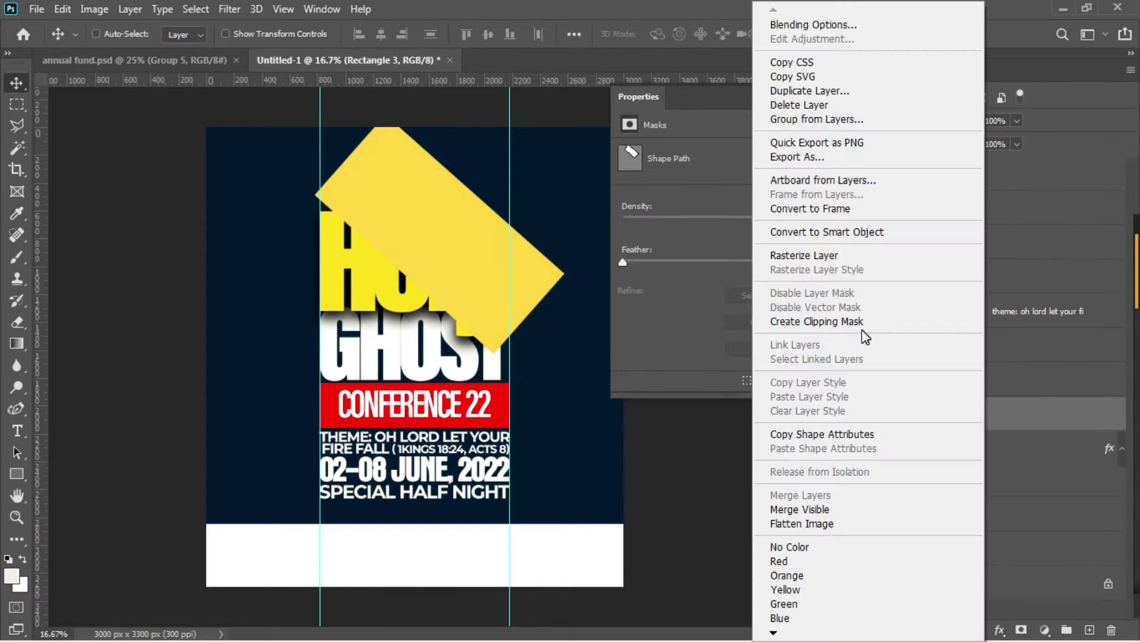
click(834, 322)
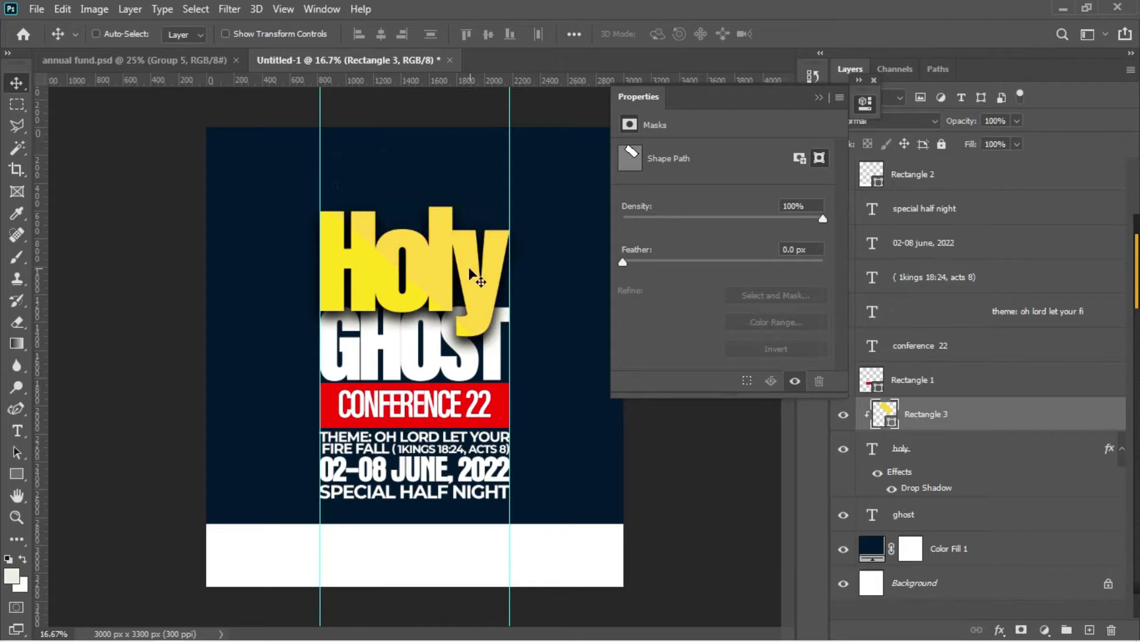
drag(470, 266, 474, 259)
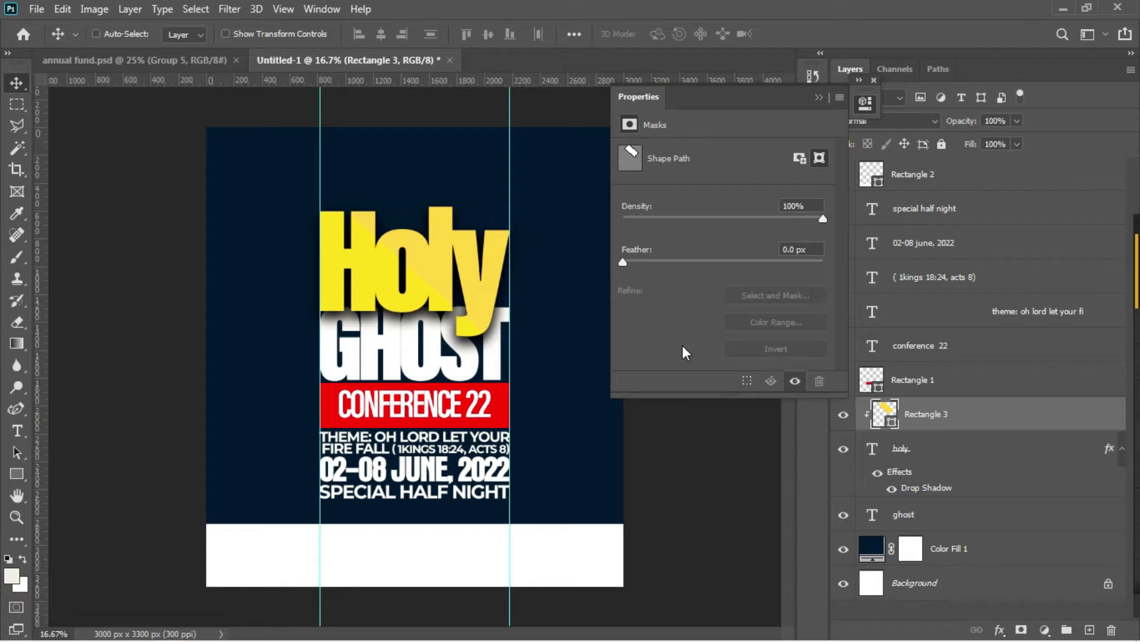
- Add a drop shadow to the clipped golden yellow rectangle and slightly increase the shadow's opacity
right_click(961, 416)
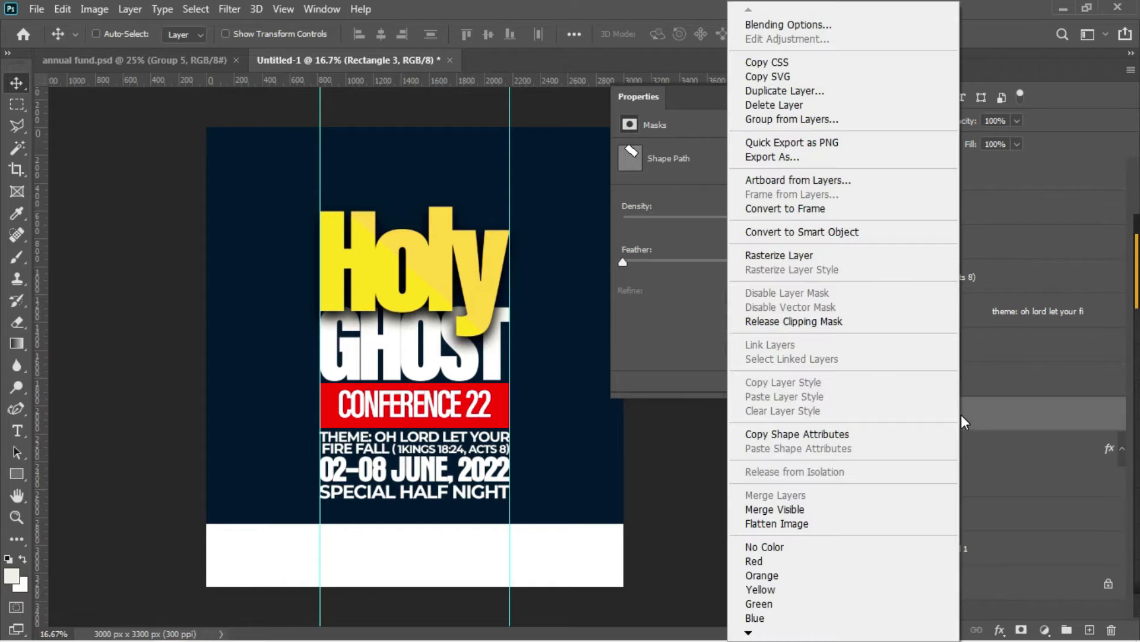
click(807, 23)
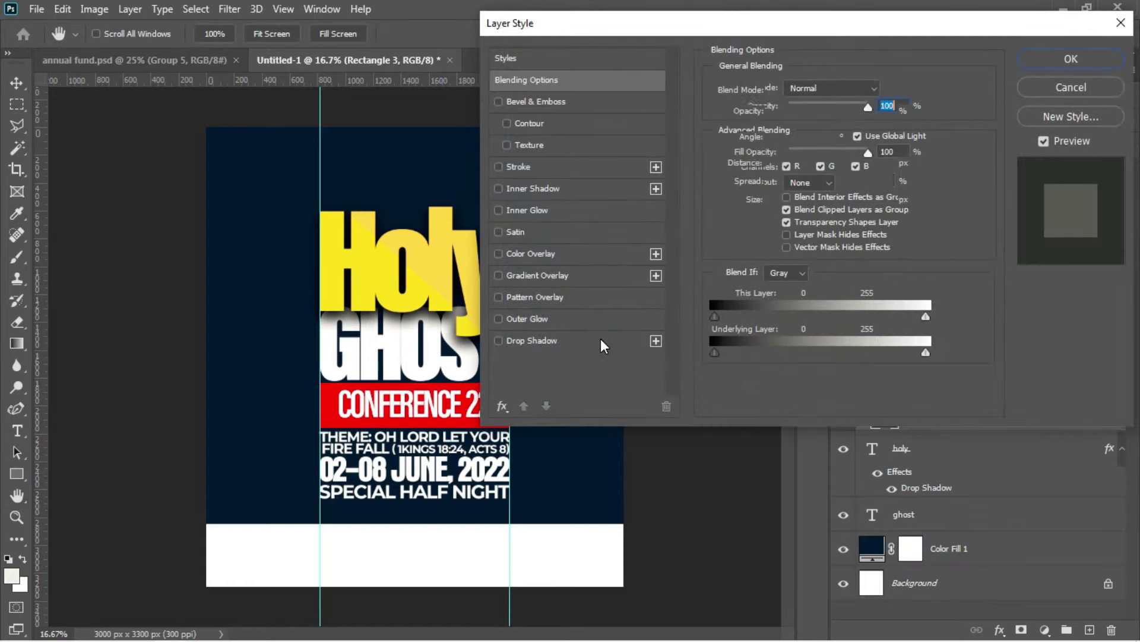
click(601, 341)
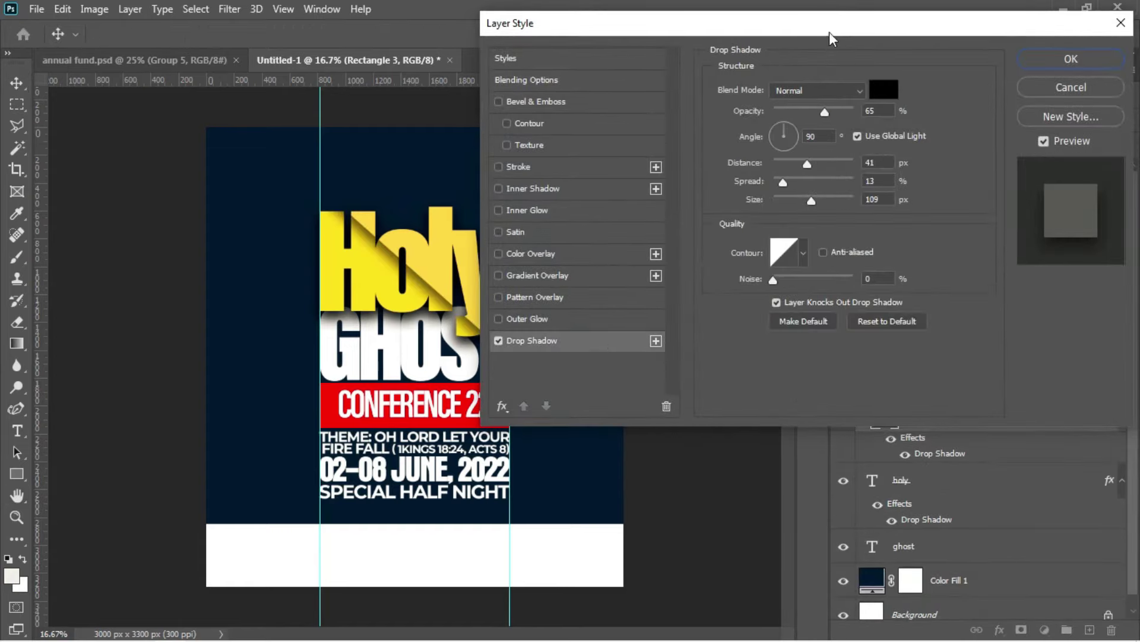
drag(830, 33, 875, 27)
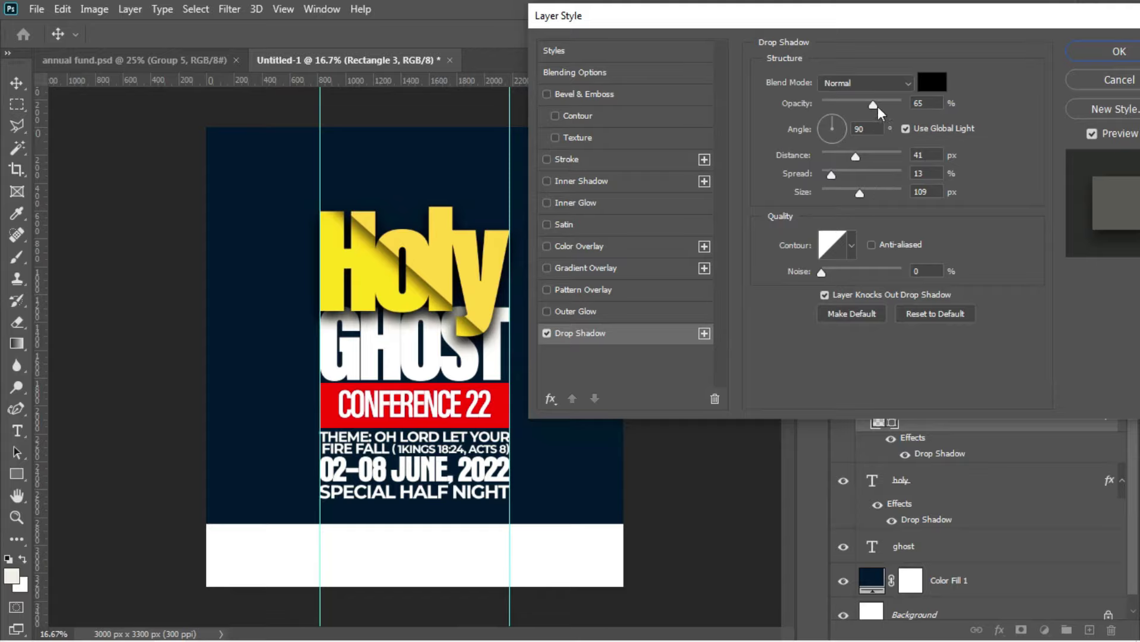
drag(874, 105, 885, 106)
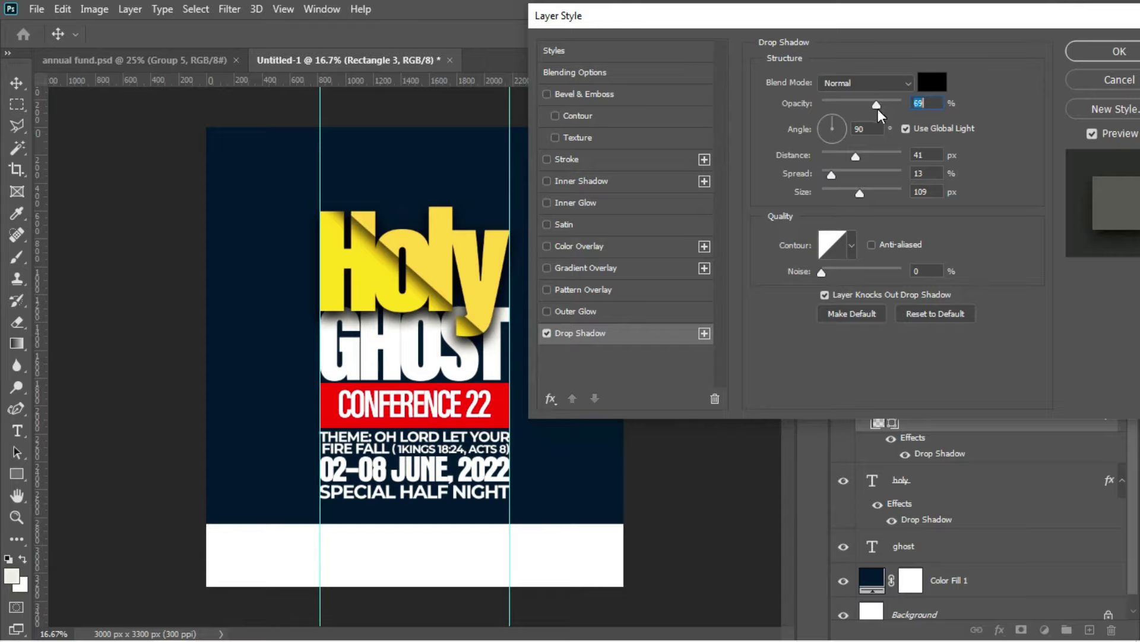
drag(875, 110, 879, 111)
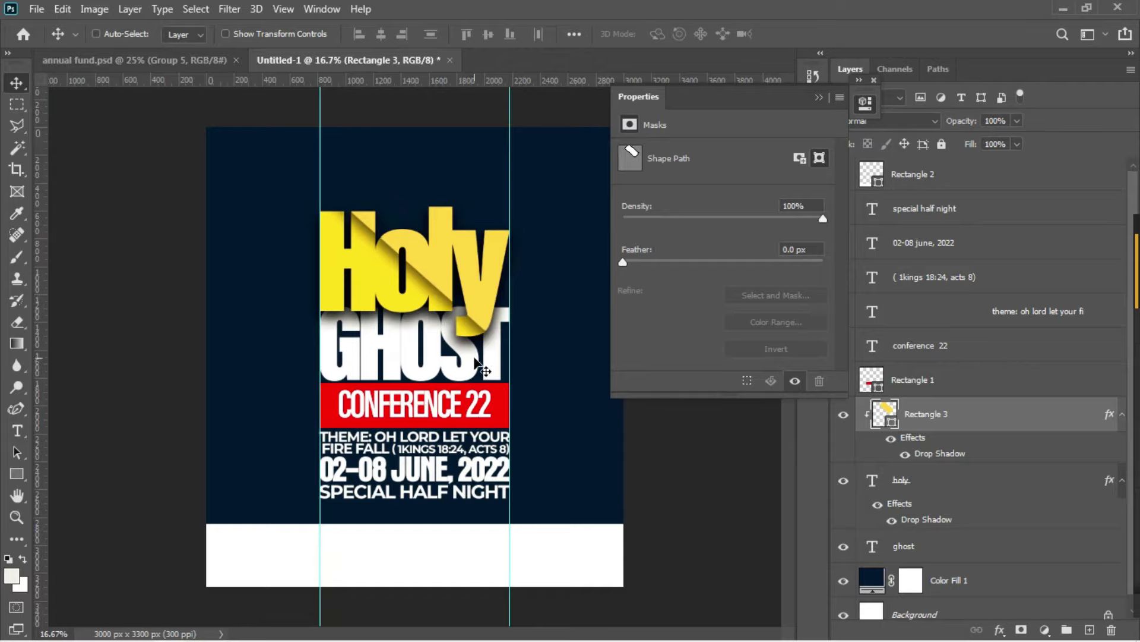
- Switch to Notepad, copy the line COME ONE COME ALL from the flyer text, and return to Photoshop
mouse_move(347, 638)
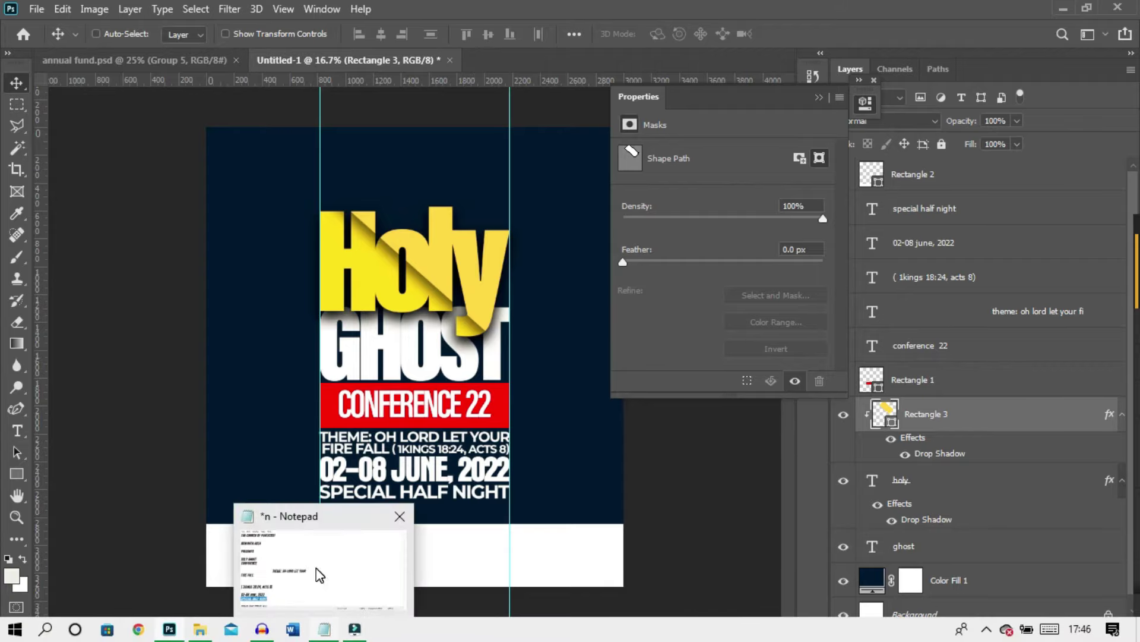
click(319, 572)
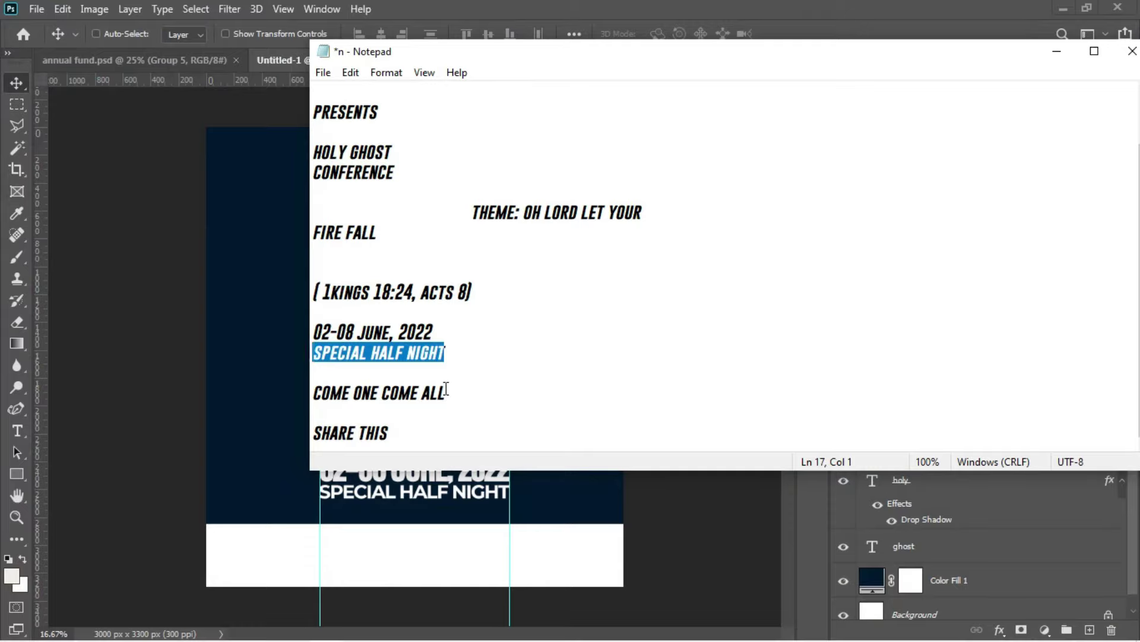
drag(446, 392, 307, 391)
key(ctrl+c)
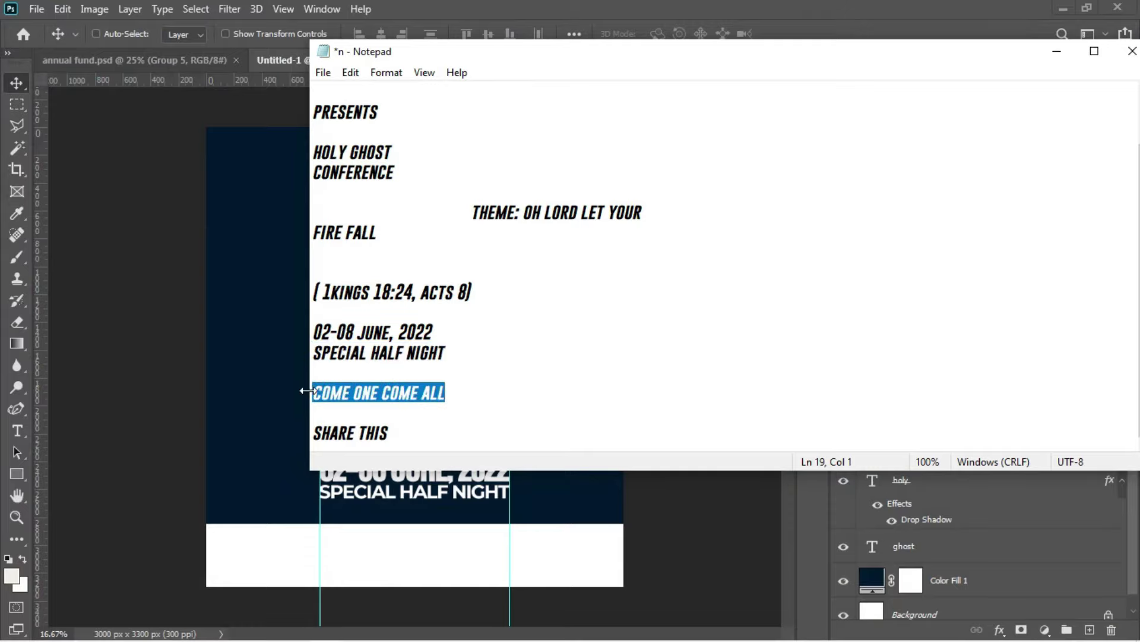
click(278, 376)
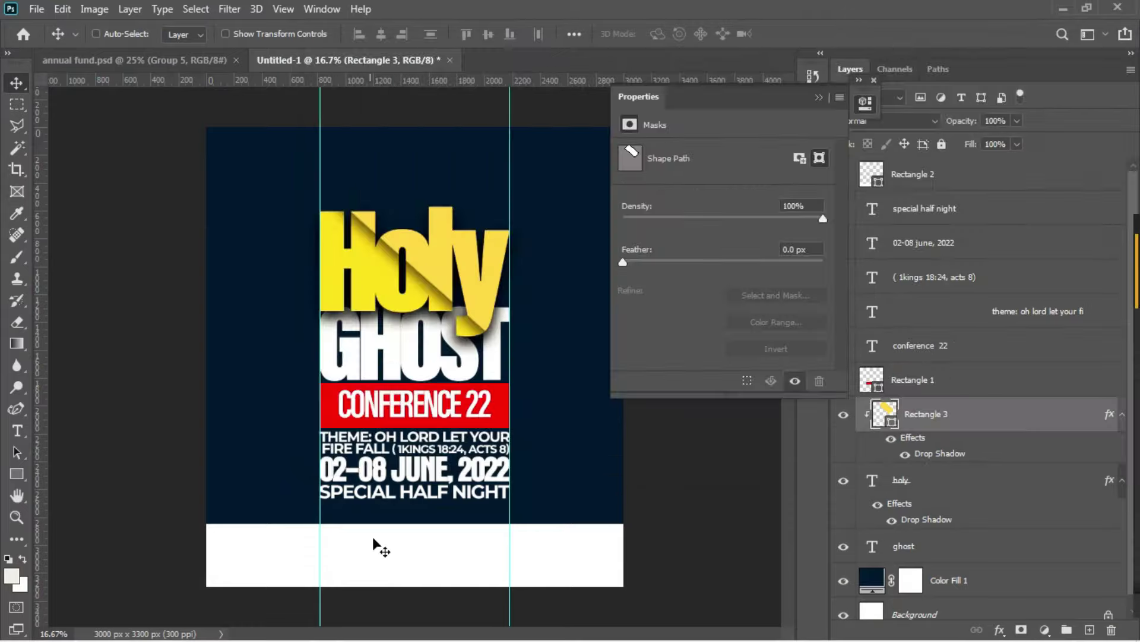
- Duplicate the white bottom band and fill the copy with the red sampled from the Conference 22 box
right_click(391, 564)
click(408, 574)
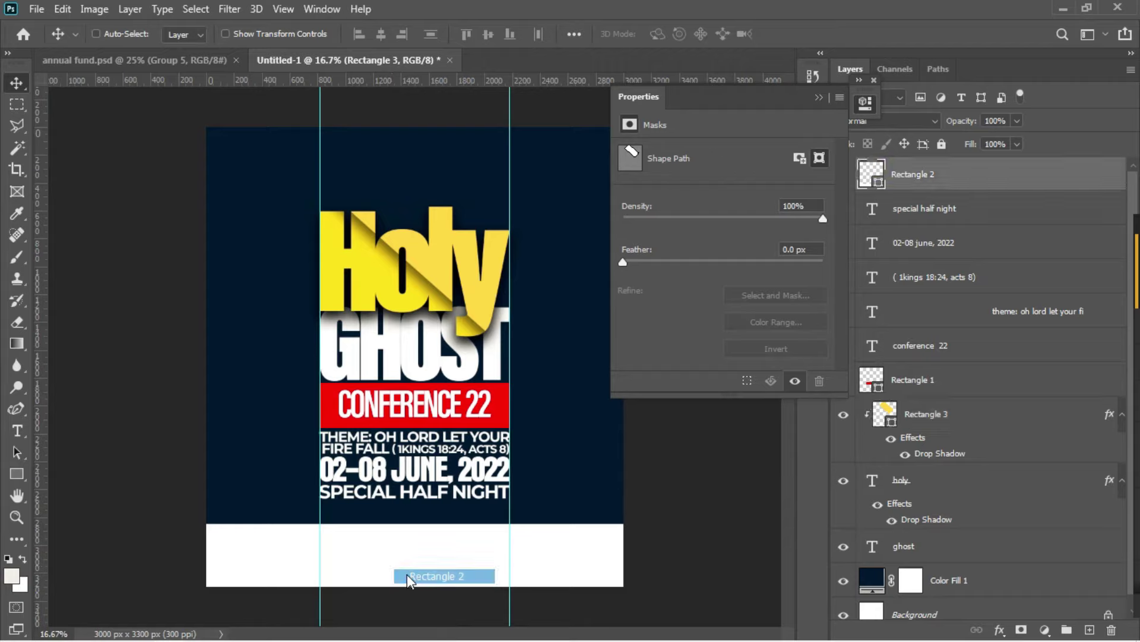
key(ctrl+j)
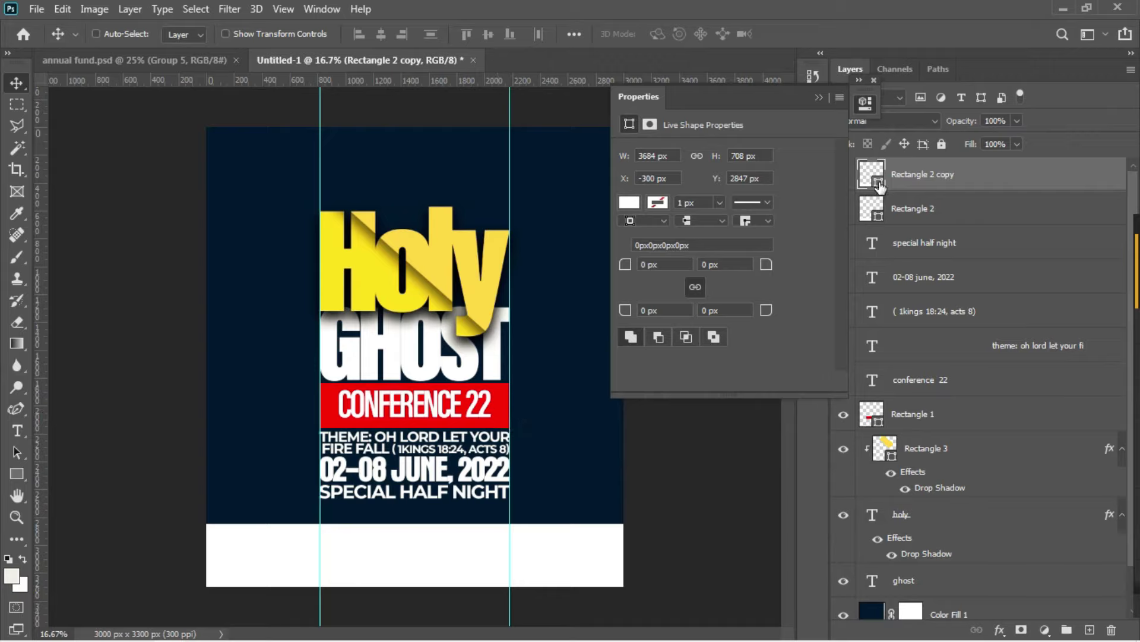
double_click(880, 187)
click(499, 399)
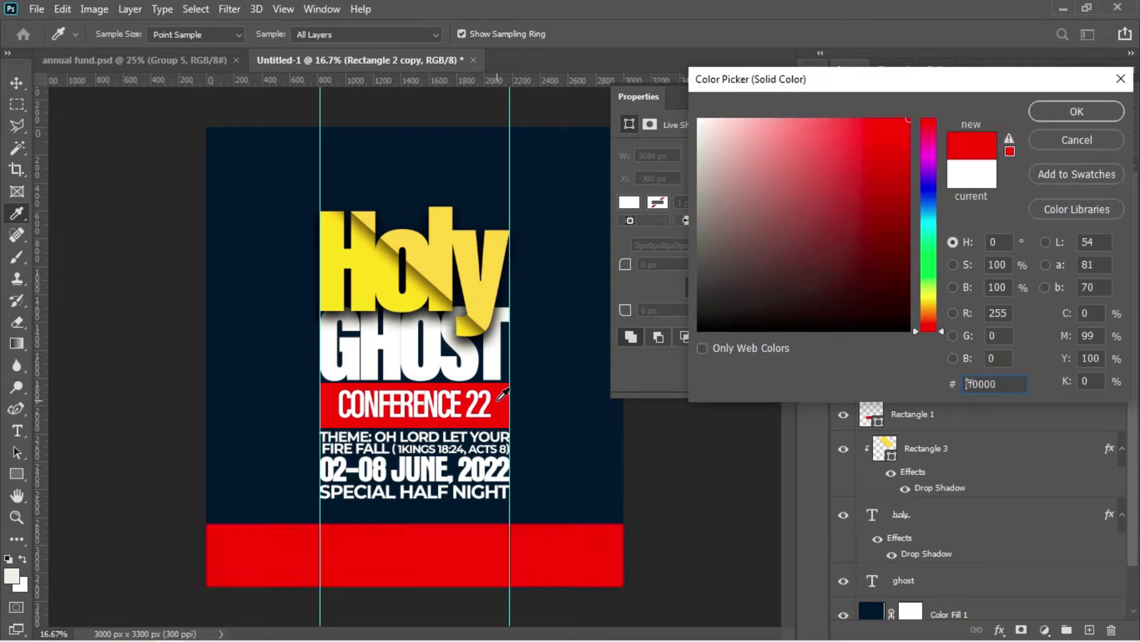
click(1074, 114)
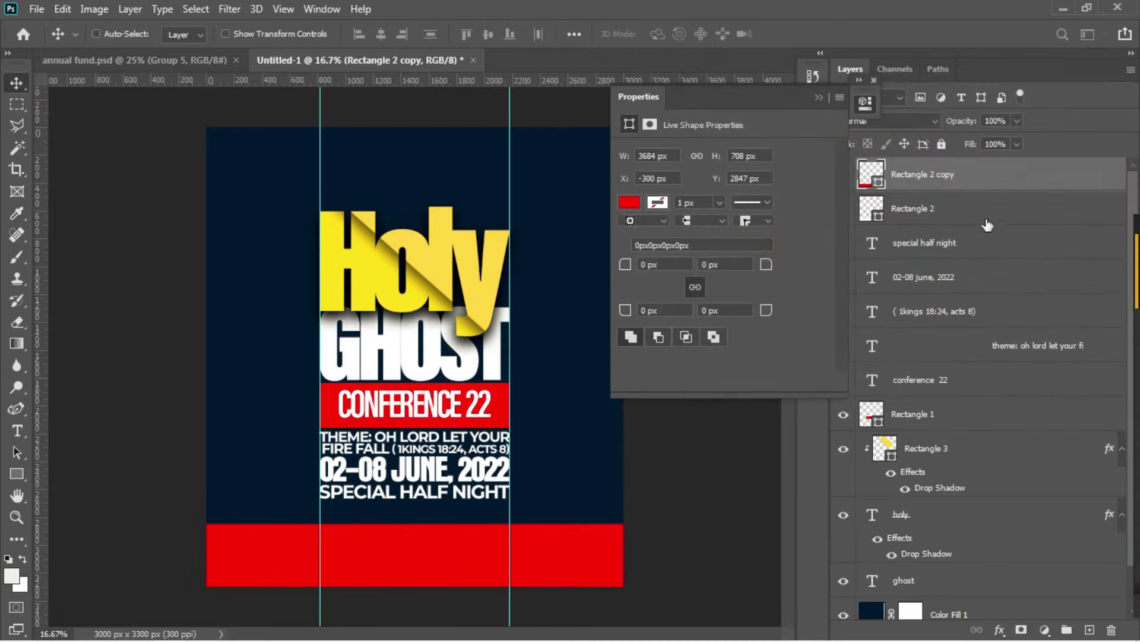
- Clip the red copy to the white band and shift it left so it covers slightly less than half the band
right_click(979, 180)
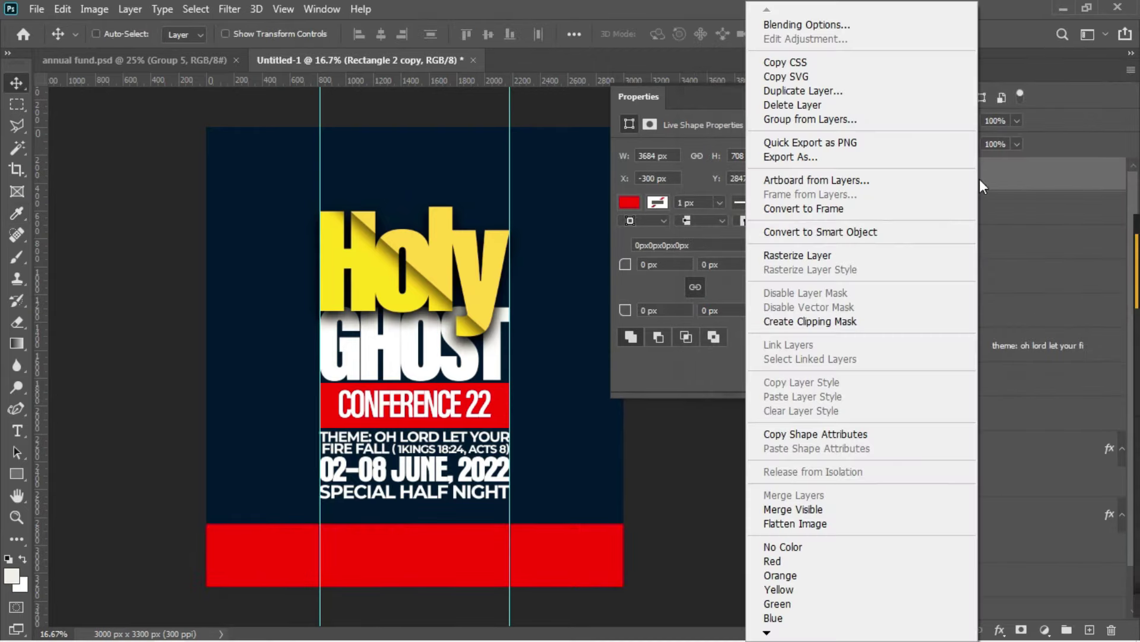
click(832, 322)
drag(451, 539, 196, 537)
drag(295, 554, 255, 550)
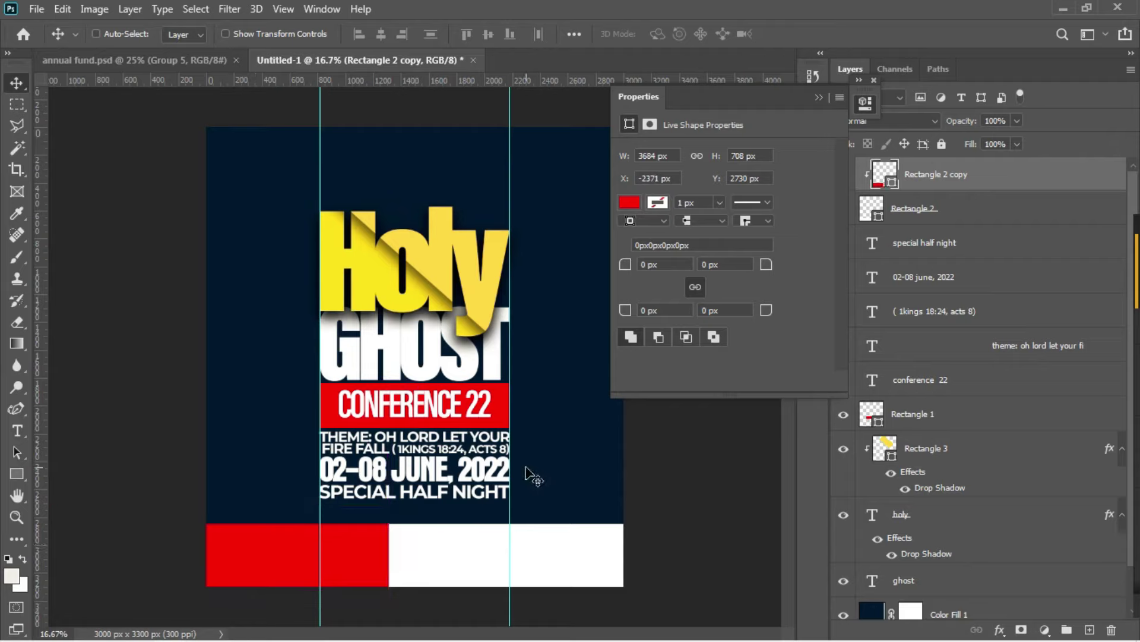
- Paste COME ONE COME ALL as a new text layer over the bottom band and color it with the navy sampled from the background
key(t)
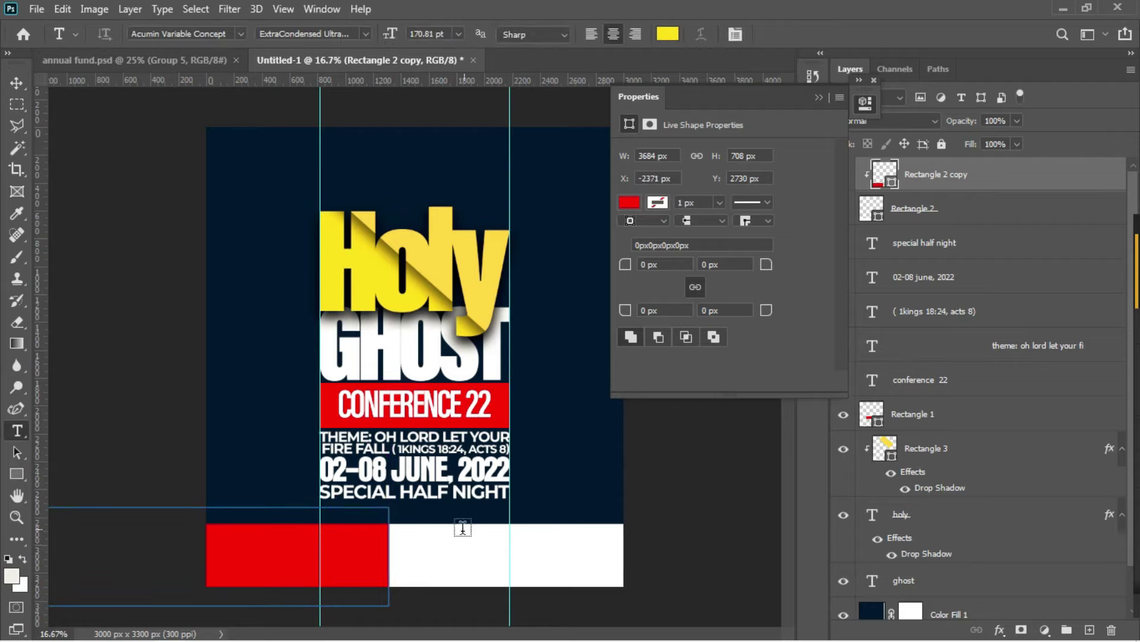
click(443, 551)
key(ctrl+v)
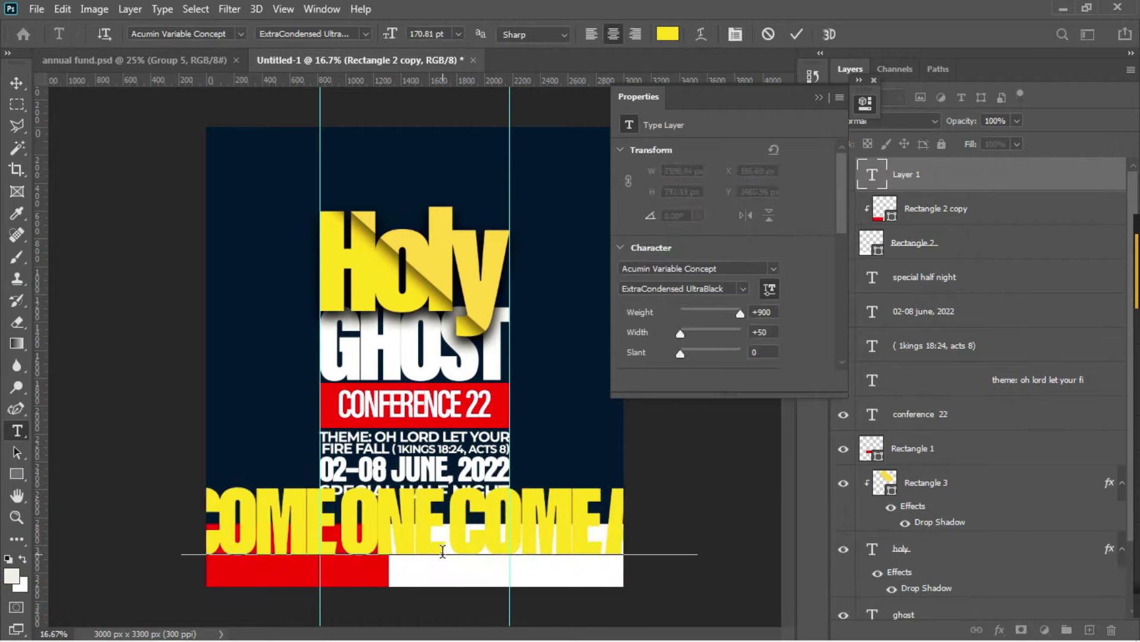
key(ctrl+a)
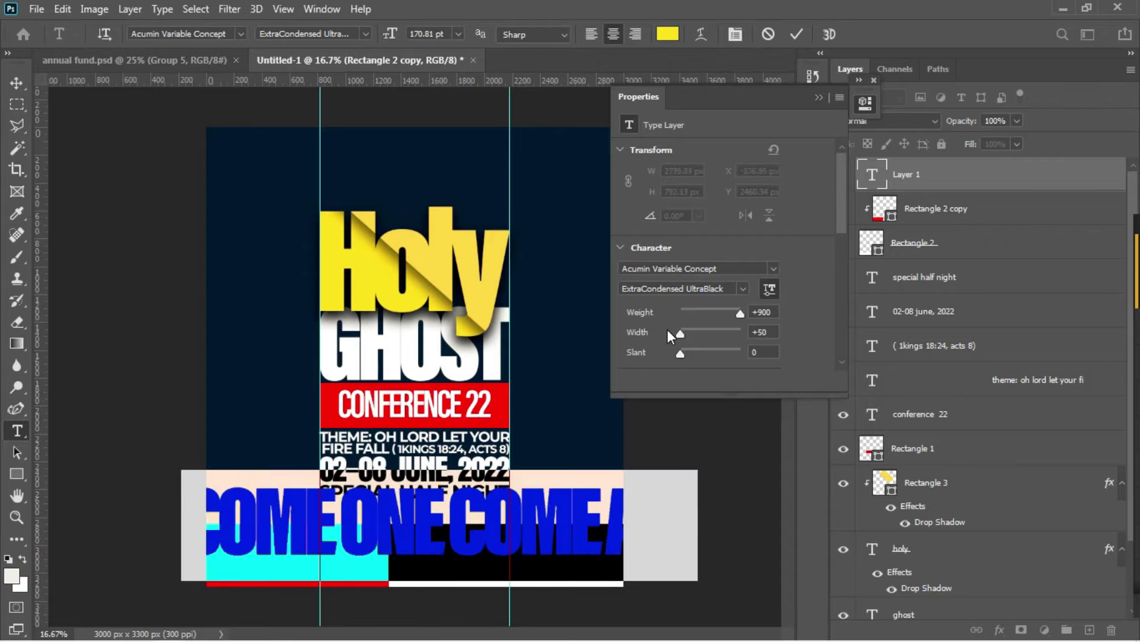
click(815, 97)
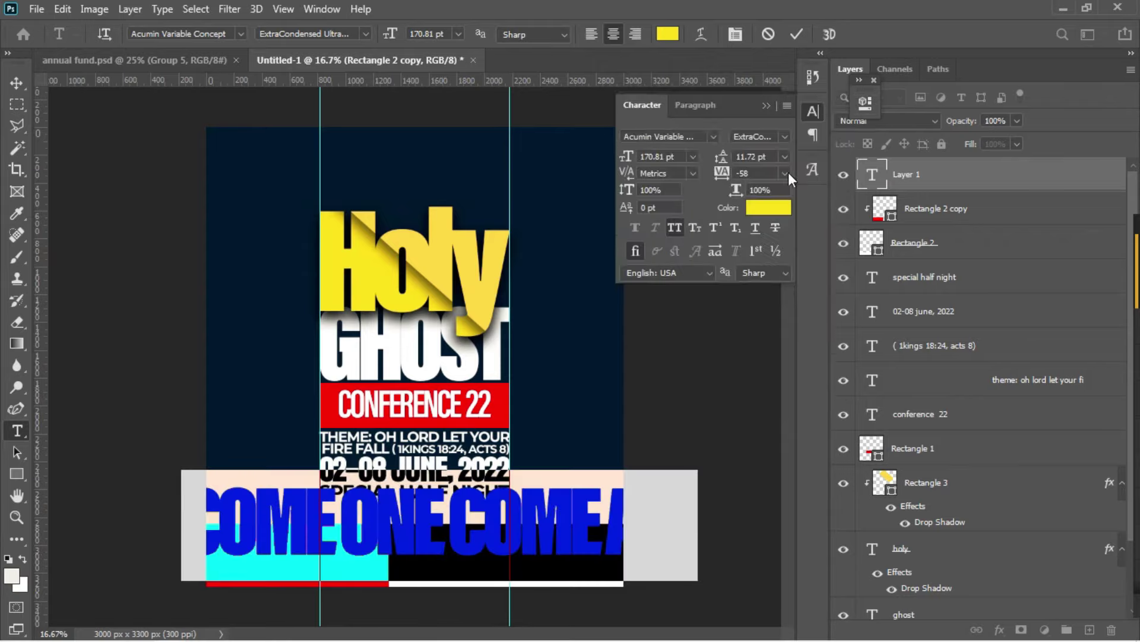
click(769, 205)
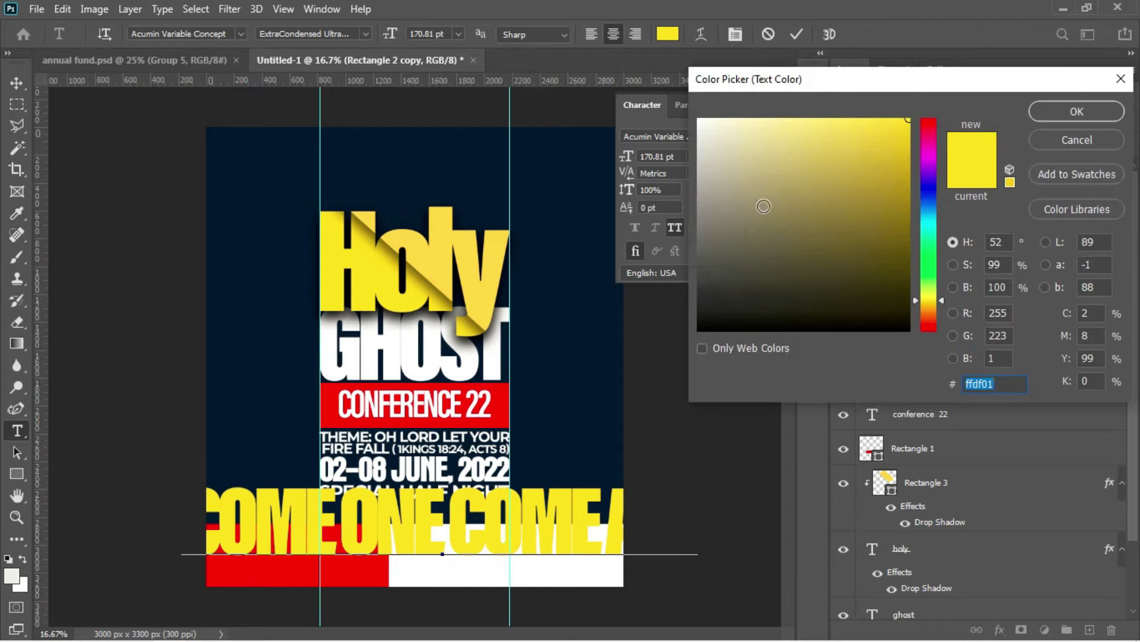
click(585, 298)
click(1054, 112)
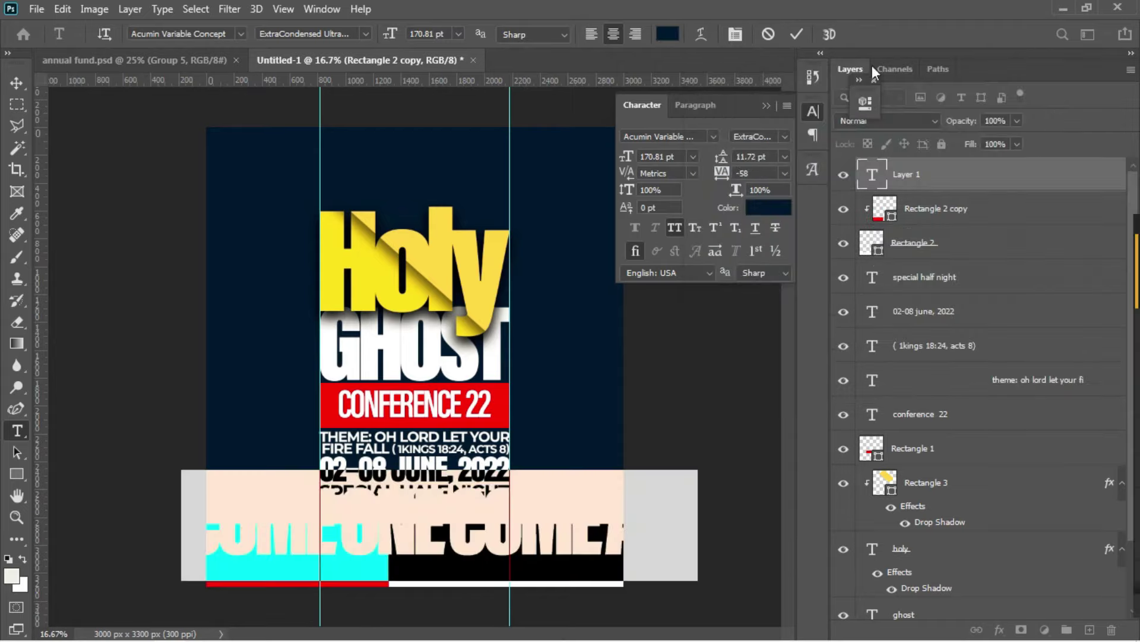
- Set the COME ONE COME ALL text to Aurora BdCn BT Bold at about 47.81 pt and center it on the band's white part
click(713, 137)
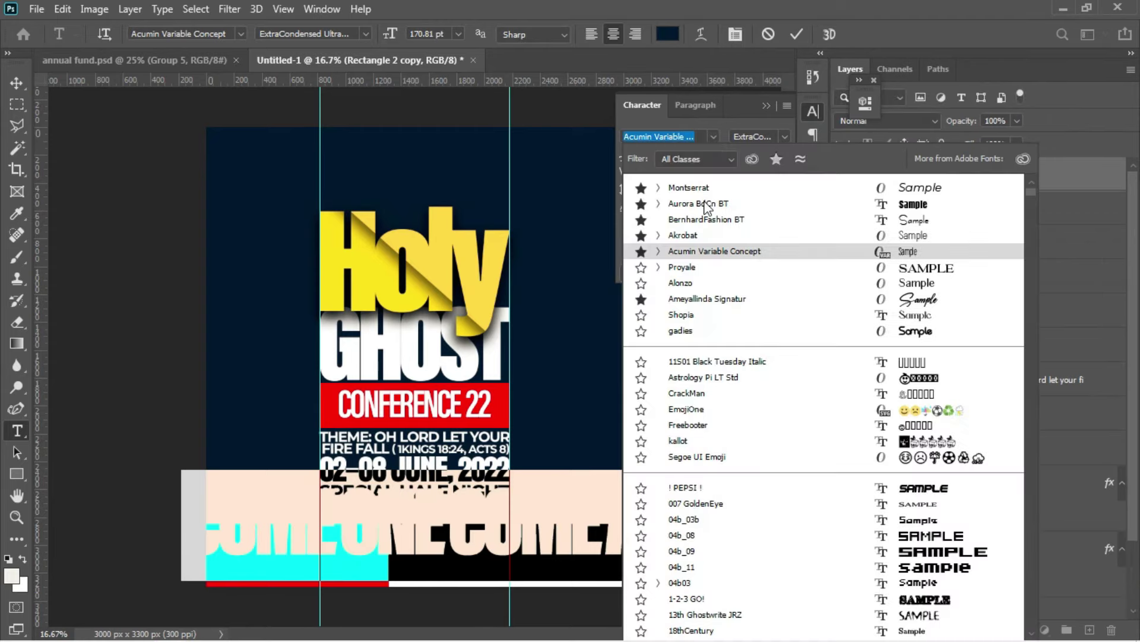
key(Up)
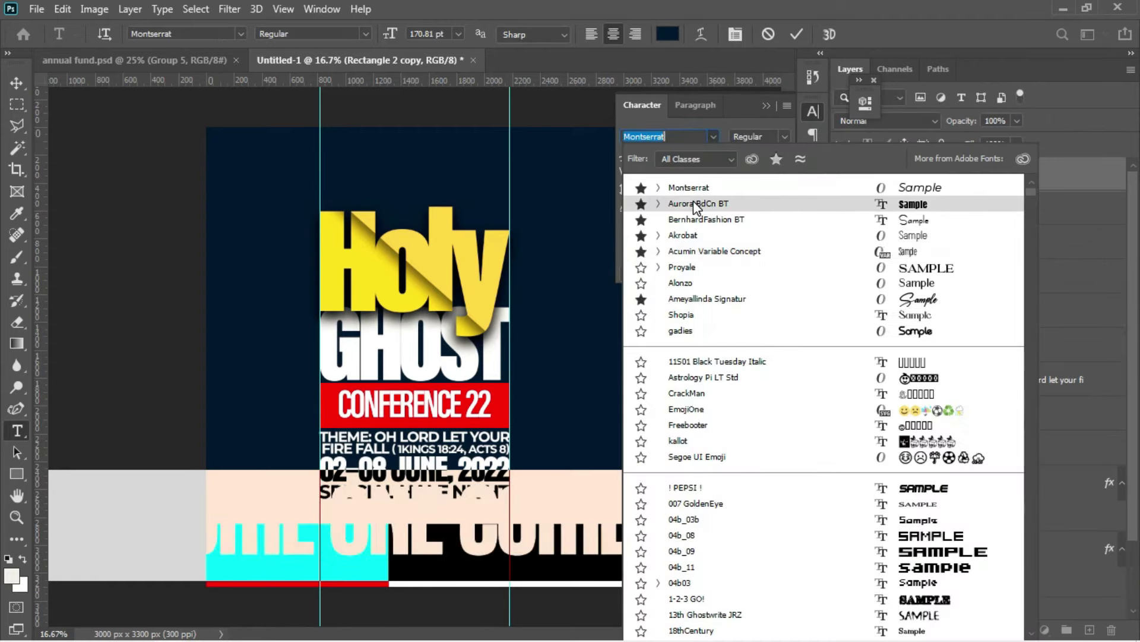
click(694, 202)
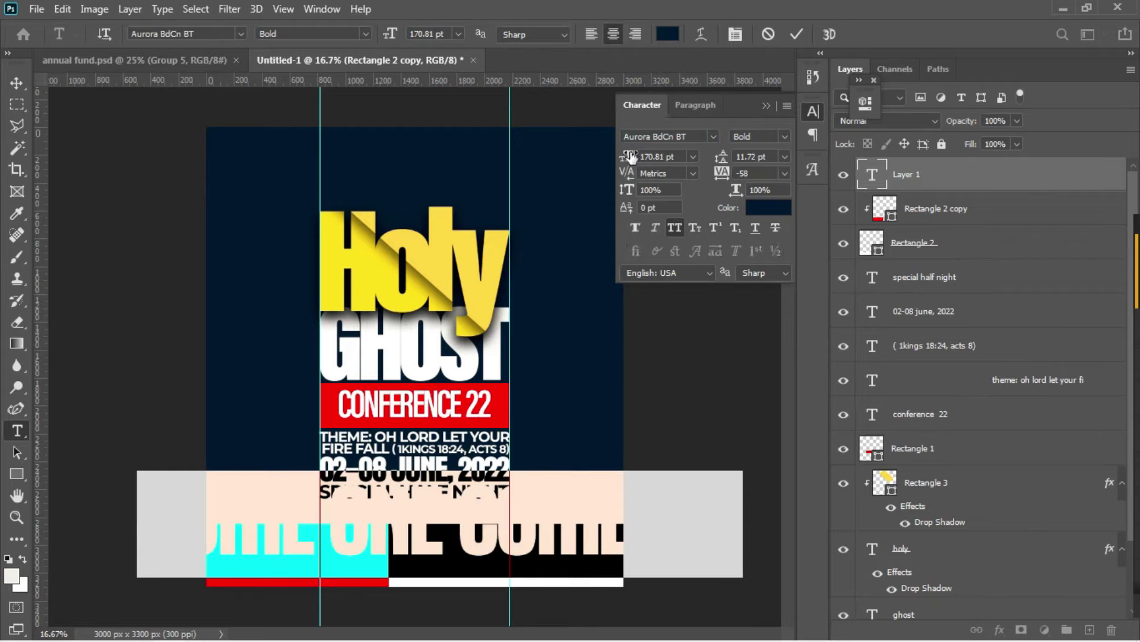
drag(627, 156, 528, 169)
click(798, 35)
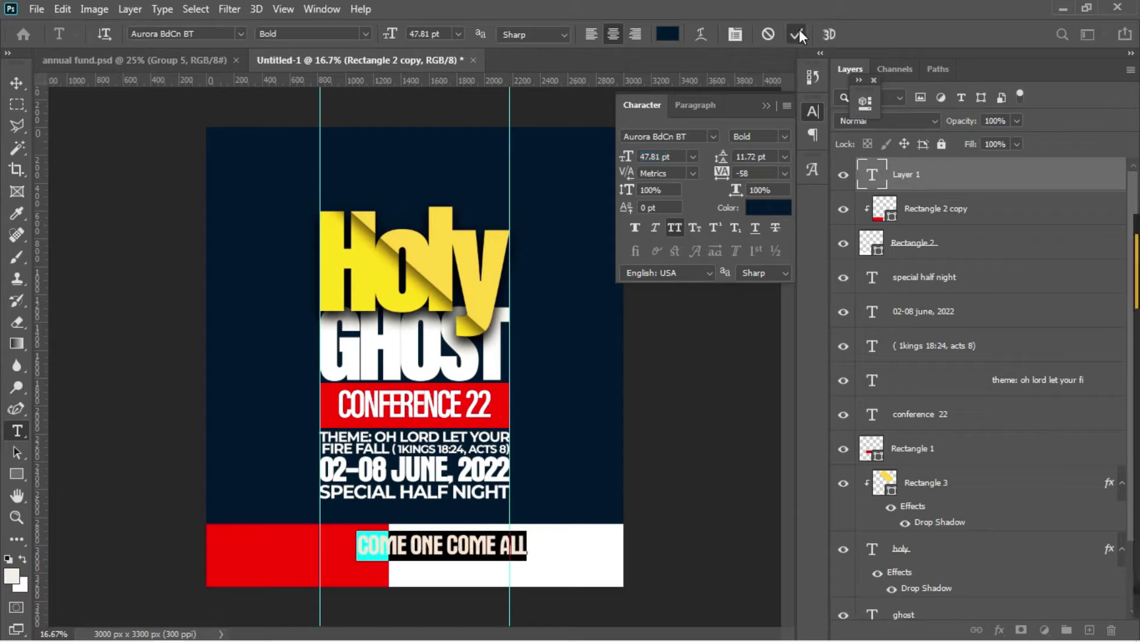
click(17, 82)
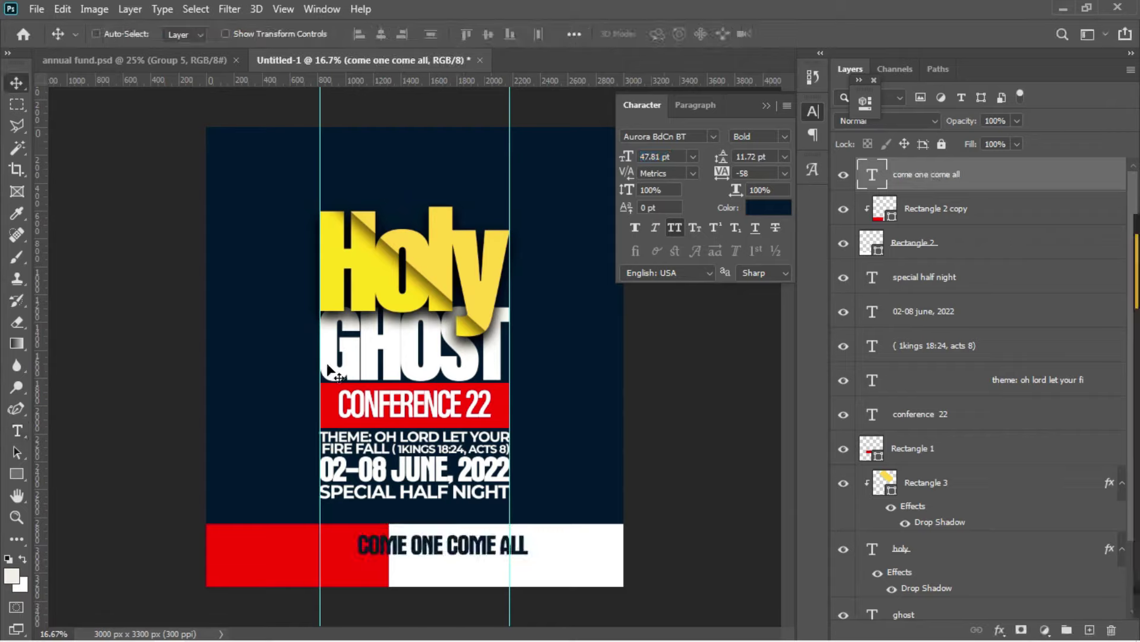
drag(440, 540, 496, 547)
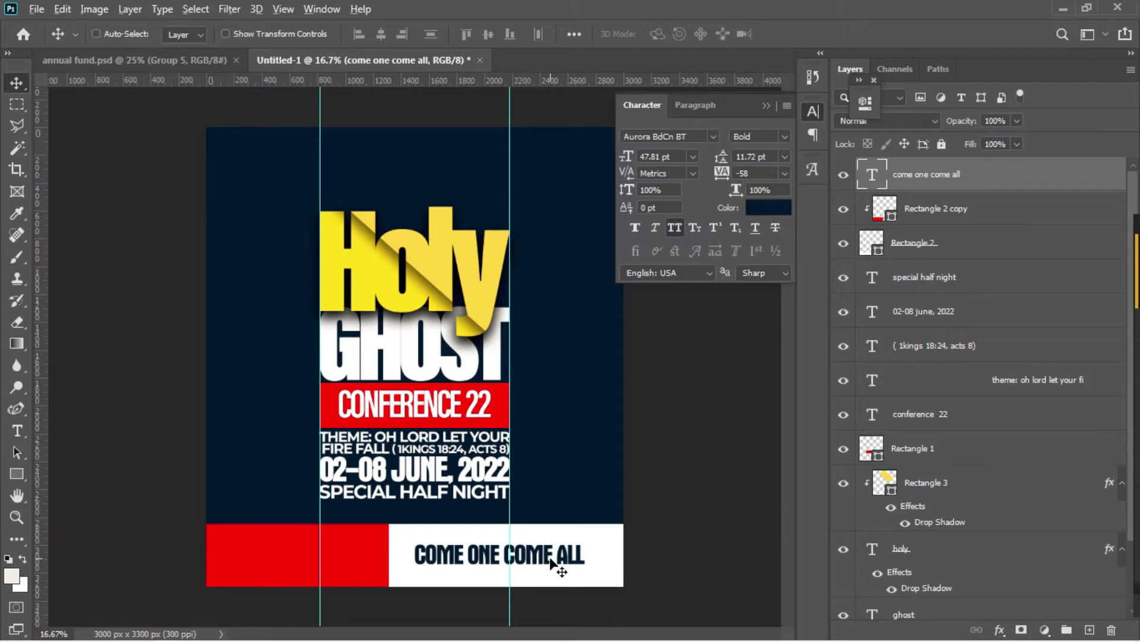
- Duplicate the COME ONE COME ALL text onto the red part of the band and clear the copy's wording
drag(552, 563, 351, 557)
key(t)
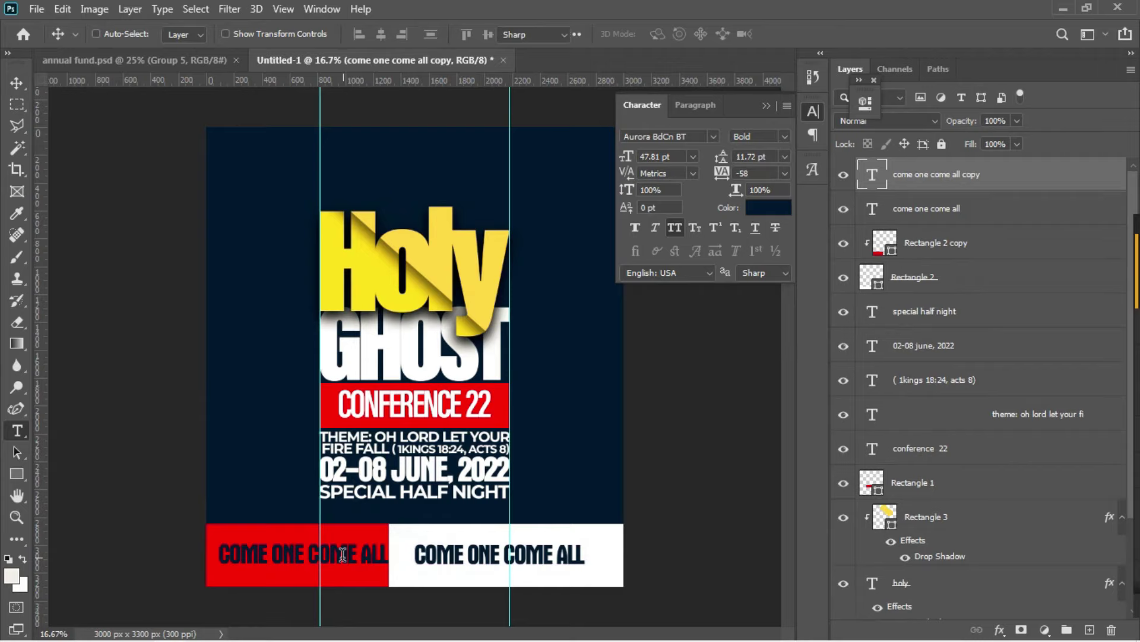
click(343, 554)
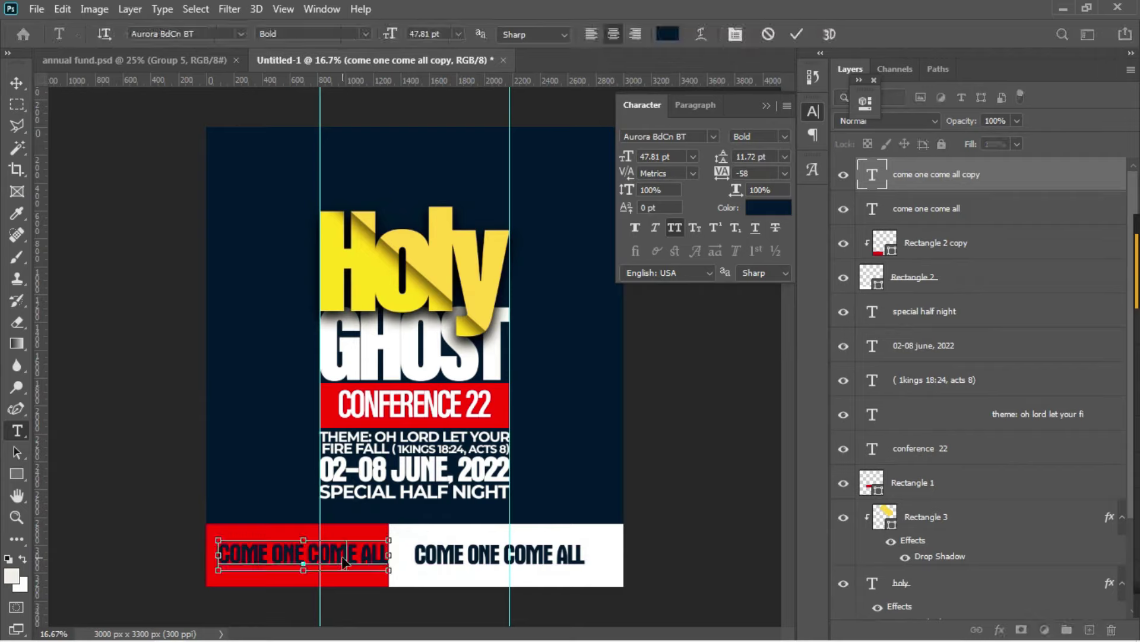
key(ctrl+a)
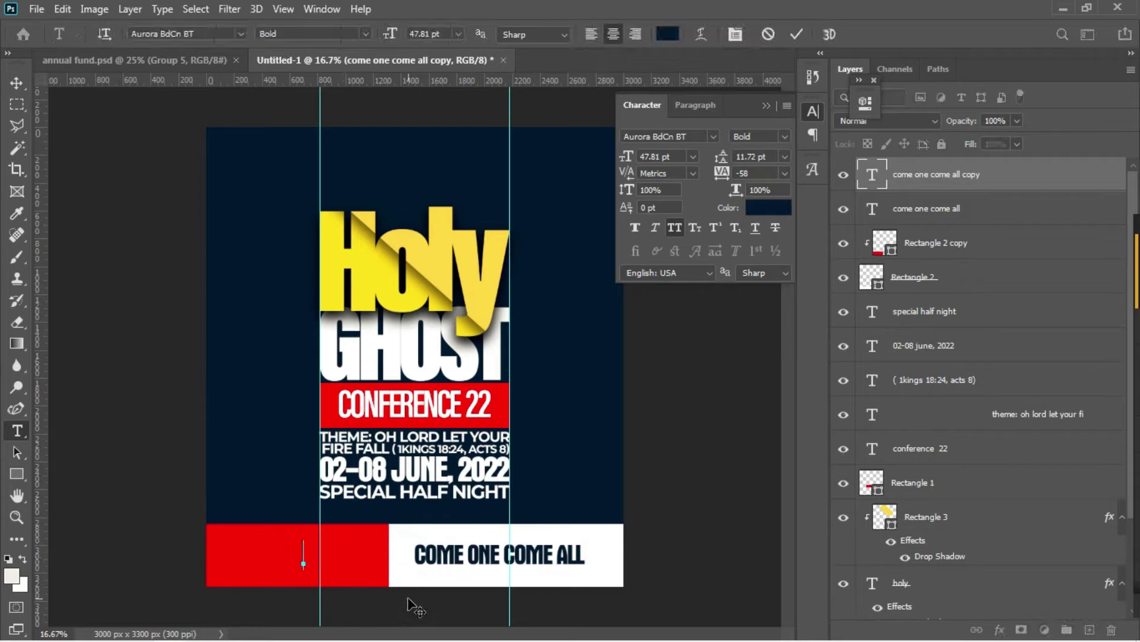
key(BackSpace)
- Copy SHARE THIS from the Notepad text and paste it into the emptied text layer on the red part
mouse_move(328, 633)
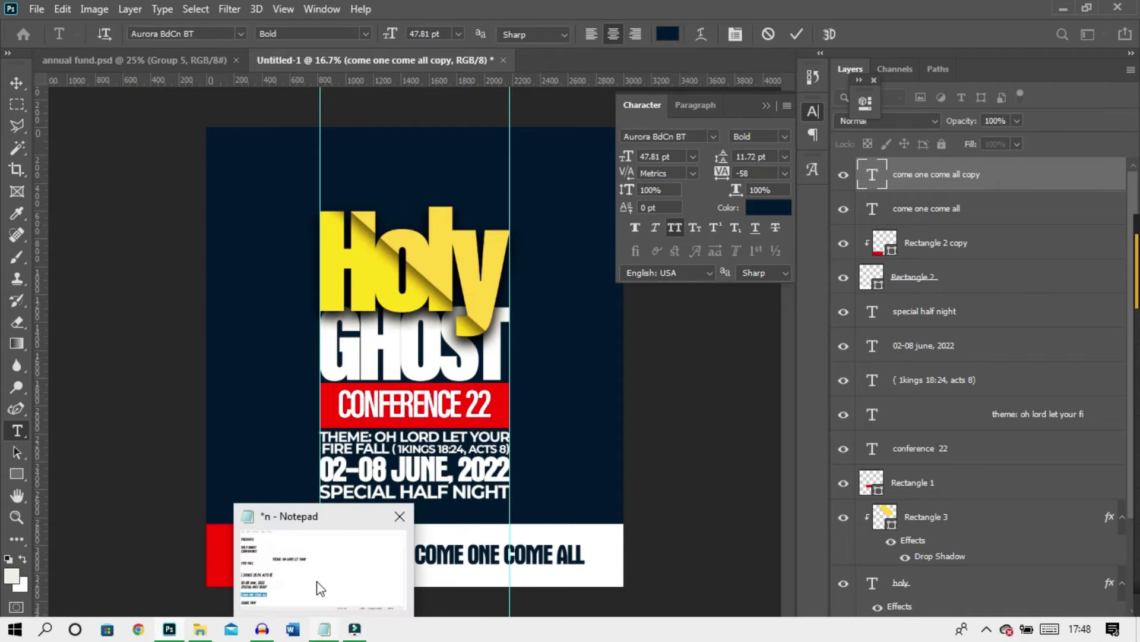
click(318, 581)
click(398, 431)
drag(399, 429, 297, 432)
key(ctrl+c)
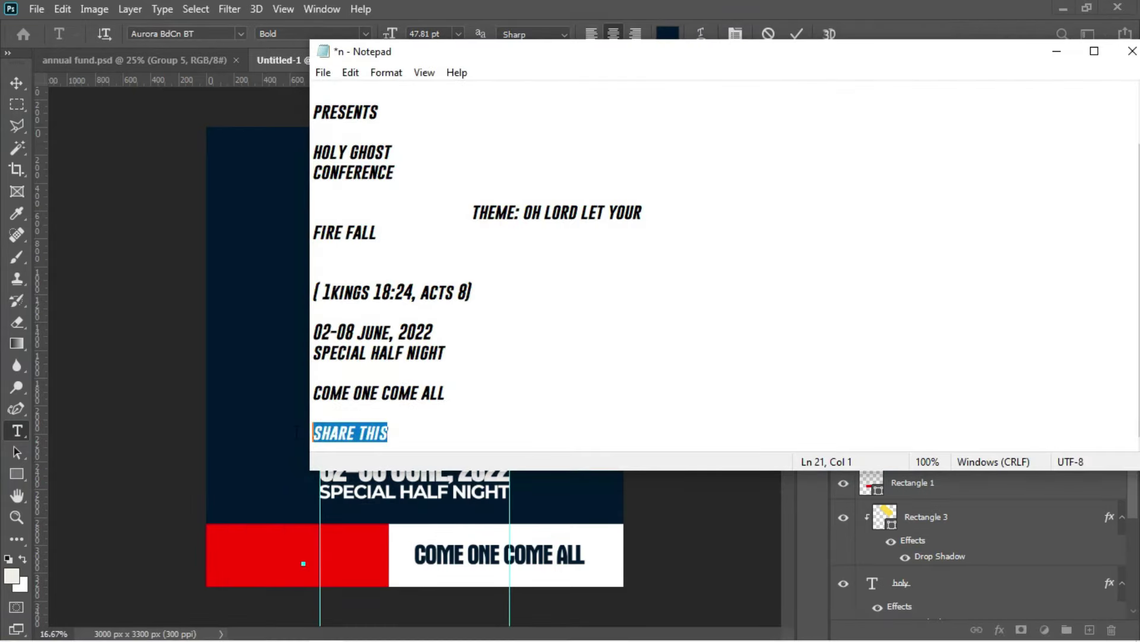
click(273, 424)
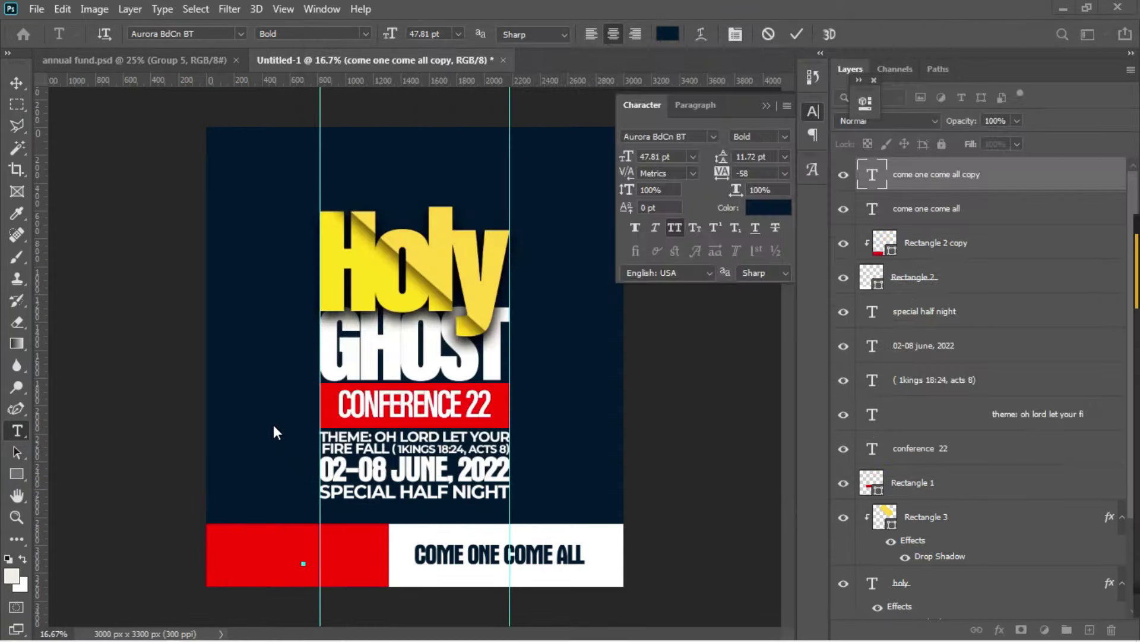
key(ctrl+v)
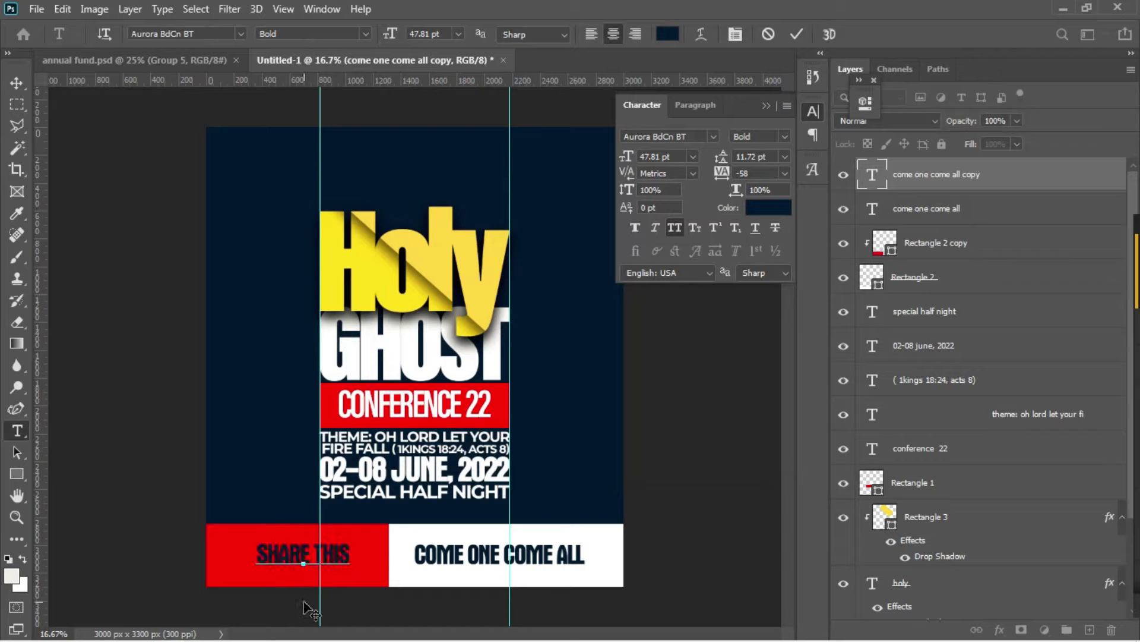
- Color the SHARE THIS text white, sampled from the band's white part, and commit the text edit
key(ctrl+a)
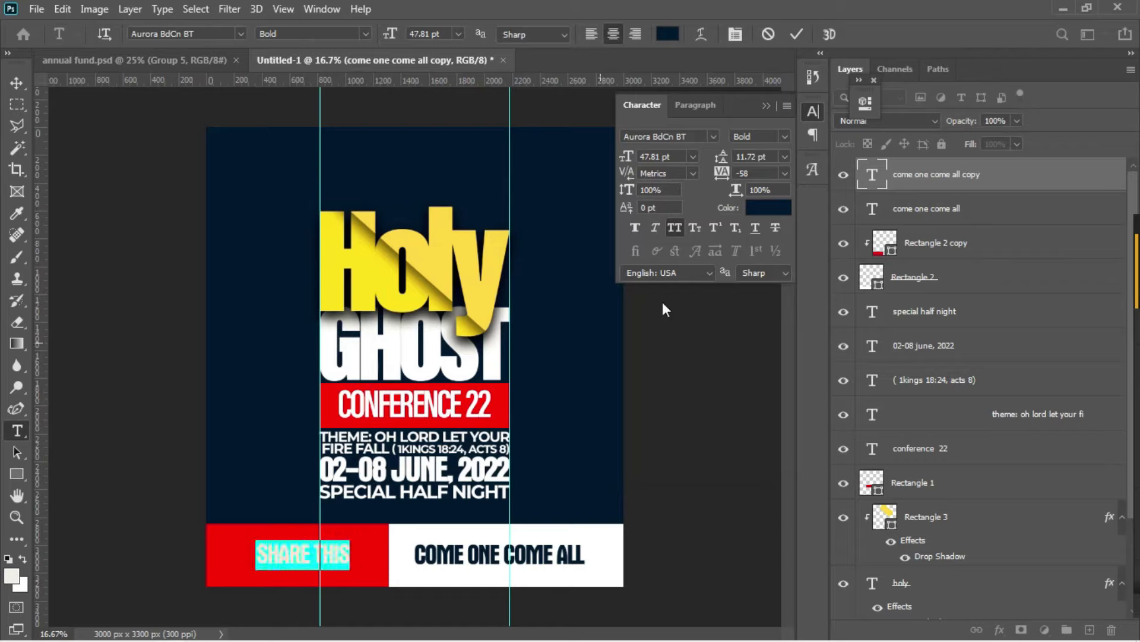
click(766, 208)
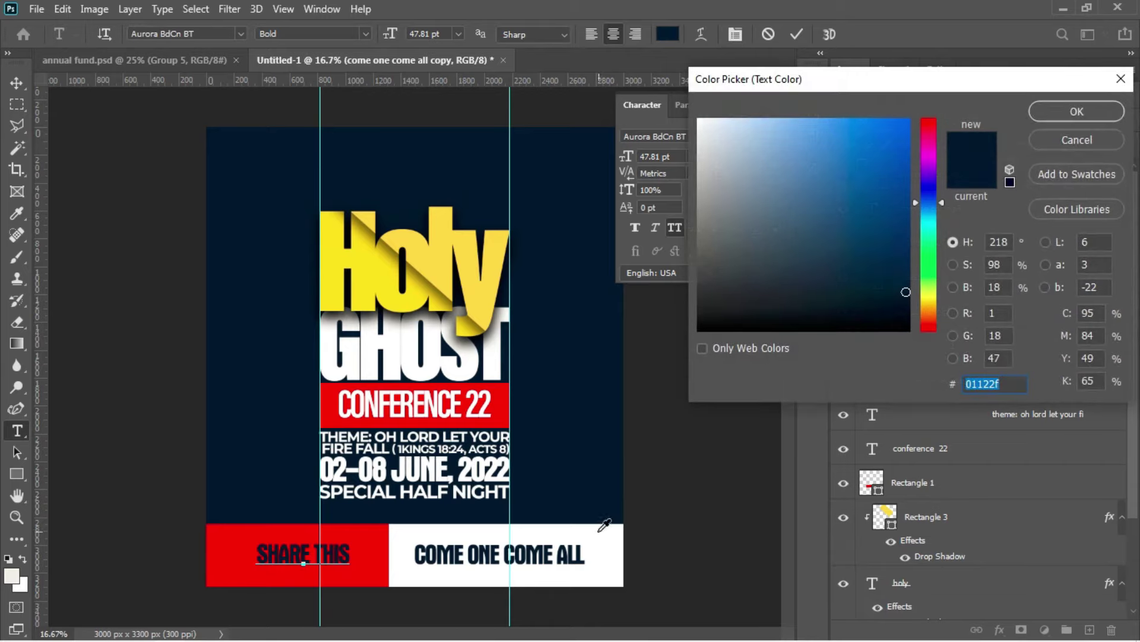
click(597, 536)
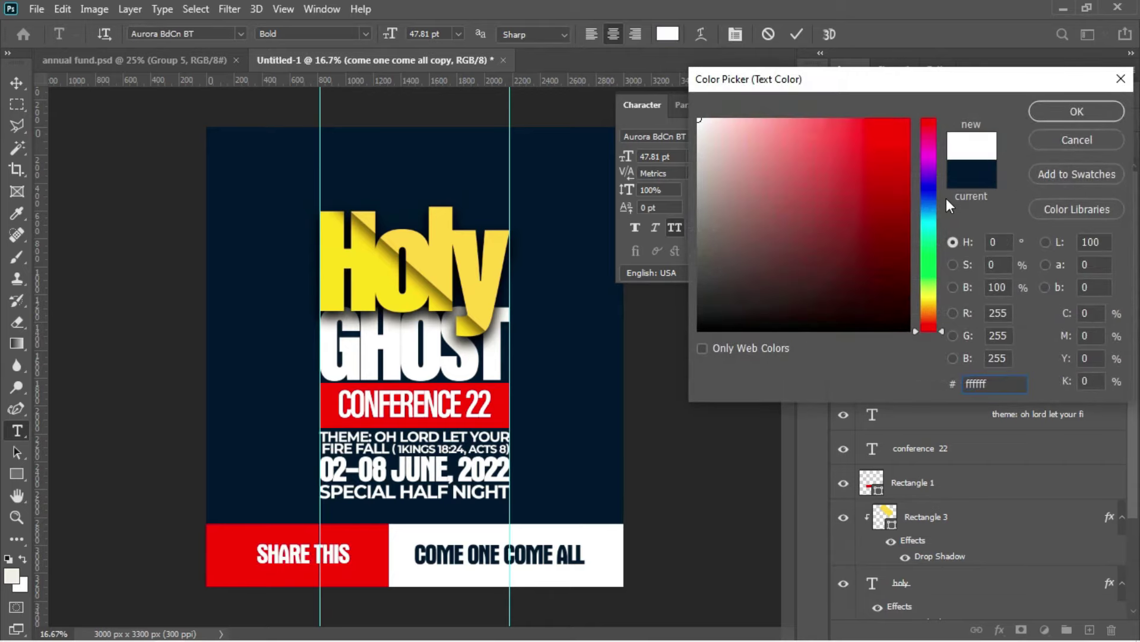
click(1077, 113)
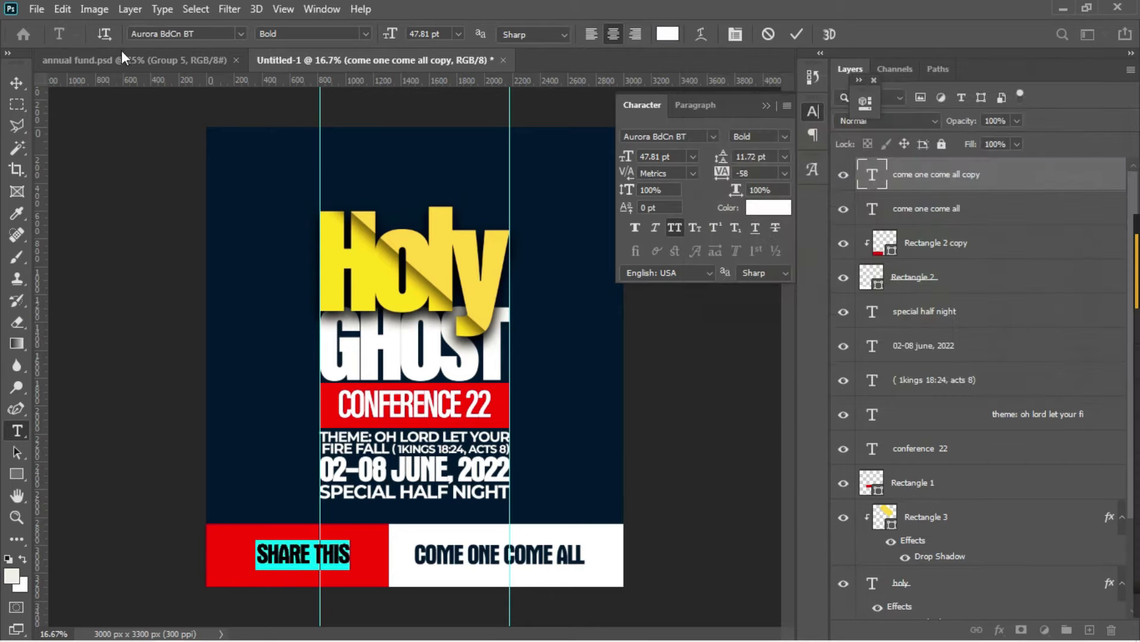
click(17, 81)
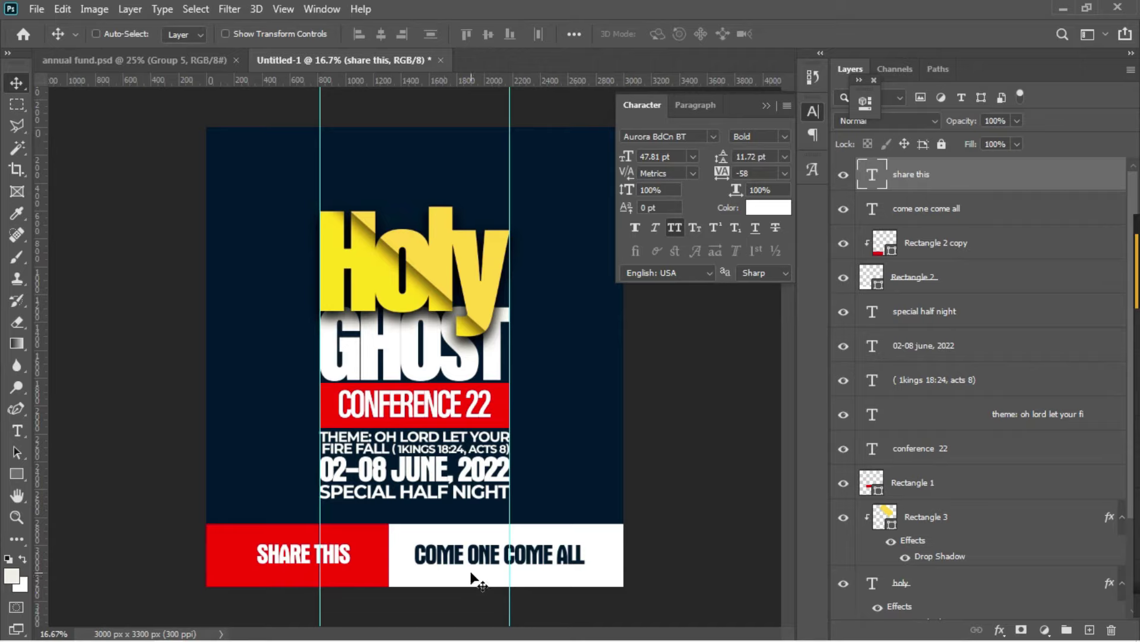
- Copy THE CHURCH OF PENTECOST from the Notepad text and paste it as a new text layer above the Holy title
mouse_move(363, 640)
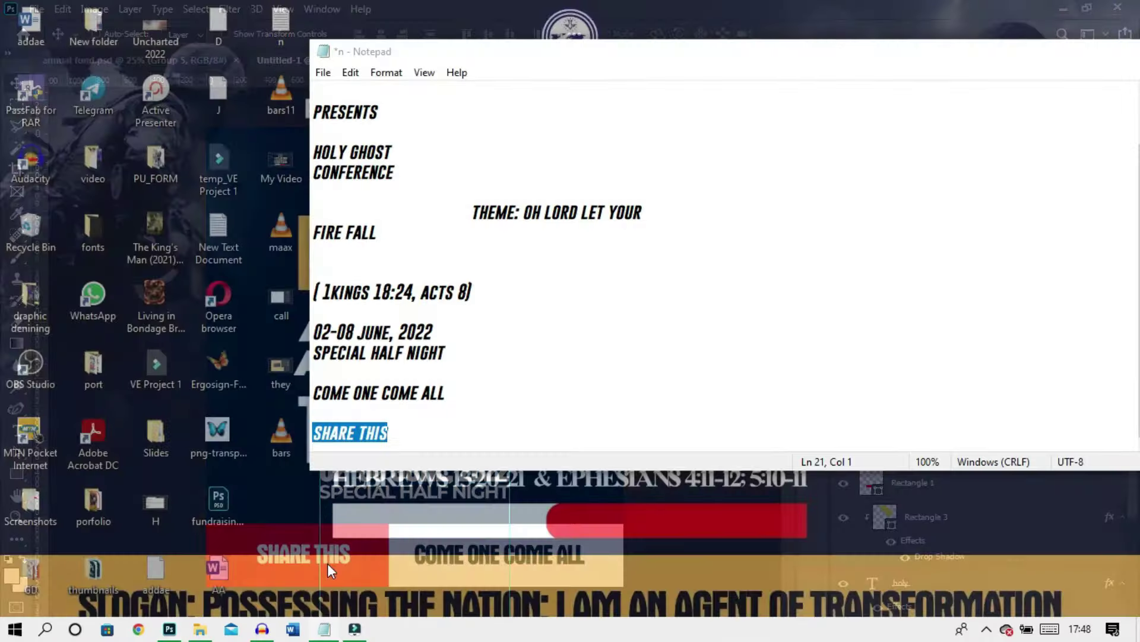
click(326, 567)
scroll(479, 348, up, 1)
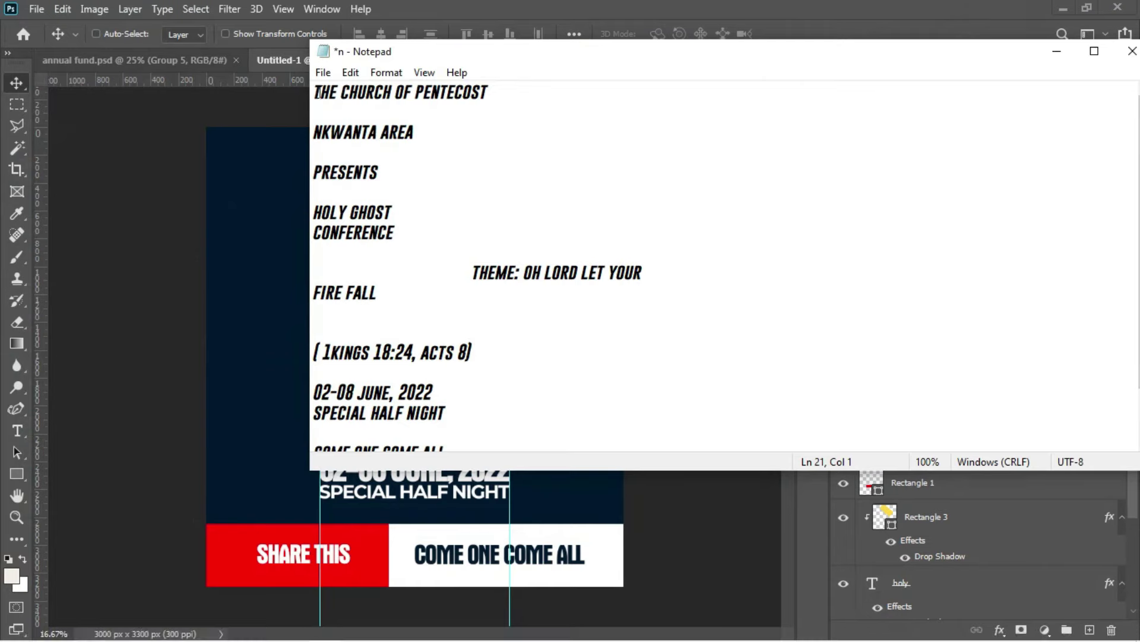
drag(315, 91, 530, 107)
key(ctrl+c)
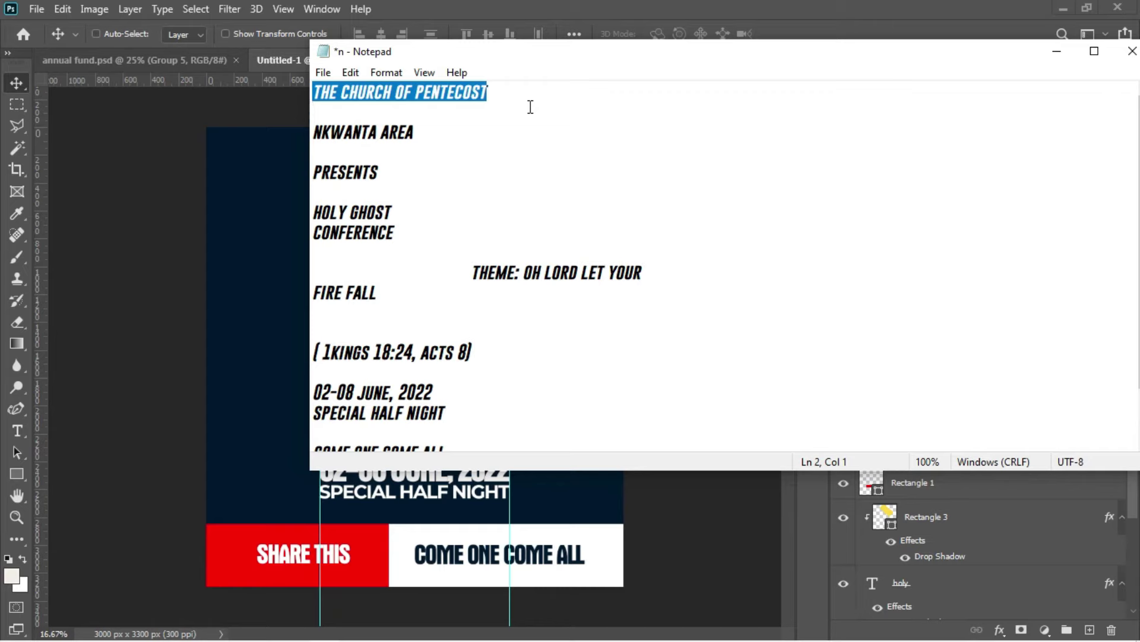
click(247, 261)
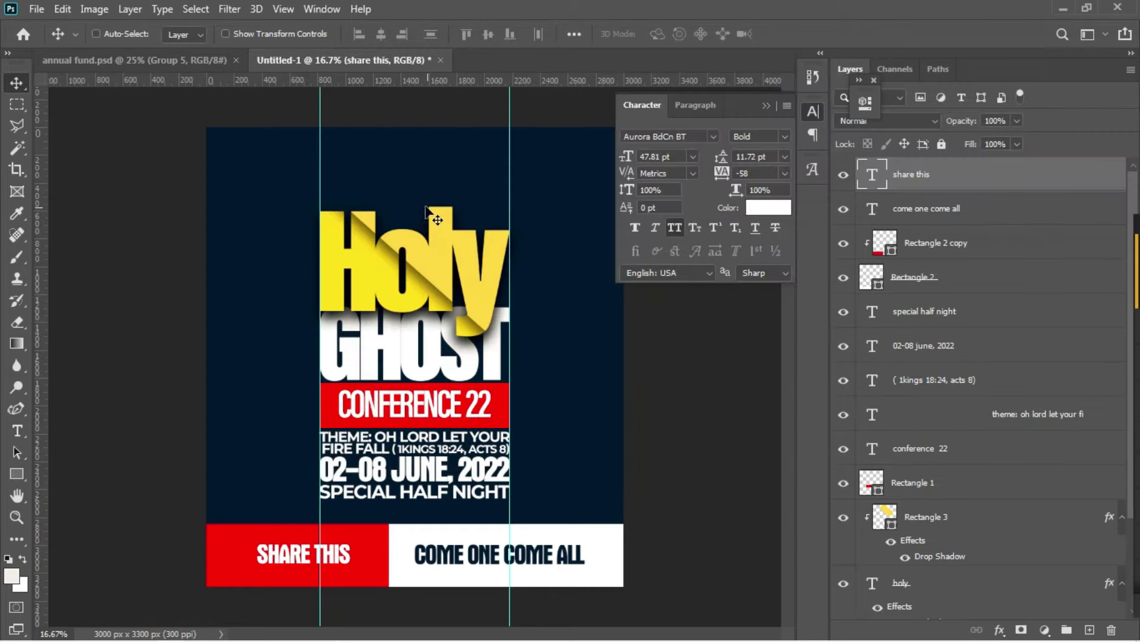
key(t)
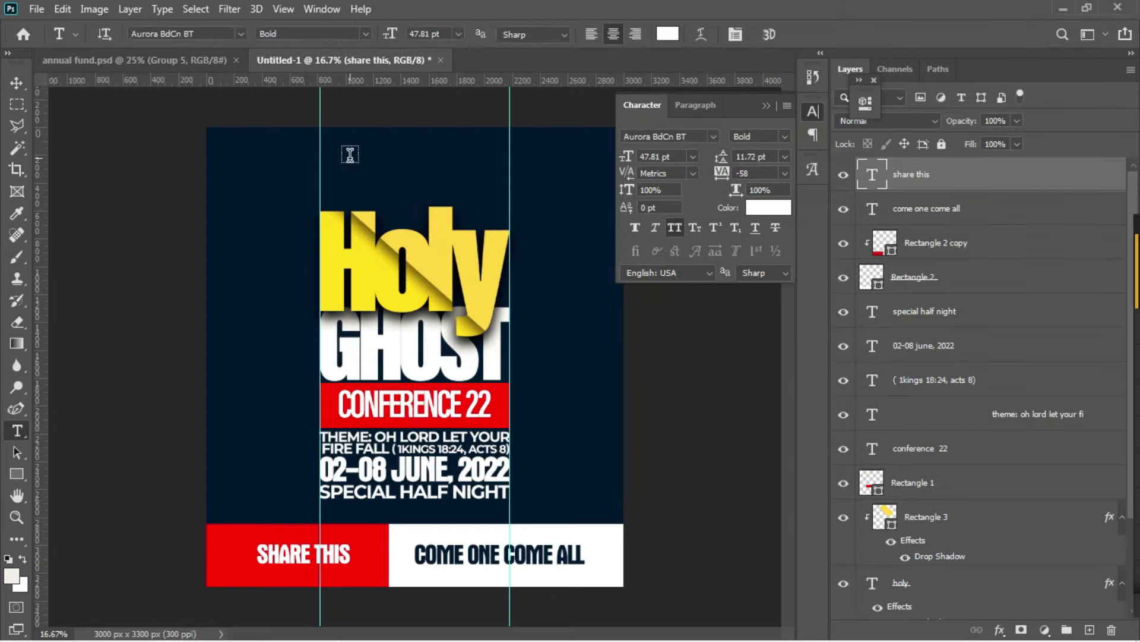
click(350, 153)
key(BackSpace)
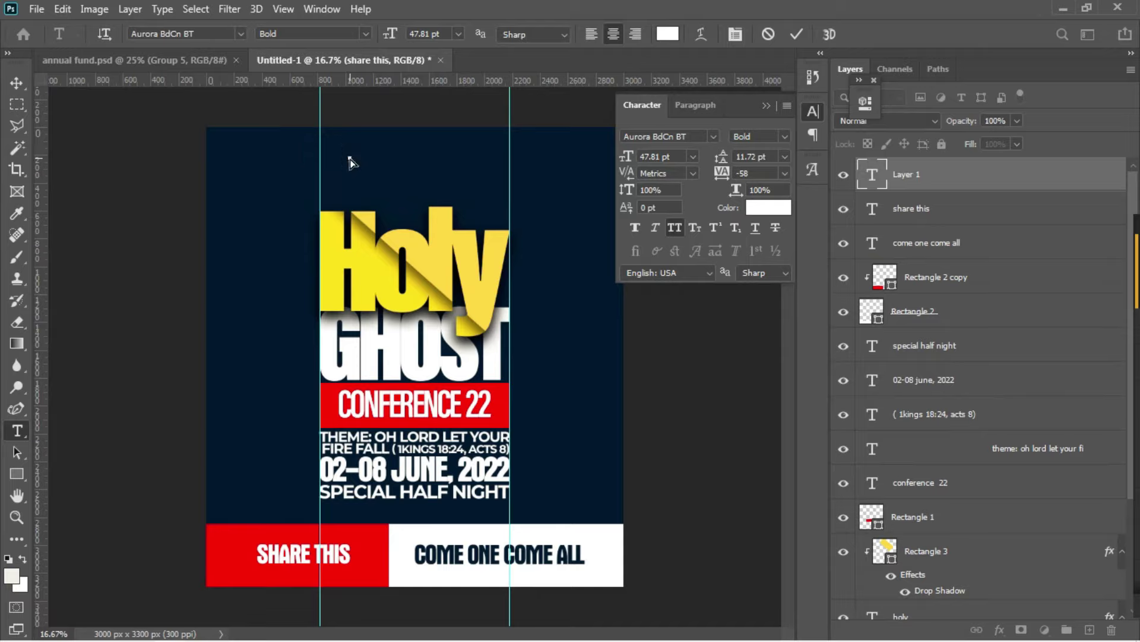
key(ctrl+v)
- Set the THE CHURCH OF PENTECOST text to Akrobat Bold, trying the ExtraBold weight before returning to Bold
key(ctrl+a)
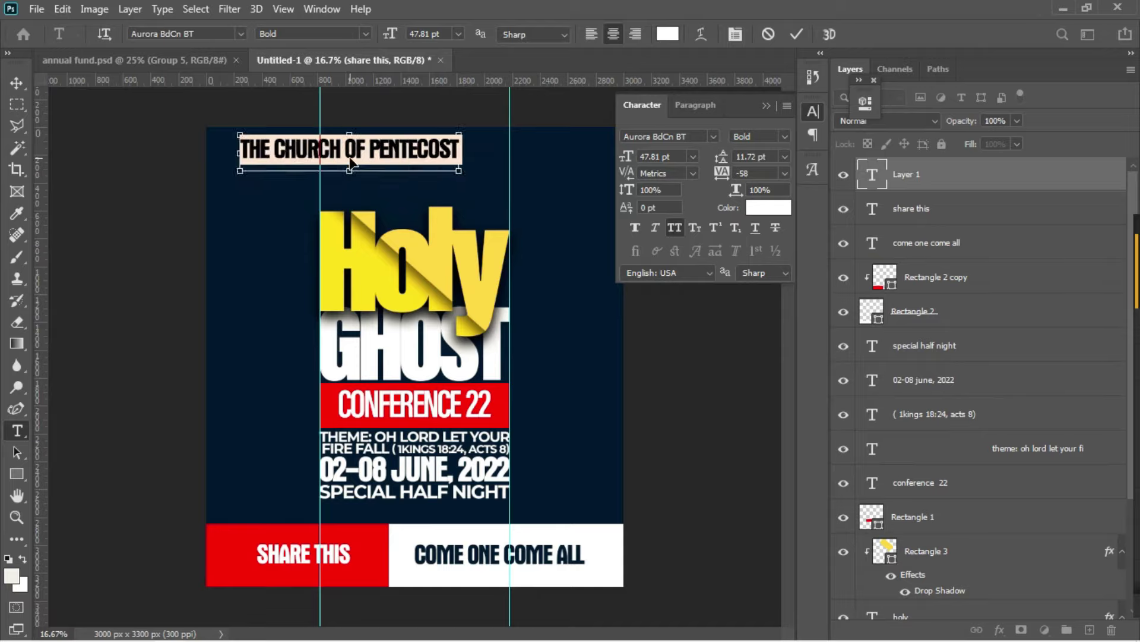
click(713, 136)
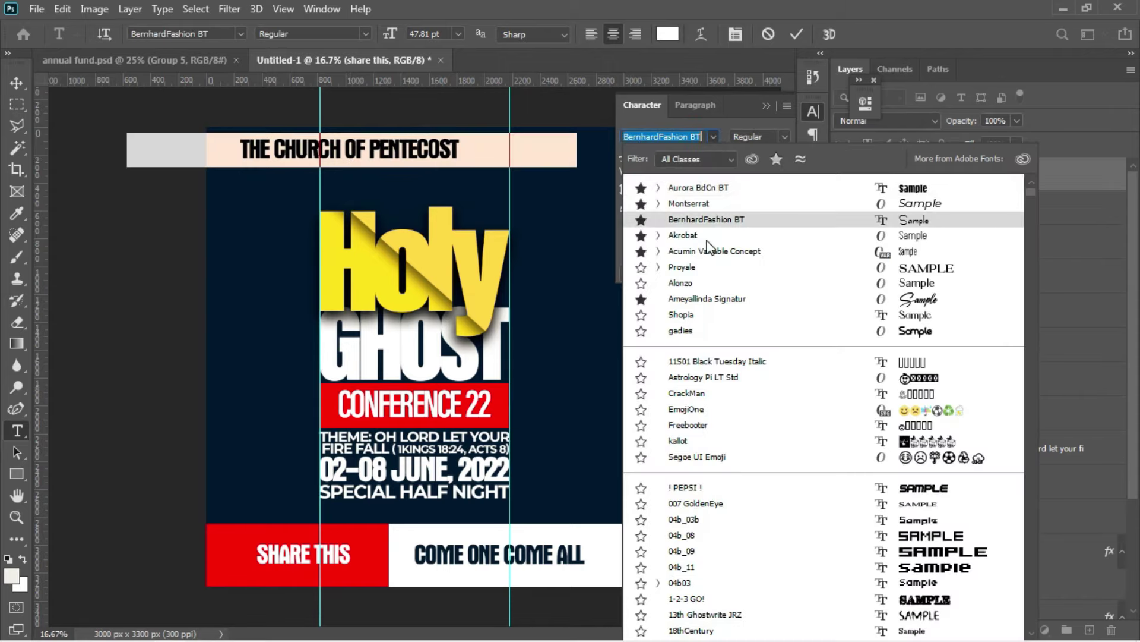
key(Escape)
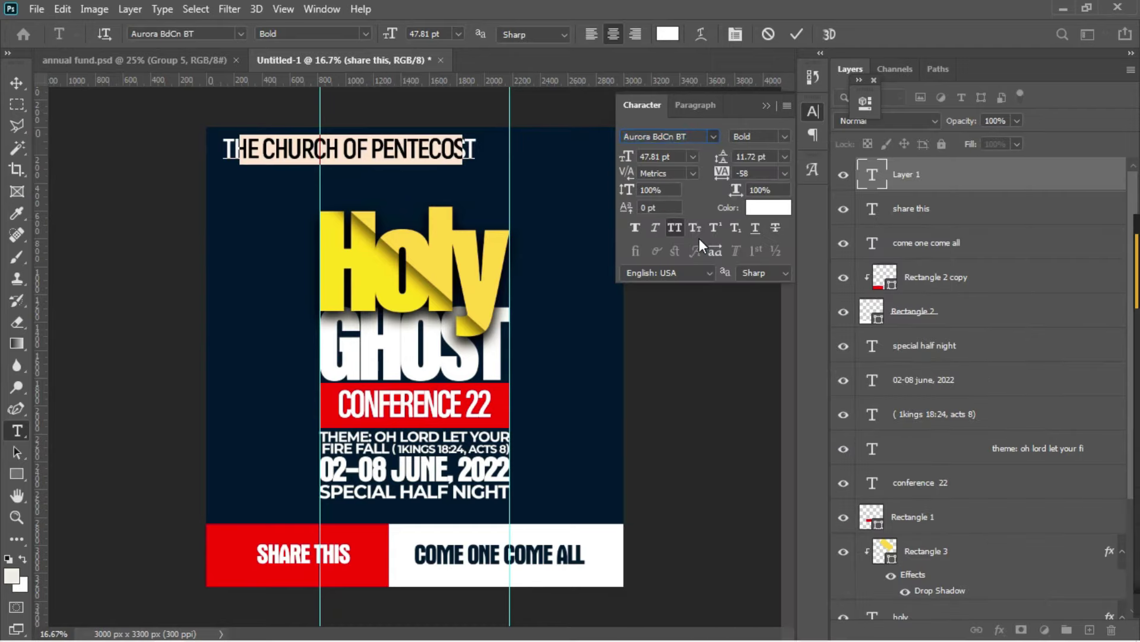
click(782, 139)
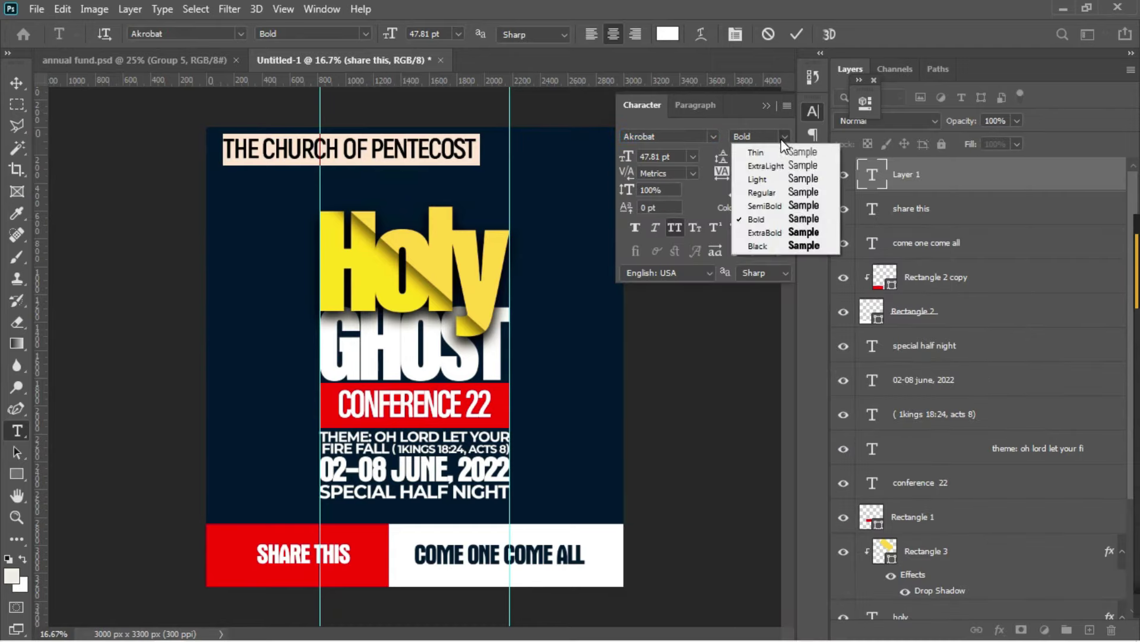
click(773, 236)
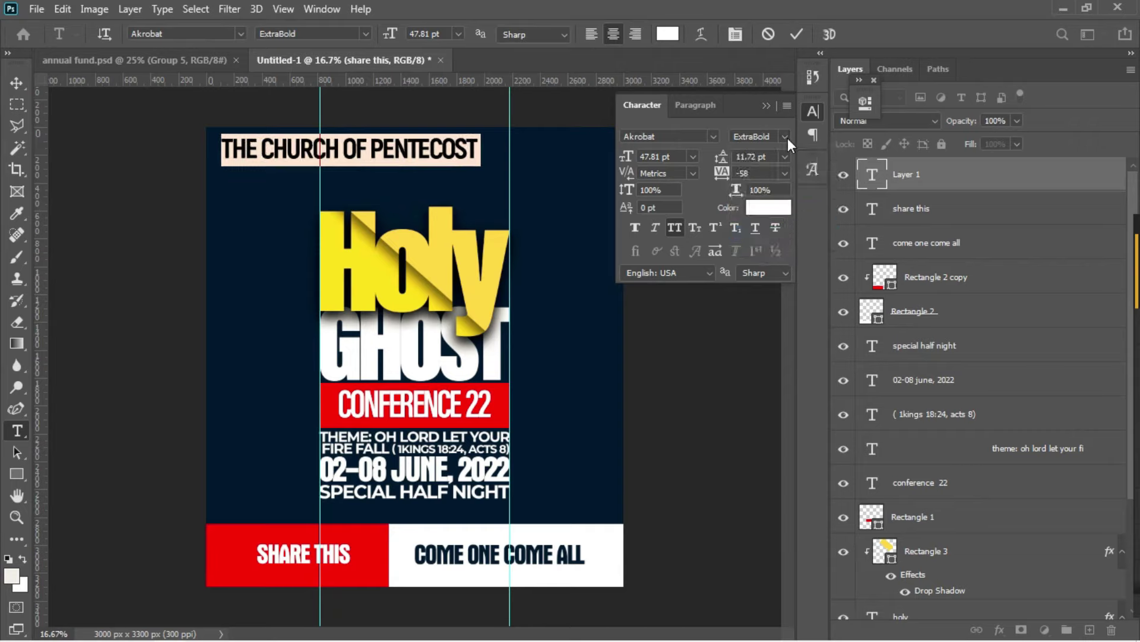
click(788, 138)
click(783, 219)
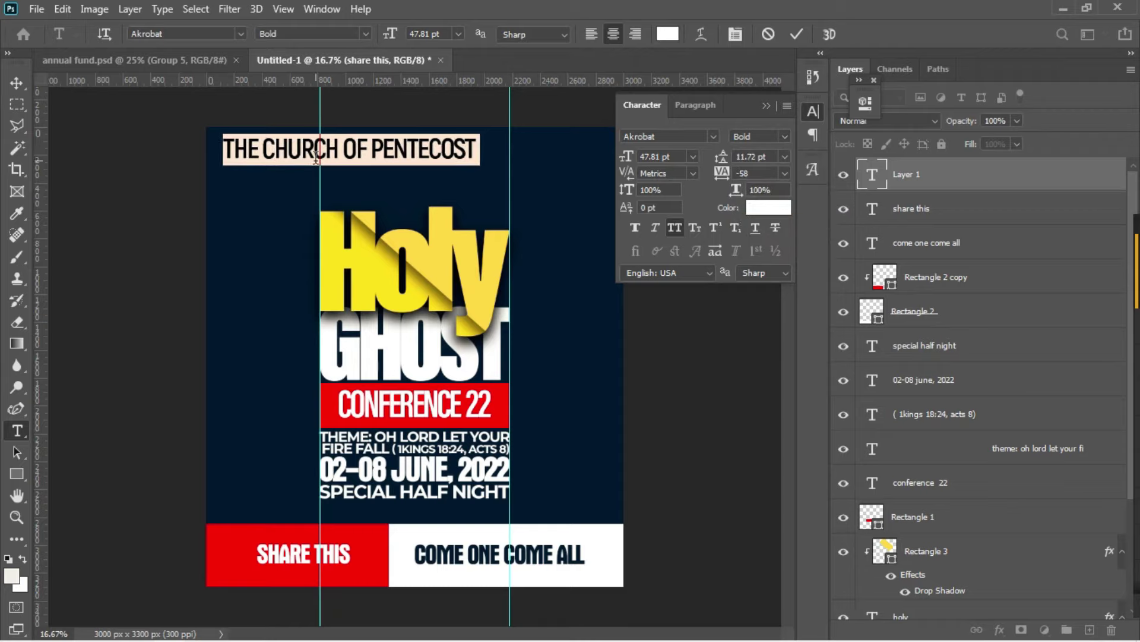
- Scale THE CHURCH OF PENTECOST down to about 35.5 pt and fit it between the two vertical guides above the title
click(16, 83)
drag(429, 158, 481, 145)
key(ctrl+t)
key(Return)
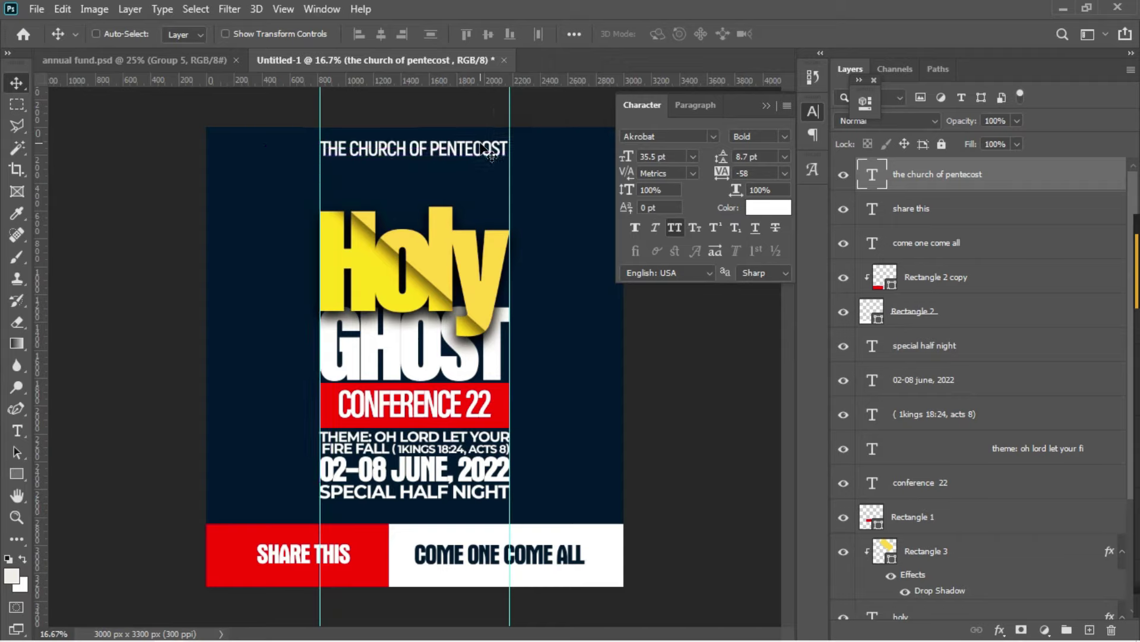
- Copy the NKWANTA AREA and PRESENTS lines from the Notepad text and paste them as a new text layer on the flyer
mouse_move(373, 637)
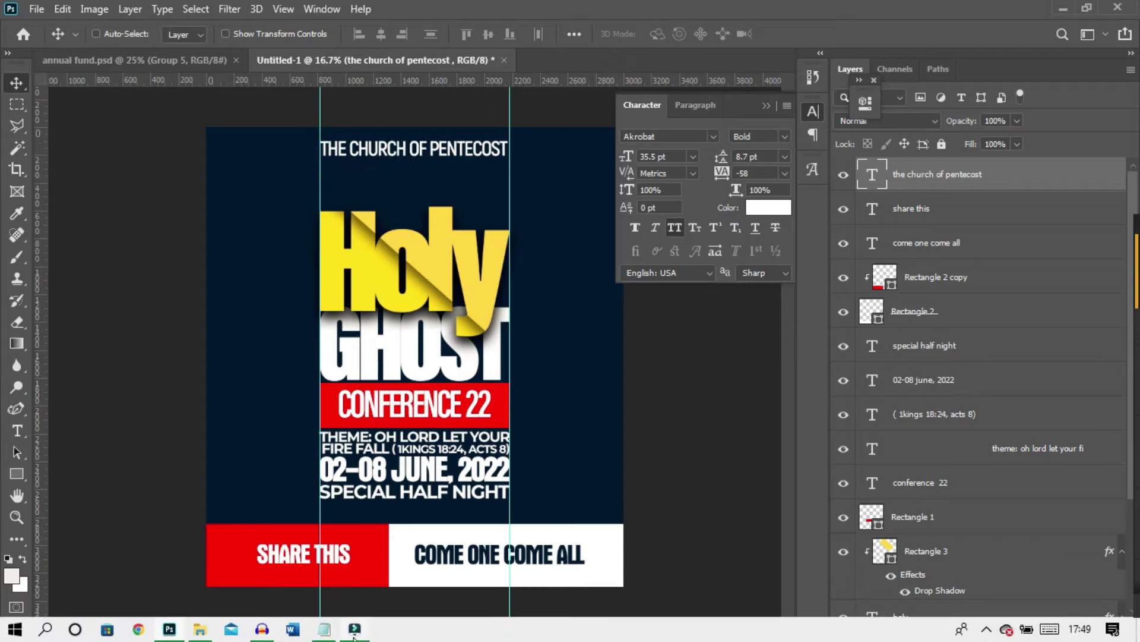
click(311, 591)
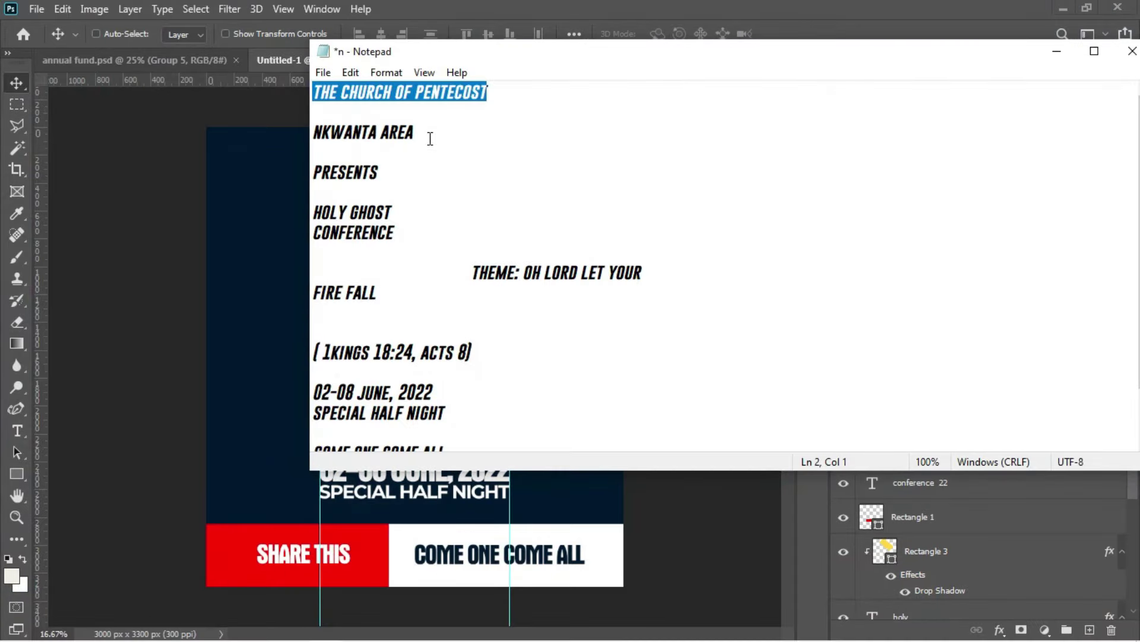
drag(314, 127, 405, 171)
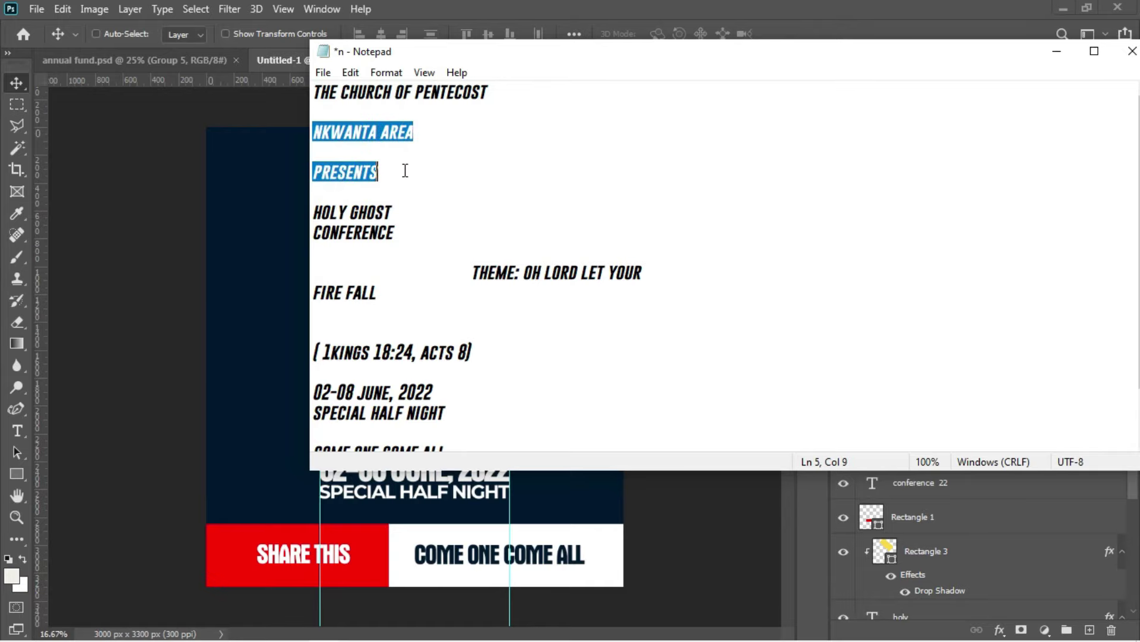
click(225, 227)
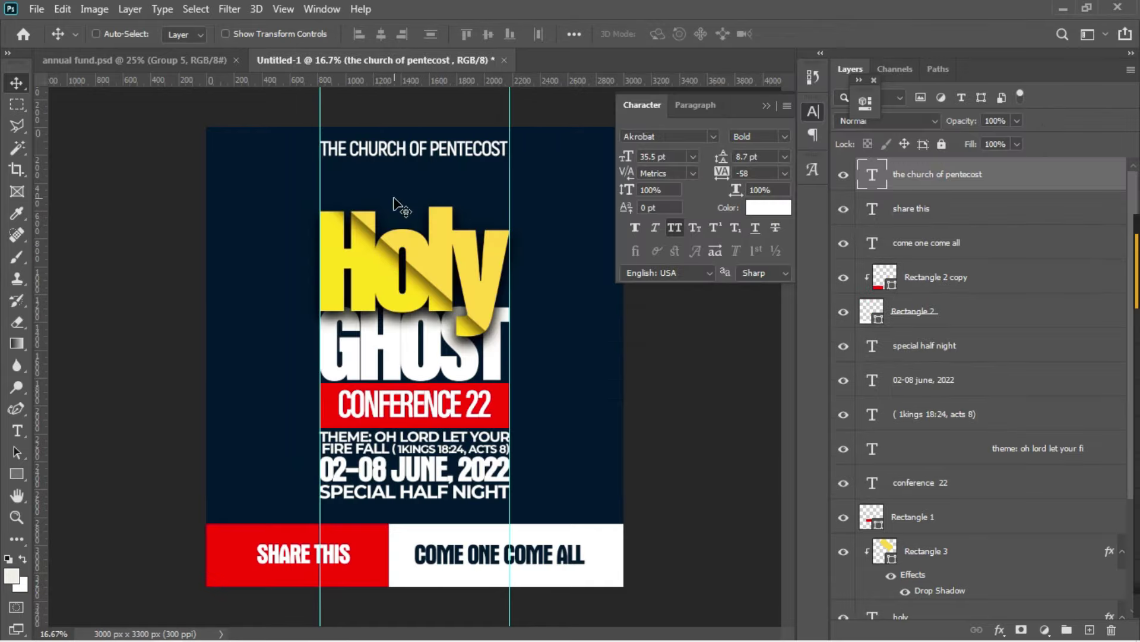
key(t)
click(376, 185)
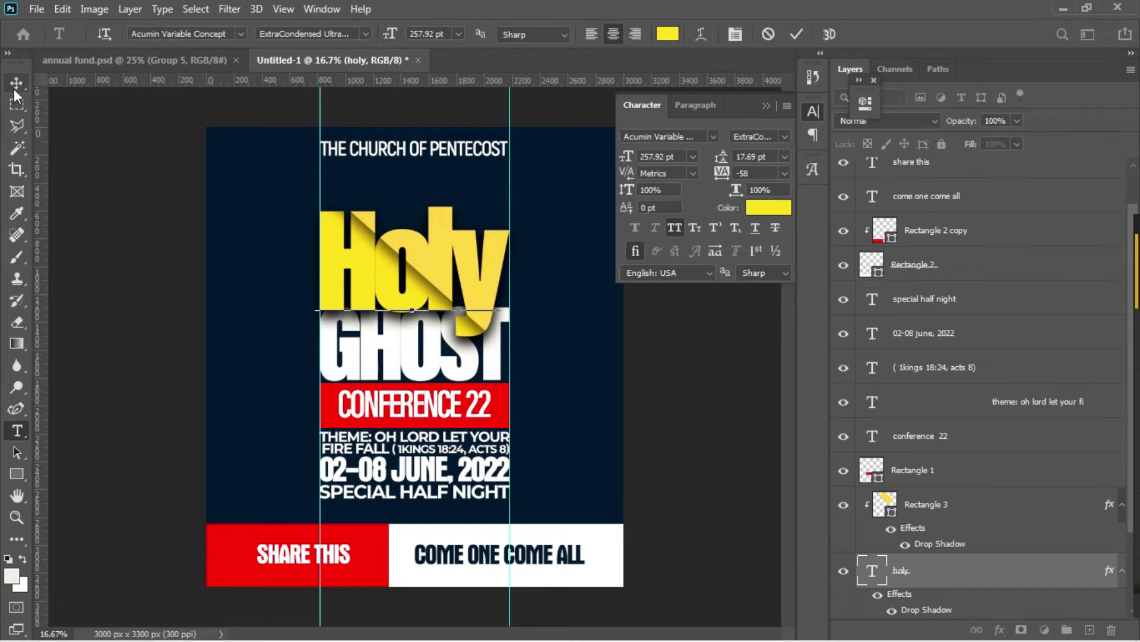
key(ctrl+Return)
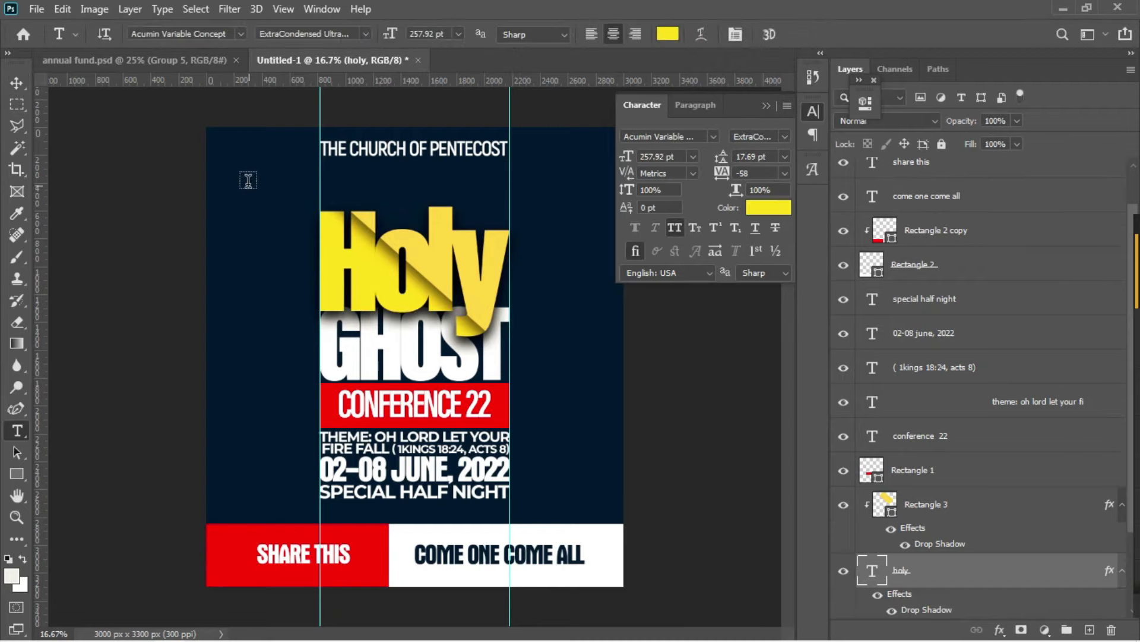
click(247, 181)
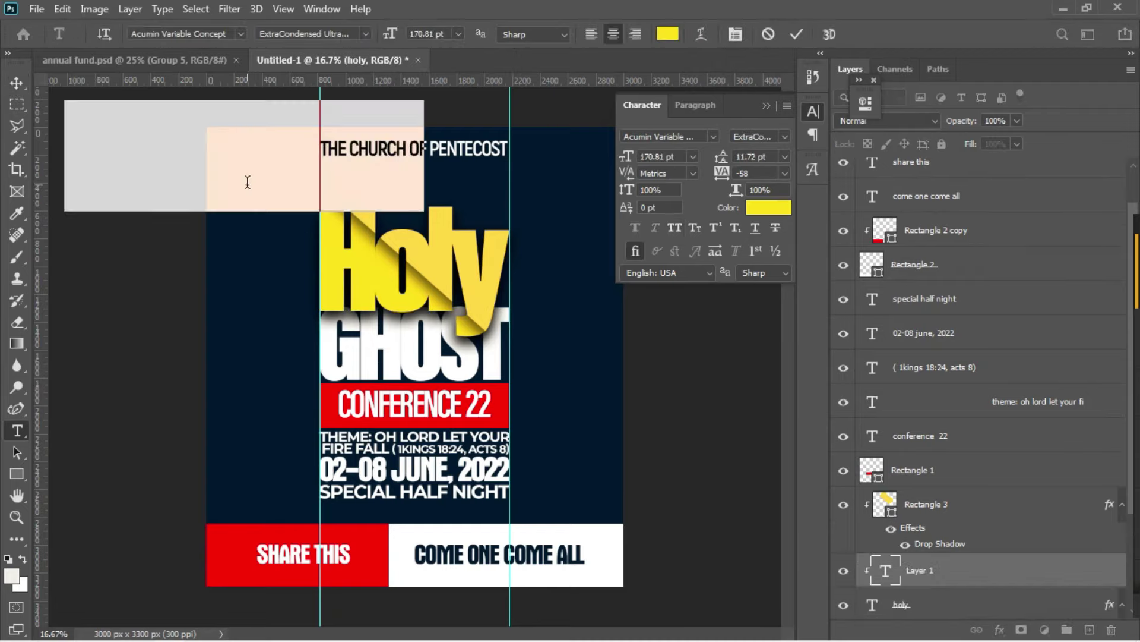
key(BackSpace)
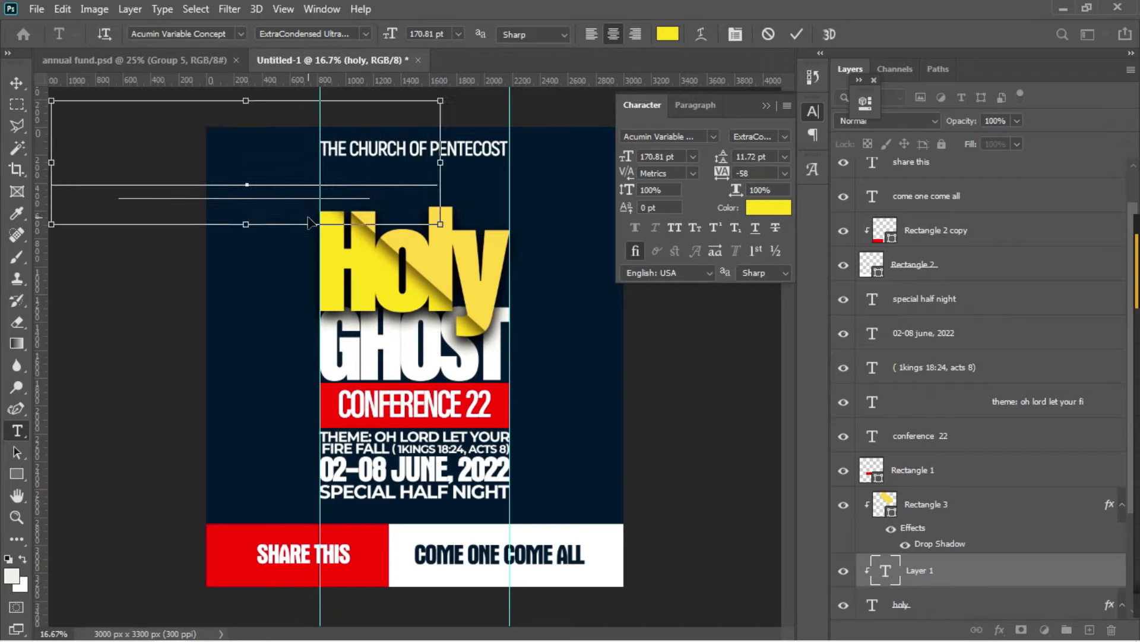
- Color the pasted NKWANTA AREA PRESENTS text white and commit the text edit
key(ctrl+a)
click(754, 206)
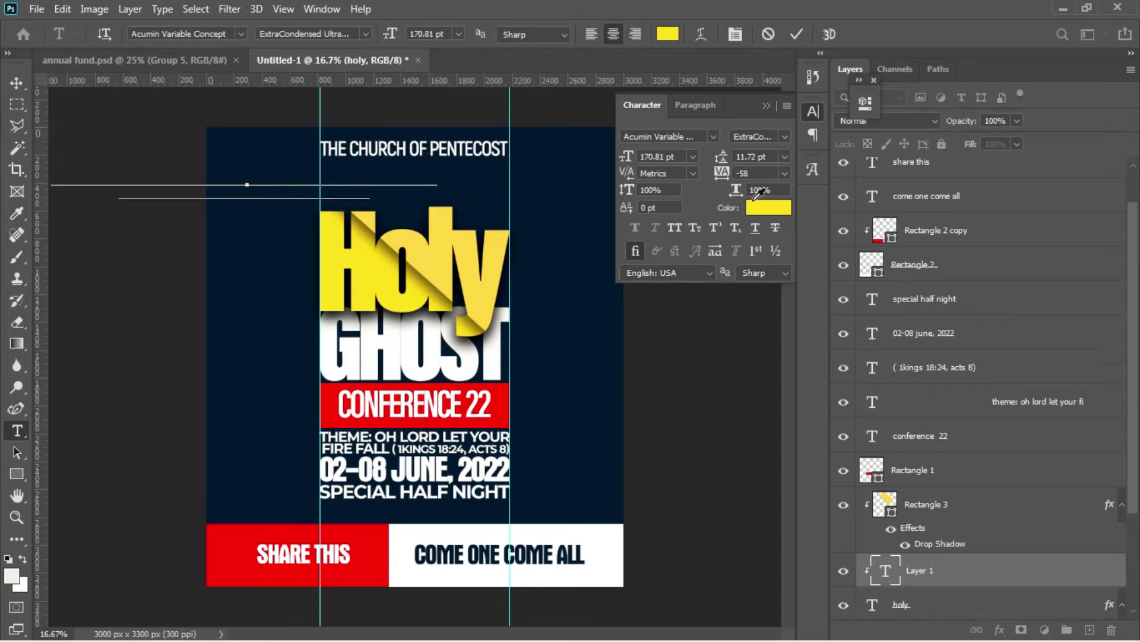
text(ffffff)
key(Return)
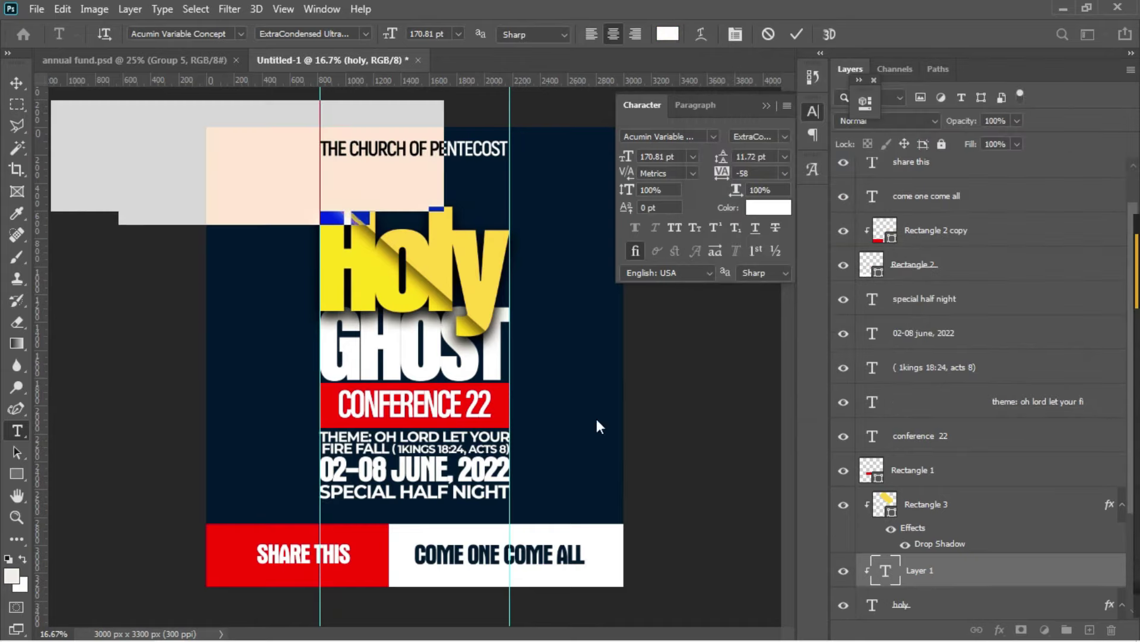
click(17, 83)
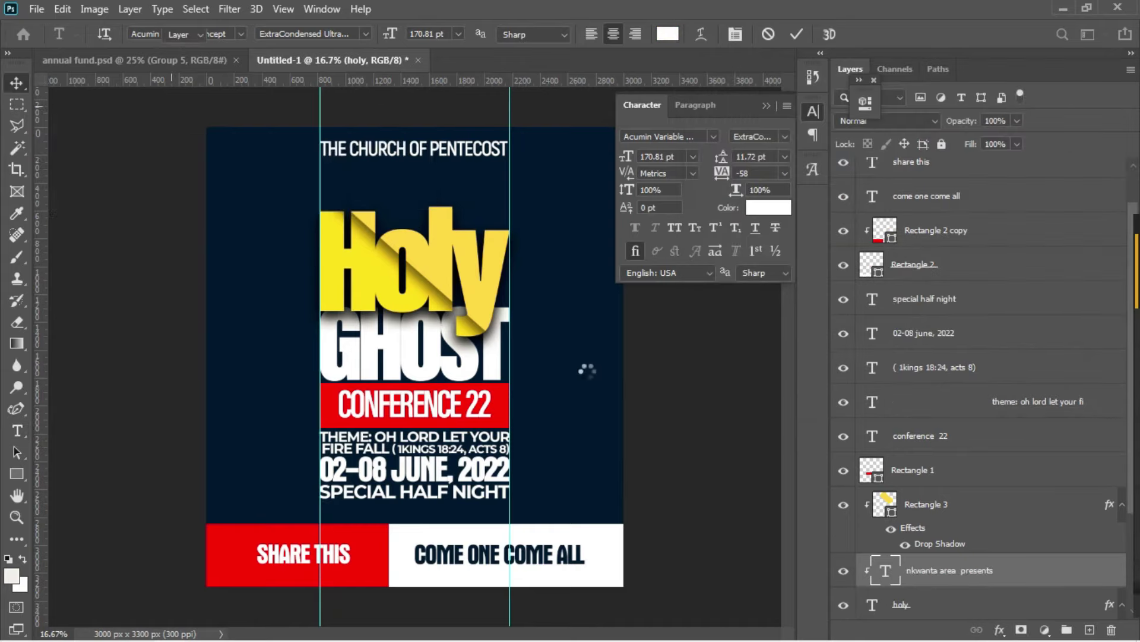
- Move the NKWANTA AREA PRESENTS layer out of the Holy clipping group to the very top of the layer stack
right_click(928, 579)
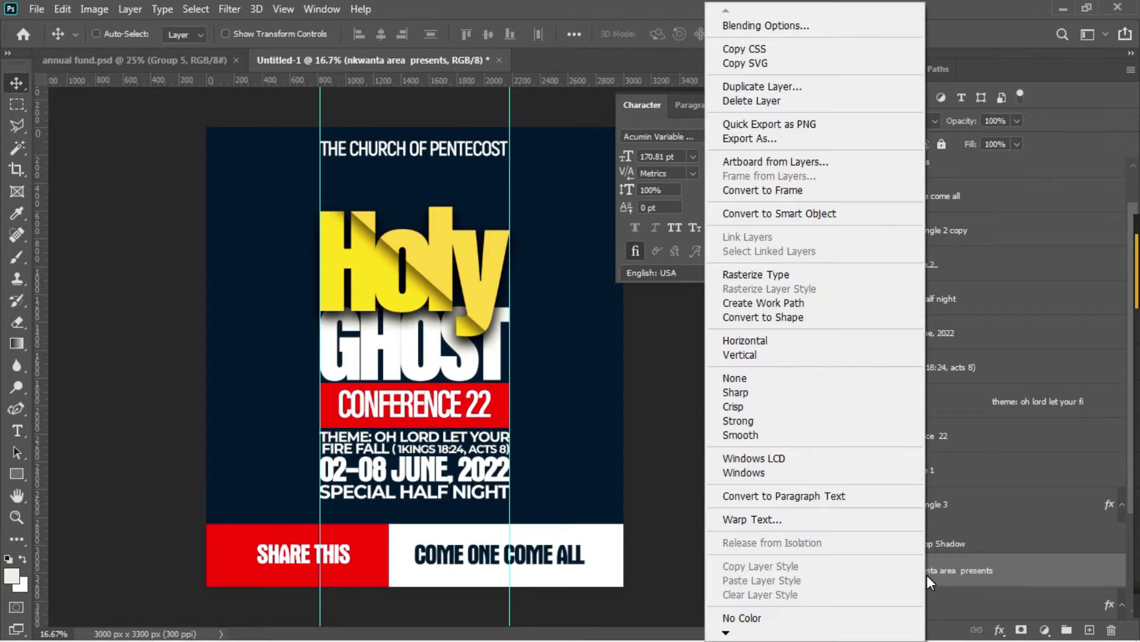
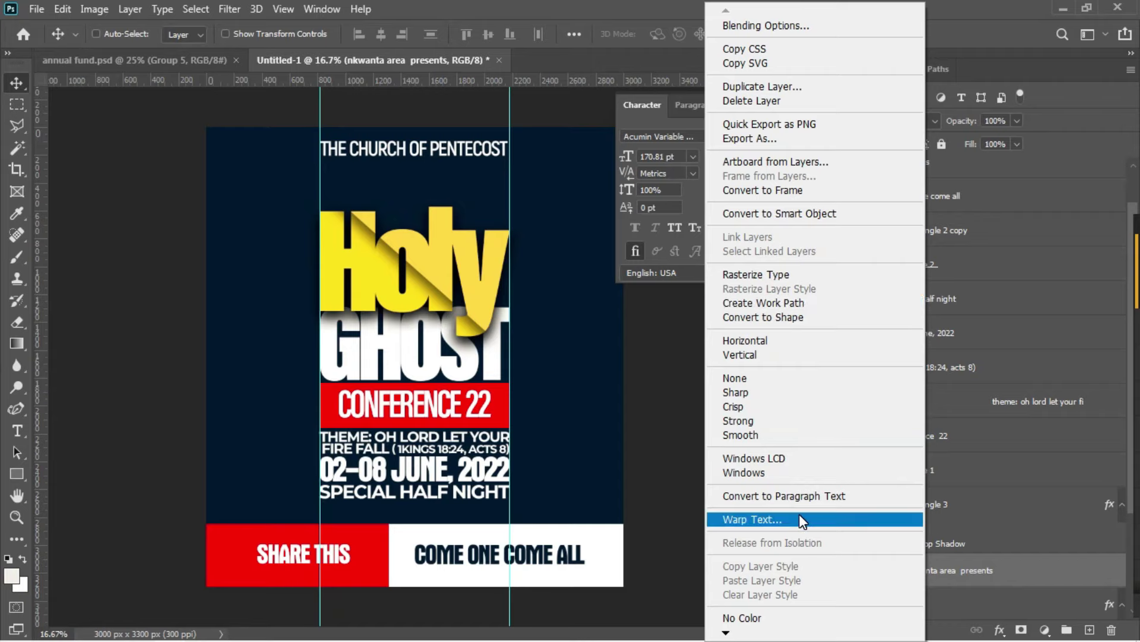
click(618, 439)
drag(986, 575, 925, 175)
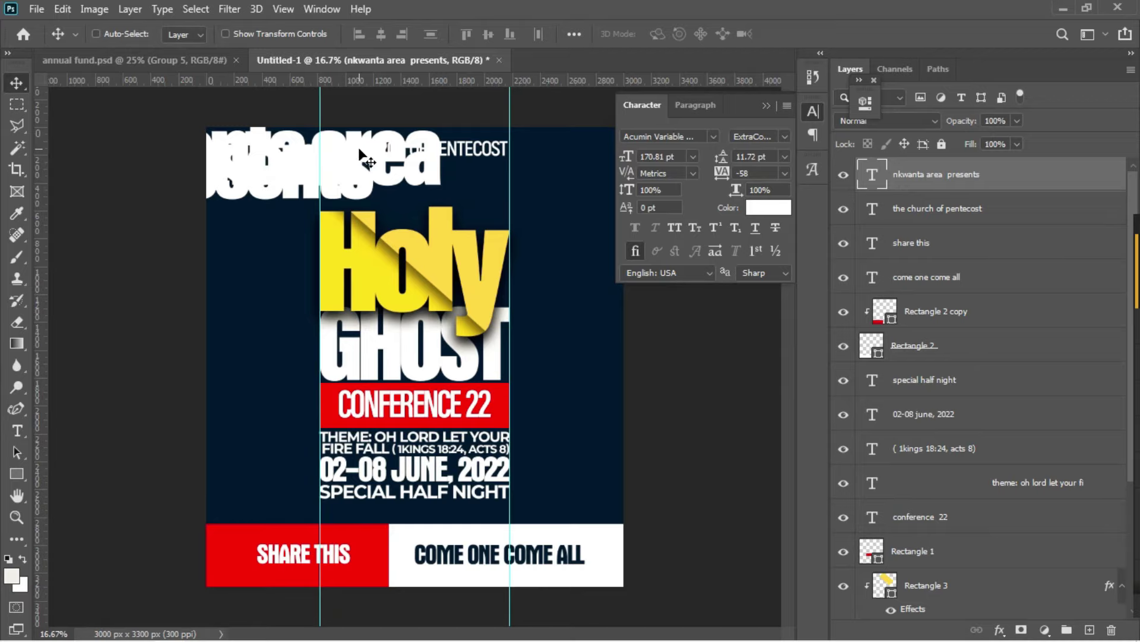
- Increase the NKWANTA AREA PRESENTS text's leading to 86.72 pt and delete the word PRESENTS from it
key(t)
click(281, 160)
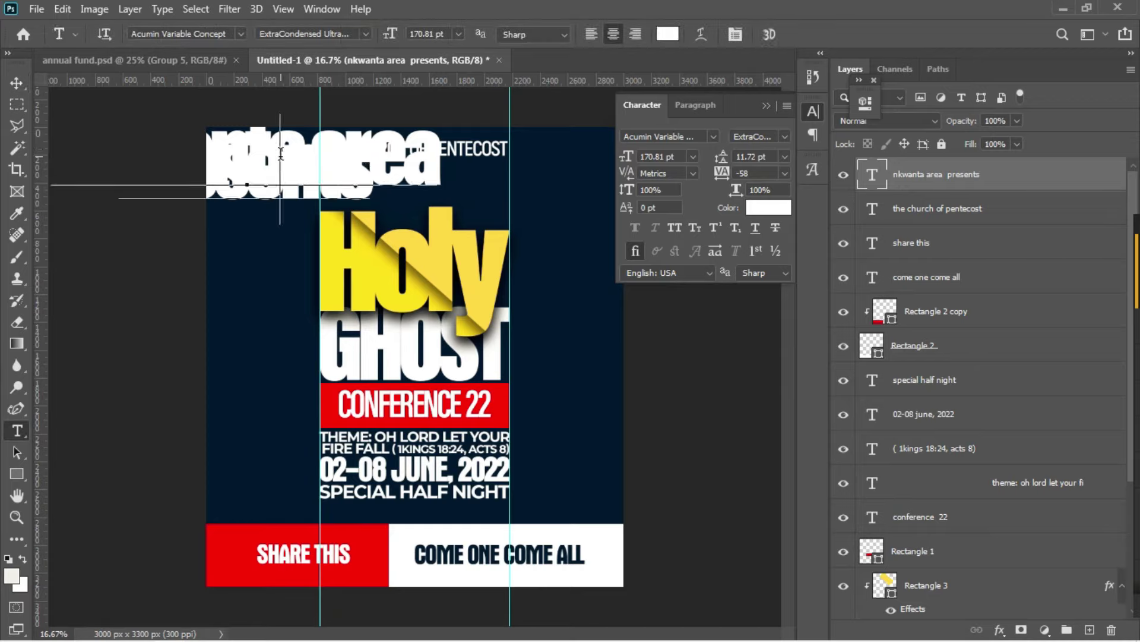
key(ctrl+a)
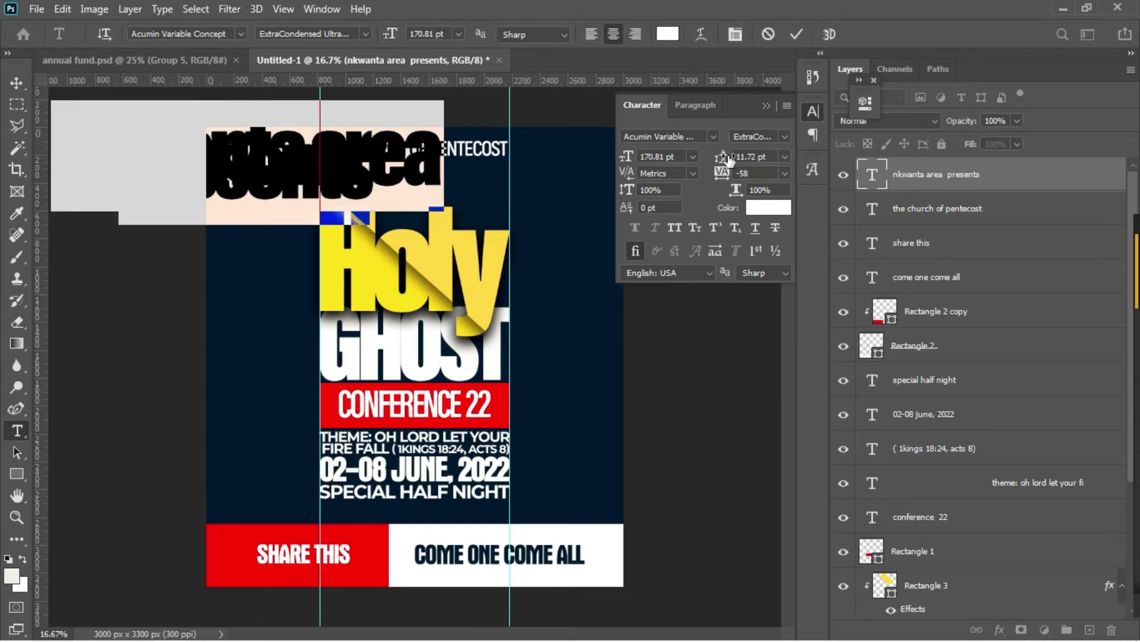
drag(724, 157, 791, 171)
drag(359, 257, 115, 265)
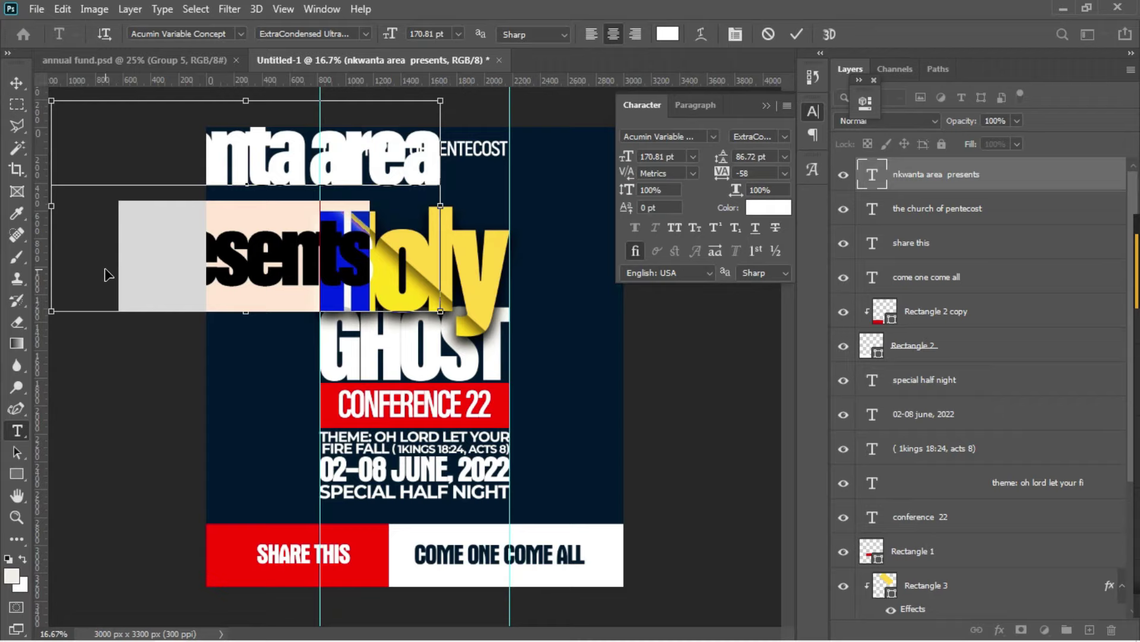
key(BackSpace)
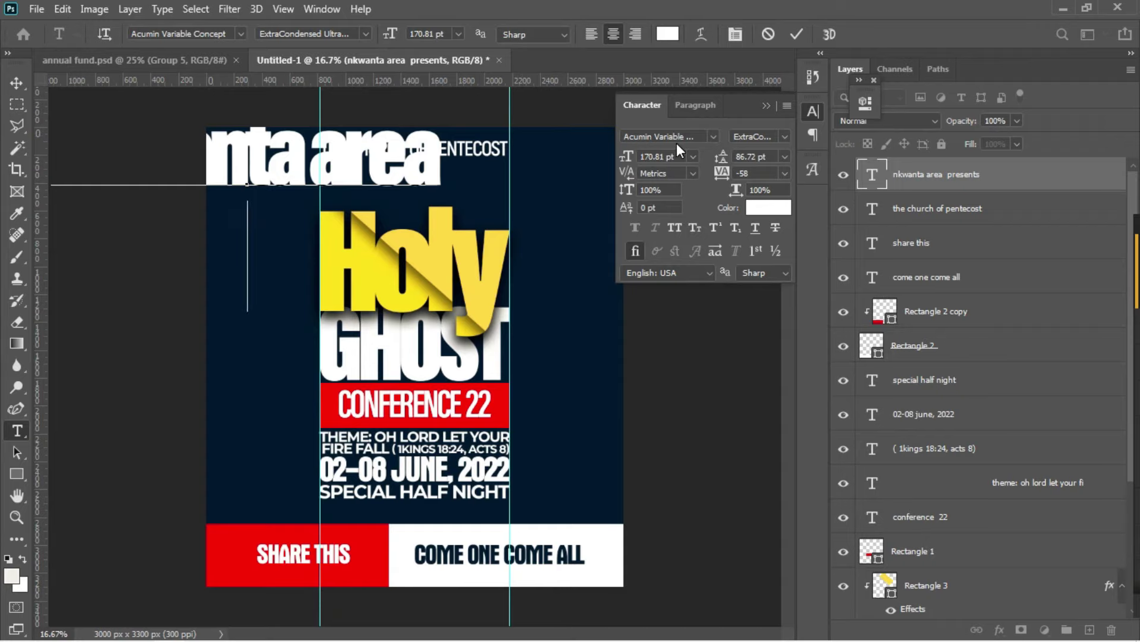
- Set the remaining NKWANTA AREA text to Akrobat Regular in all caps and commit the text edit
key(ctrl+a)
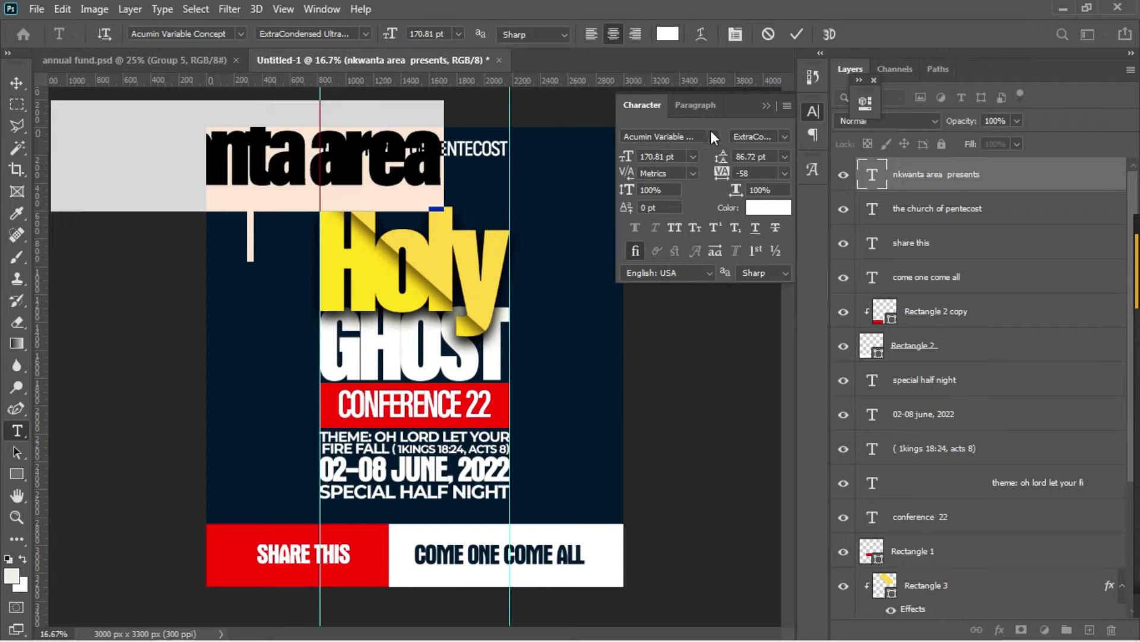
click(712, 136)
click(685, 188)
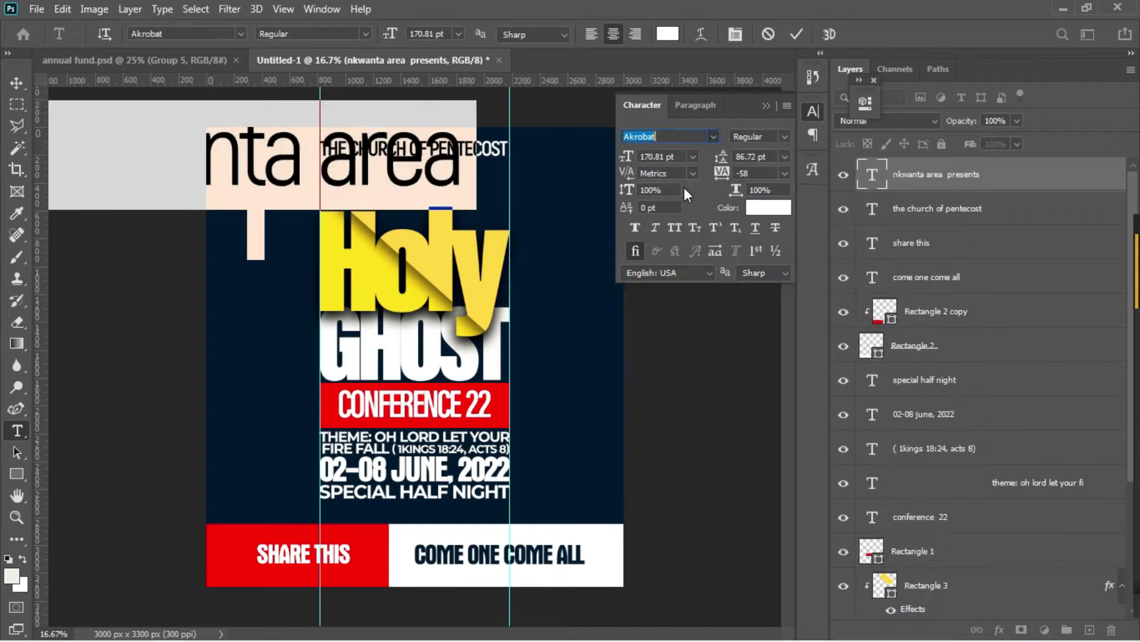
click(677, 228)
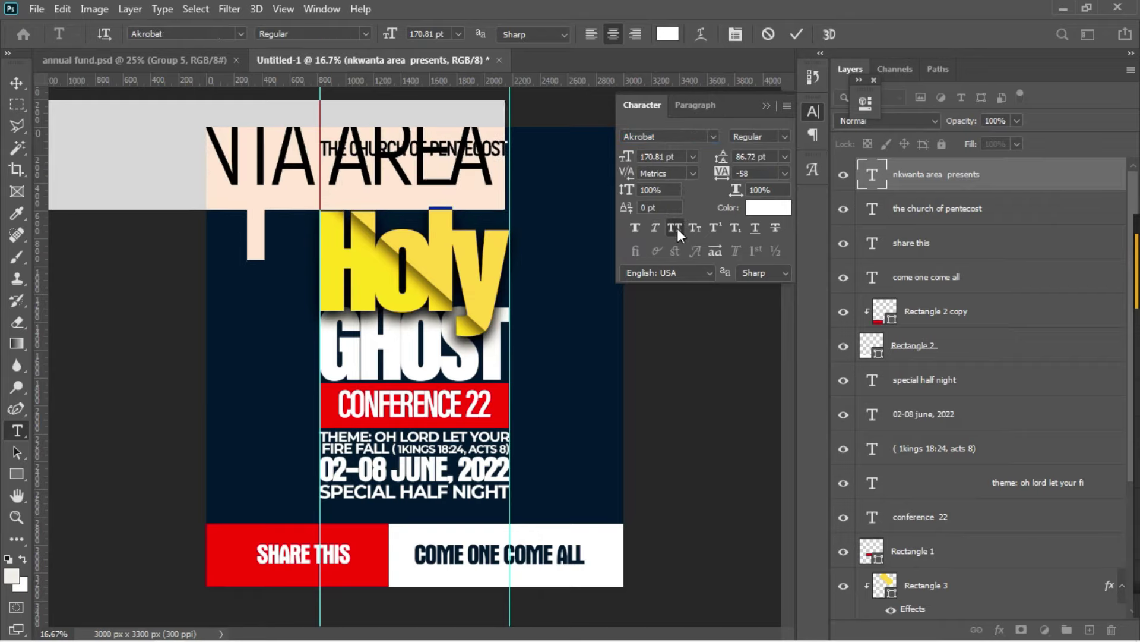
click(17, 83)
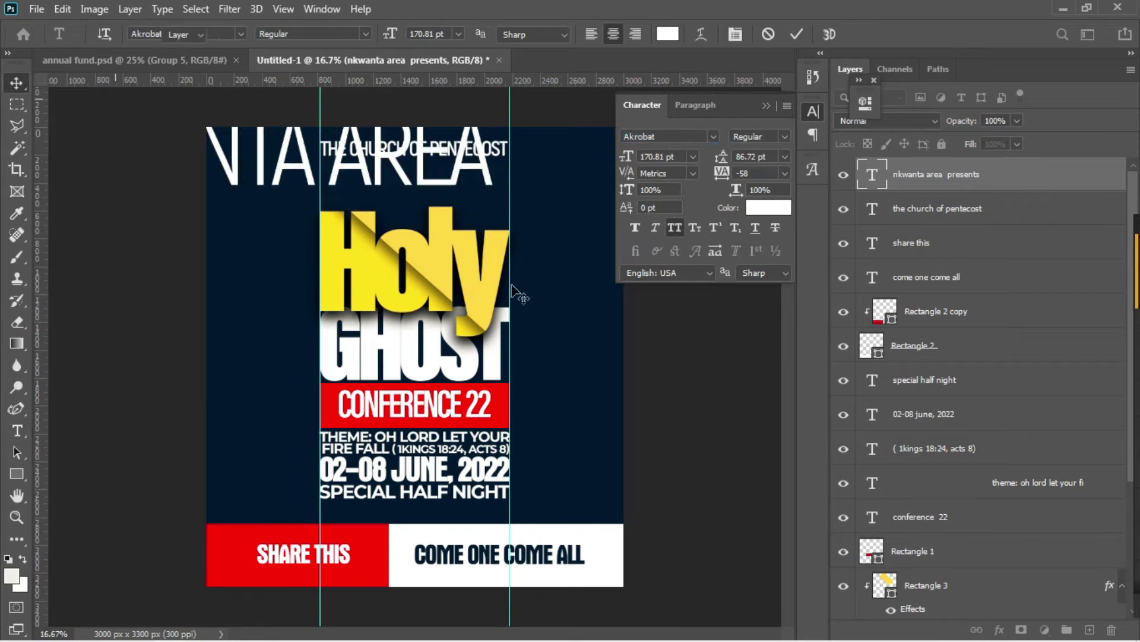
key(ctrl+t)
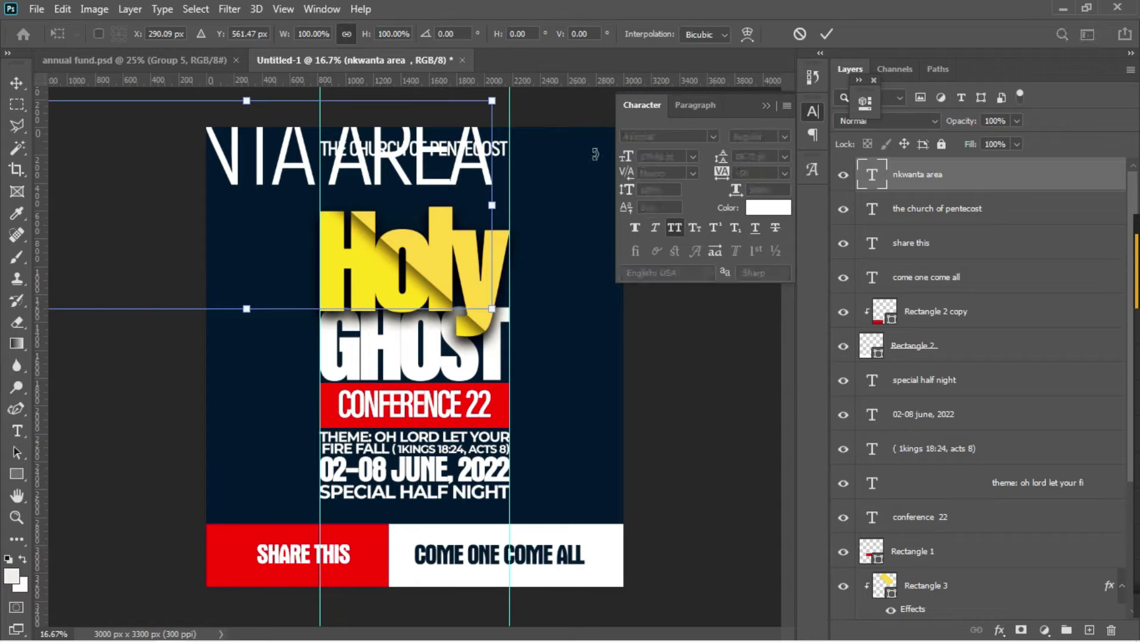
drag(371, 38, 246, 20)
key(Return)
key(ctrl+z)
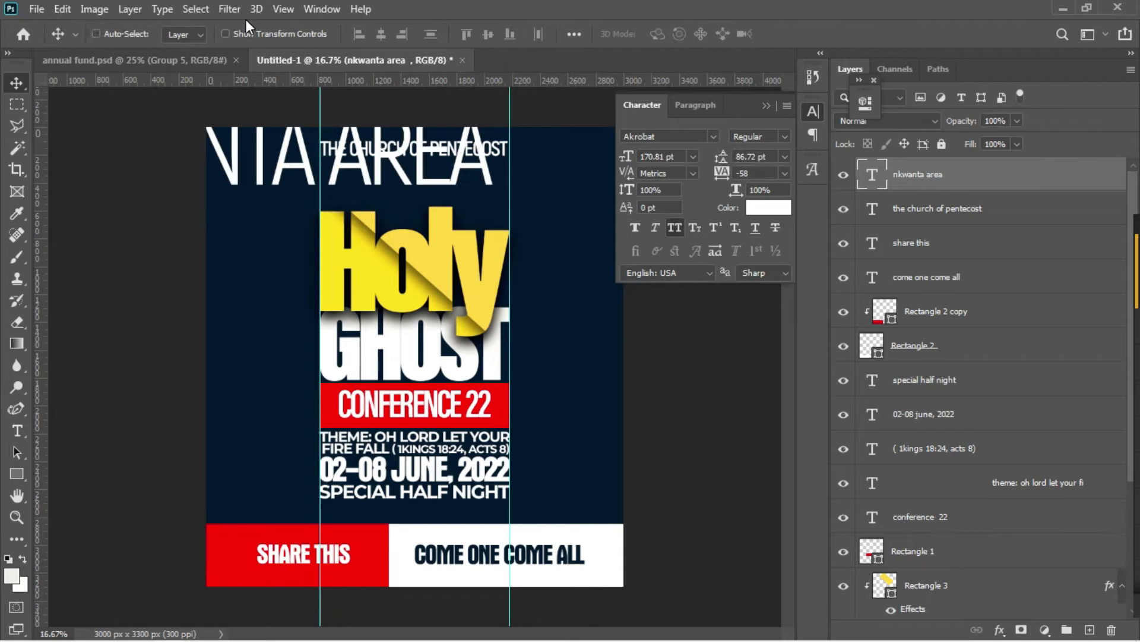
- Move the NKWANTA AREA text beneath THE CHURCH OF PENTECOST and scale it down proportionally to about 59 pt
drag(401, 181, 504, 239)
key(ctrl+t)
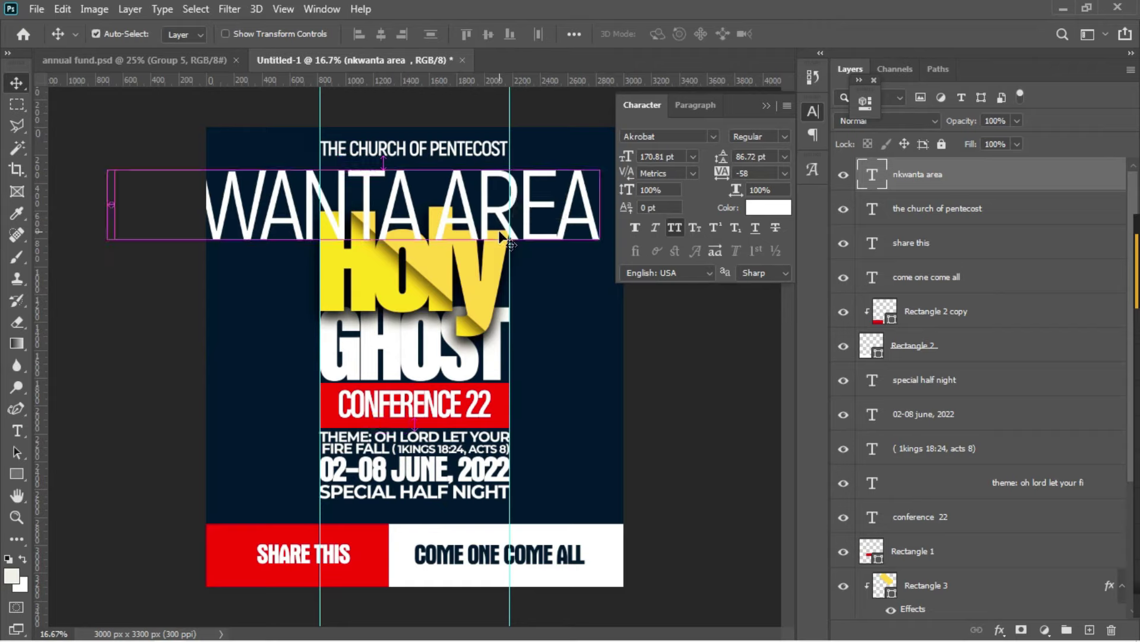
drag(599, 363, 486, 185)
key(Return)
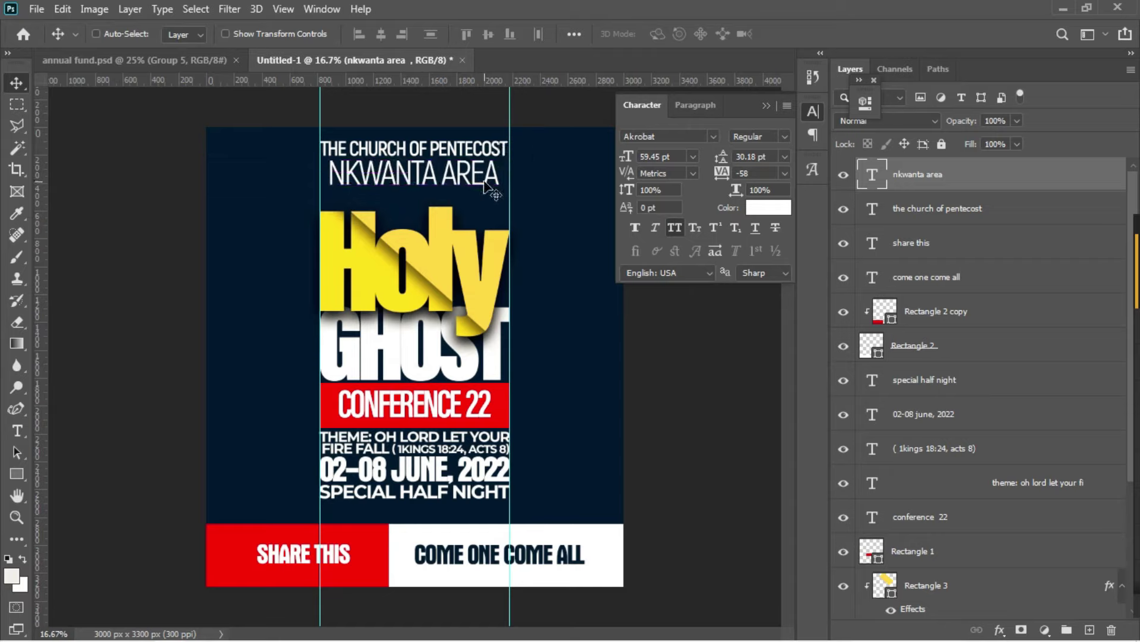
- Set the NKWANTA AREA text to Akrobat Bold and scale it down proportionally to about 38 pt
click(786, 136)
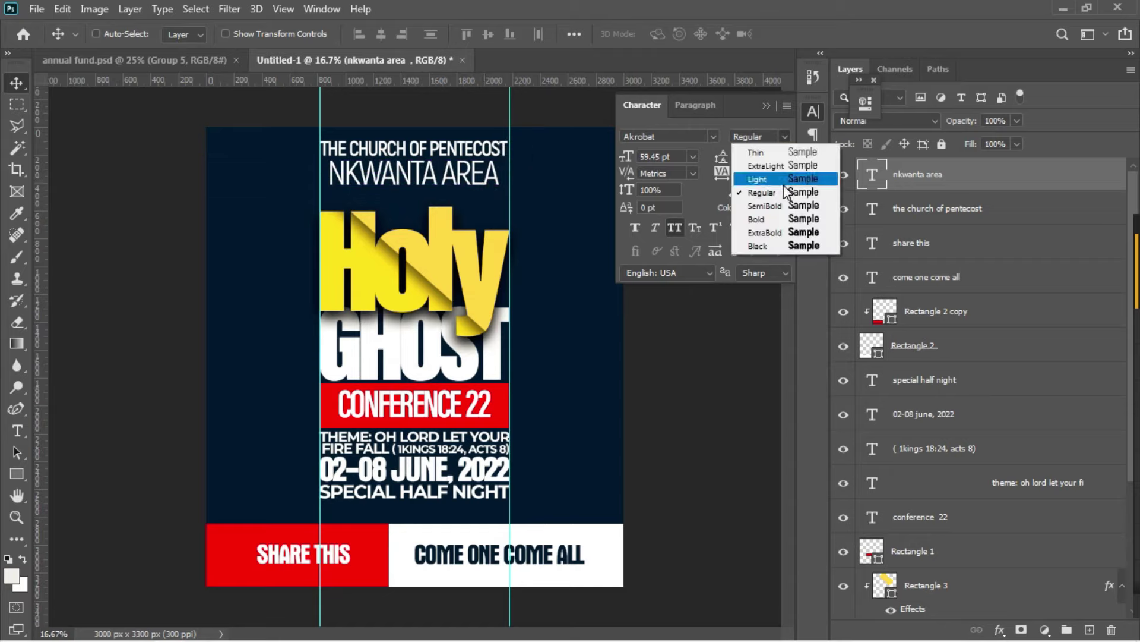
click(774, 218)
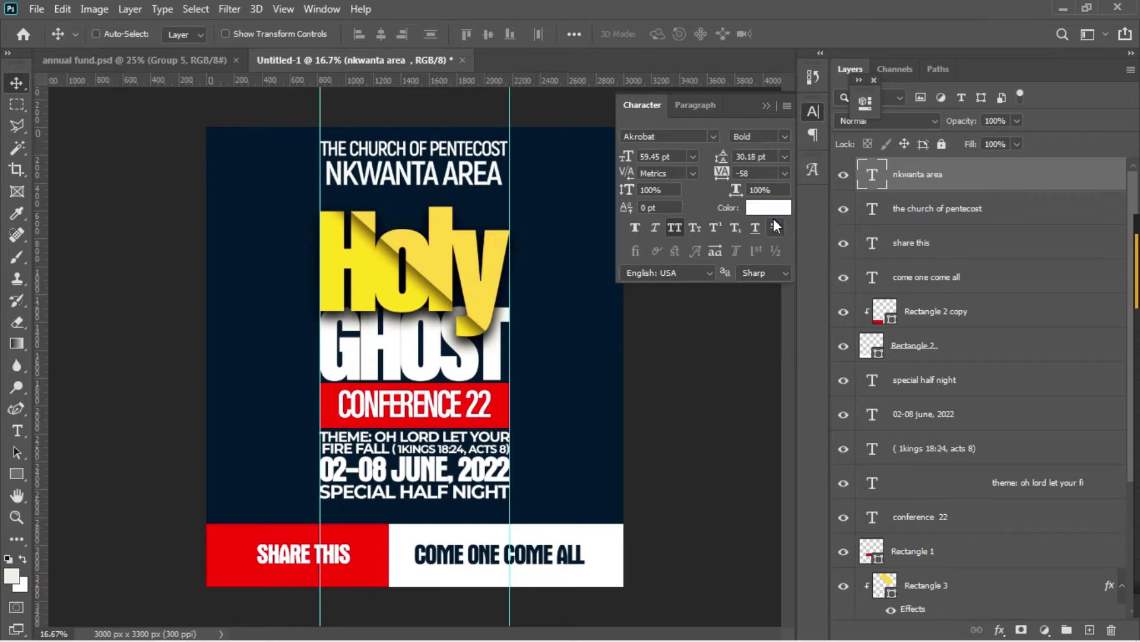
key(ctrl+t)
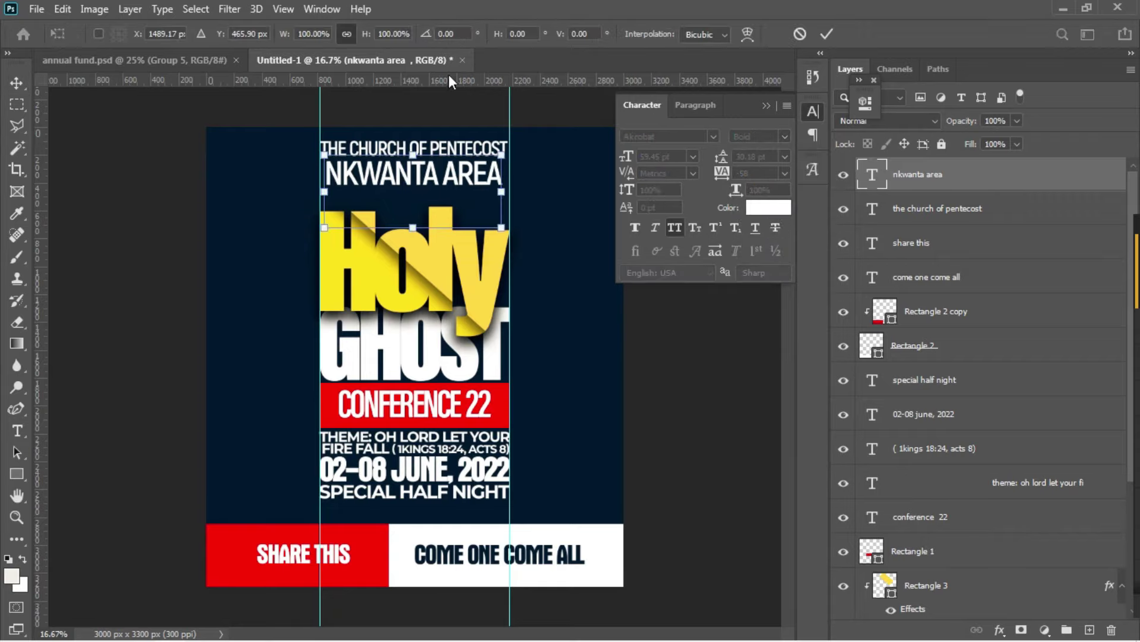
drag(364, 37, 335, 34)
key(Return)
- Nudge the NKWANTA AREA text up until it sits close beneath THE CHURCH OF PENTECOST
key(shift+Up)
key(shift+Up)
key(shift+Up)
key(shift+Up)
key(shift+Up)
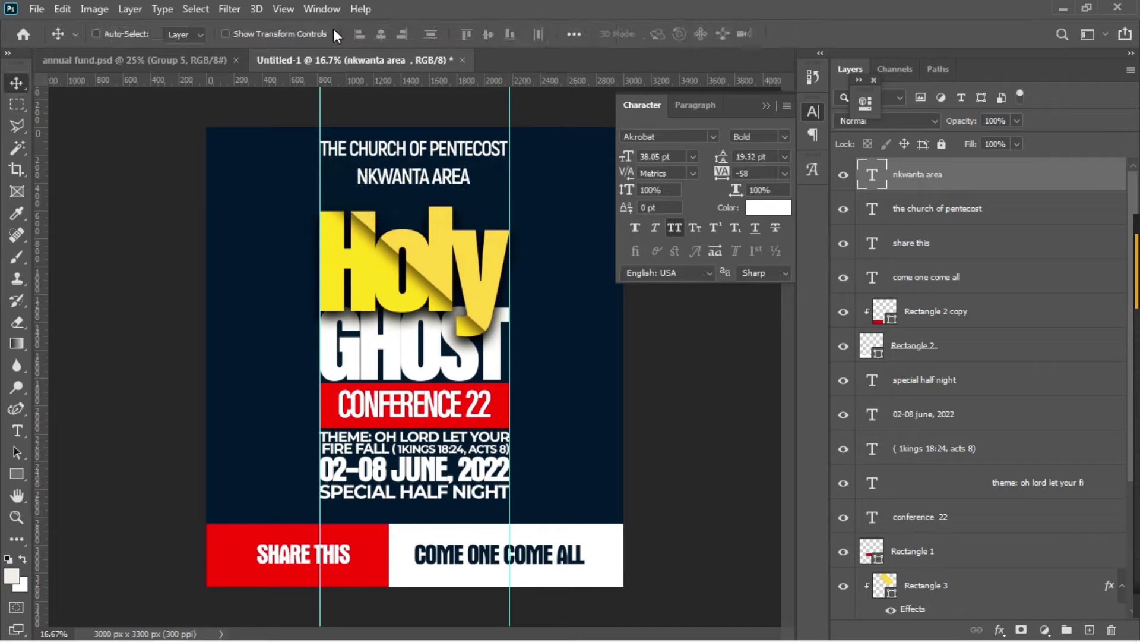
key(shift+Up)
key(shift+Up)
key(shift+Up)
key(shift+Up)
key(shift+Up)
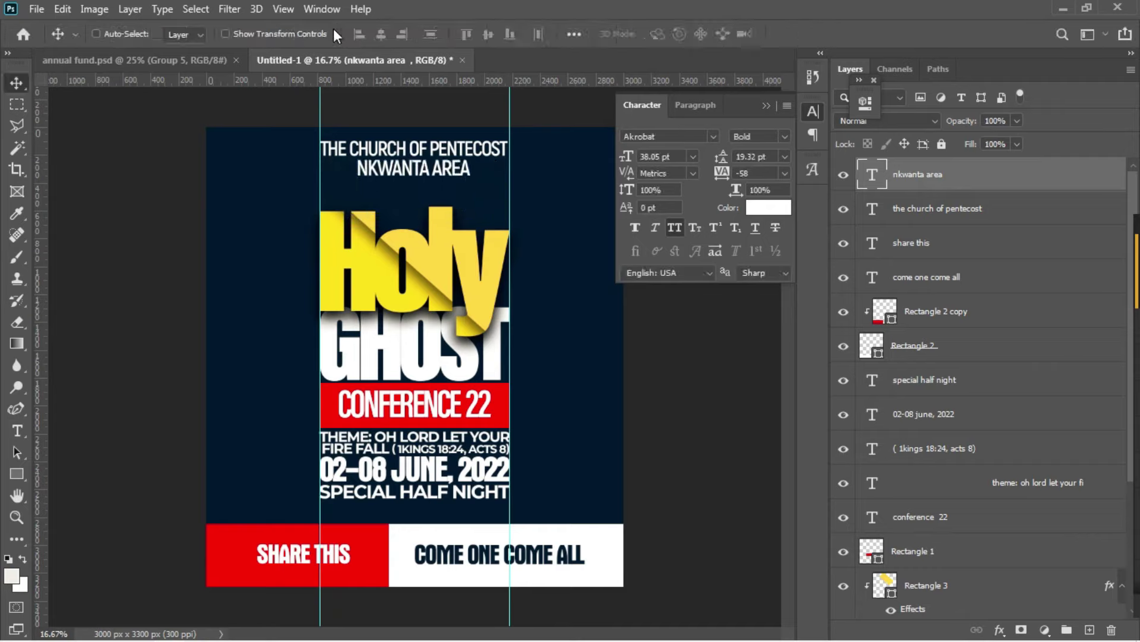
key(shift+Up)
key(shift+Down)
key(shift+Up)
key(shift+Down)
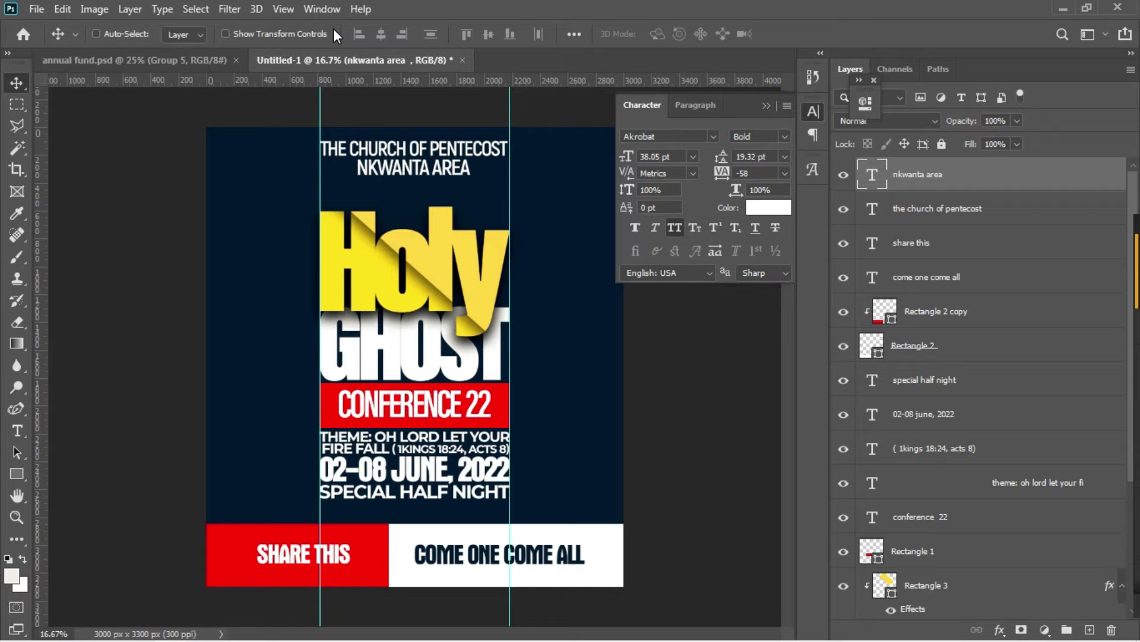
- Scale the NKWANTA AREA text down to 35 pt and nudge it slightly up toward the church name
key(ctrl+t)
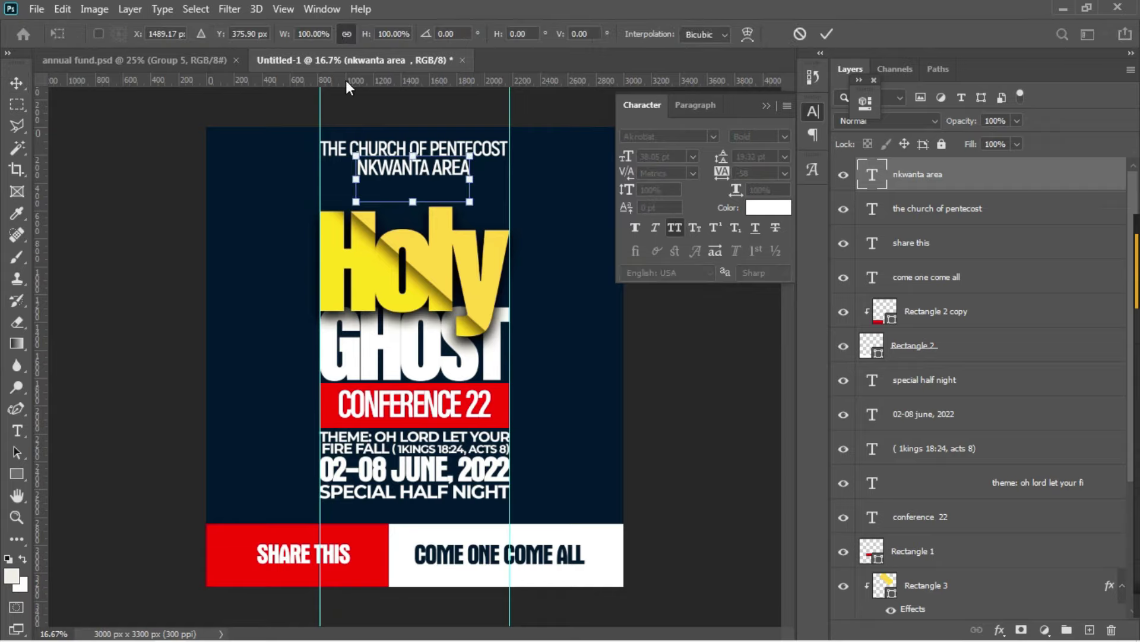
drag(366, 39, 358, 35)
key(Return)
key(Up)
key(Up)
key(Up)
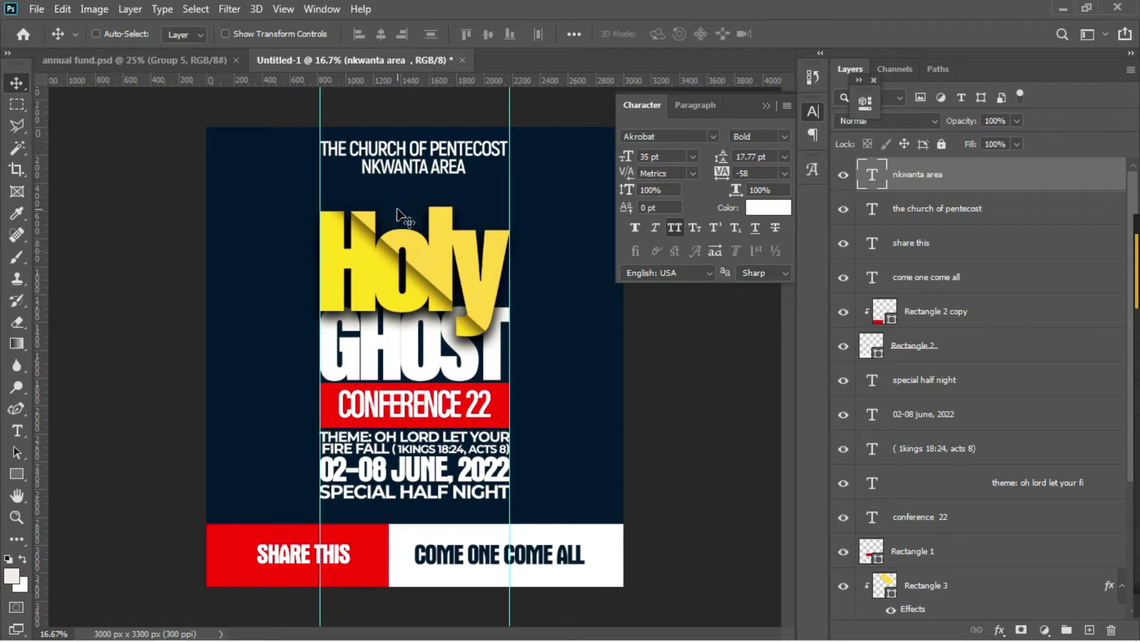
- Add a new text layer reading "presents" in the upper part of the flyer
key(t)
click(252, 195)
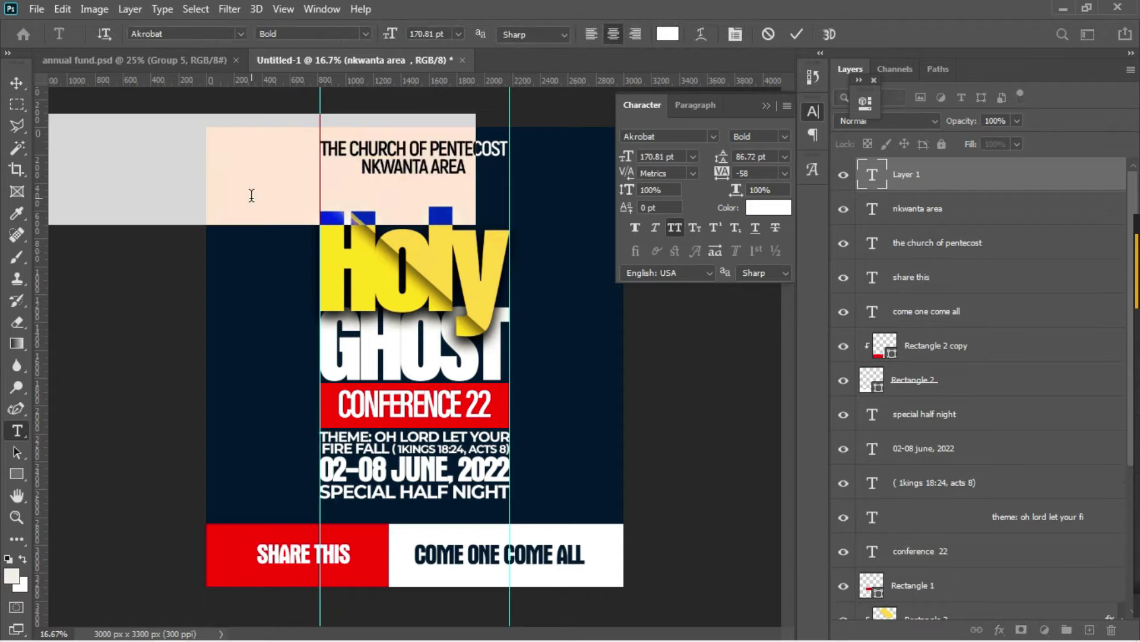
text(presents)
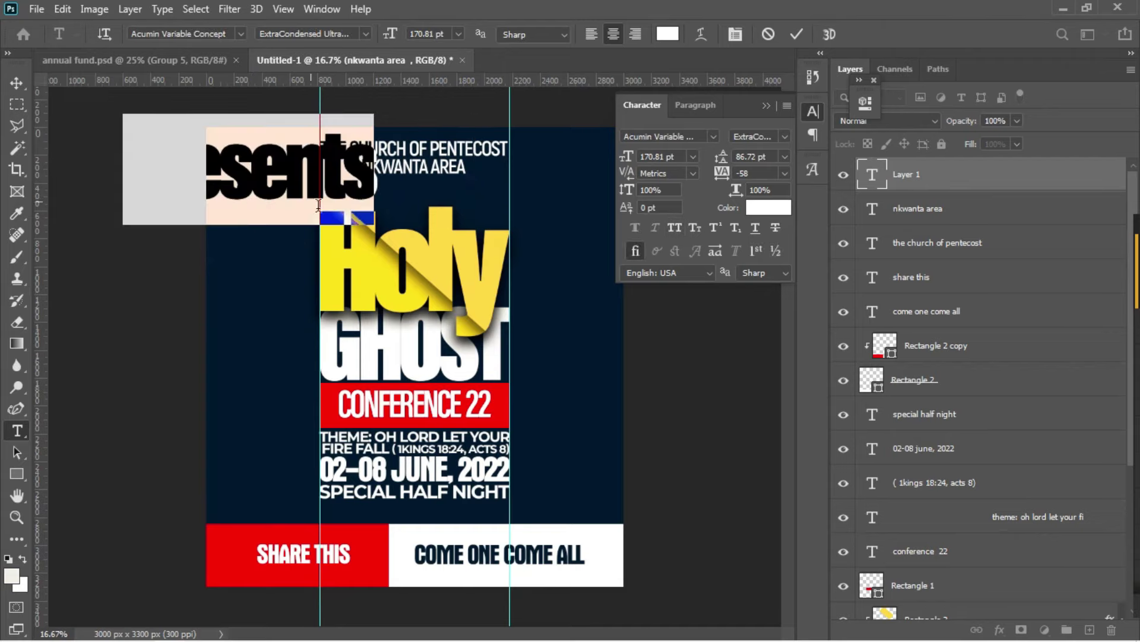
- Set the "presents" text to BernhardFashion BT Regular with faux bold turned off
click(712, 136)
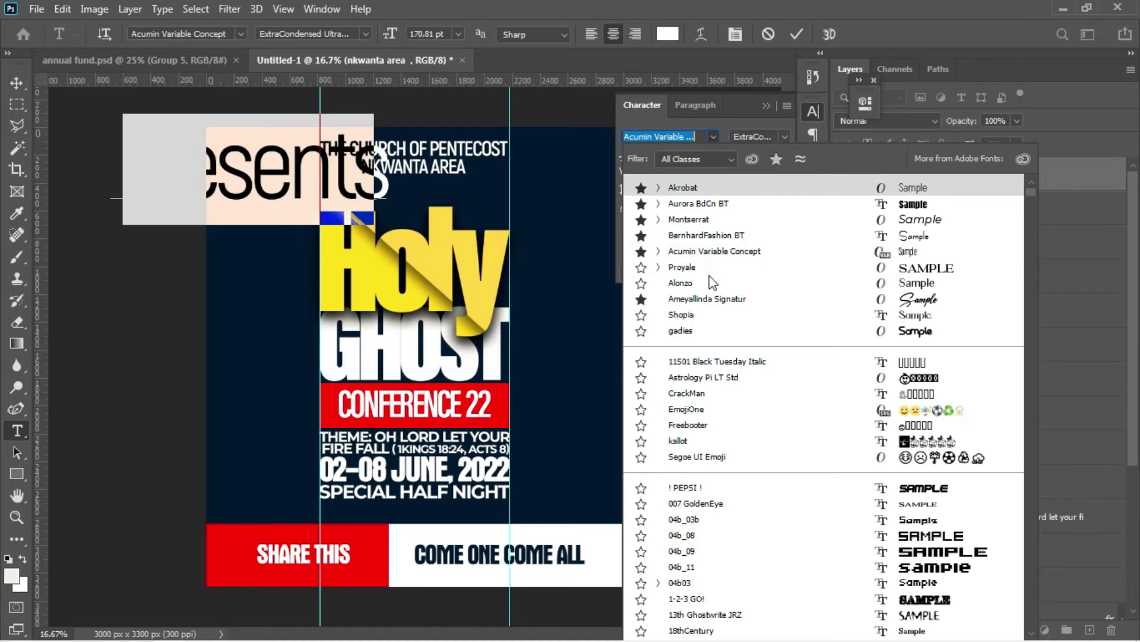
click(701, 235)
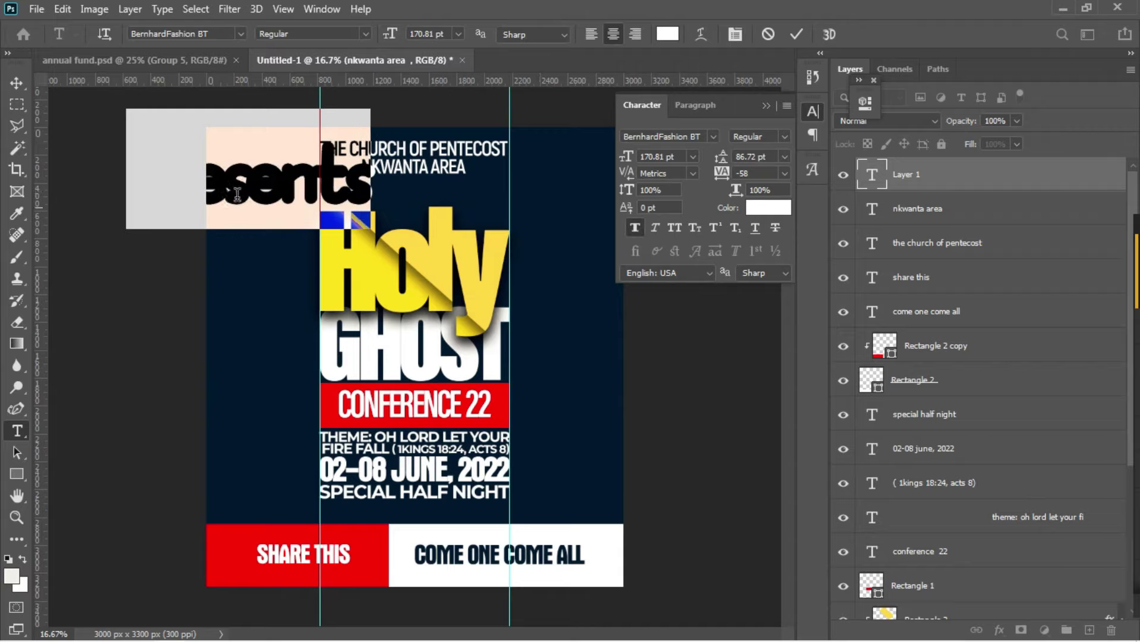
click(638, 228)
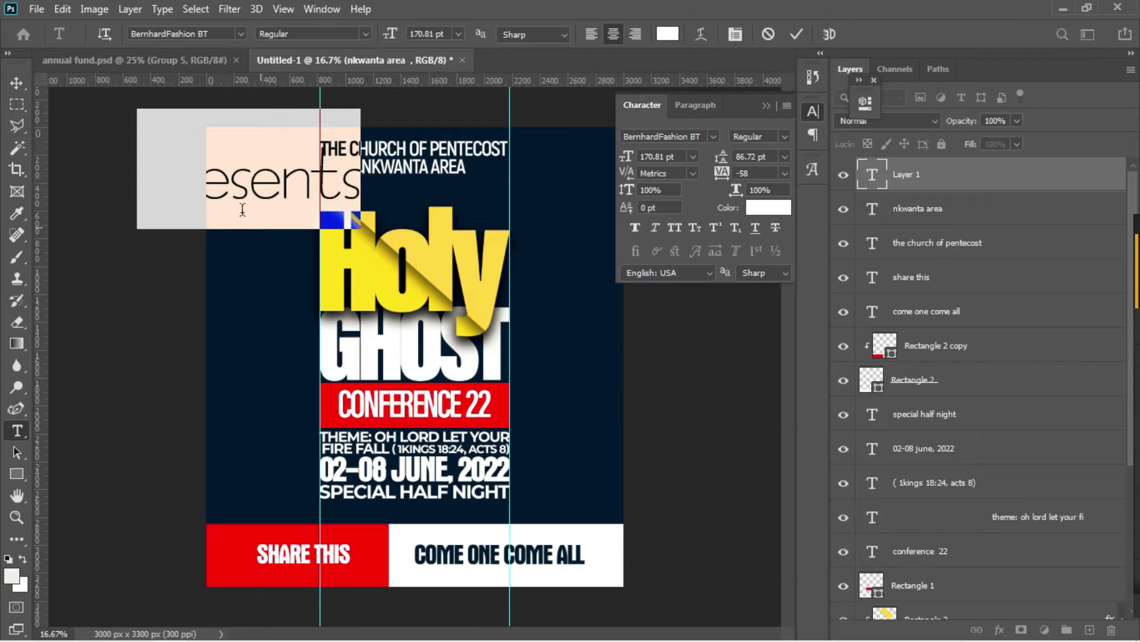
- Commit the "presents" text and move it below NKWANTA AREA
drag(278, 202, 423, 234)
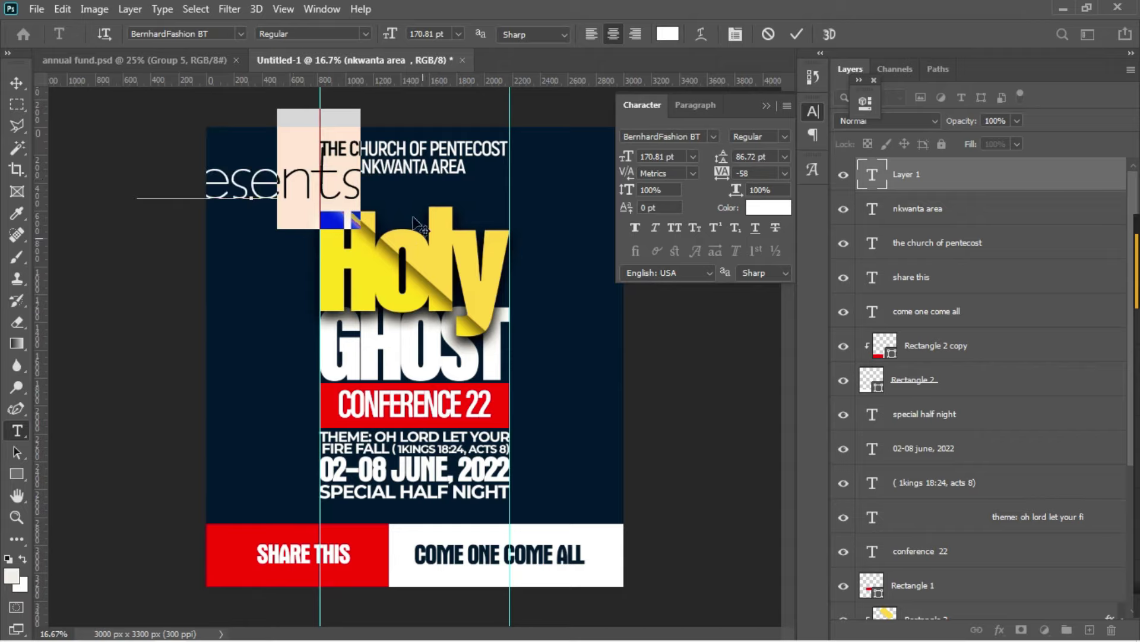
click(16, 83)
drag(283, 198, 457, 204)
- Capitalize only the first letter of "presents" with the All Caps style and commit the text edit
key(t)
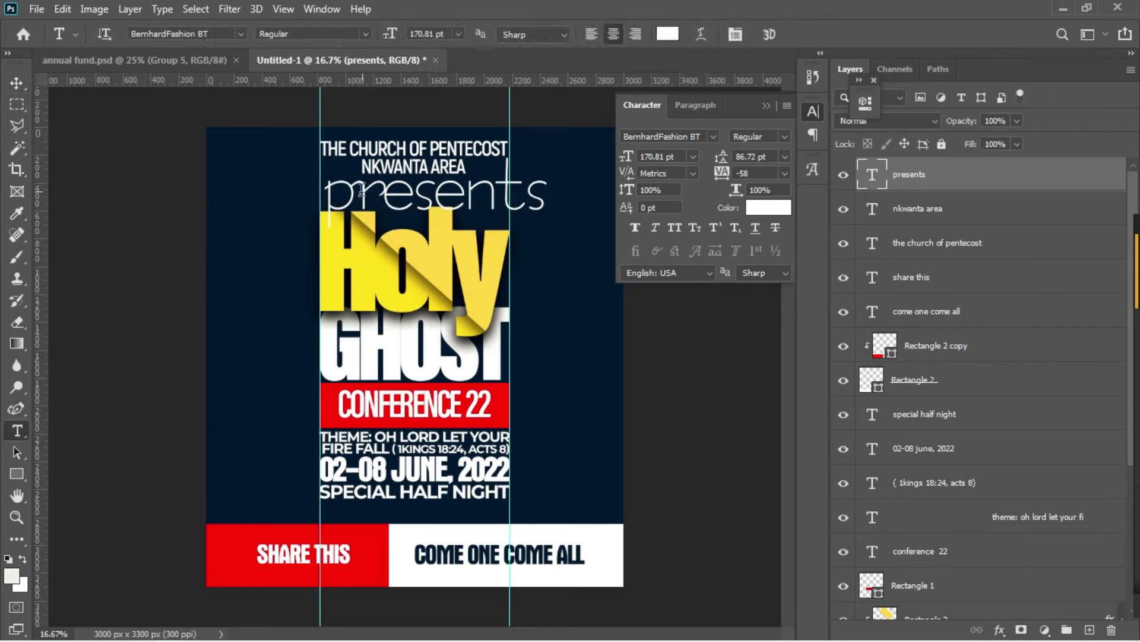
drag(355, 192, 309, 200)
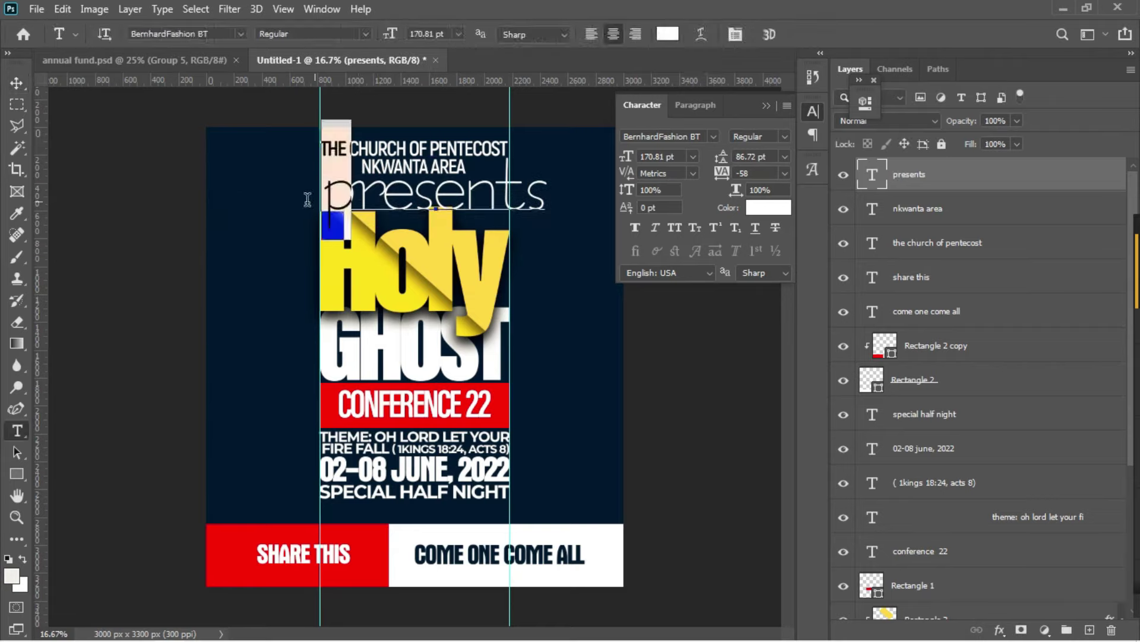
click(675, 227)
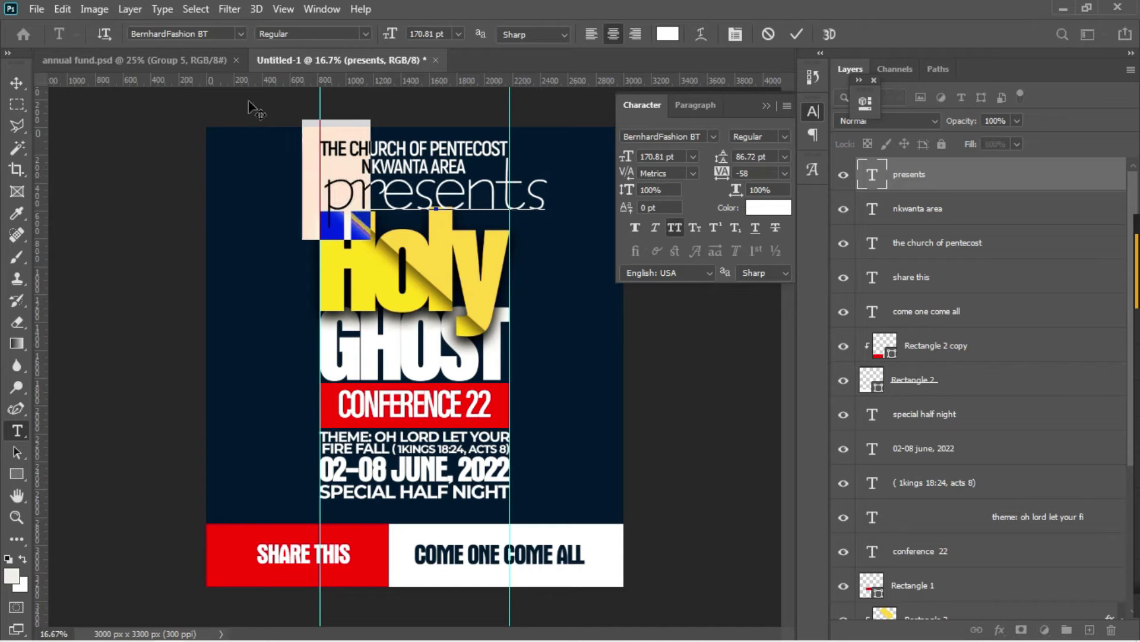
click(17, 86)
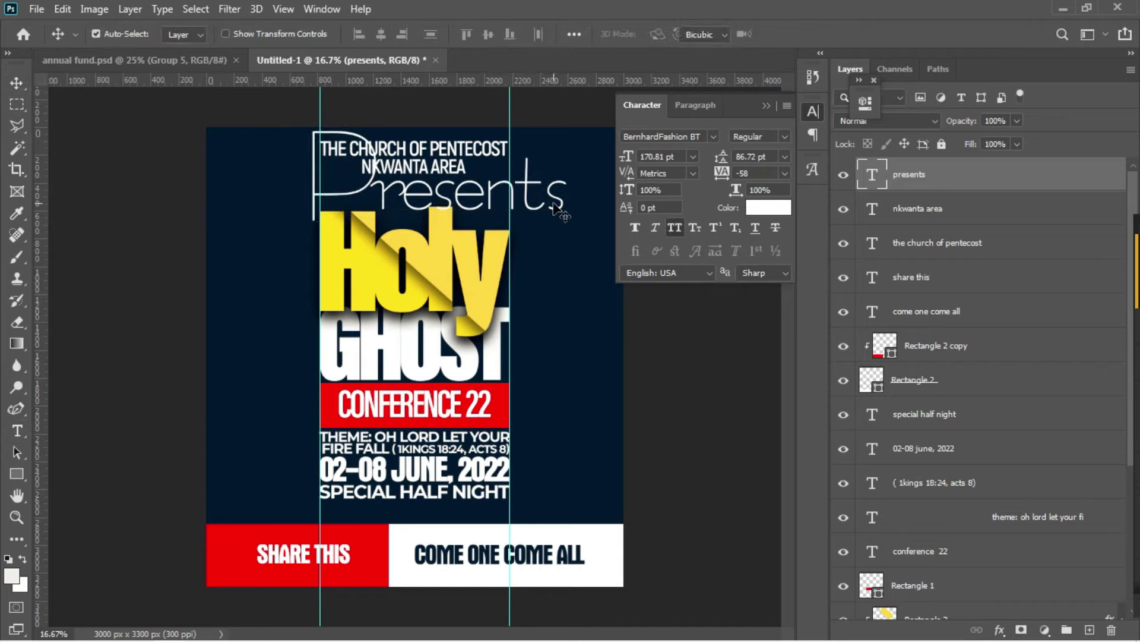
- Scale the Presents text down to about 68 pt and place it centered between NKWANTA AREA and Holy
key(ctrl+t)
drag(366, 40, 316, 38)
key(Return)
drag(407, 196, 389, 206)
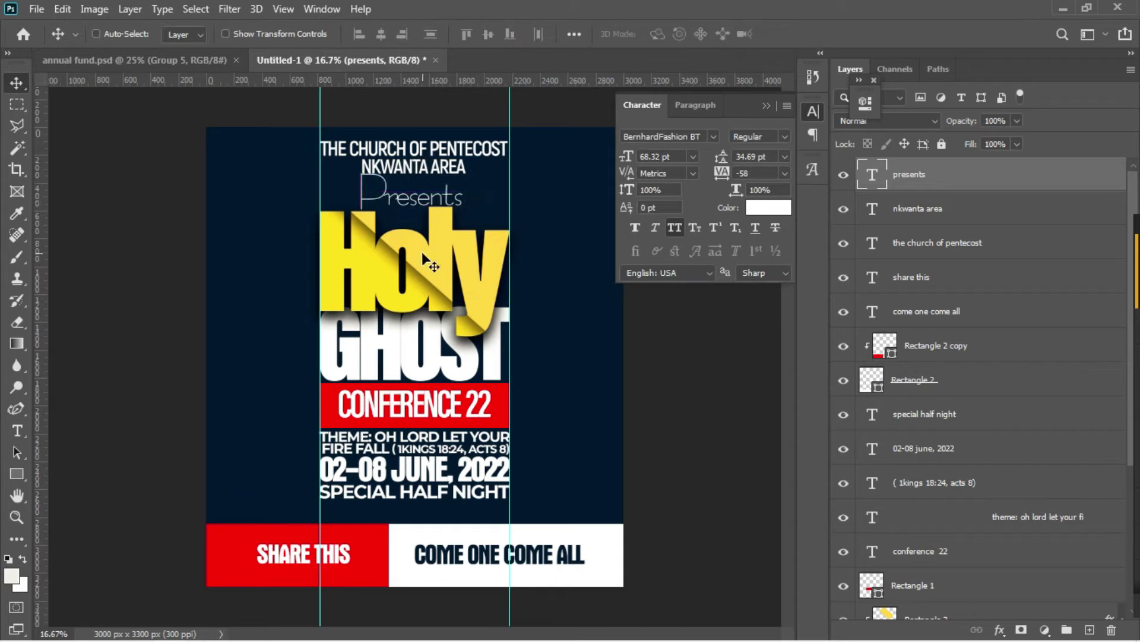
- Group all layers from "share this" down to "ghost" and check the group's contents by toggling its visibility
right_click(427, 261)
click(442, 263)
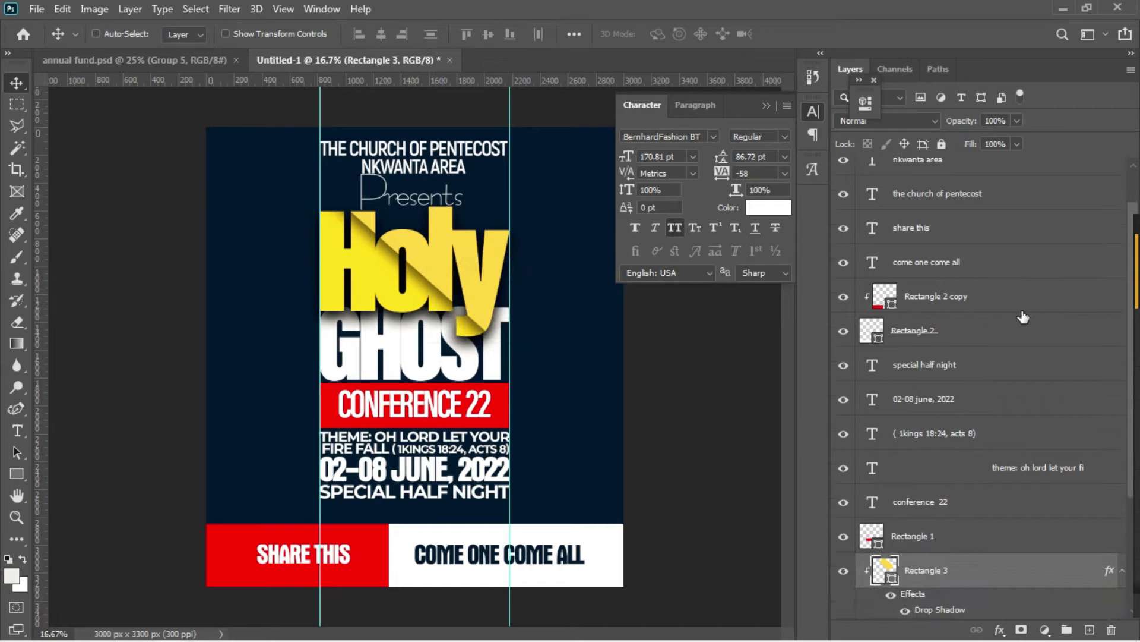
scroll(1022, 317, up, 1)
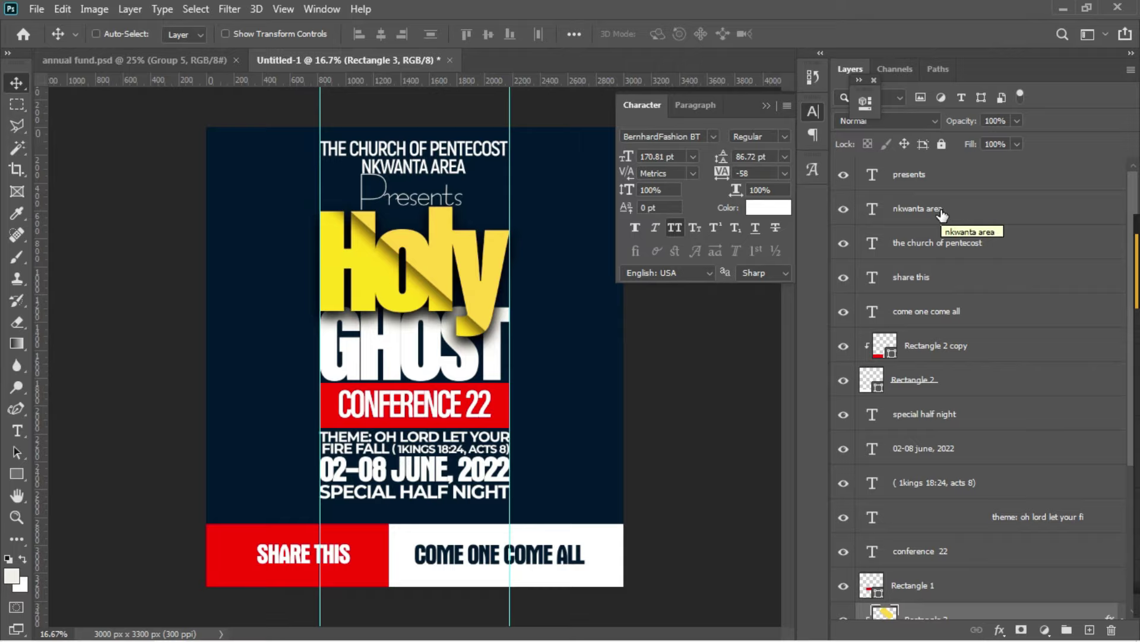
click(921, 277)
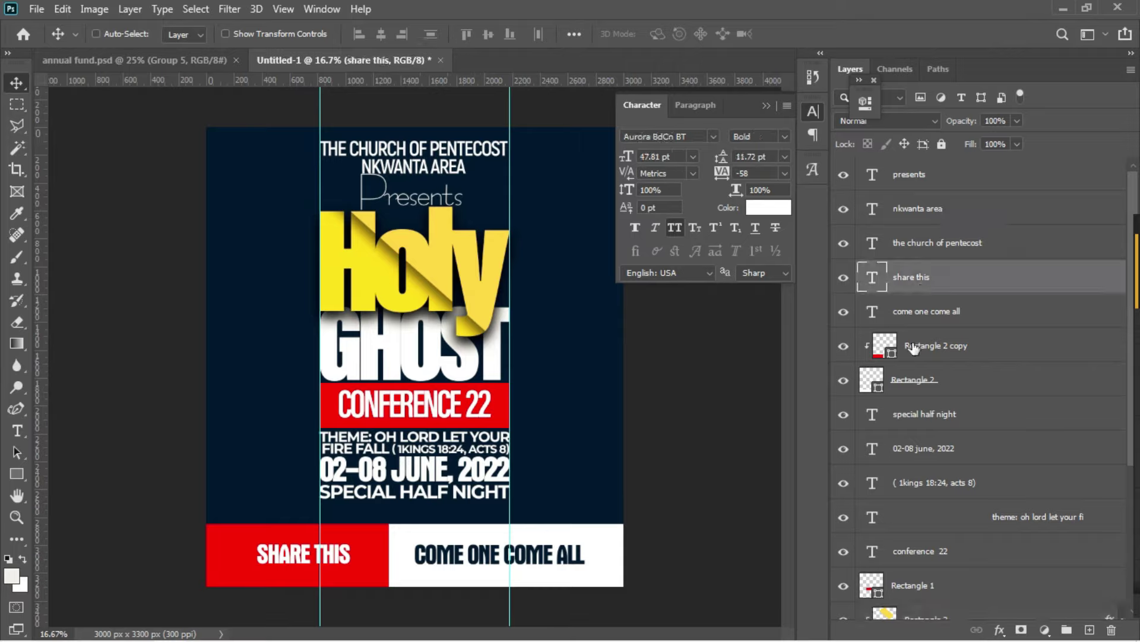
scroll(913, 353, down, 2)
scroll(913, 354, down, 4)
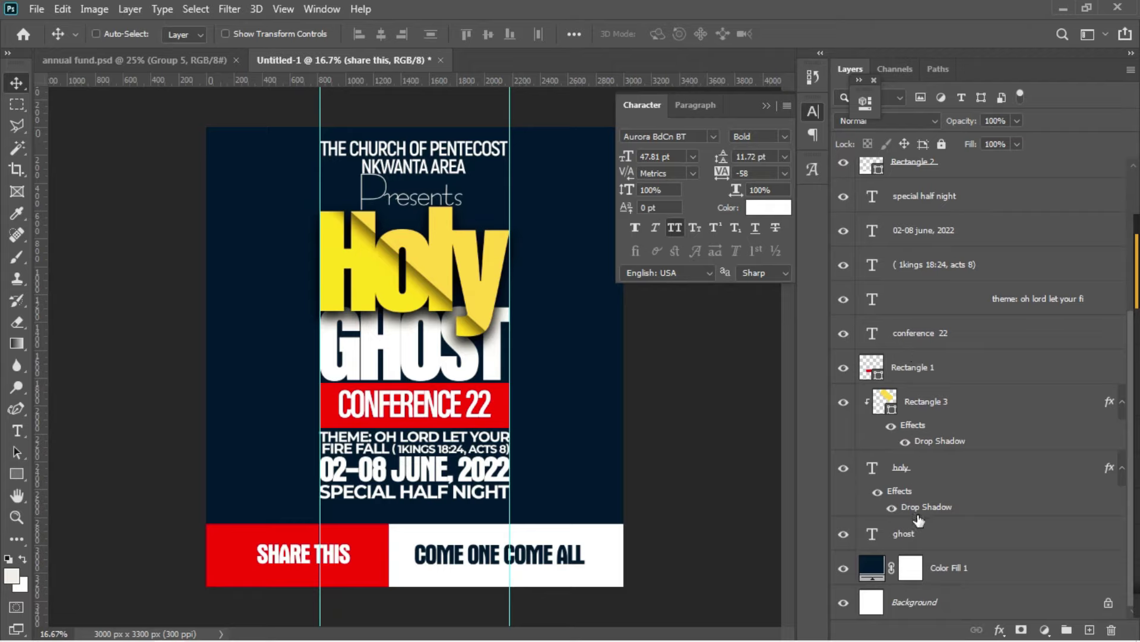
shift+click(913, 536)
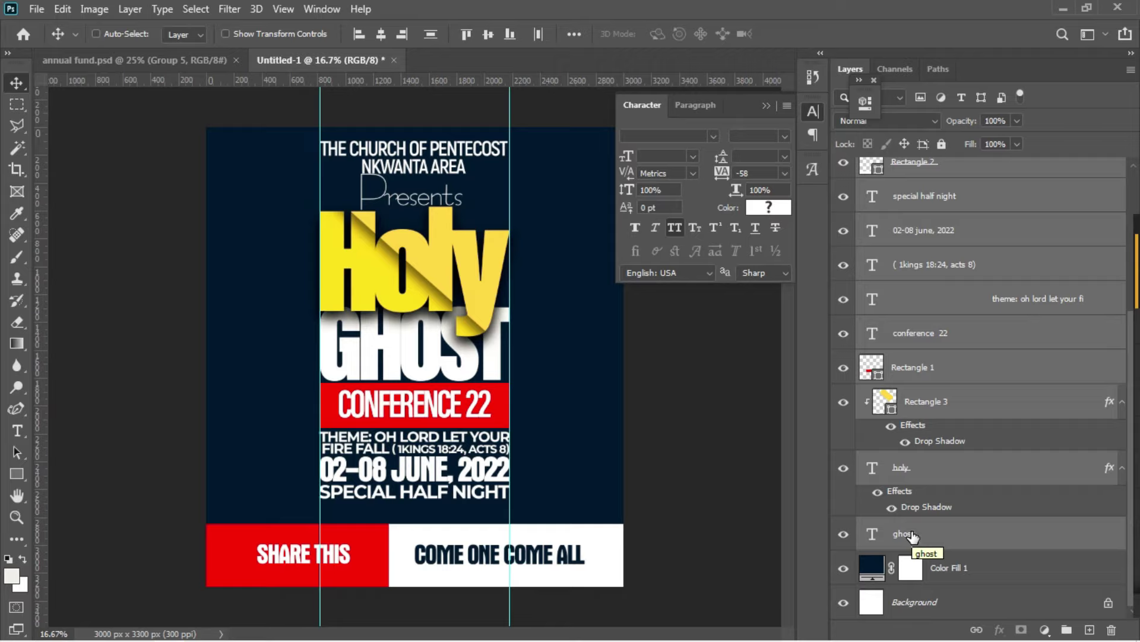
key(ctrl+g)
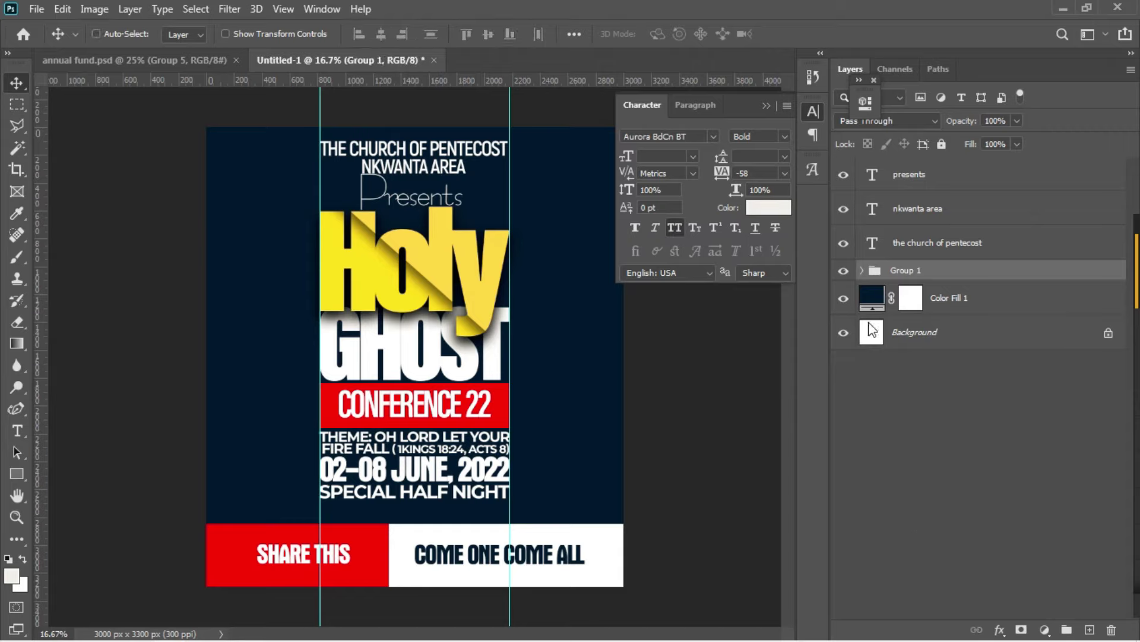
click(843, 272)
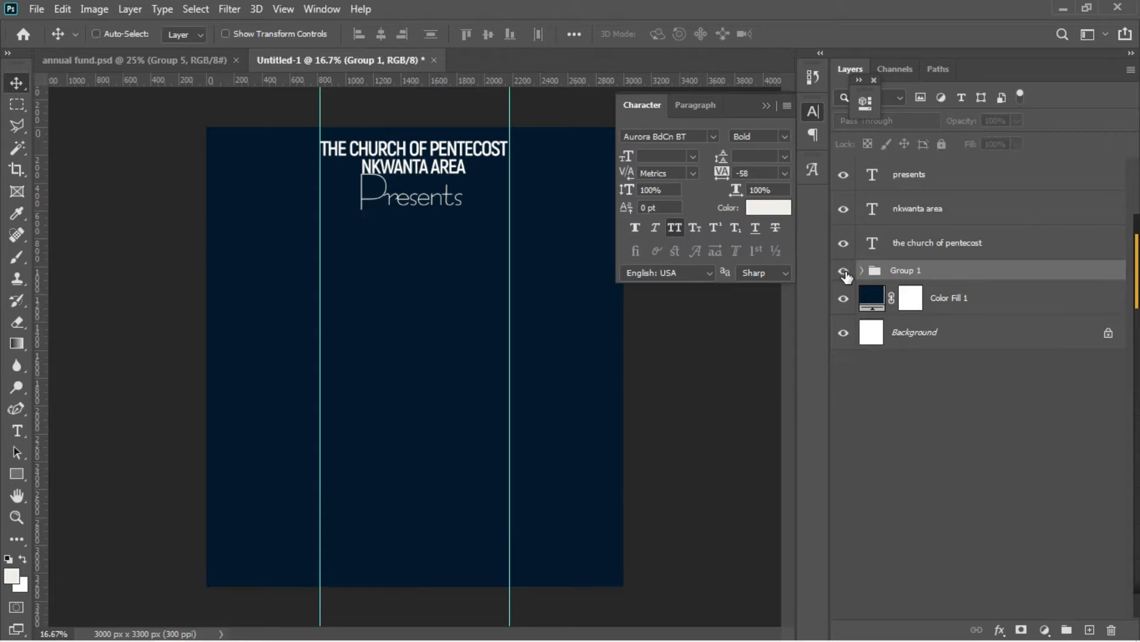
click(844, 271)
- Nudge the grouped title, event details and bottom band down to open more space below the header
key(shift+Down)
key(shift+Down)
key(shift+Down)
key(shift+Down)
key(shift+Down)
key(shift+Down)
key(shift+Down)
key(shift+Down)
key(shift+Down)
key(shift+Down)
key(shift+Down)
key(shift+Down)
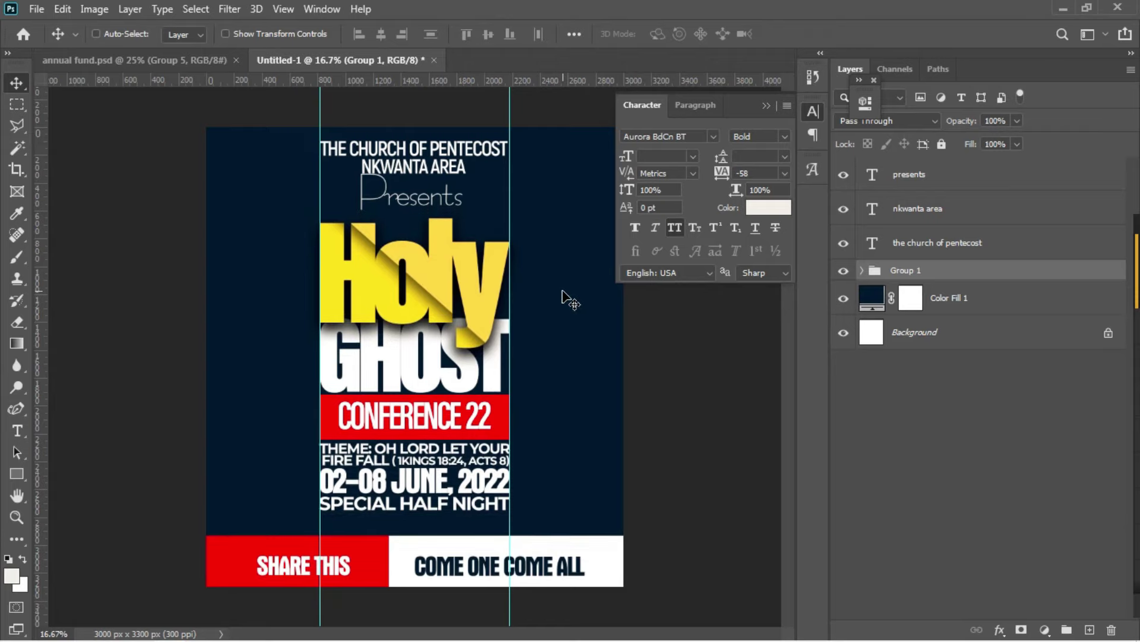
- Select the Presents text layer and nudge it down between NKWANTA AREA and the Holy title
right_click(414, 208)
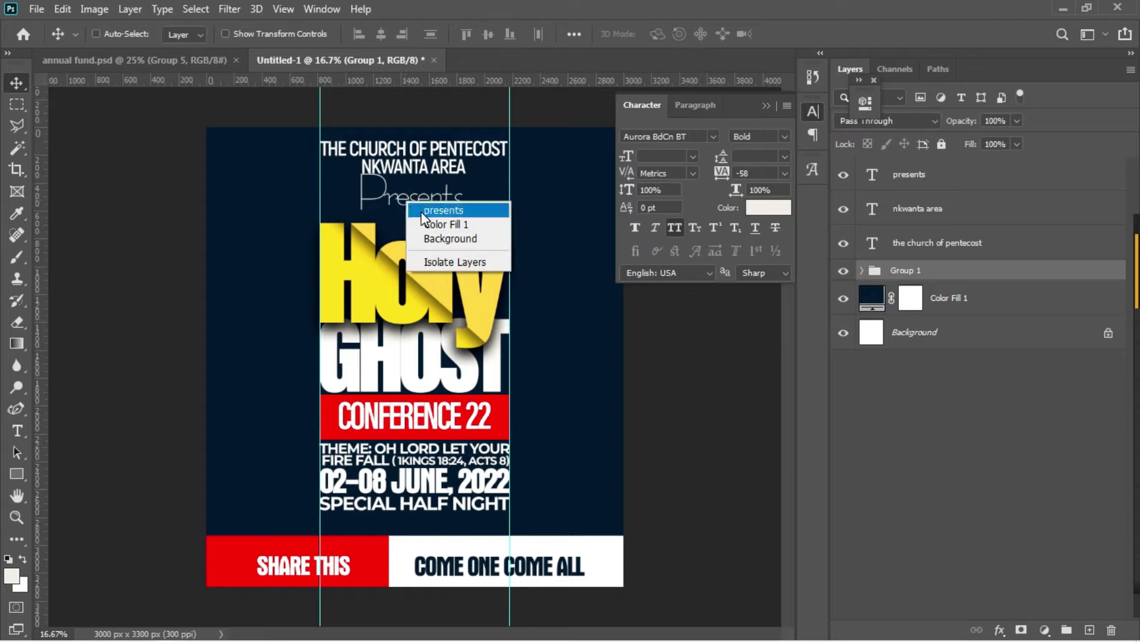
click(443, 211)
key(shift+Down)
key(shift+Down)
key(shift+Down)
key(shift+Down)
key(shift+Down)
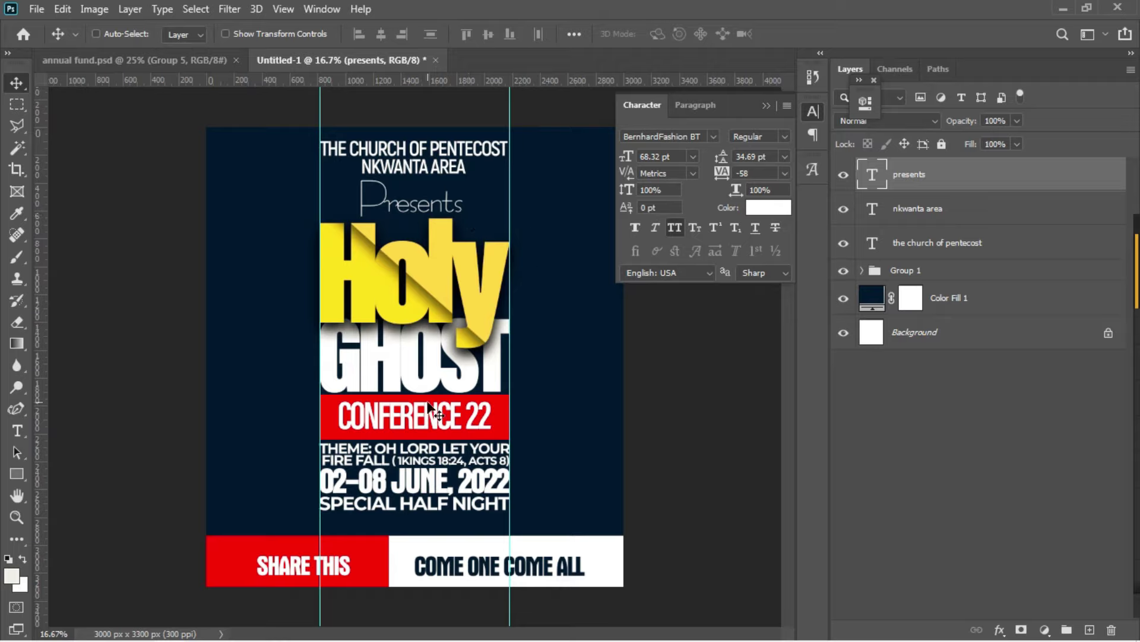
- Place the stadium crowd photo from the video folder across the flyer's upper part and move its layer below Group 1
mouse_move(265, 640)
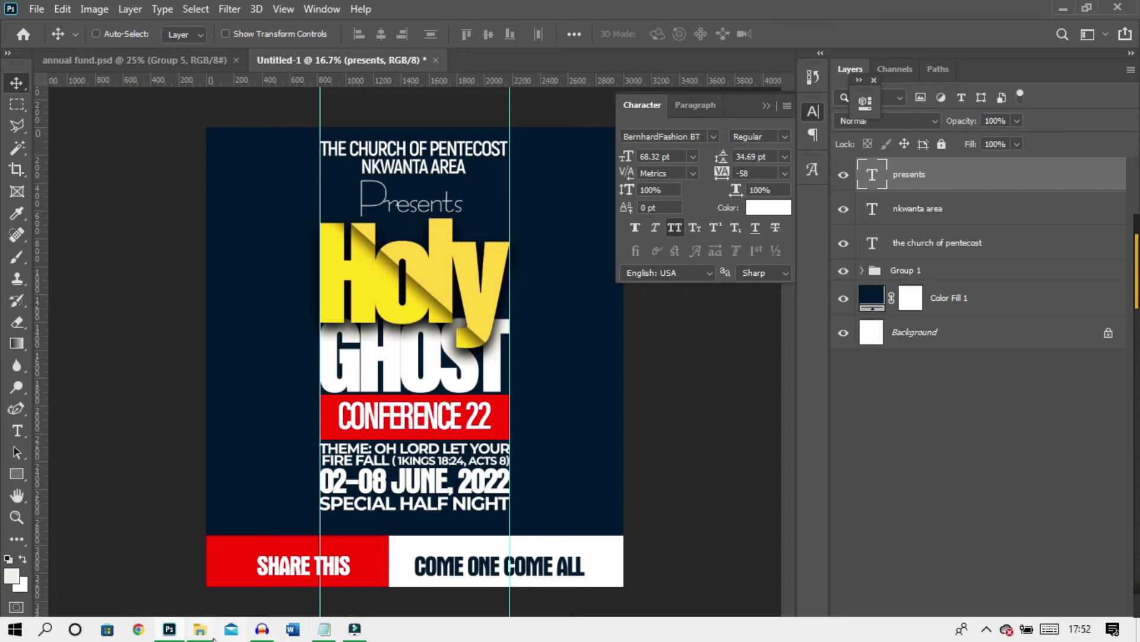
mouse_move(202, 631)
click(191, 555)
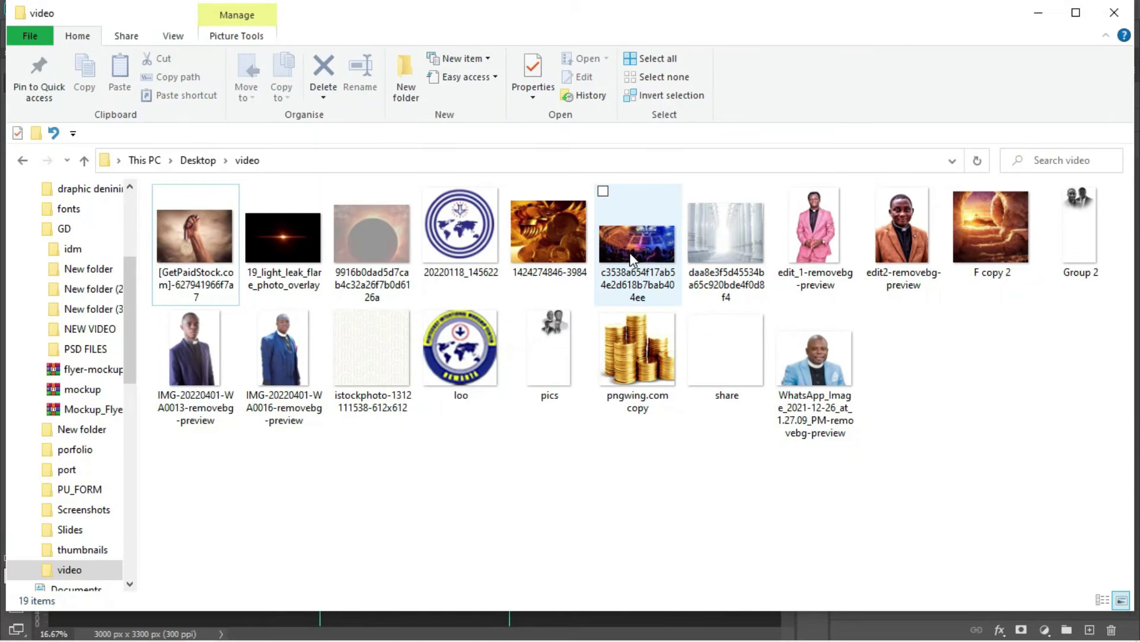
drag(630, 255, 377, 333)
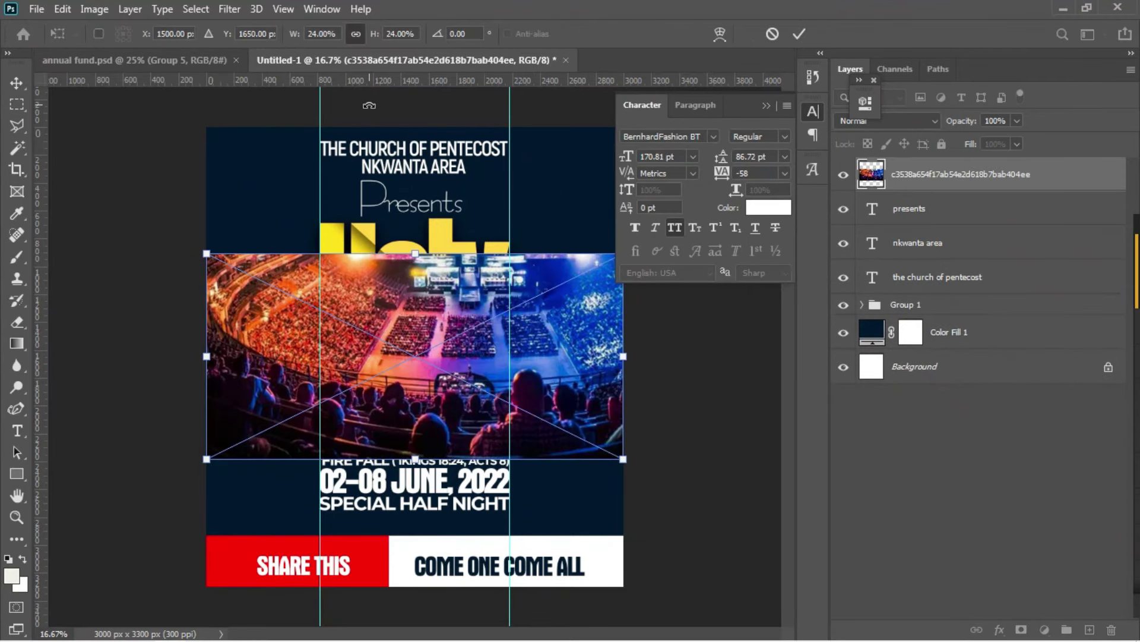
key(Return)
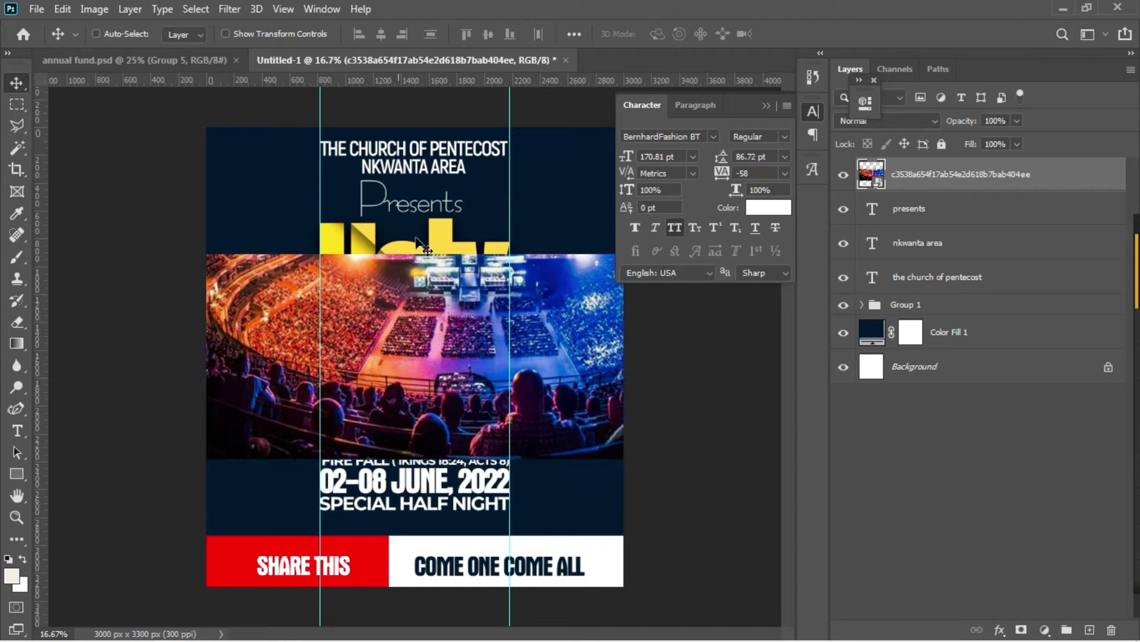
drag(444, 336, 442, 209)
drag(889, 162, 906, 325)
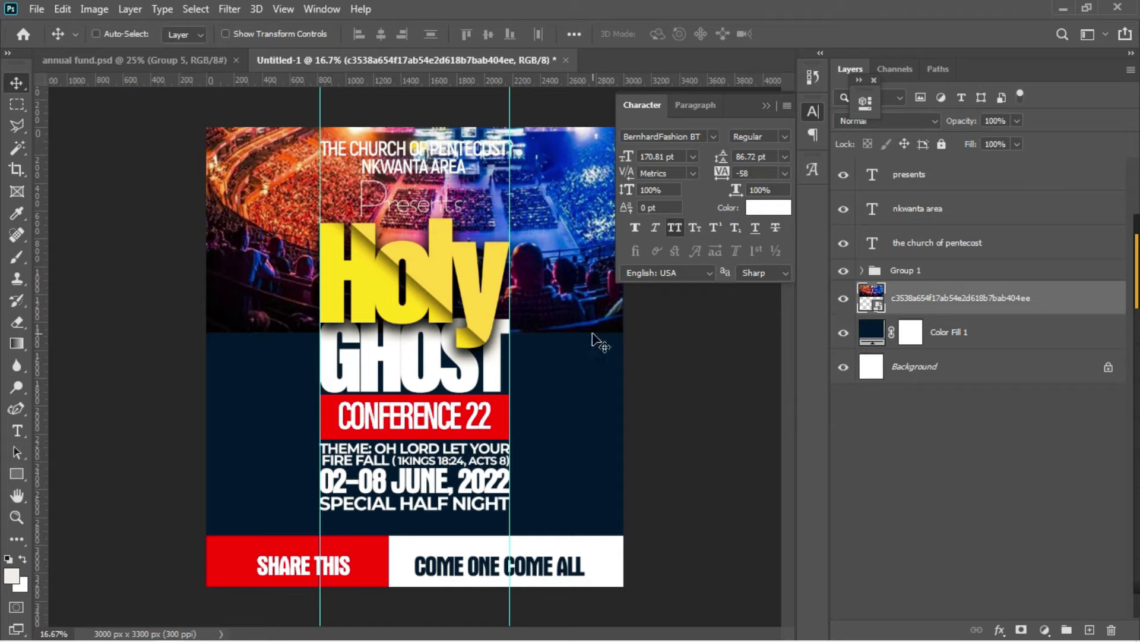
- Add a layer mask to the crowd photo, fading its lower edge with a black gradient and softly brushing out its center
key(g)
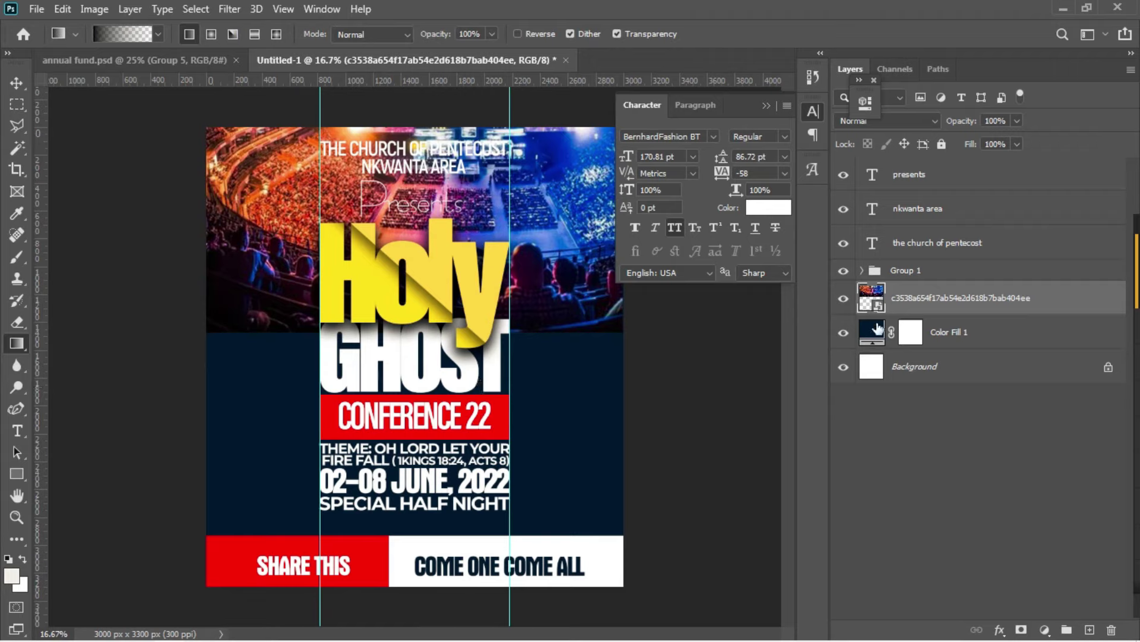
click(1020, 629)
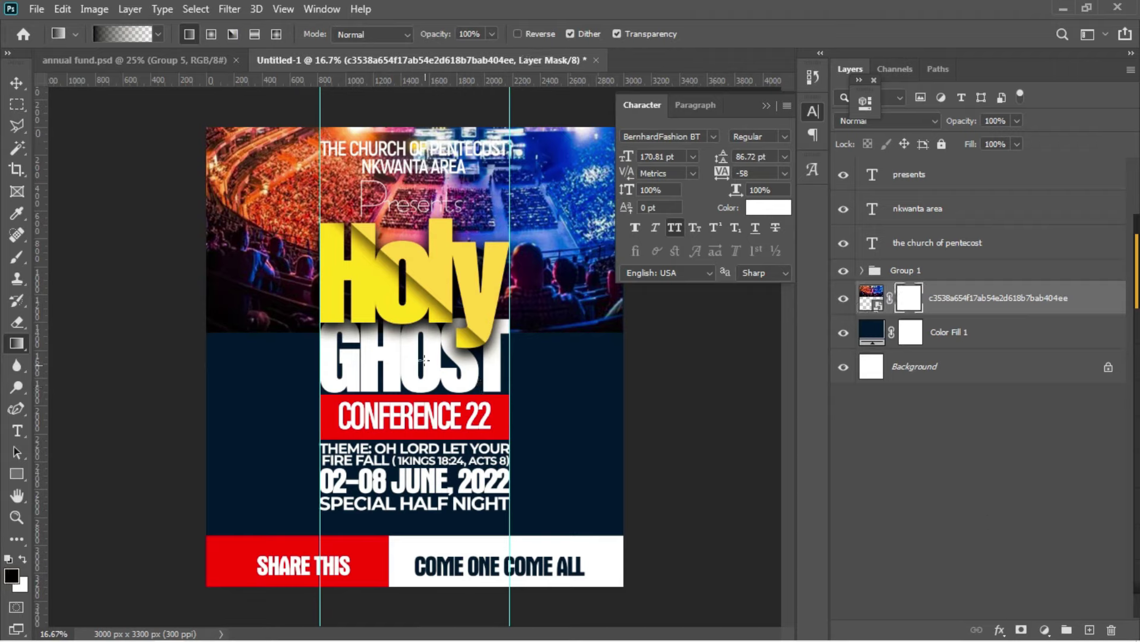
drag(420, 349, 430, 155)
drag(404, 345, 418, 183)
drag(400, 331, 406, 208)
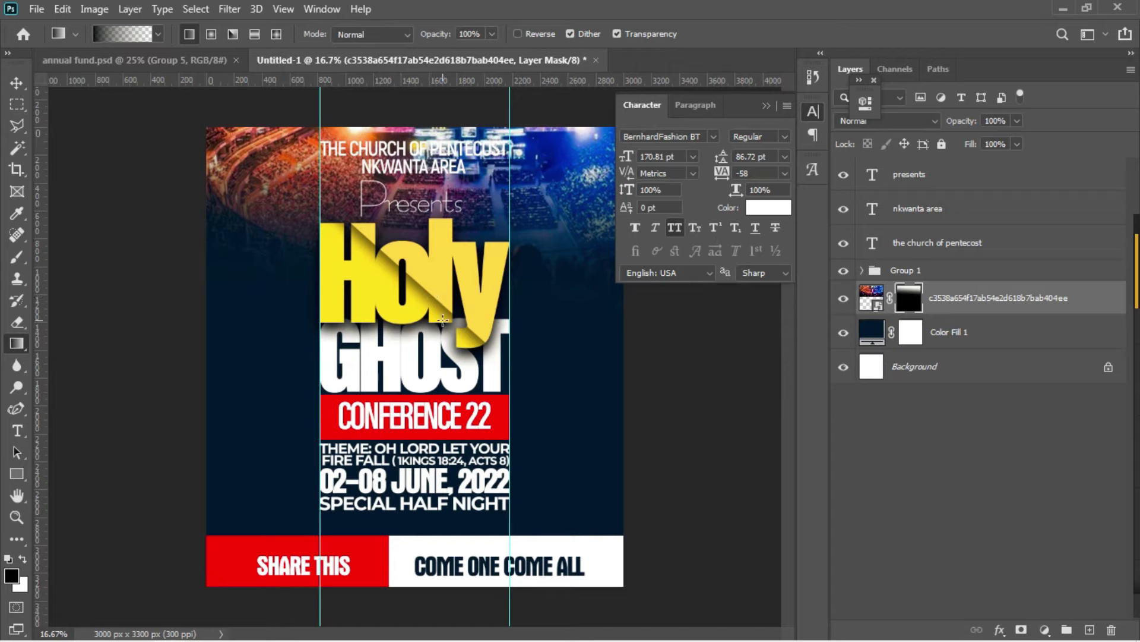
key(b)
mouse_move(407, 196)
mouse_down()
mouse_move(369, 166)
mouse_move(382, 196)
mouse_move(372, 142)
mouse_move(436, 178)
mouse_move(419, 163)
mouse_move(469, 179)
mouse_move(355, 175)
mouse_move(527, 140)
mouse_move(522, 326)
mouse_up()
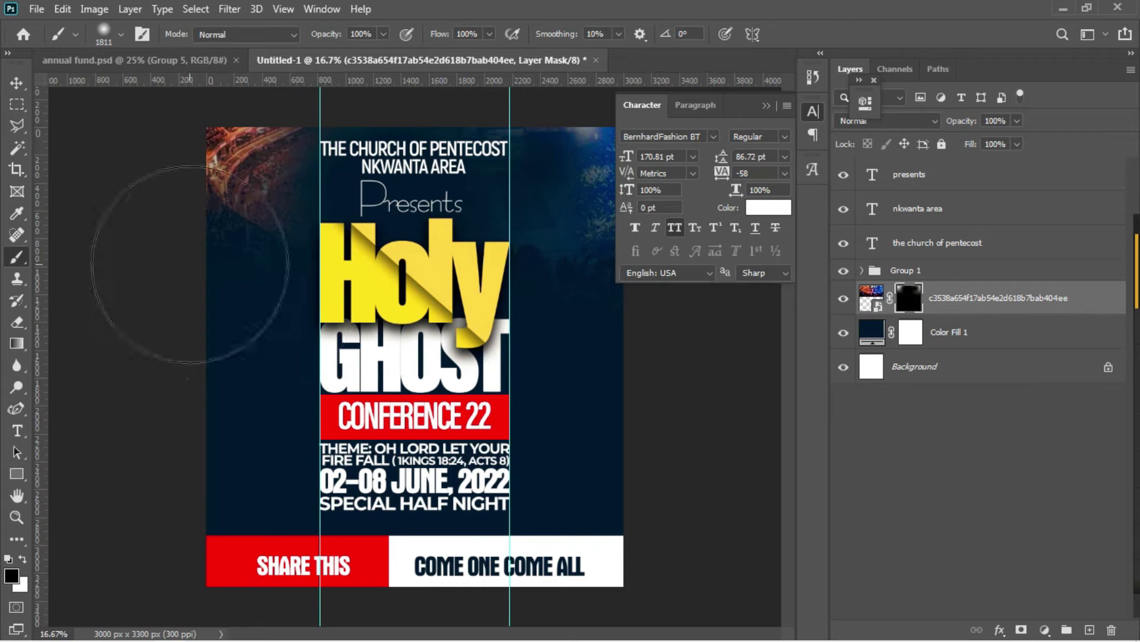
- Add a Curves adjustment layer above the crowd photo and pull the RGB midpoint slightly down to darken the background
click(17, 82)
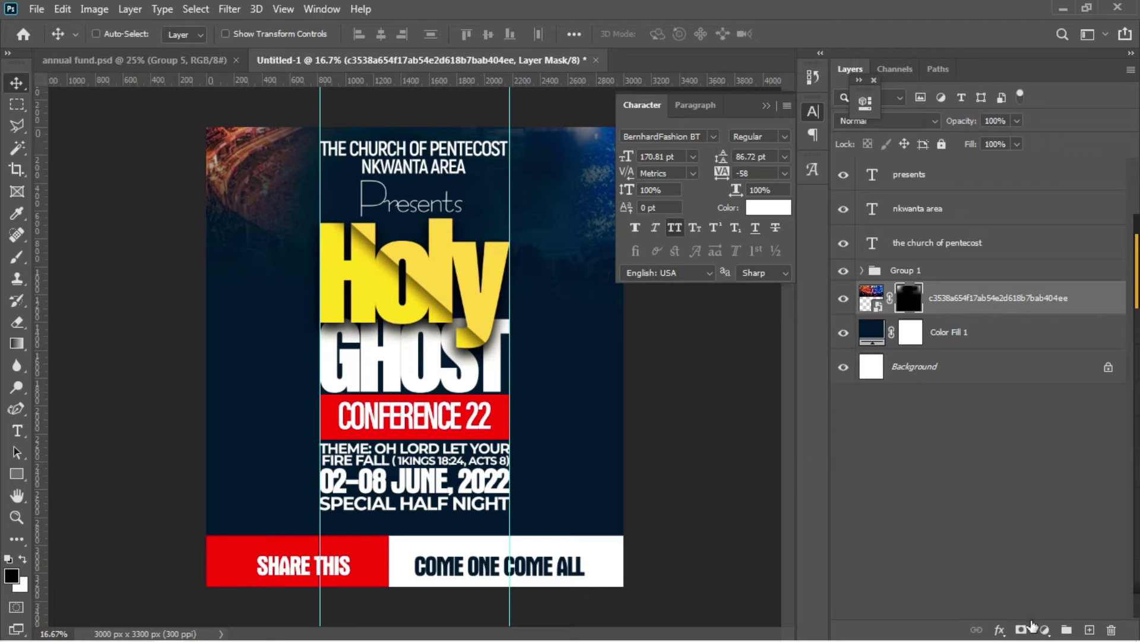
click(1044, 629)
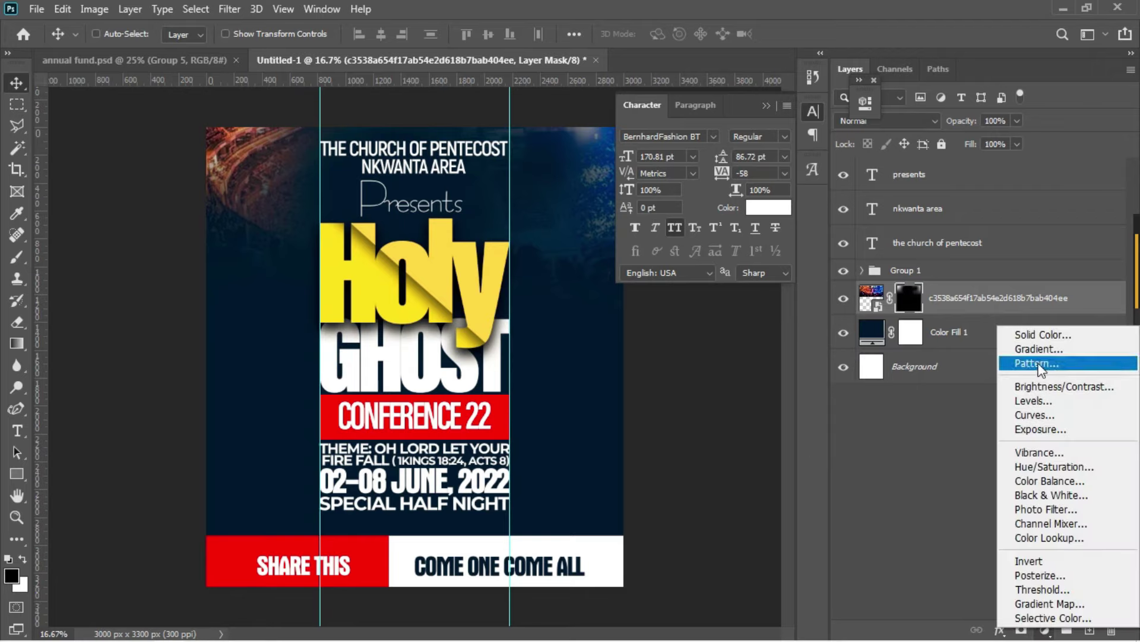
click(1034, 419)
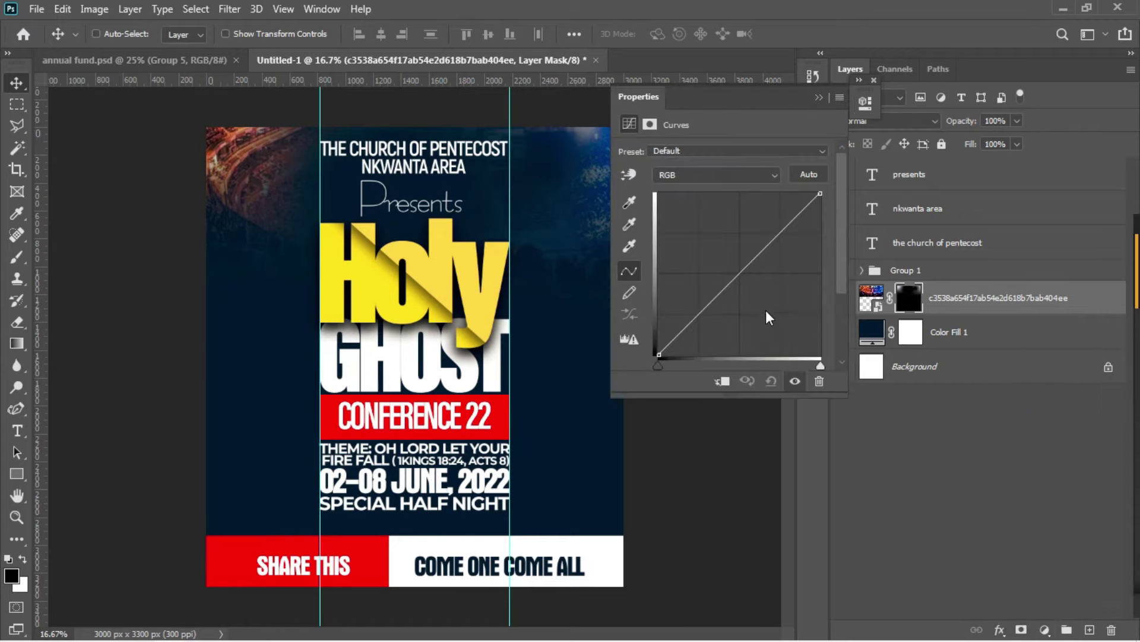
click(741, 275)
drag(741, 275, 744, 279)
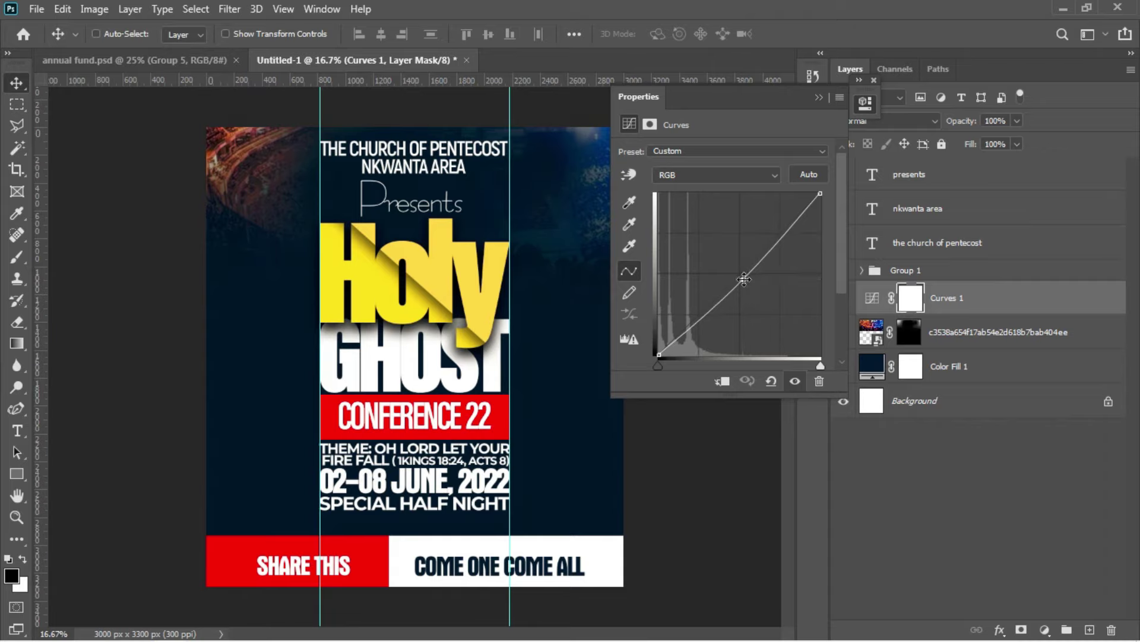
click(818, 98)
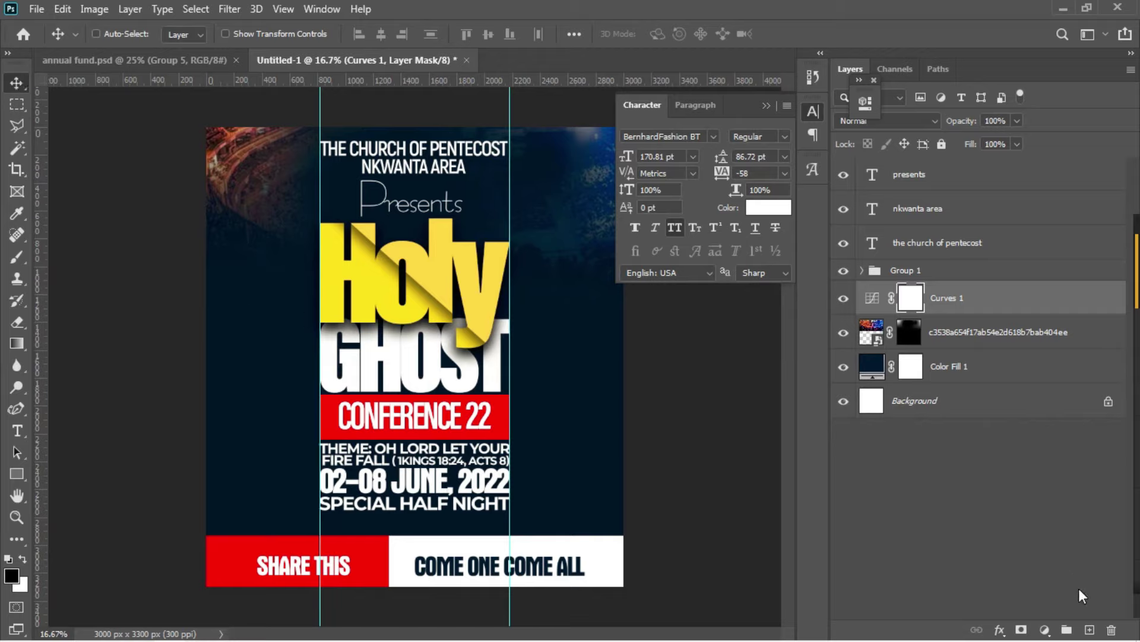
- Paint one large soft white spot on a new layer beside CONFERENCE 22, at the flyer's right edge
click(1089, 629)
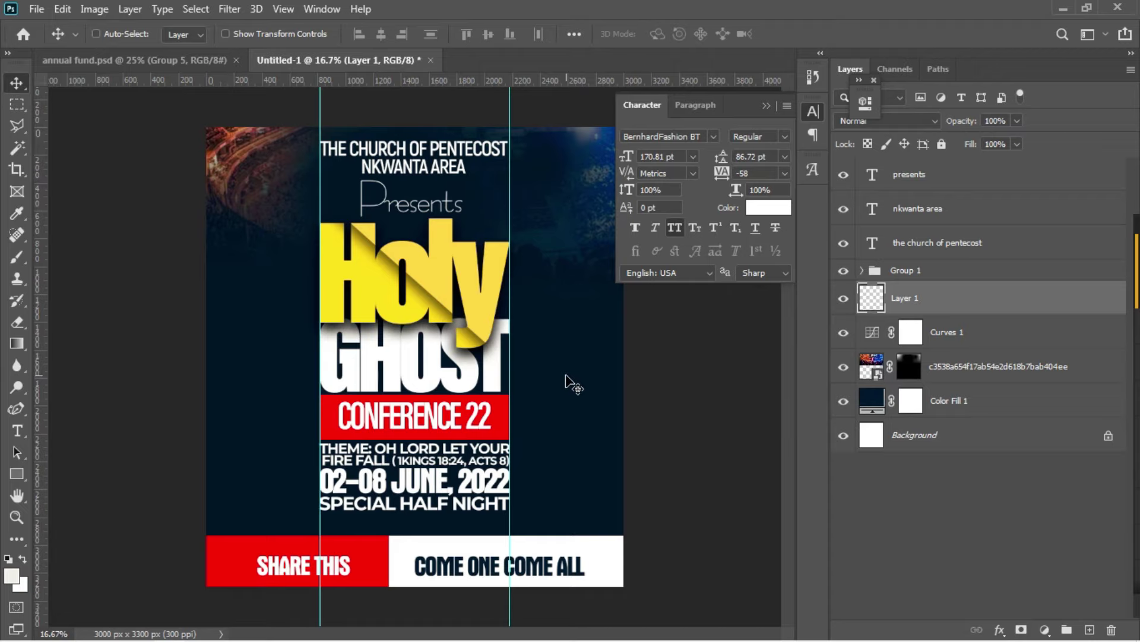
key(b)
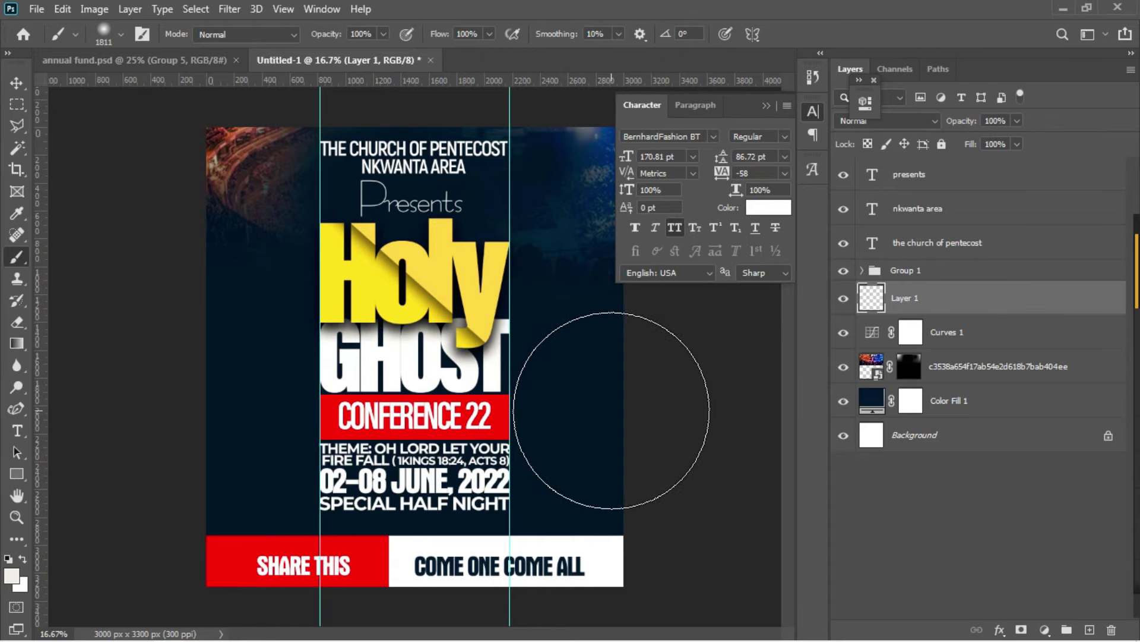
click(611, 410)
- Give the soft spot a red Color Overlay and lower its layer opacity to 27%
right_click(1006, 303)
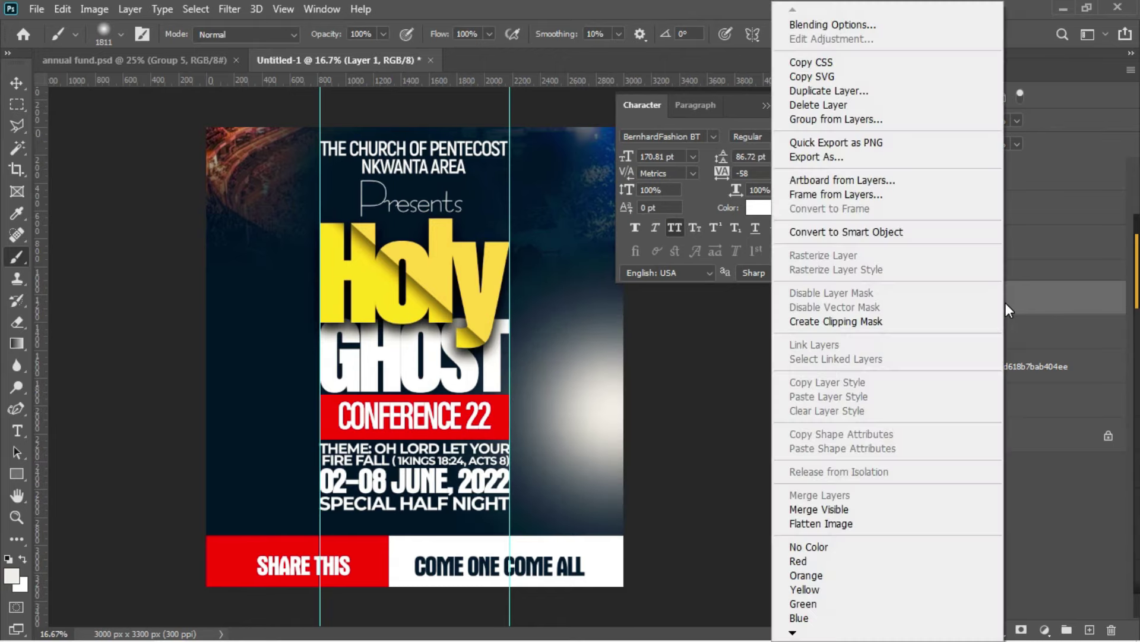
click(840, 24)
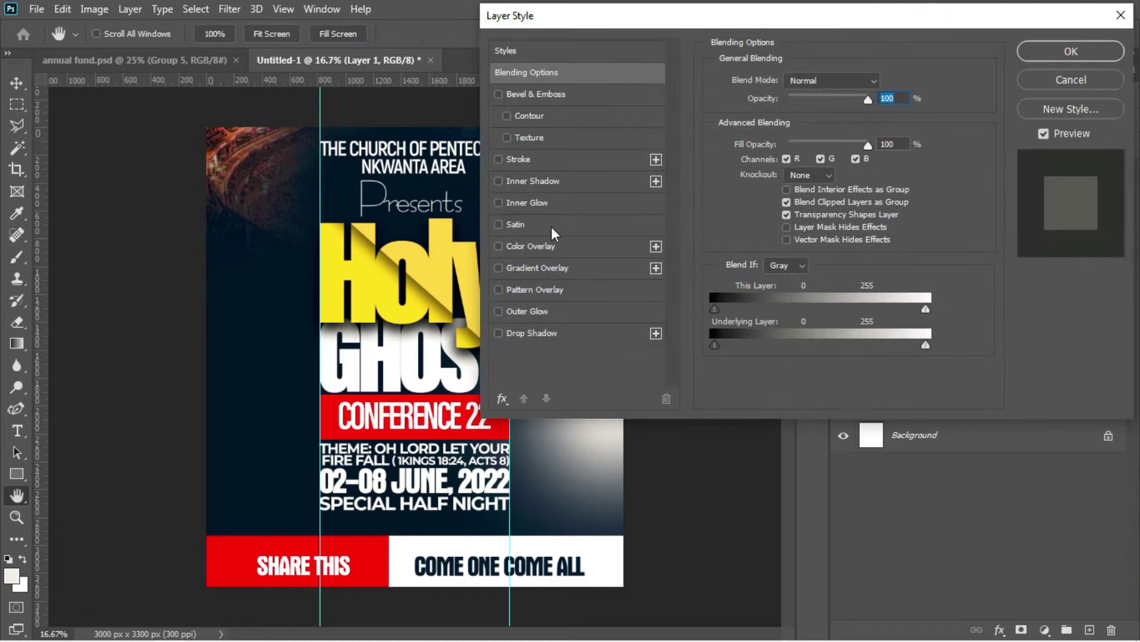
click(539, 252)
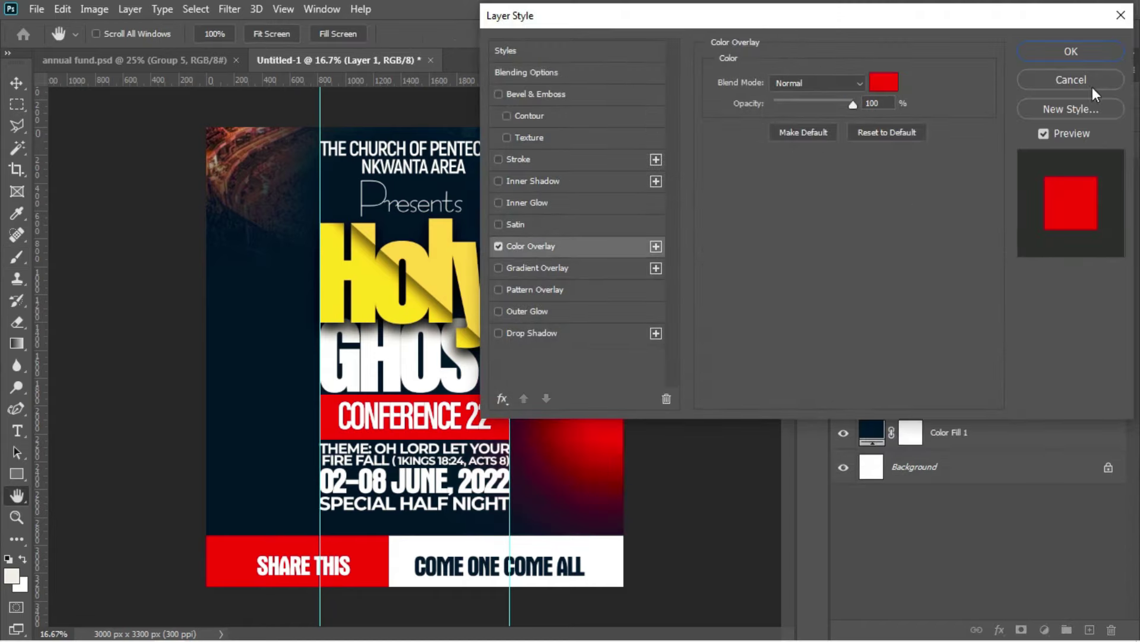
click(1072, 55)
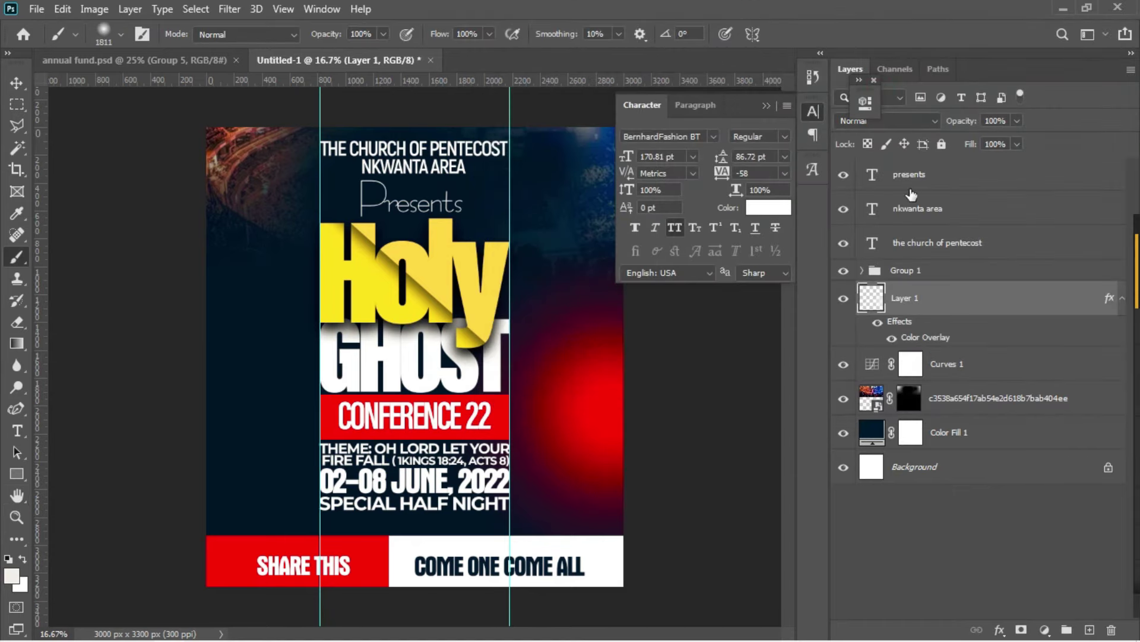
drag(967, 126, 908, 123)
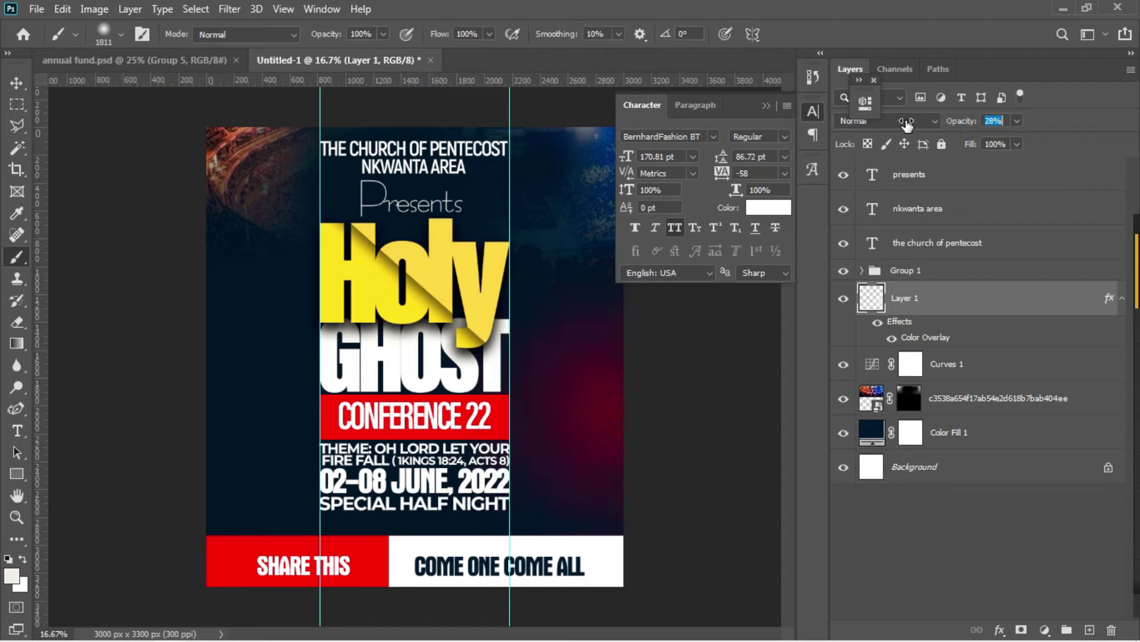
drag(906, 123, 907, 123)
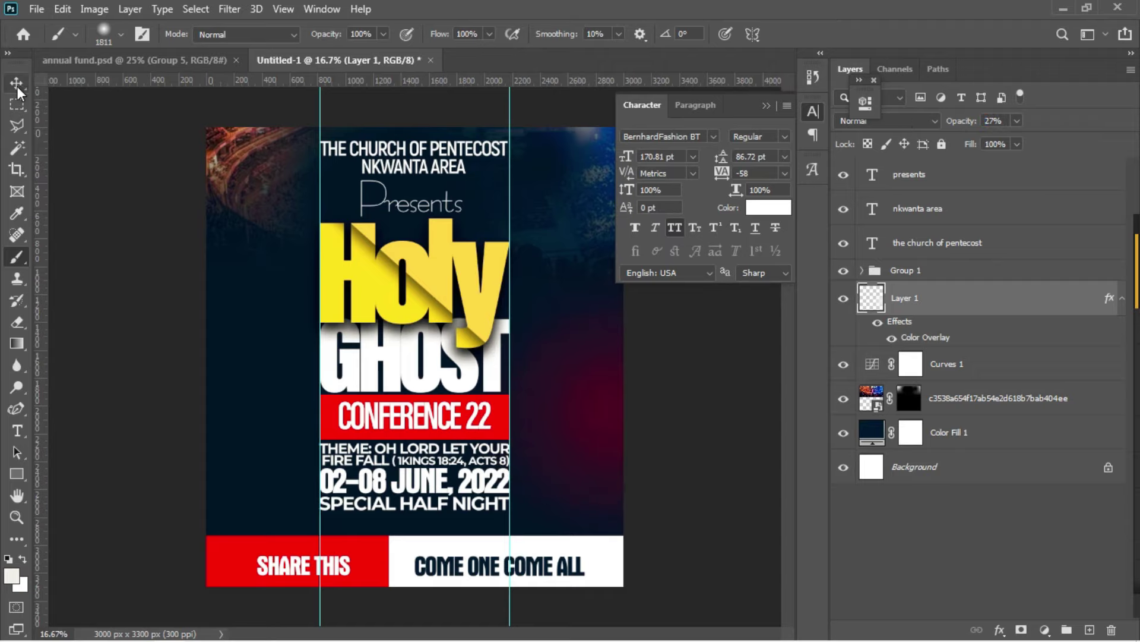
- Duplicate the red glow, move the copy to the flyer's left side and flip it horizontally
key(v)
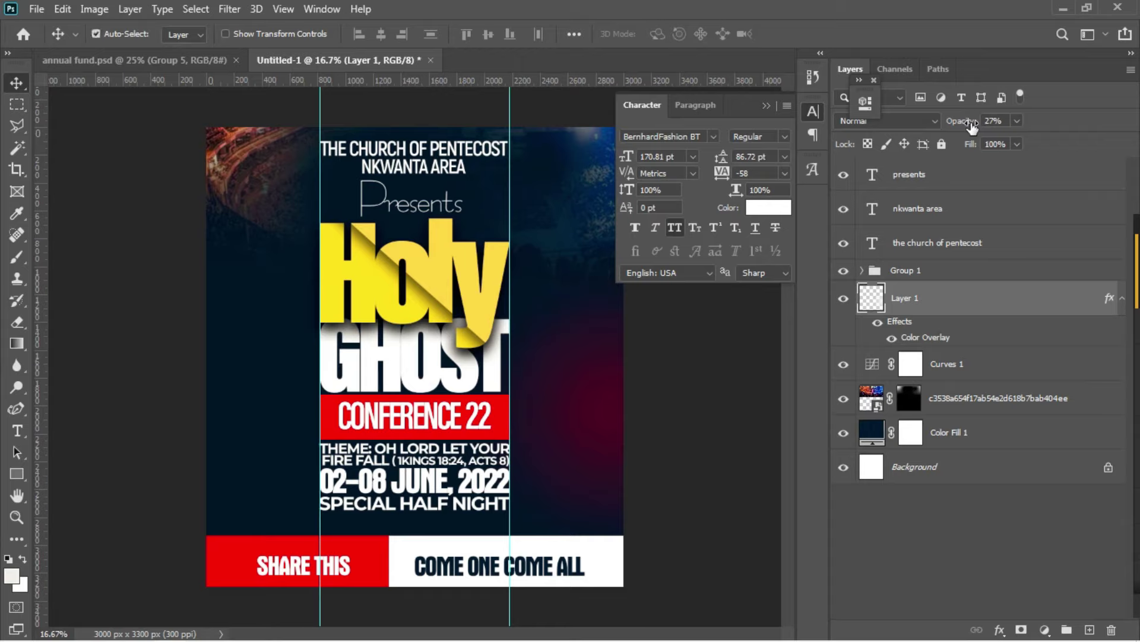
key(ctrl+j)
drag(558, 407, 255, 406)
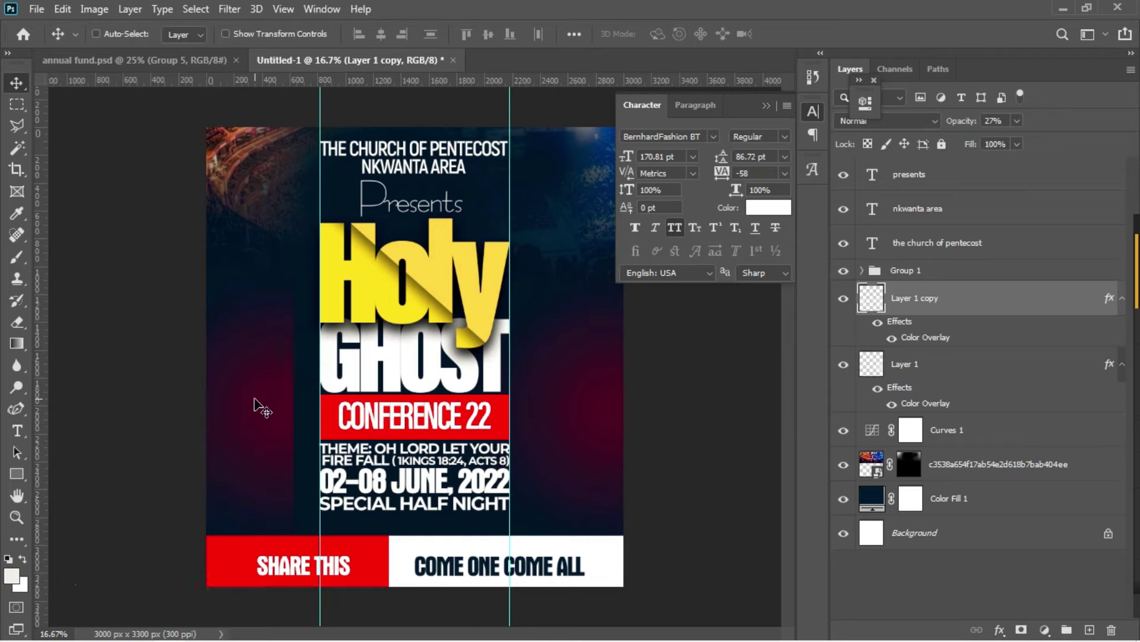
key(ctrl+t)
right_click(255, 398)
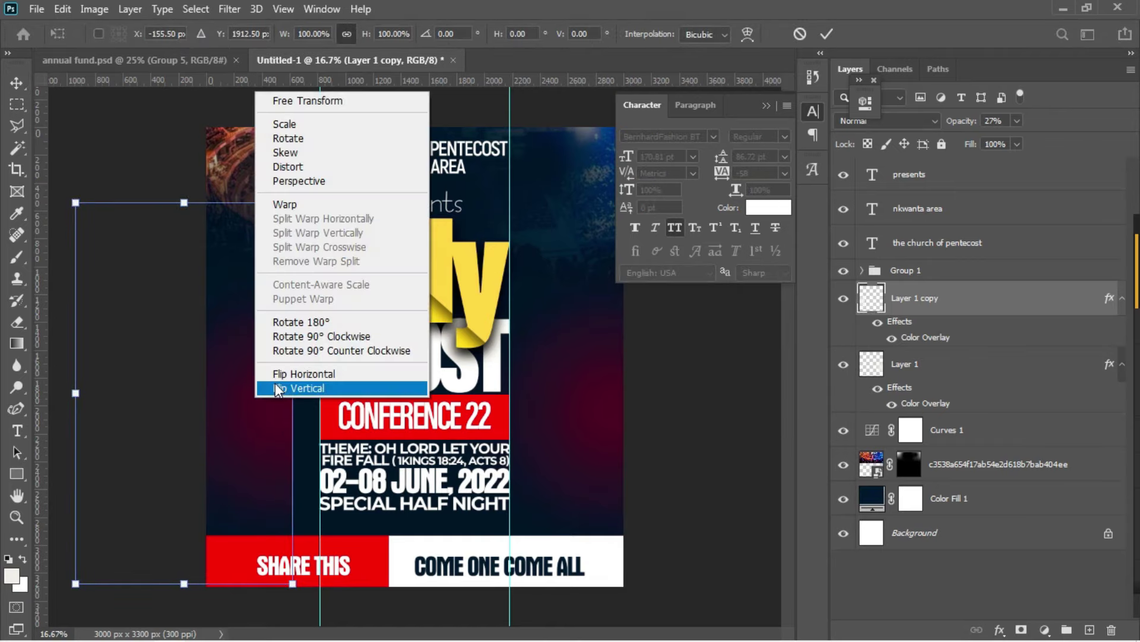
click(290, 373)
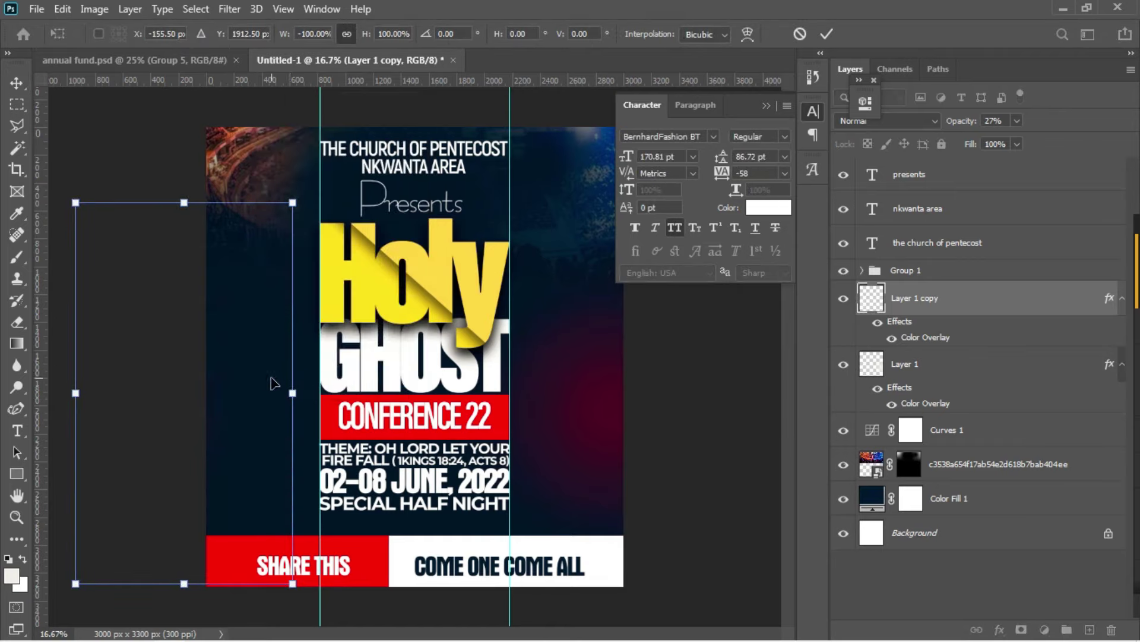
- Shift the flipped glow inward, enlarge it, and position it at the flyer's left edge beside the title
drag(266, 385, 359, 391)
drag(388, 210, 520, 90)
key(Return)
drag(250, 404, 245, 443)
- Place the 19_light_leak_flare_photo_overlay image from the video folder and bring its layer to the top of the stack
mouse_move(239, 635)
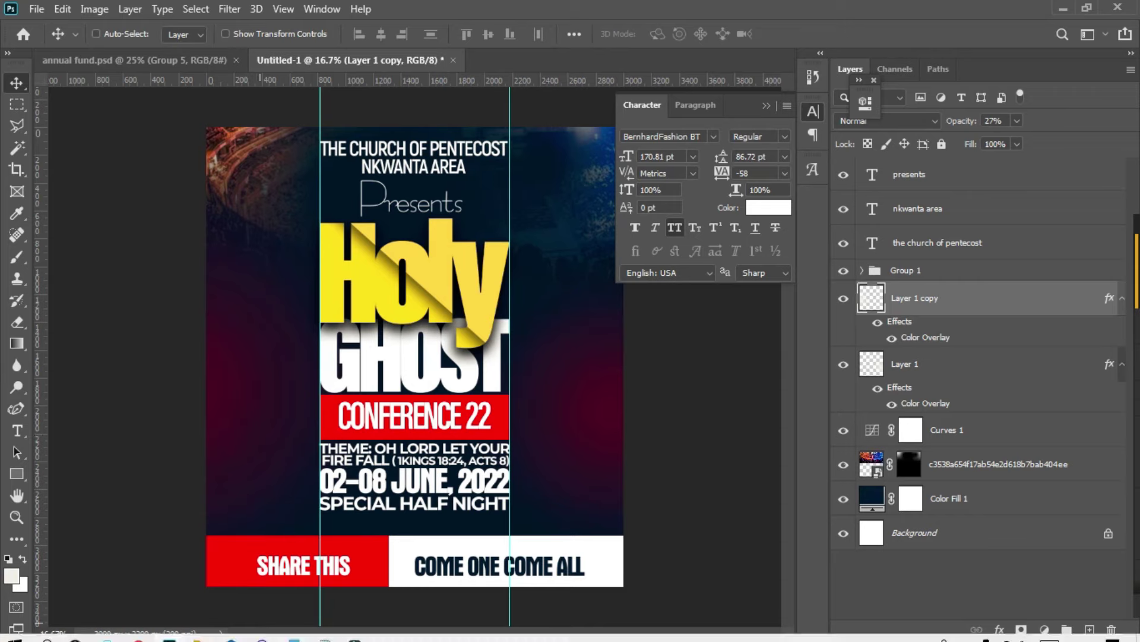
click(209, 567)
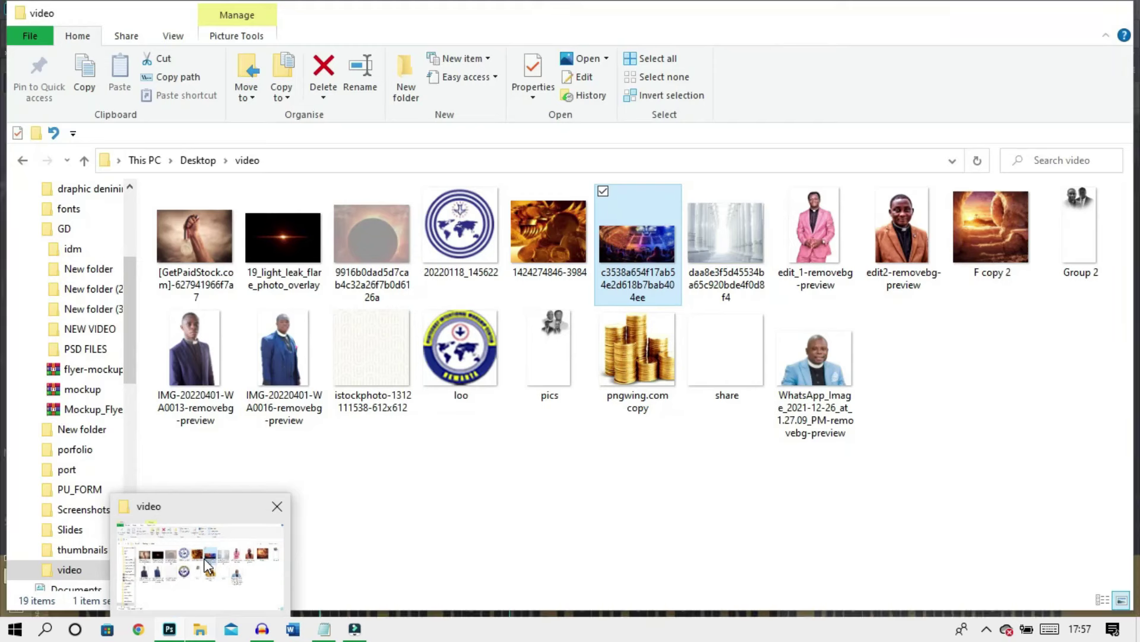
drag(288, 256, 426, 295)
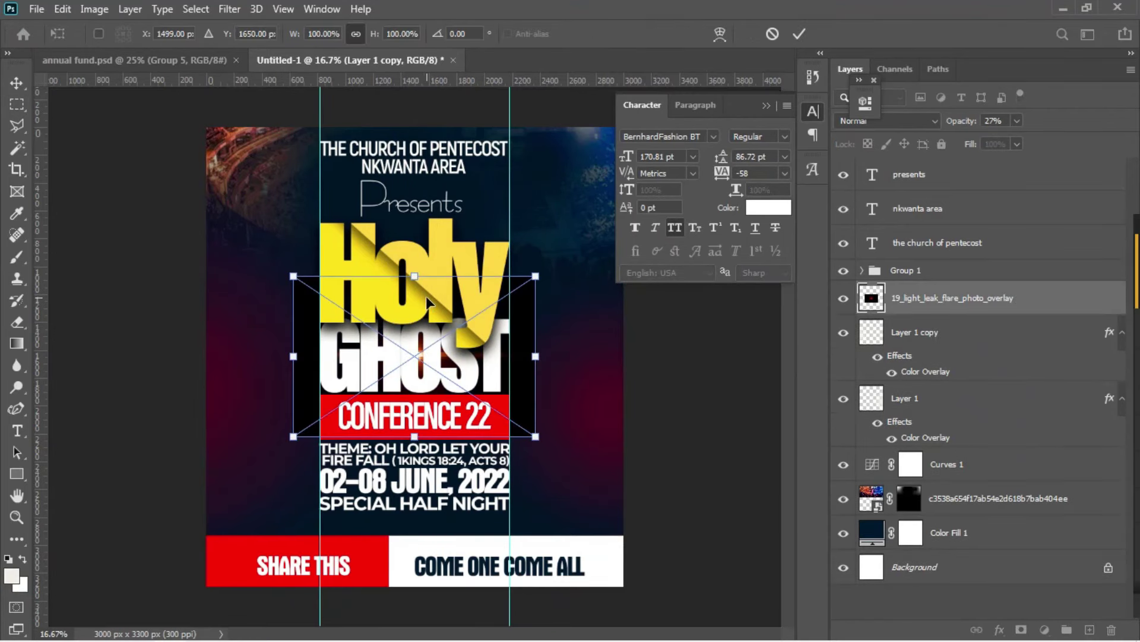
key(Return)
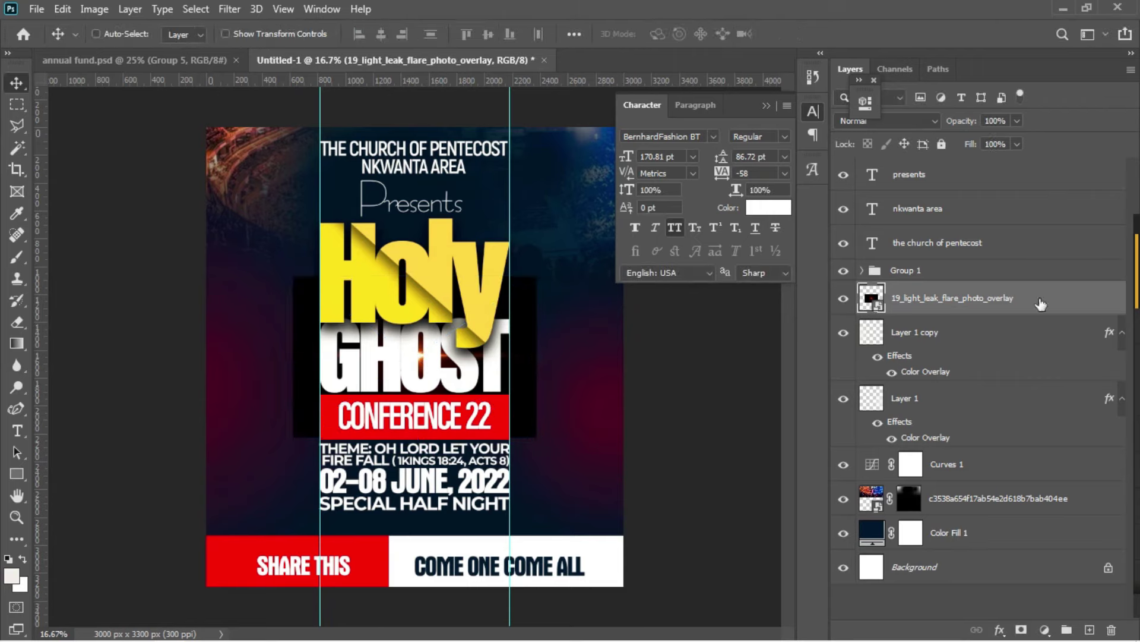
drag(1026, 306, 972, 166)
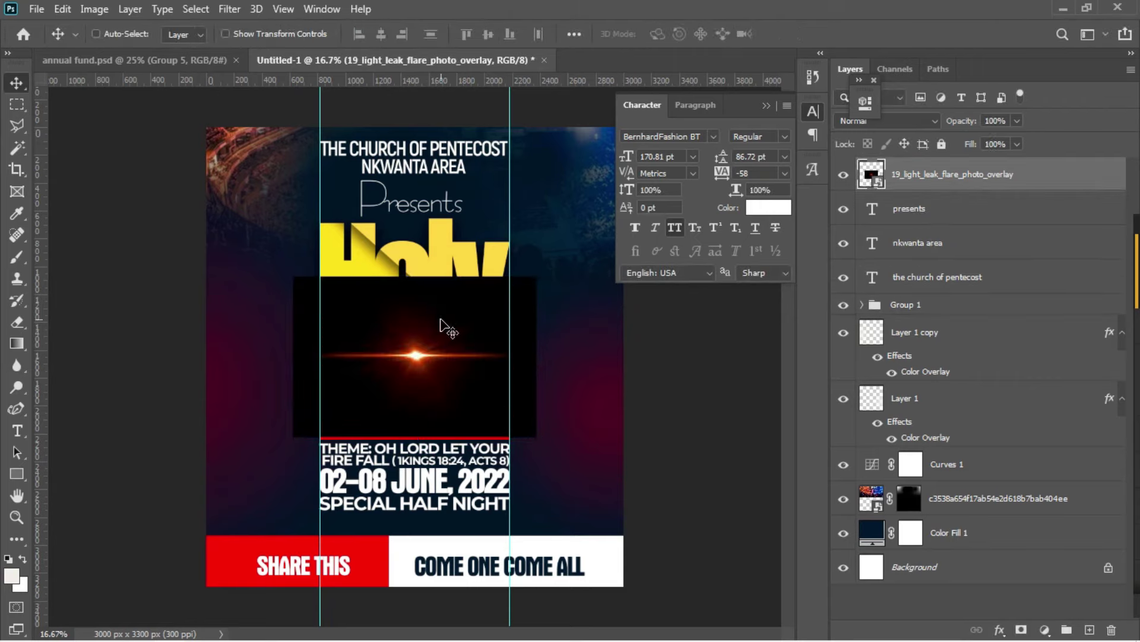
- Blend the light flare in Screen mode over the H of Holy and place a duplicate near the tail of the y
drag(442, 327, 439, 269)
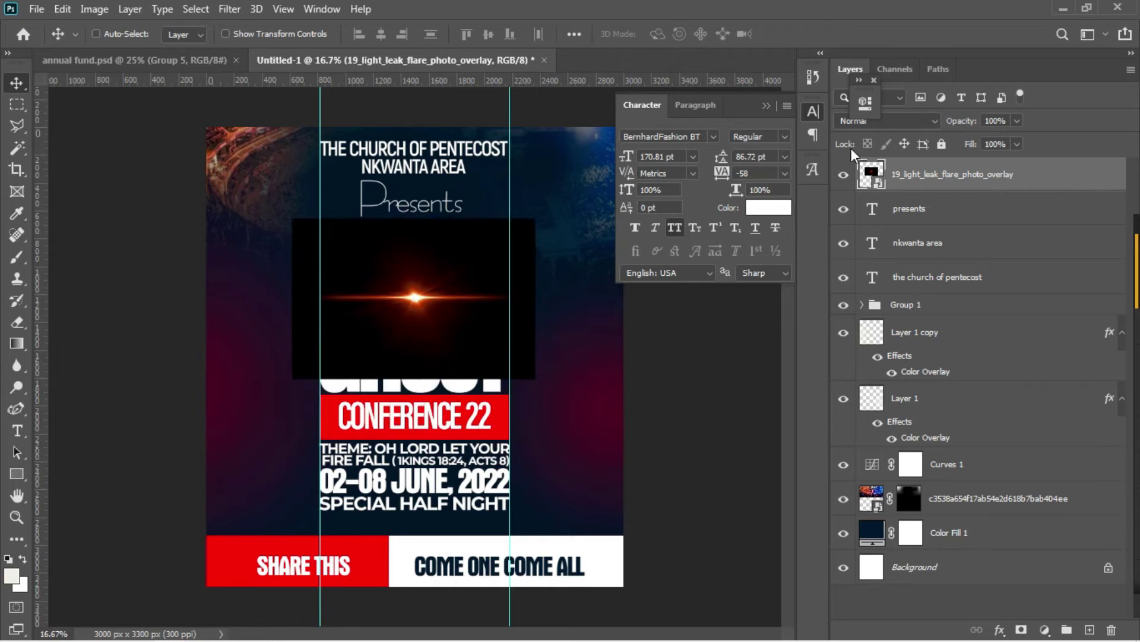
click(897, 126)
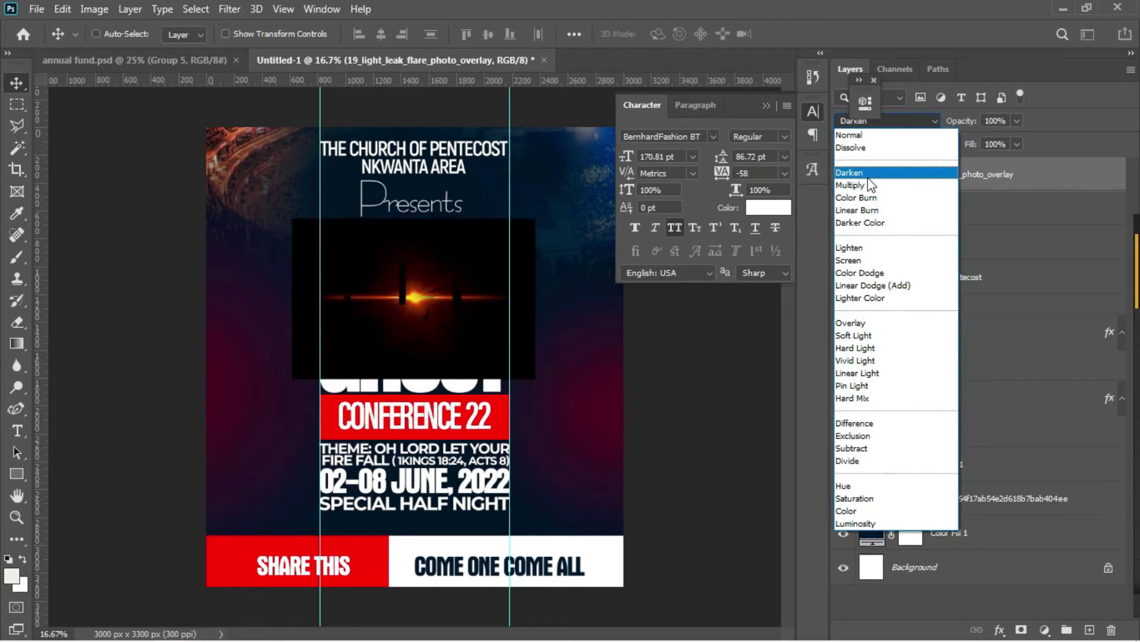
click(854, 260)
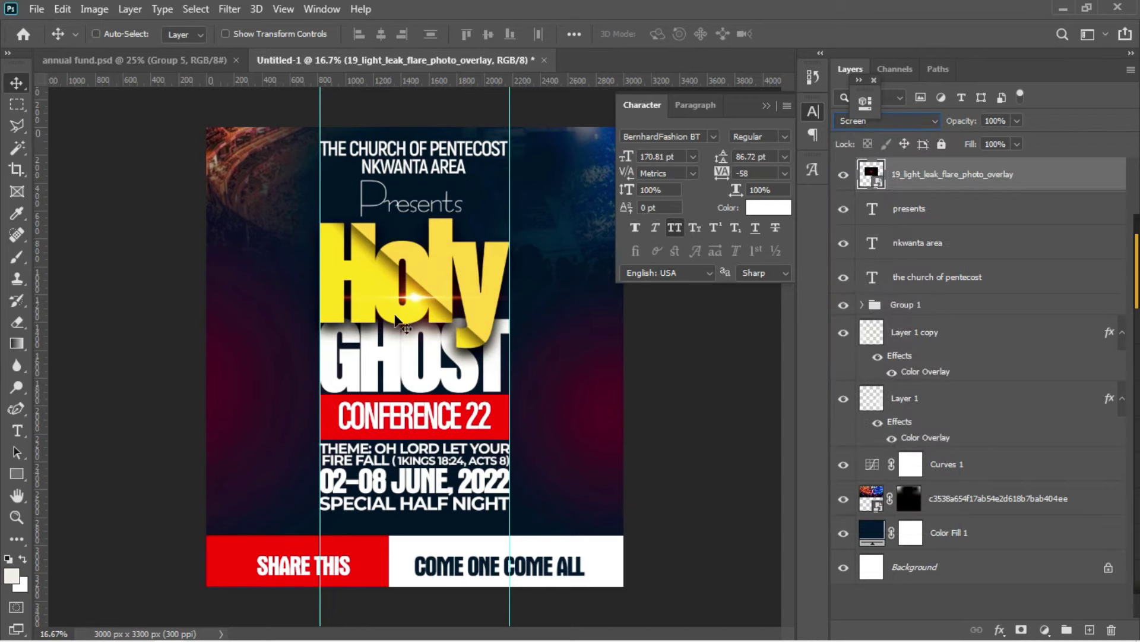
drag(409, 308, 345, 270)
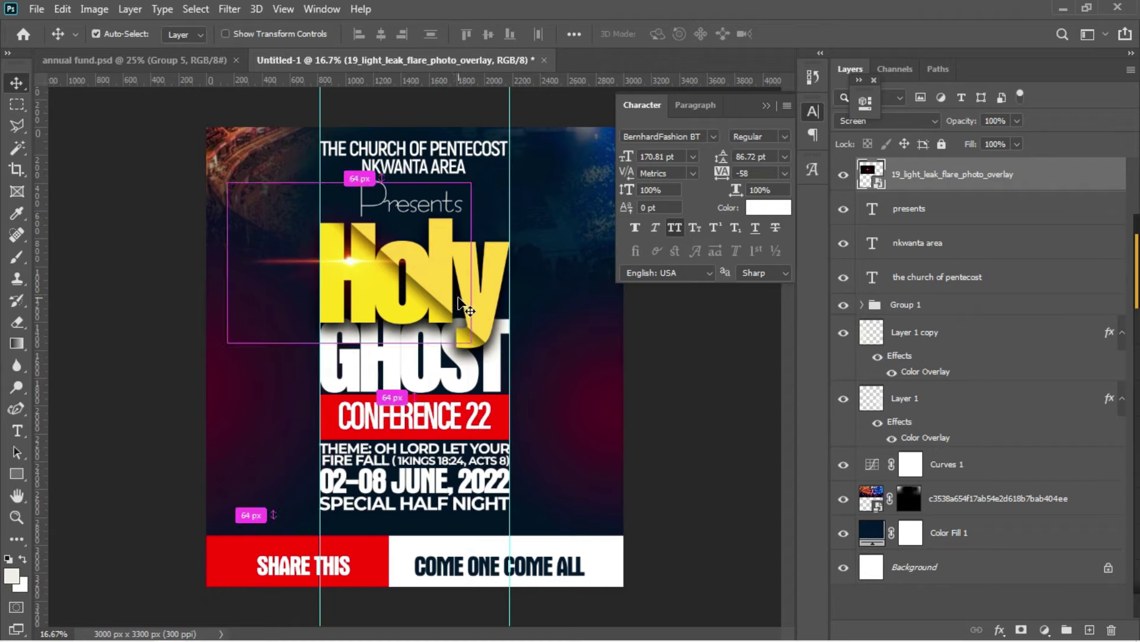
key(ctrl+j)
drag(367, 262, 473, 321)
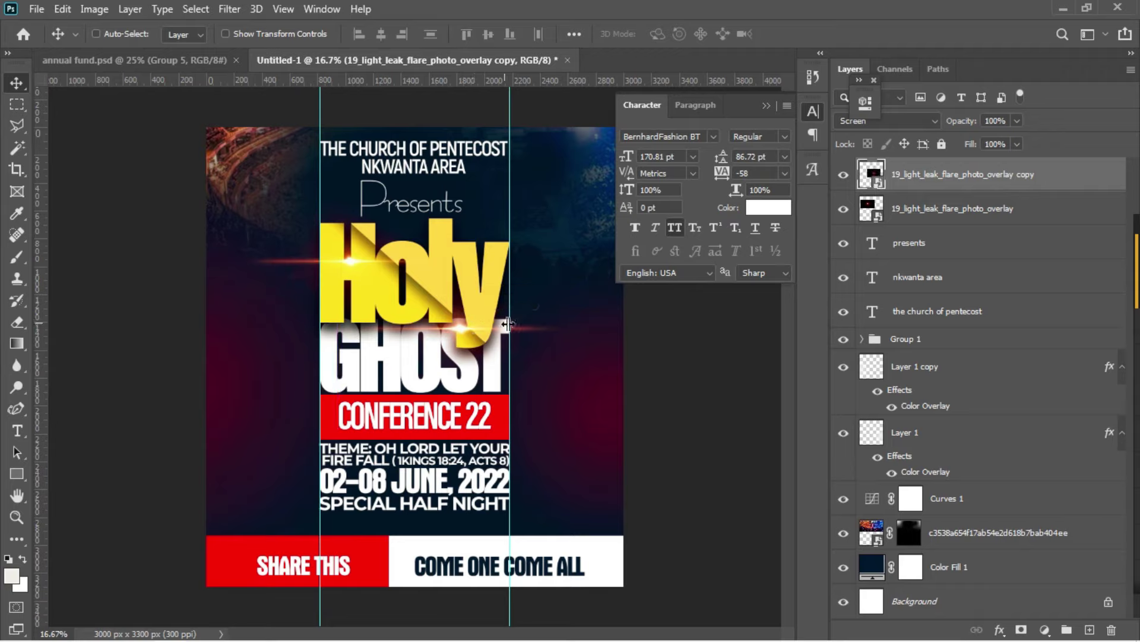